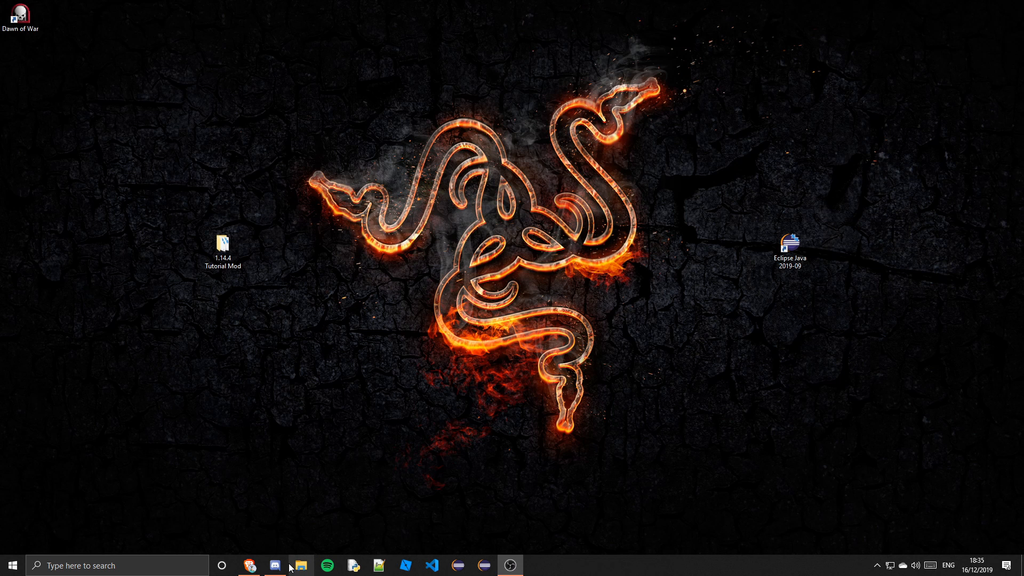
# Open the Blockbench website in the browser and launch the web app, closing the Discord notice
pyautogui.click(249, 565)
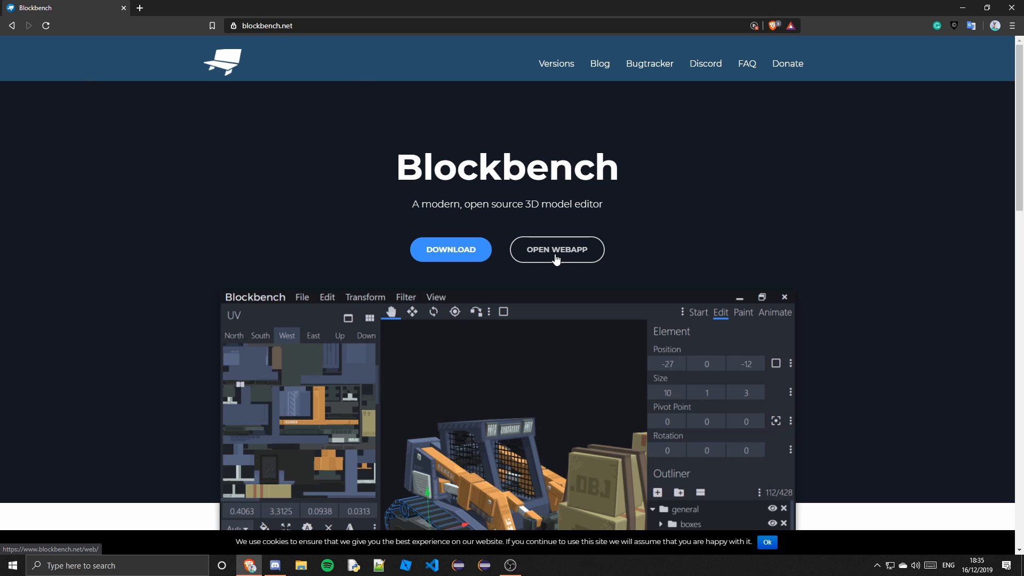
pyautogui.click(554, 253)
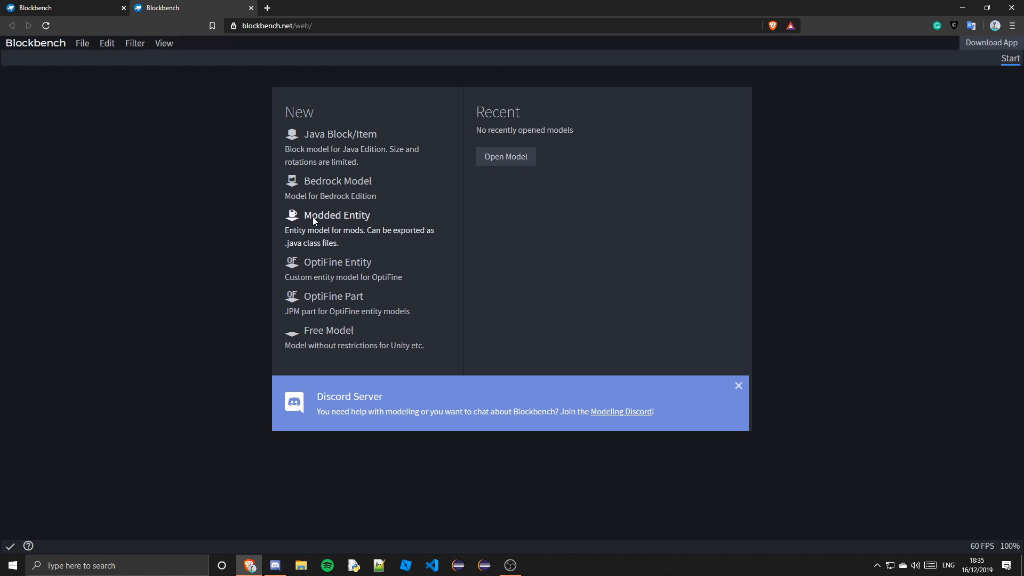
pyautogui.click(739, 389)
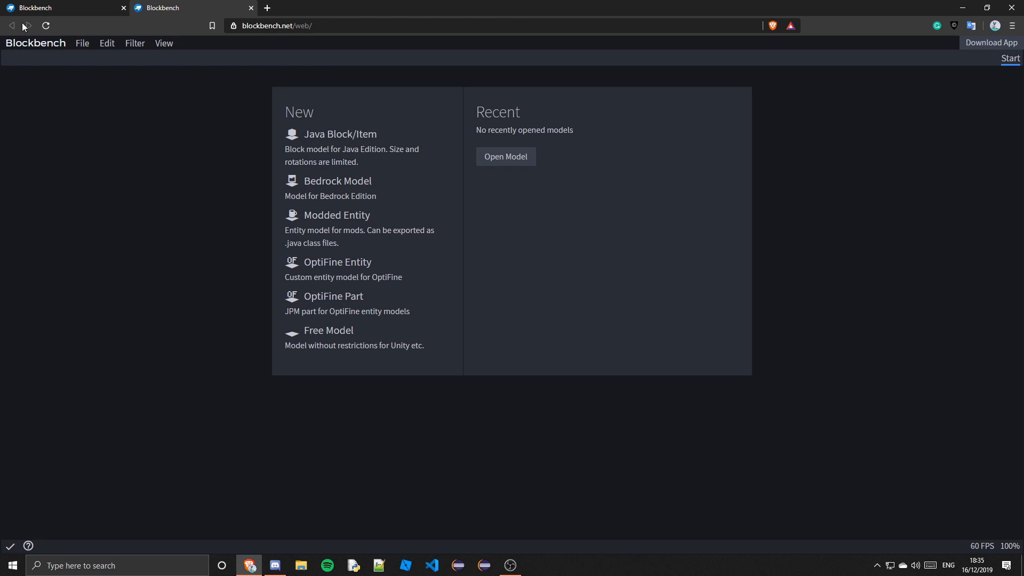
# Return to the Blockbench homepage tab and open the Download page
pyautogui.click(251, 8)
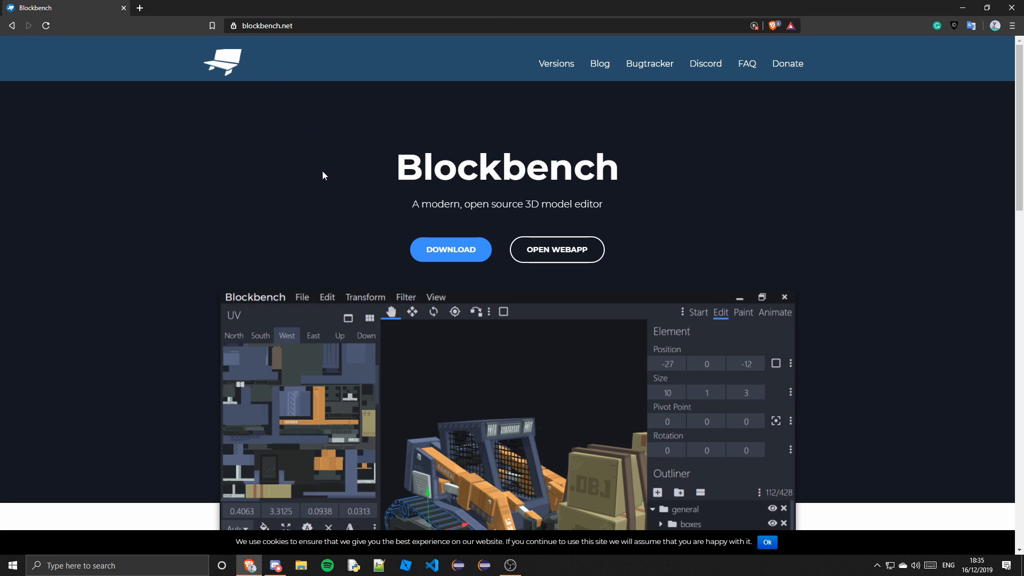
pyautogui.click(759, 26)
pyautogui.click(769, 100)
pyautogui.click(444, 257)
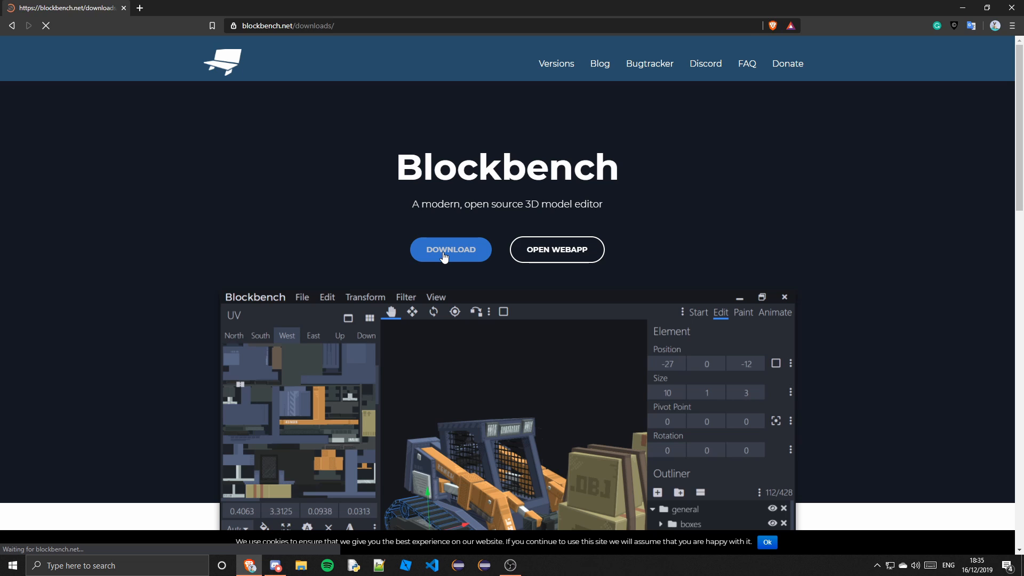
# Download the Windows 64 bit installer, saving Blockbench_3.2.0.exe
pyautogui.scroll(-1, 408, 372)
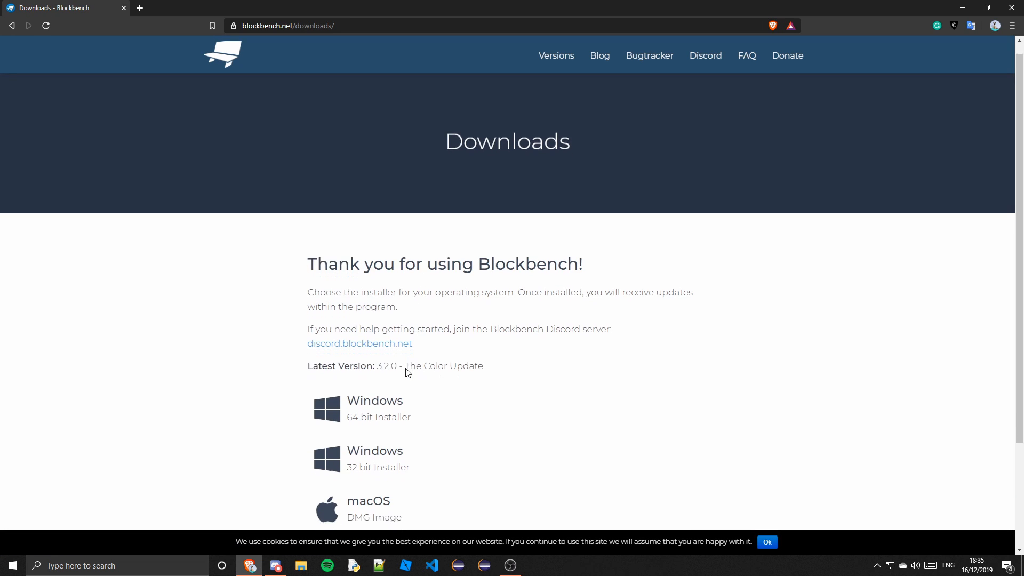
pyautogui.scroll(-3, 408, 372)
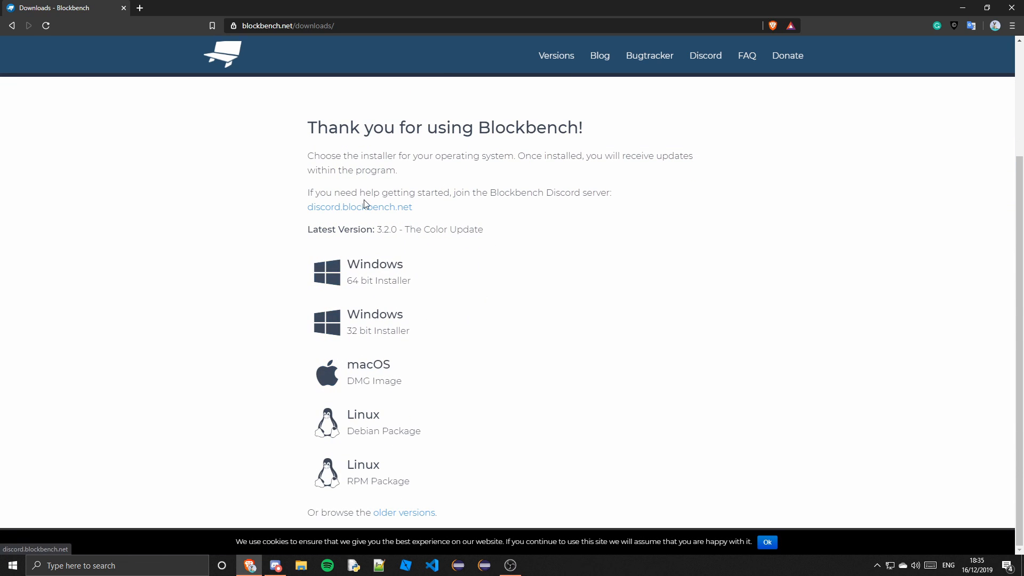
pyautogui.click(388, 276)
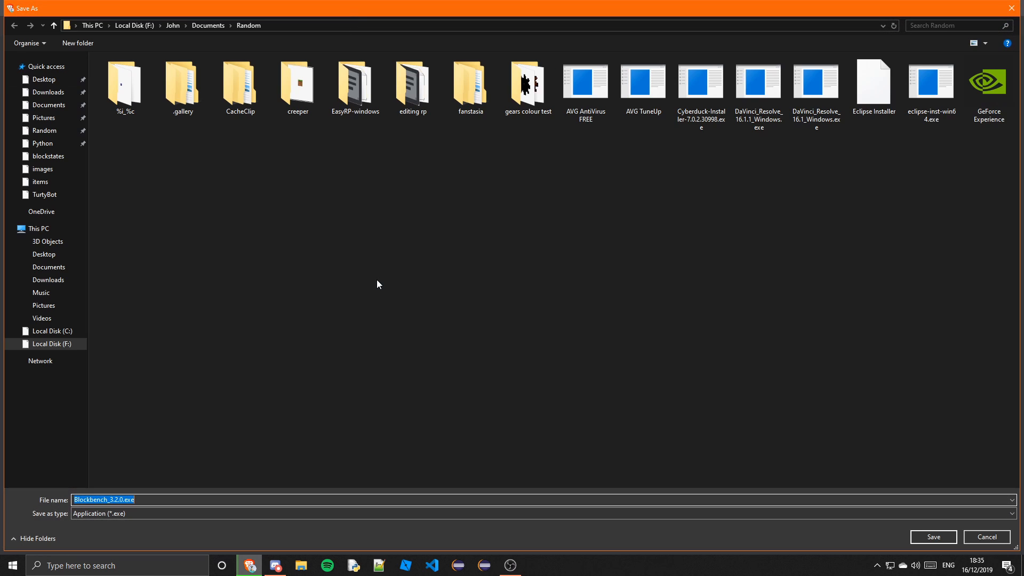
pyautogui.click(922, 542)
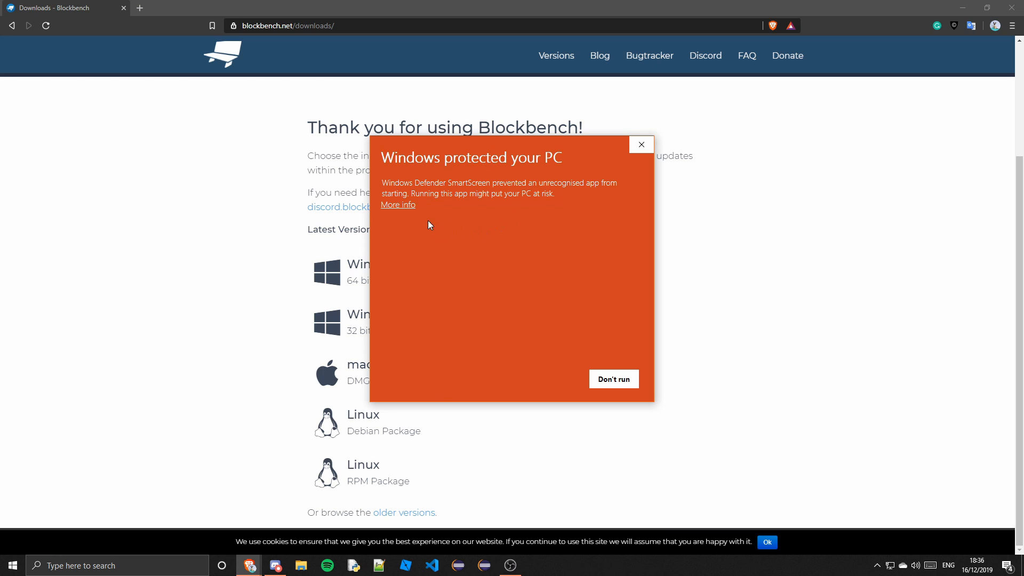
# Run the Blockbench_3.2.0.exe installer anyway past the SmartScreen warning and close the downloads tab
pyautogui.click(400, 205)
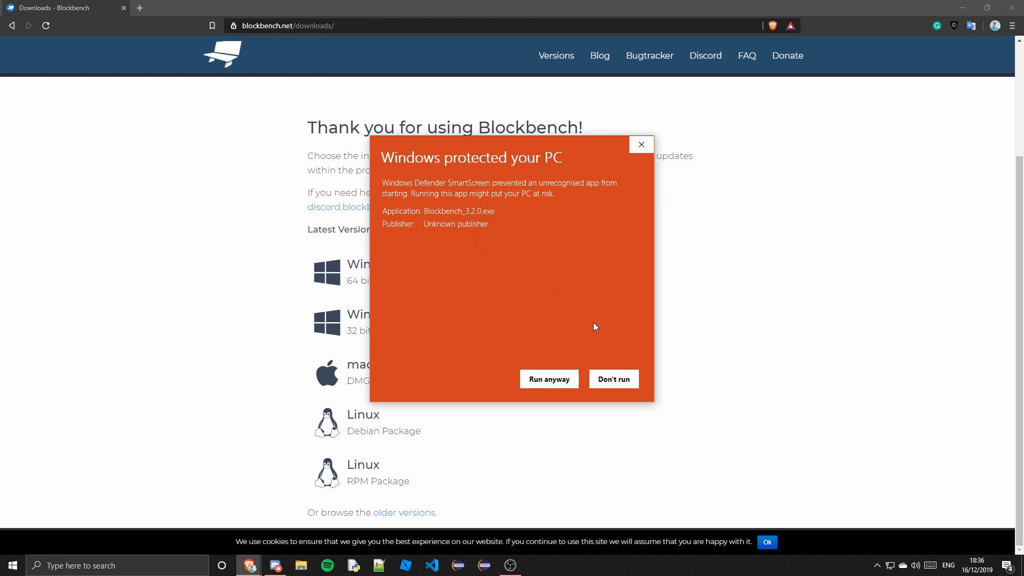
pyautogui.click(567, 382)
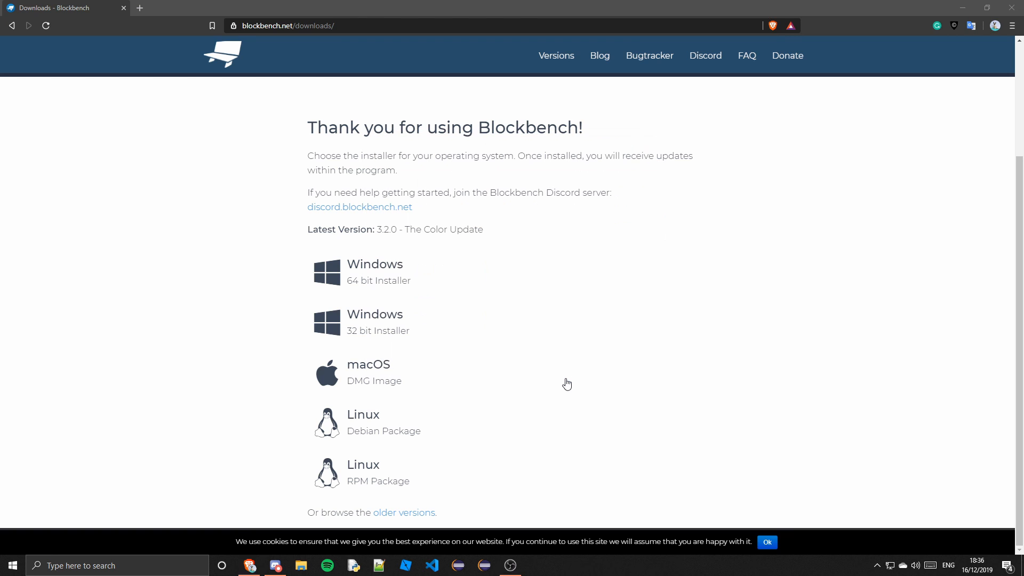
pyautogui.click(124, 6)
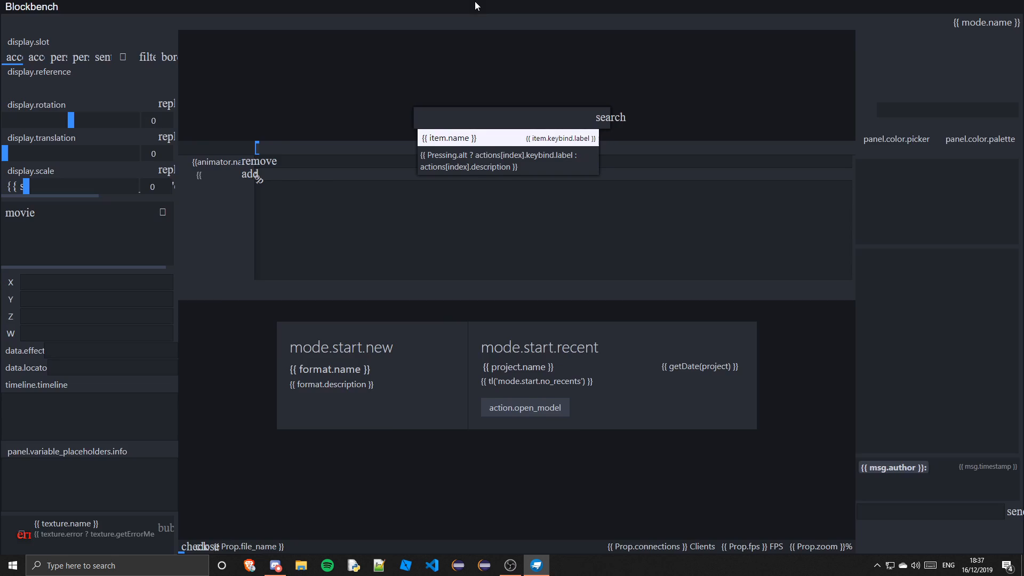
# Pin the Blockbench desktop shortcut to the taskbar and maximize the Blockbench window
pyautogui.moveTo(475, 2); pyautogui.dragTo(579, 103)
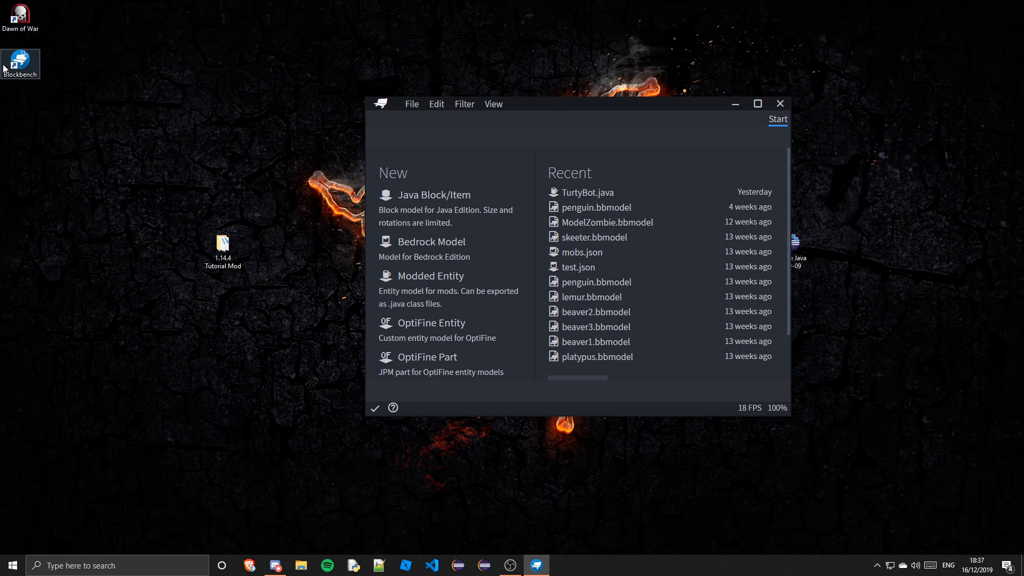
pyautogui.moveTo(22, 73); pyautogui.dragTo(575, 573)
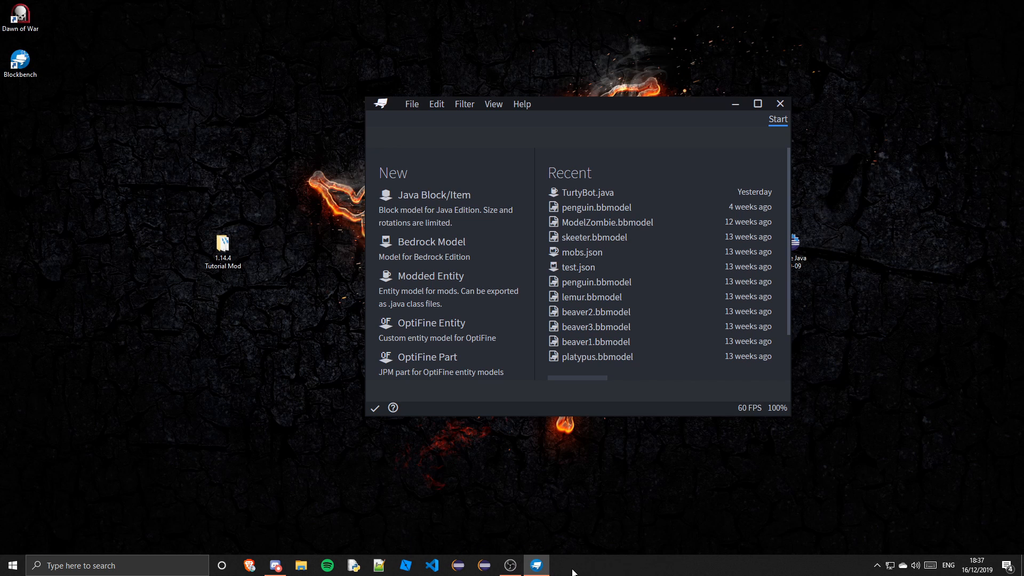
pyautogui.click(758, 104)
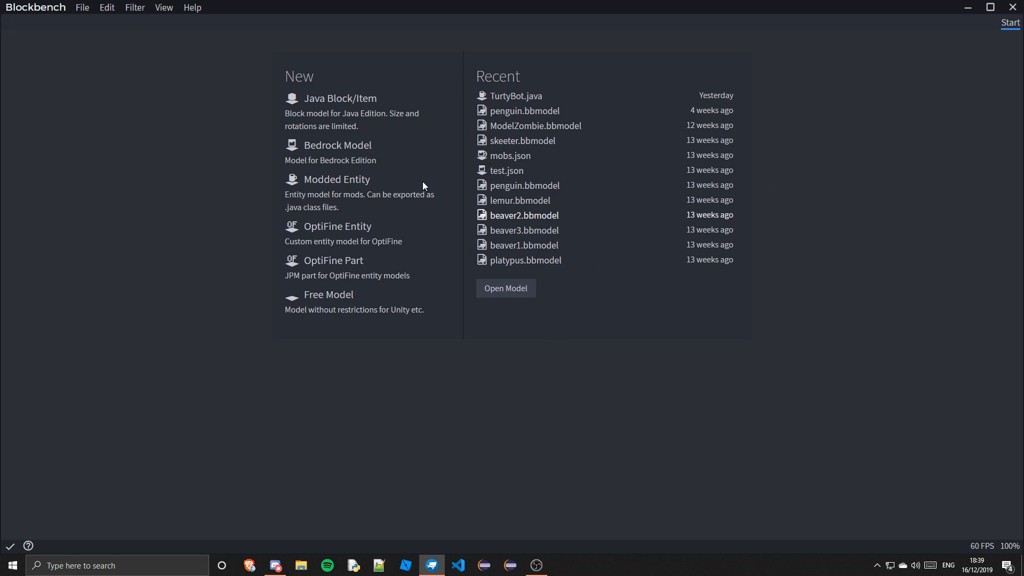
# Create a new Java Block/Item project, confirming the default project settings
pyautogui.click(343, 107)
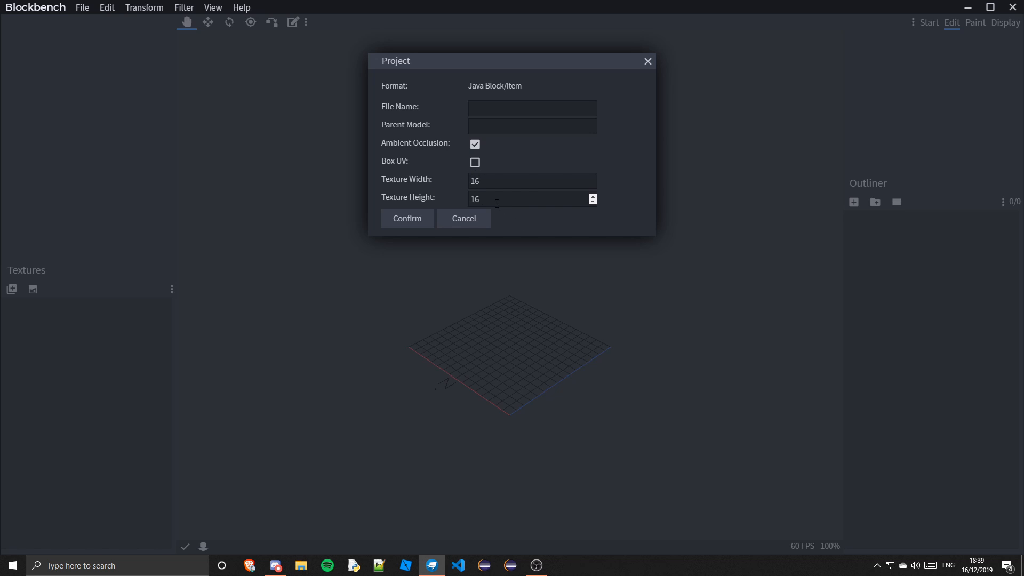
pyautogui.click(420, 215)
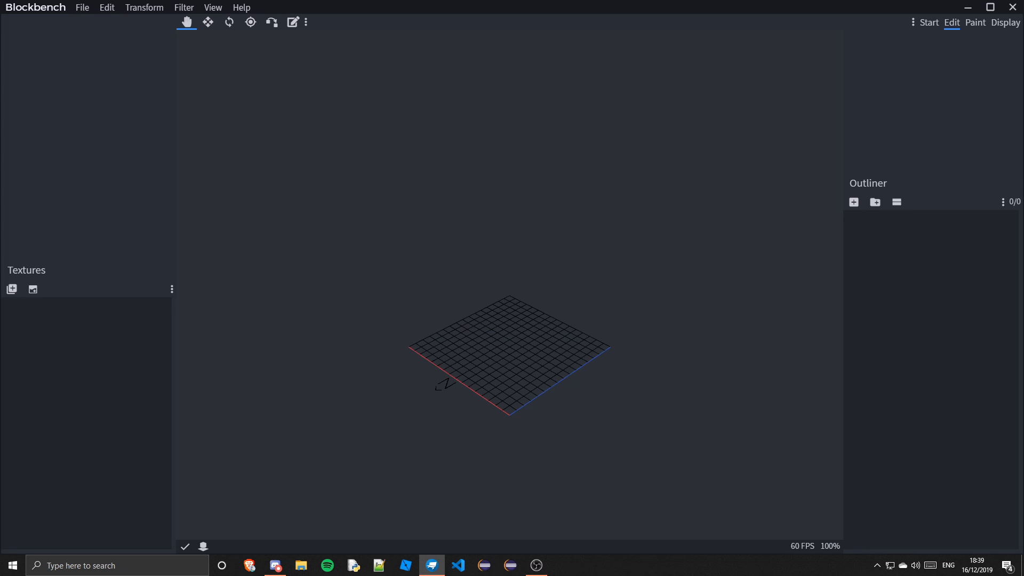
# Orbit, pan and zoom the 3D viewport to examine the empty grid from different angles
pyautogui.click(275, 566)
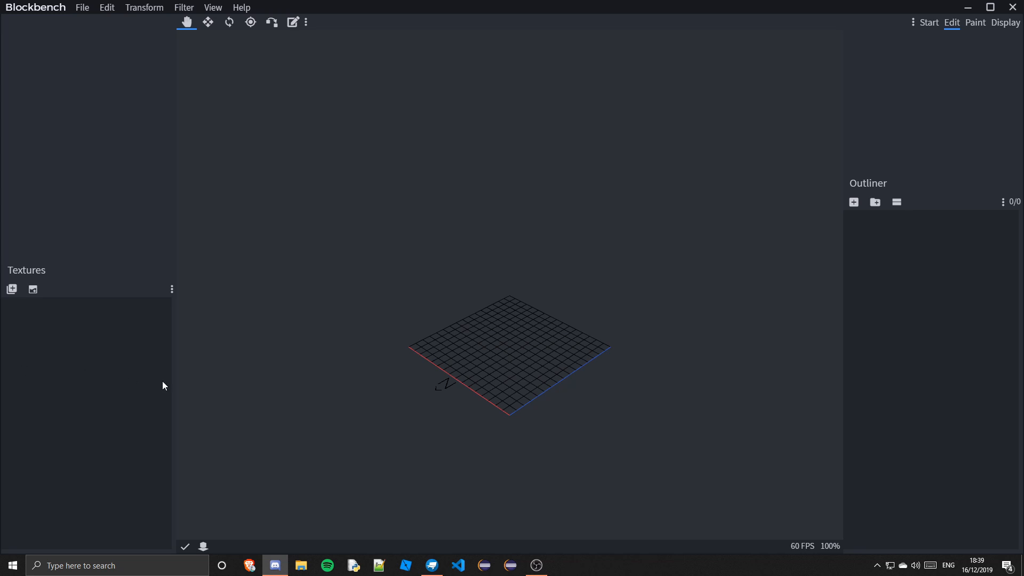
pyautogui.click(214, 373)
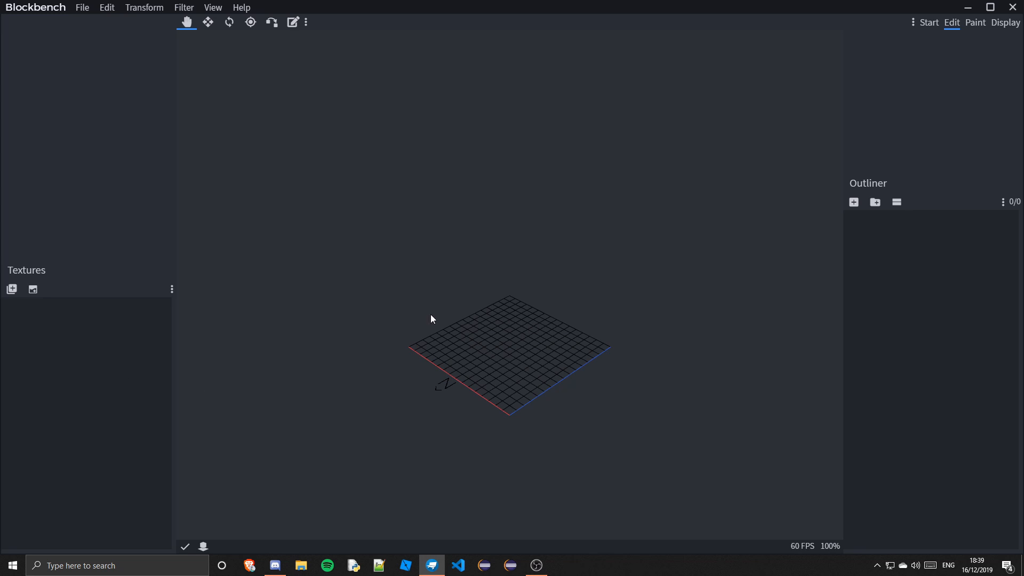
pyautogui.moveTo(533, 368); pyautogui.dragTo(520, 323)
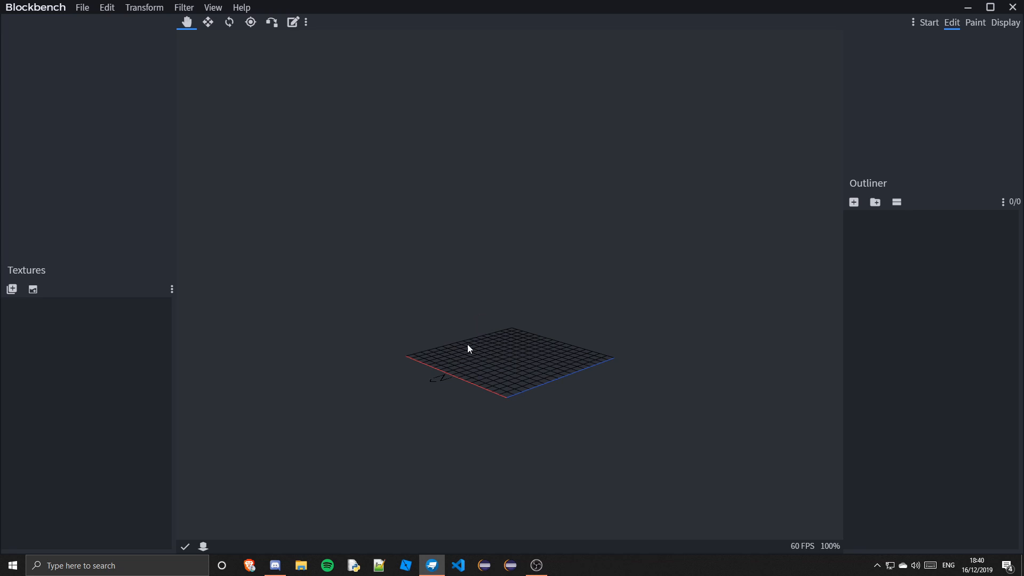
pyautogui.moveTo(456, 284); pyautogui.dragTo(502, 295)
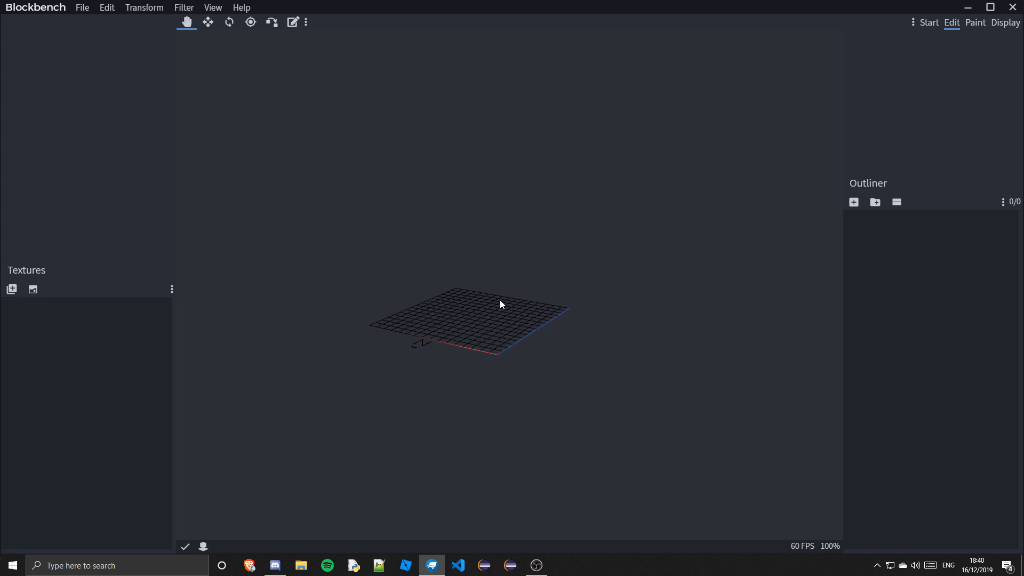
pyautogui.scroll(5, 492, 316)
pyautogui.scroll(-5, 478, 325)
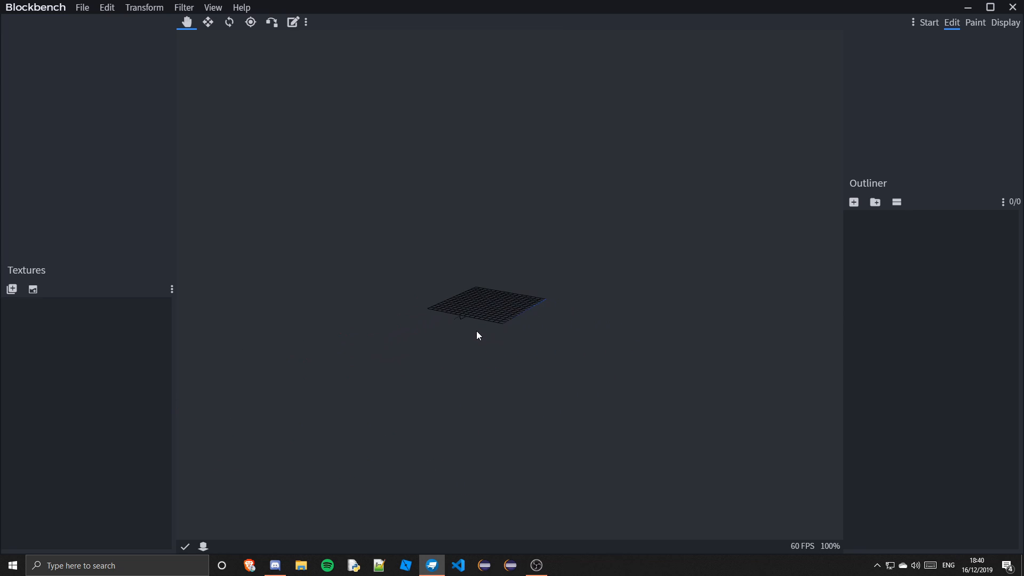
pyautogui.scroll(5, 476, 333)
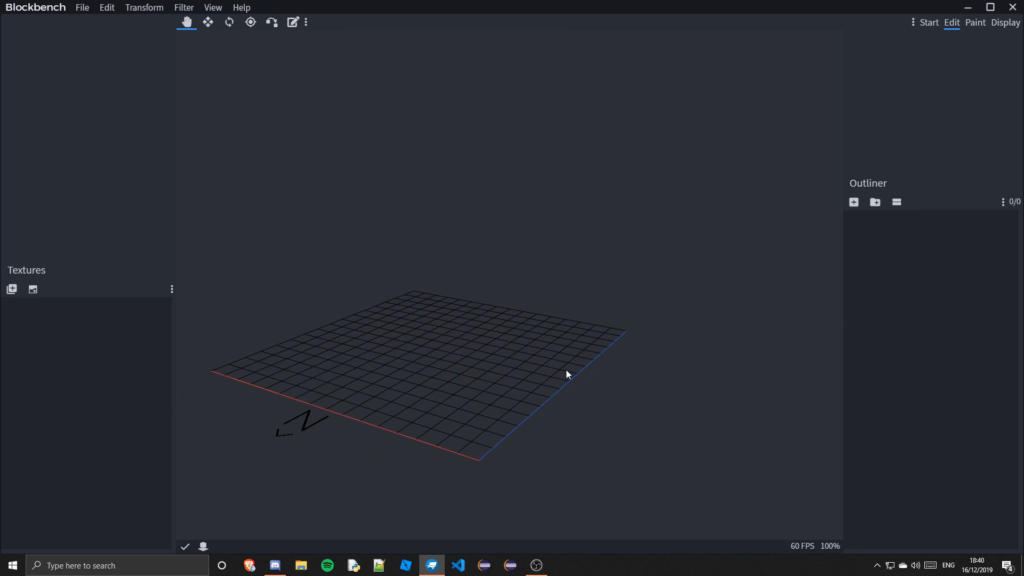
pyautogui.moveTo(566, 372); pyautogui.dragTo(397, 352)
pyautogui.moveTo(484, 373); pyautogui.dragTo(504, 436)
pyautogui.scroll(-1, 654, 376)
pyautogui.scroll(3, 444, 395)
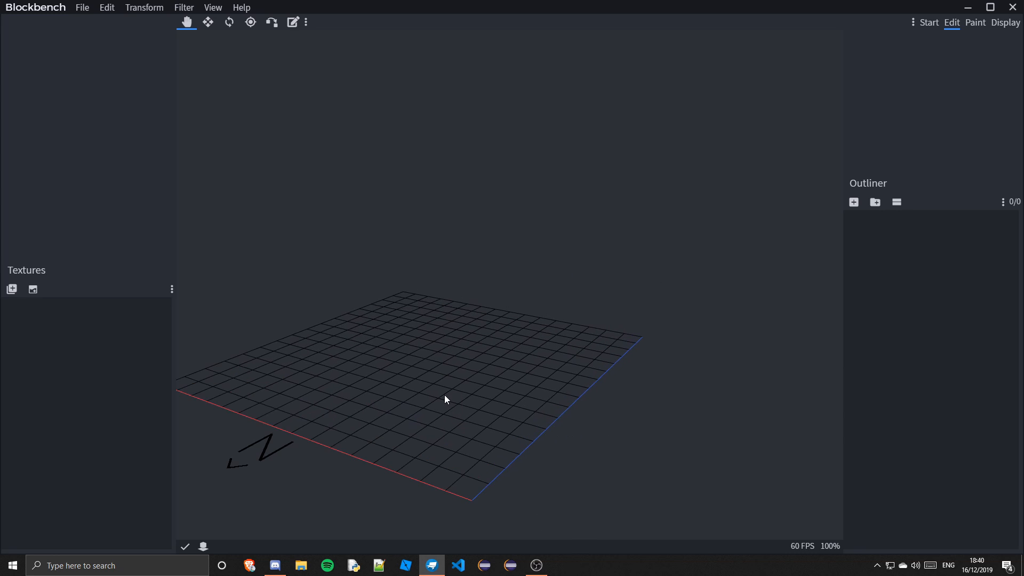
pyautogui.scroll(-2, 446, 393)
pyautogui.scroll(1, 469, 384)
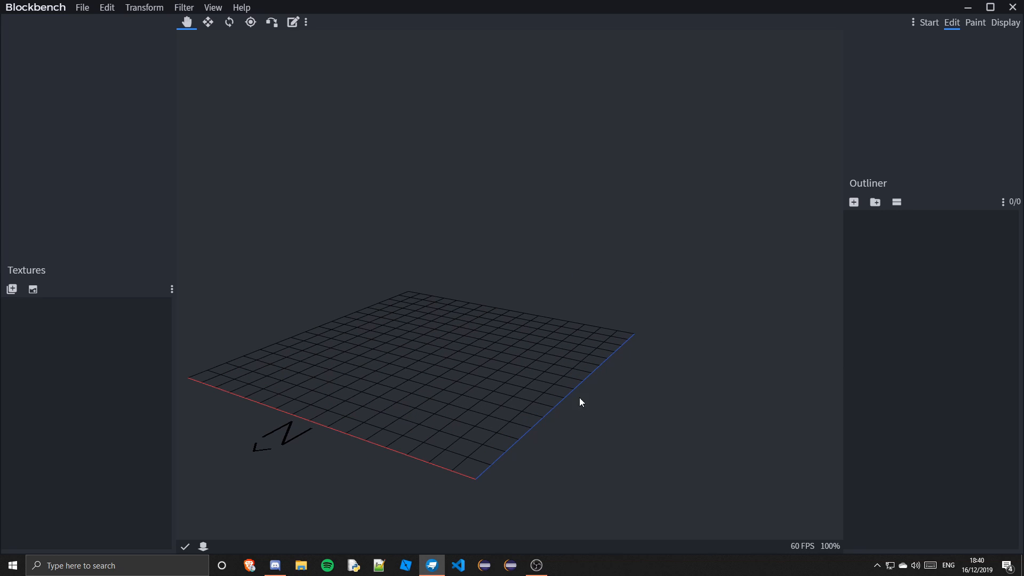
pyautogui.moveTo(446, 330); pyautogui.dragTo(407, 284)
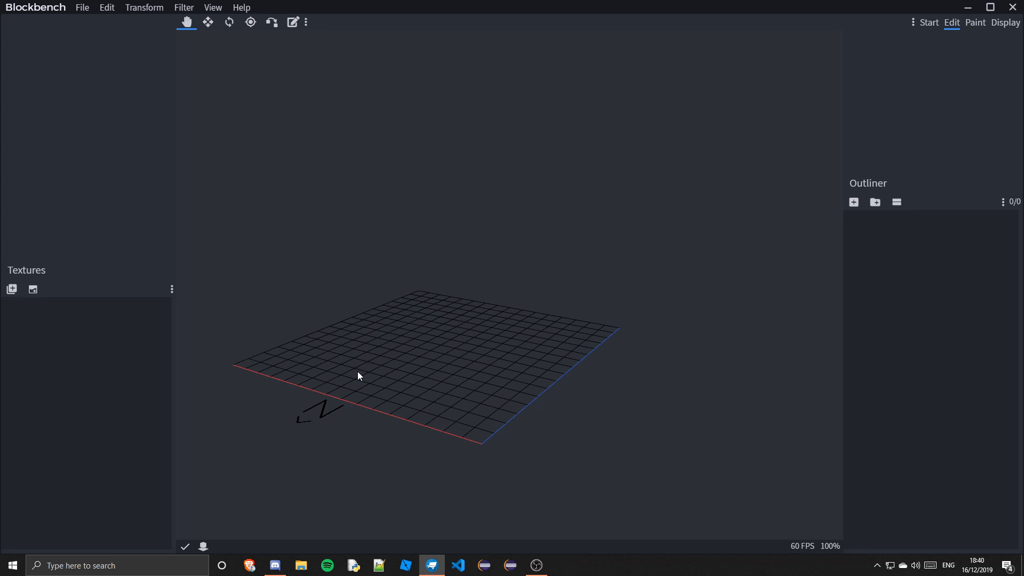
pyautogui.moveTo(358, 376); pyautogui.dragTo(493, 403)
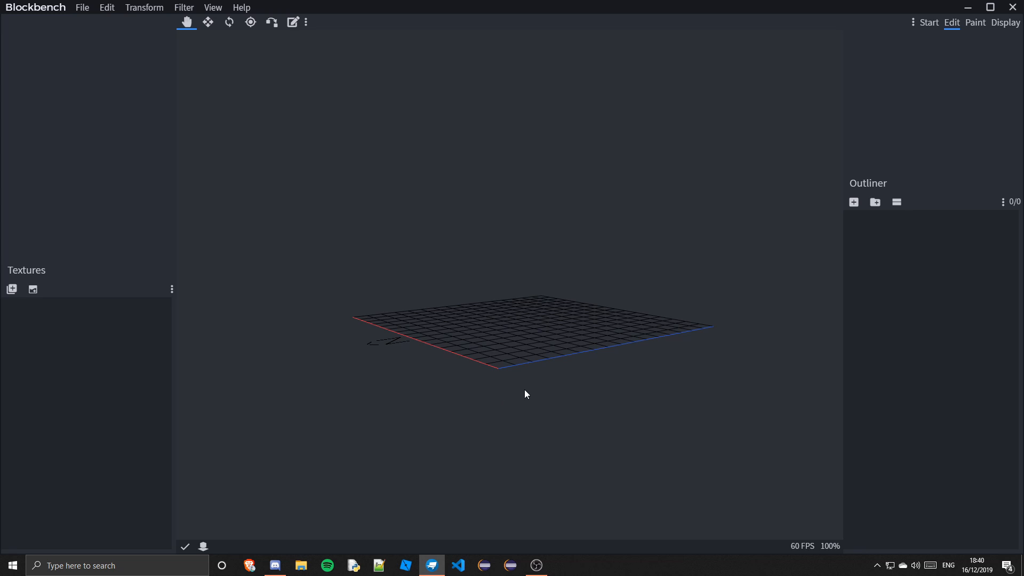
pyautogui.moveTo(576, 384); pyautogui.dragTo(628, 436)
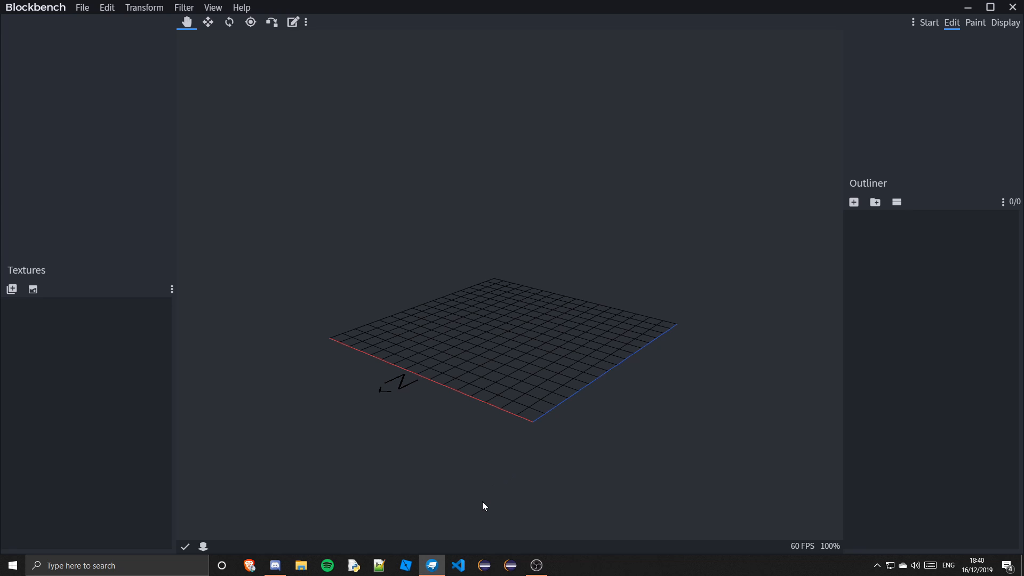
pyautogui.moveTo(549, 435); pyautogui.dragTo(683, 425)
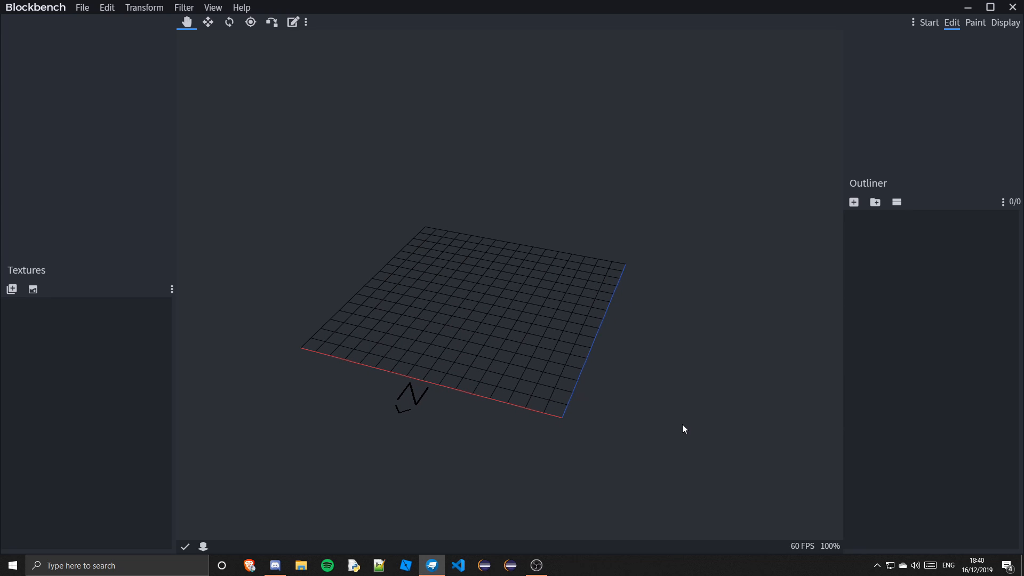
pyautogui.moveTo(505, 310); pyautogui.dragTo(622, 393)
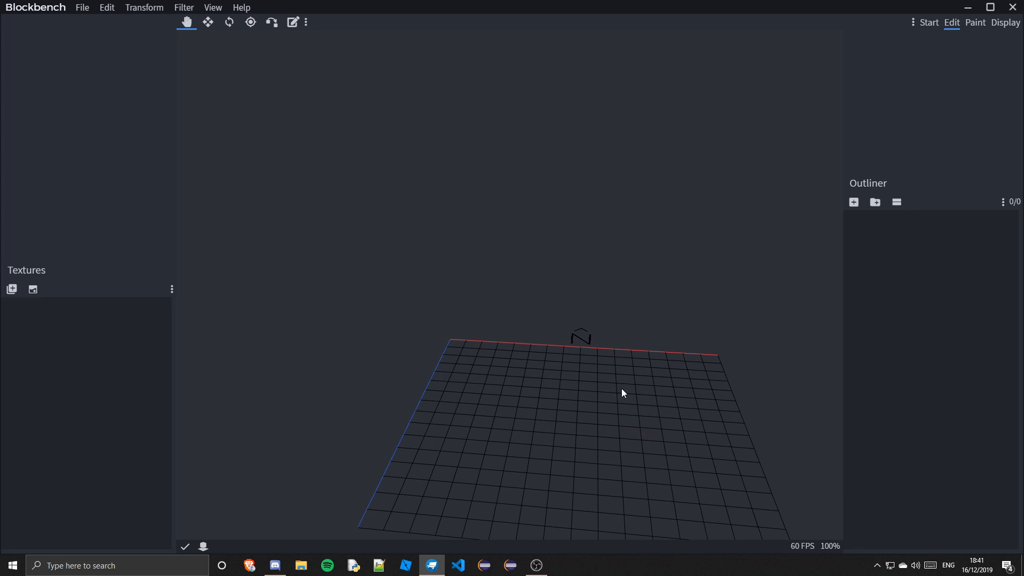
pyautogui.moveTo(556, 418); pyautogui.dragTo(693, 422)
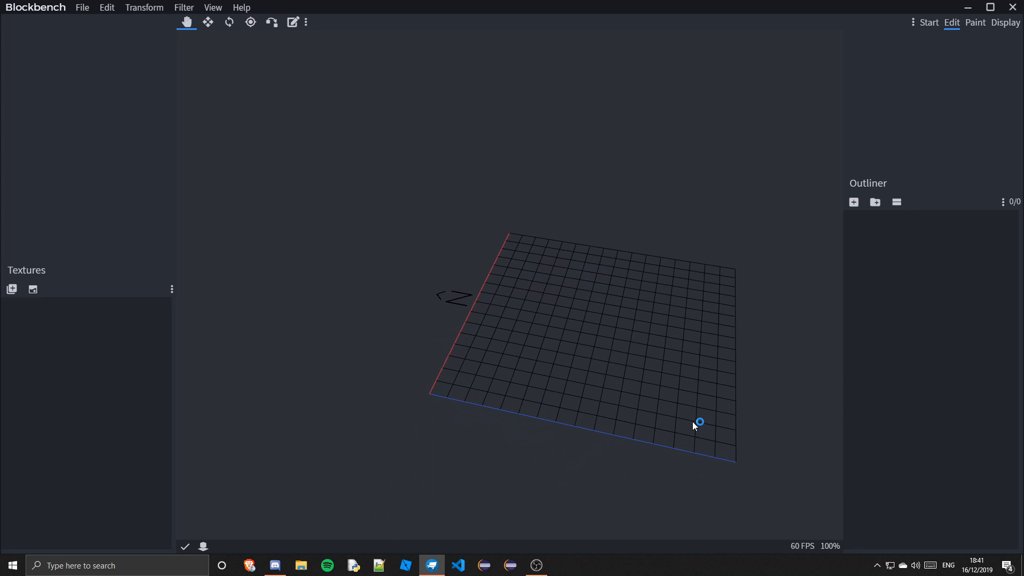
pyautogui.moveTo(735, 360); pyautogui.dragTo(664, 355)
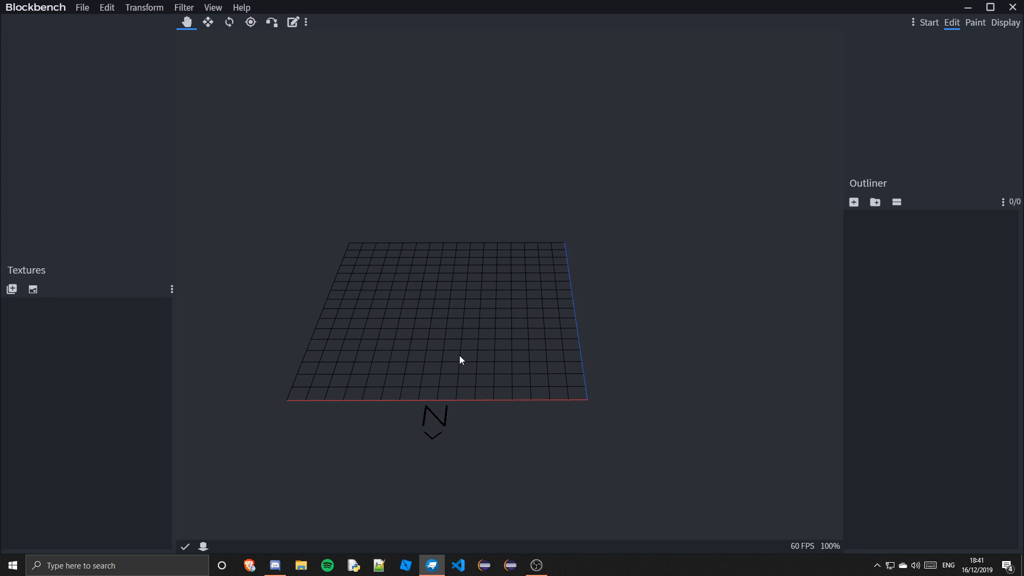
pyautogui.moveTo(522, 399); pyautogui.dragTo(519, 344)
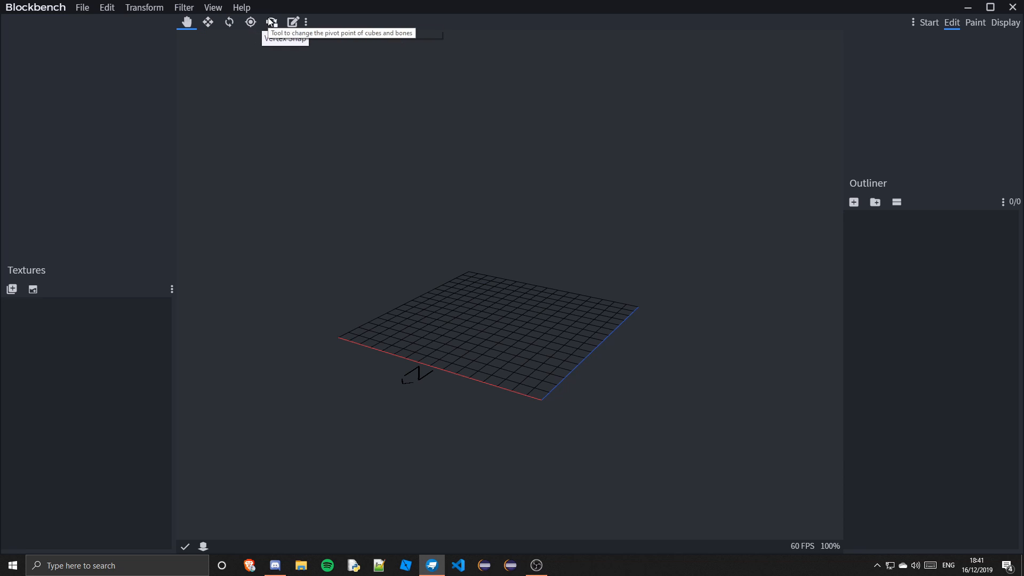
# Reset the tool toolbar to its default layout
pyautogui.click(306, 22)
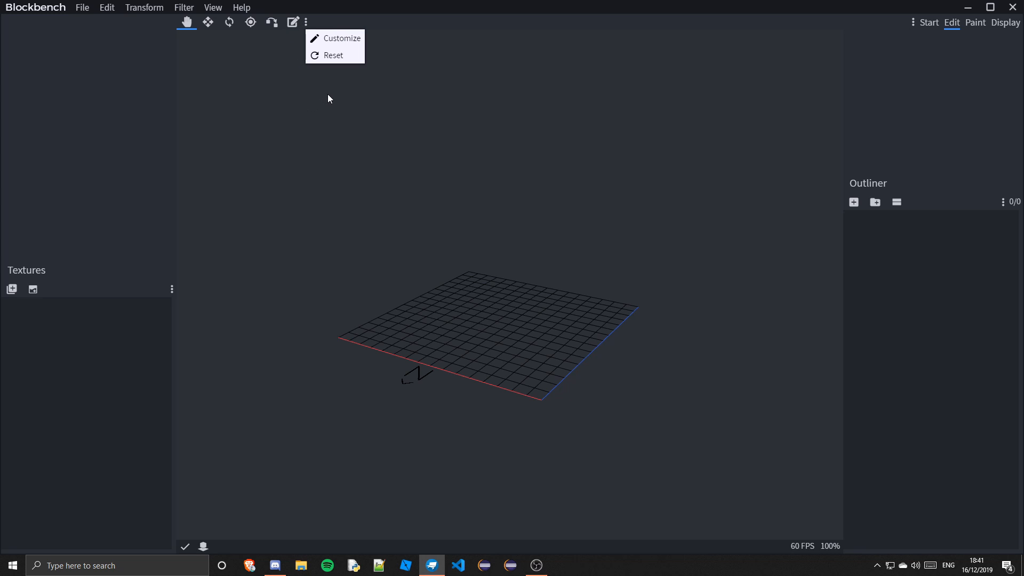
pyautogui.click(328, 99)
pyautogui.click(306, 22)
pyautogui.click(334, 54)
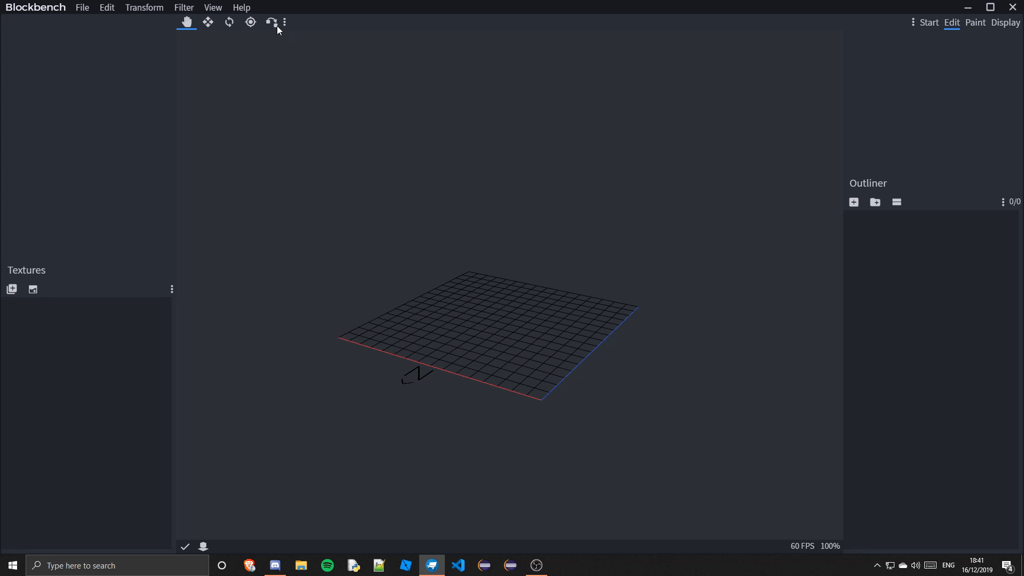
# Open the toolbar customization dialog and browse the list of available actions, then close it
pyautogui.click(285, 22)
pyautogui.click(300, 37)
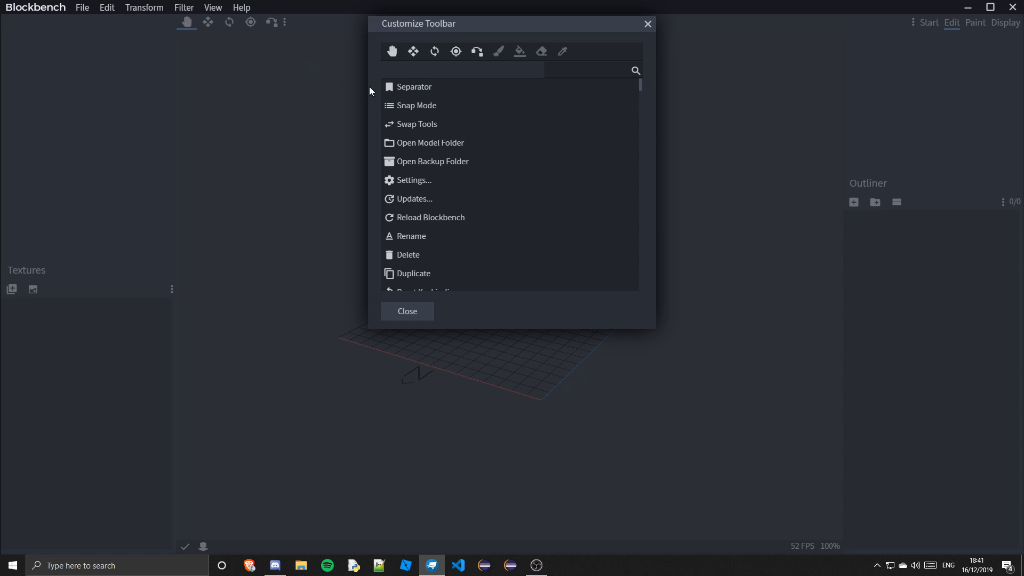
pyautogui.scroll(-3, 463, 144)
pyautogui.scroll(-20, 456, 139)
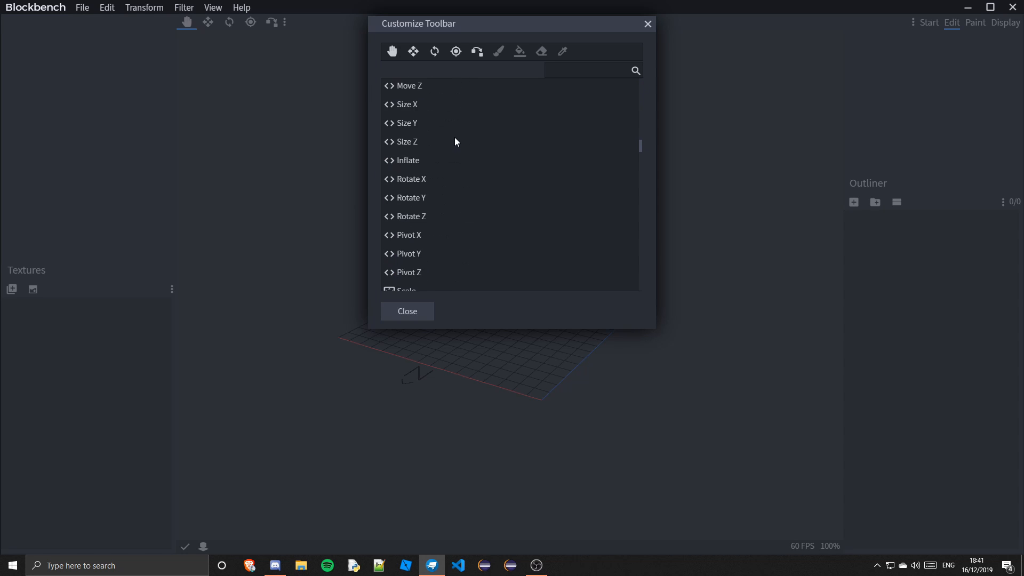
pyautogui.scroll(-1, 456, 140)
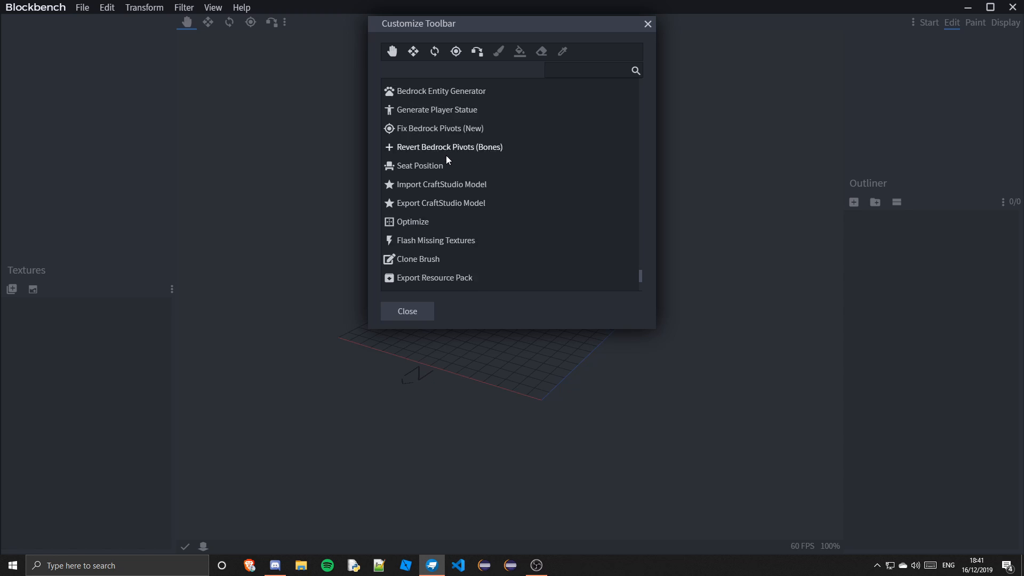
pyautogui.click(716, 249)
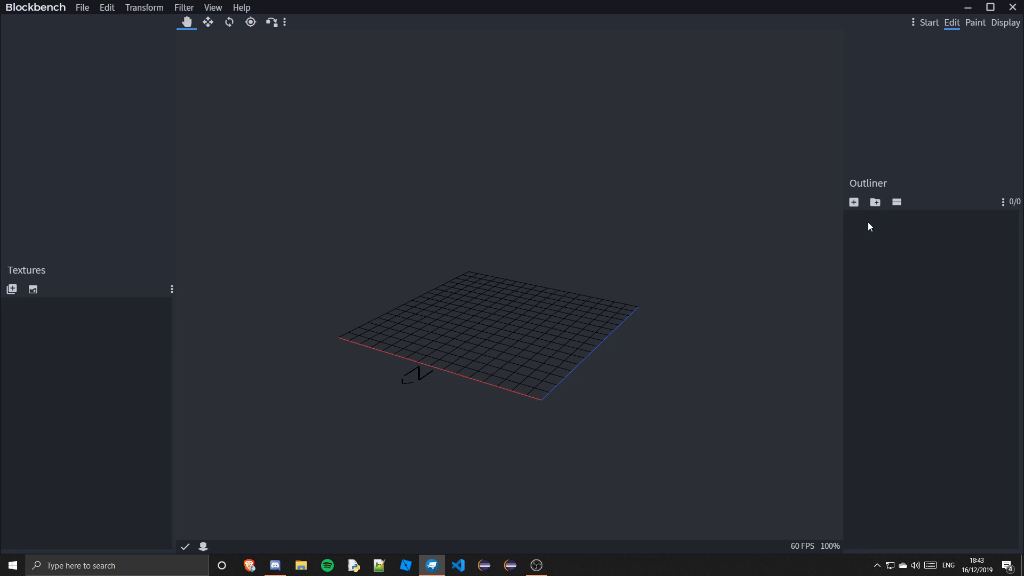
pyautogui.click(856, 202)
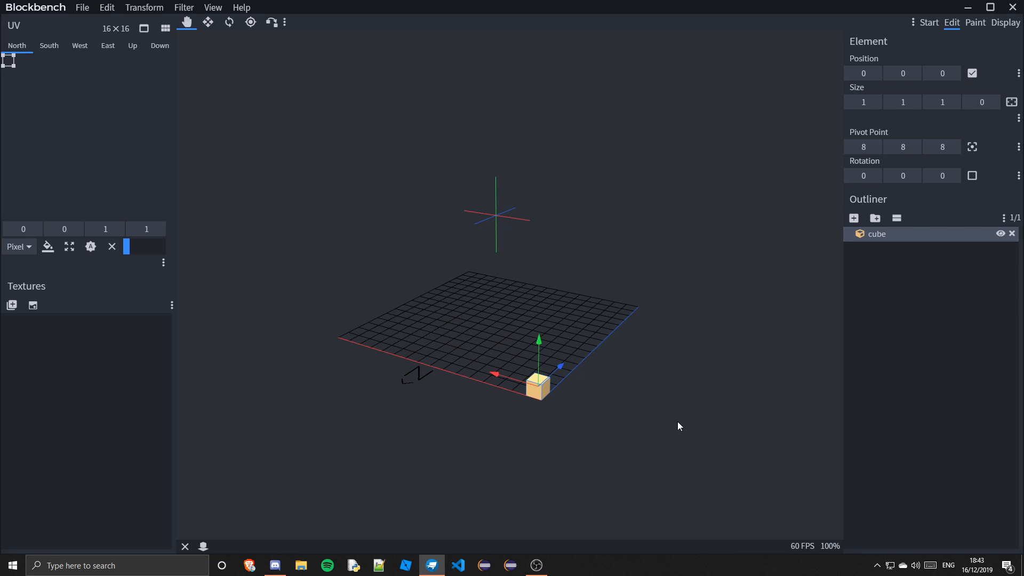
pyautogui.moveTo(679, 426); pyautogui.dragTo(641, 424)
pyautogui.press('Delete')
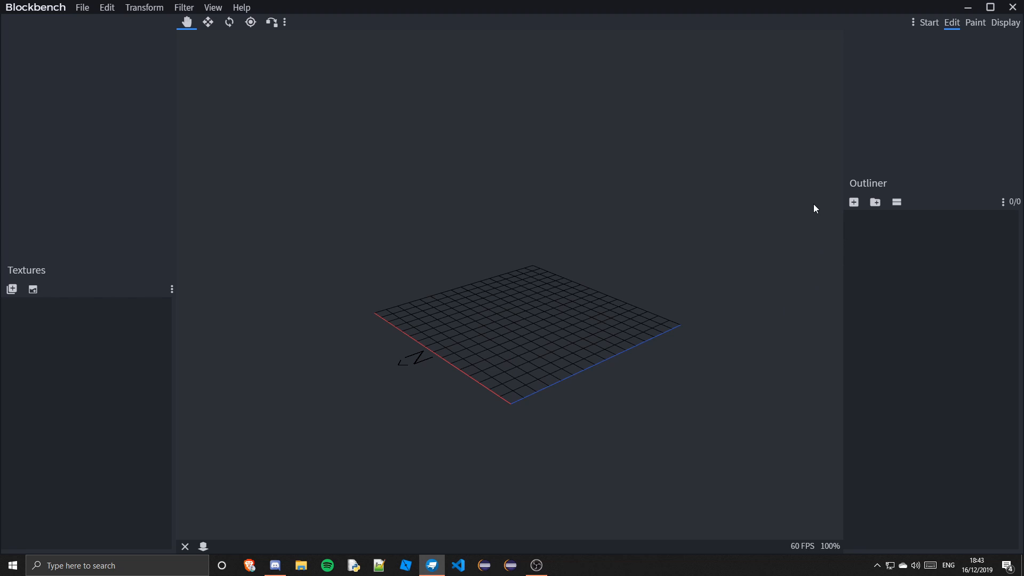
# Add a new group in the outliner and rename it Main
pyautogui.click(876, 205)
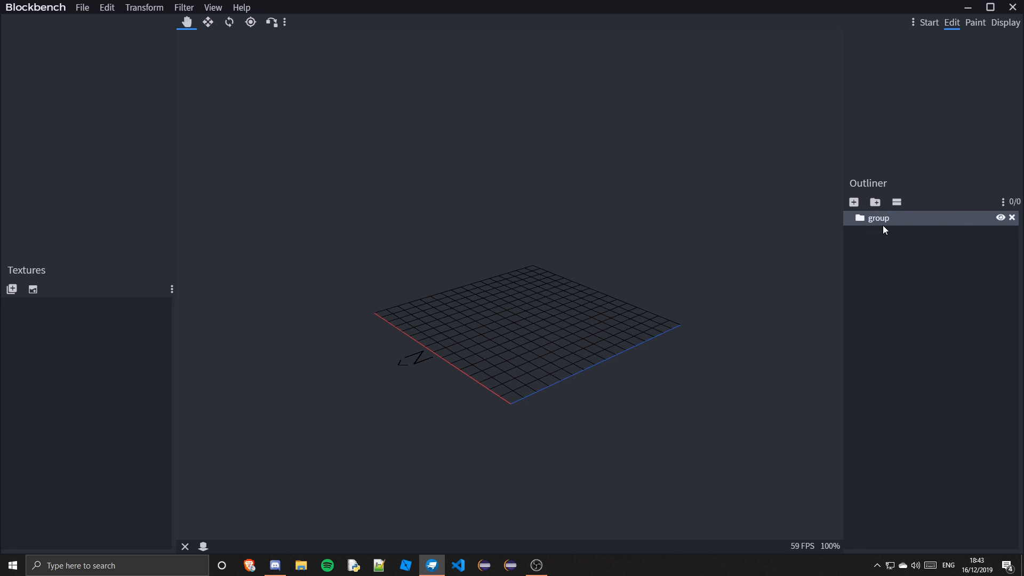
pyautogui.rightClick(883, 226)
pyautogui.click(914, 282)
pyautogui.write('Main')
# Add a nested group inside Main and rename it Bottom
pyautogui.click(876, 202)
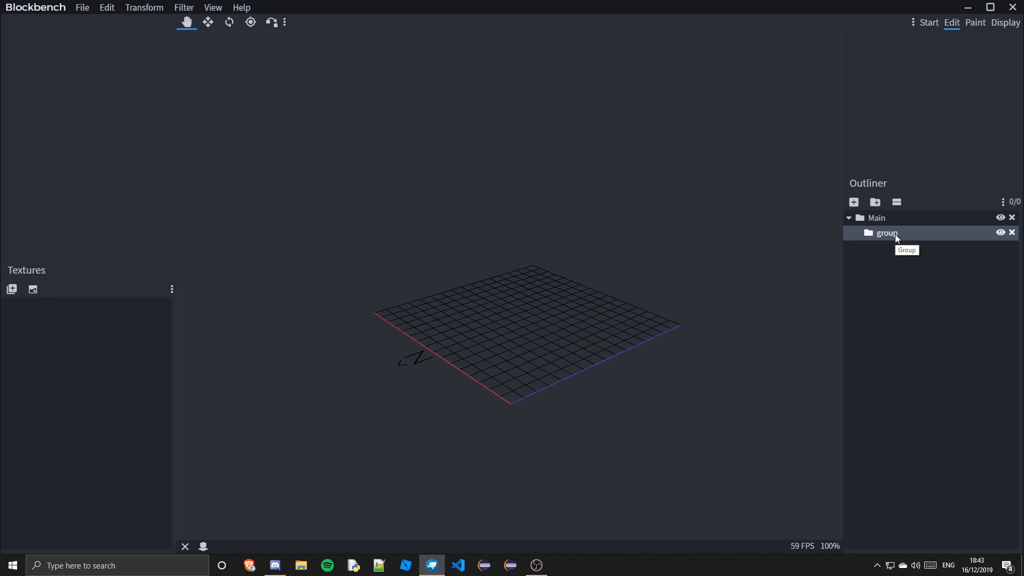
pyautogui.rightClick(885, 234)
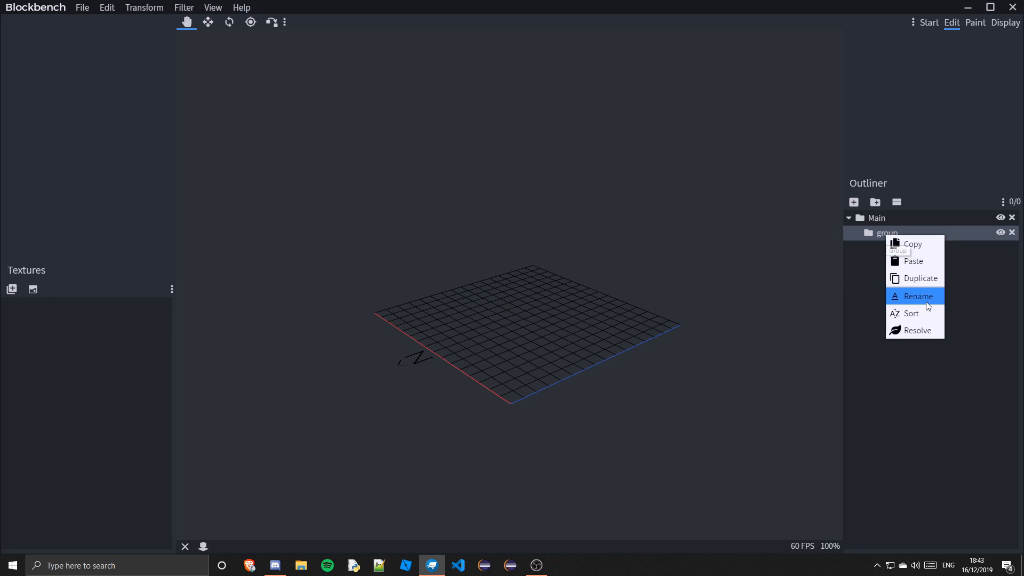
pyautogui.click(927, 302)
pyautogui.write('Bo')
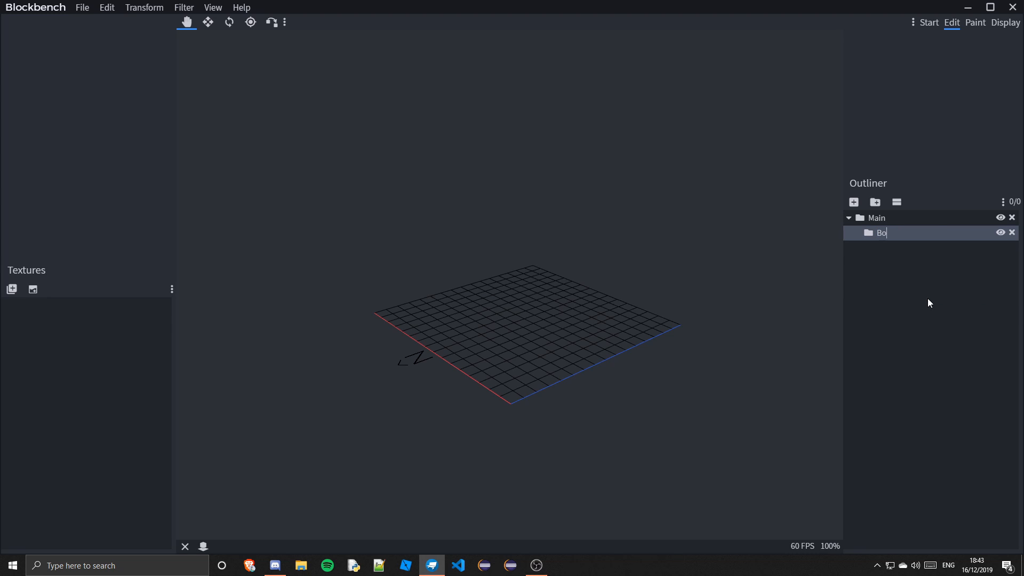
pyautogui.write('ttom')
pyautogui.press('Return')
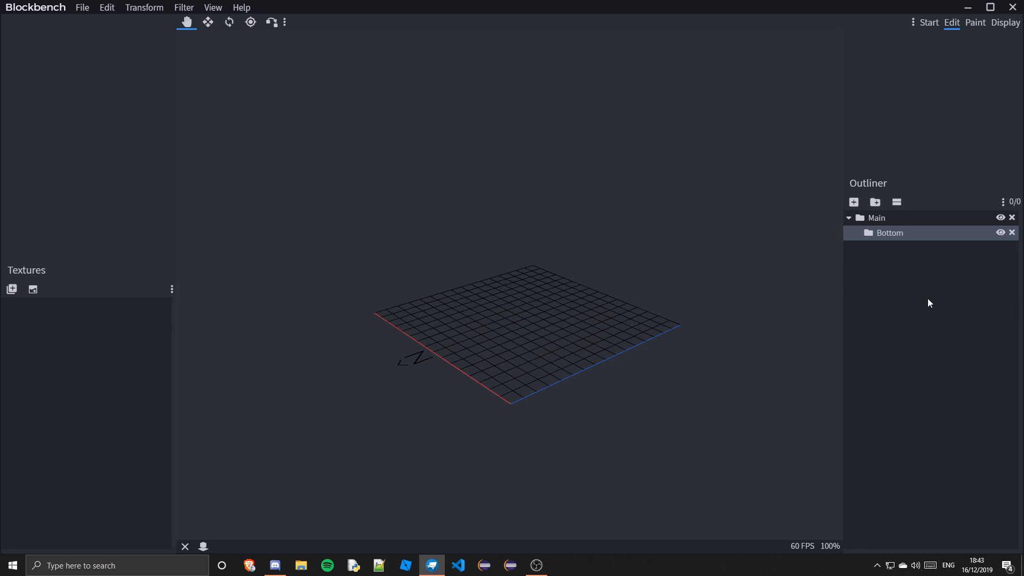
# Add another group inside Main and rename it Top
pyautogui.click(874, 203)
pyautogui.rightClick(898, 258)
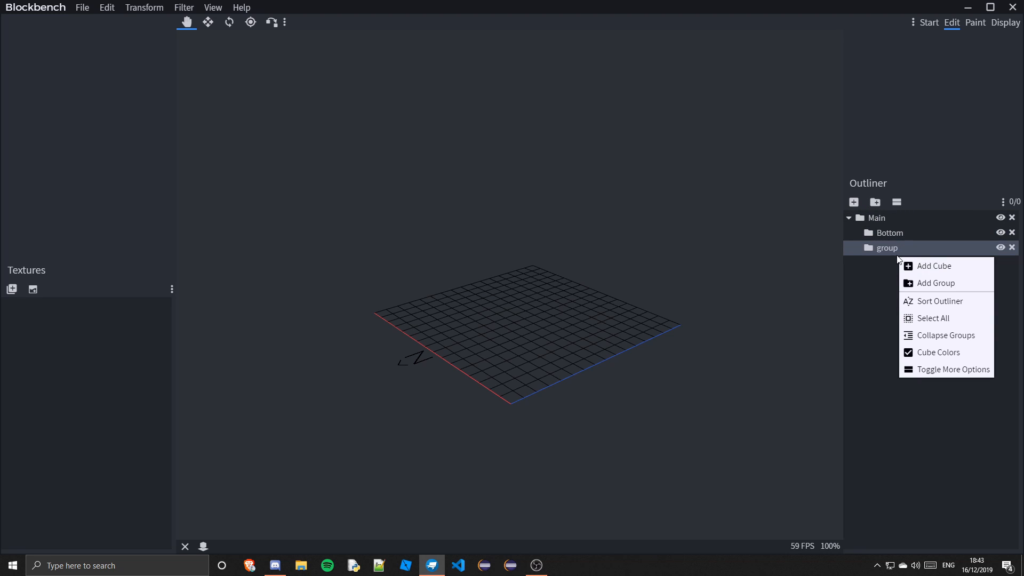
pyautogui.rightClick(903, 248)
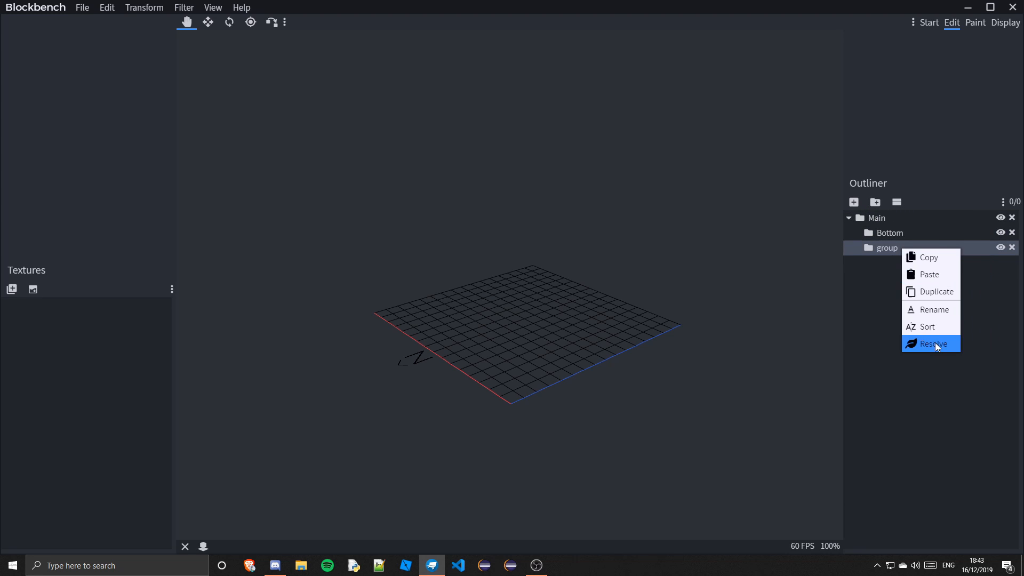
pyautogui.click(926, 308)
pyautogui.write('Top')
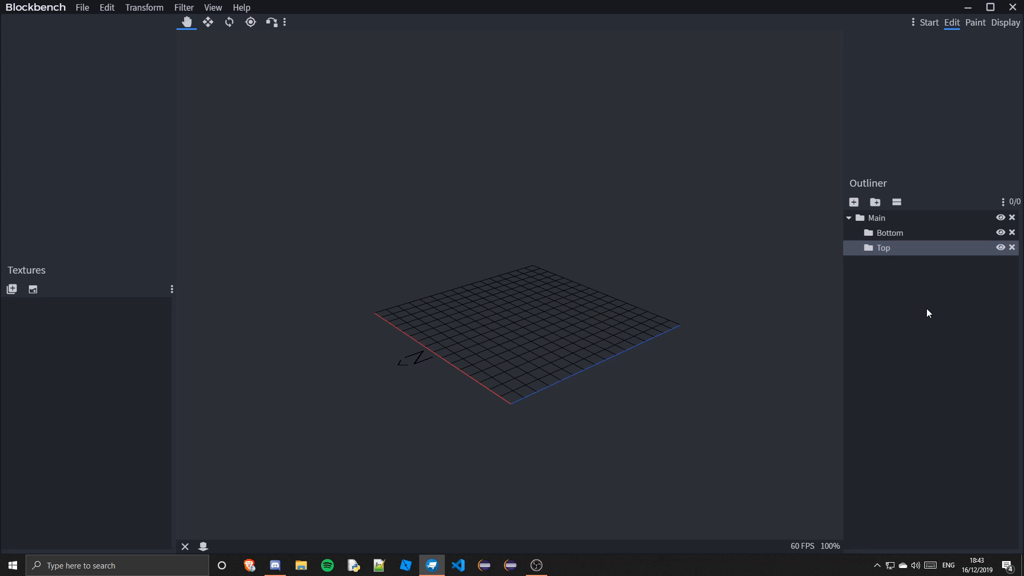
# Add a cube inside the Bottom group and resize it to 13 by 7 pixels
pyautogui.click(888, 234)
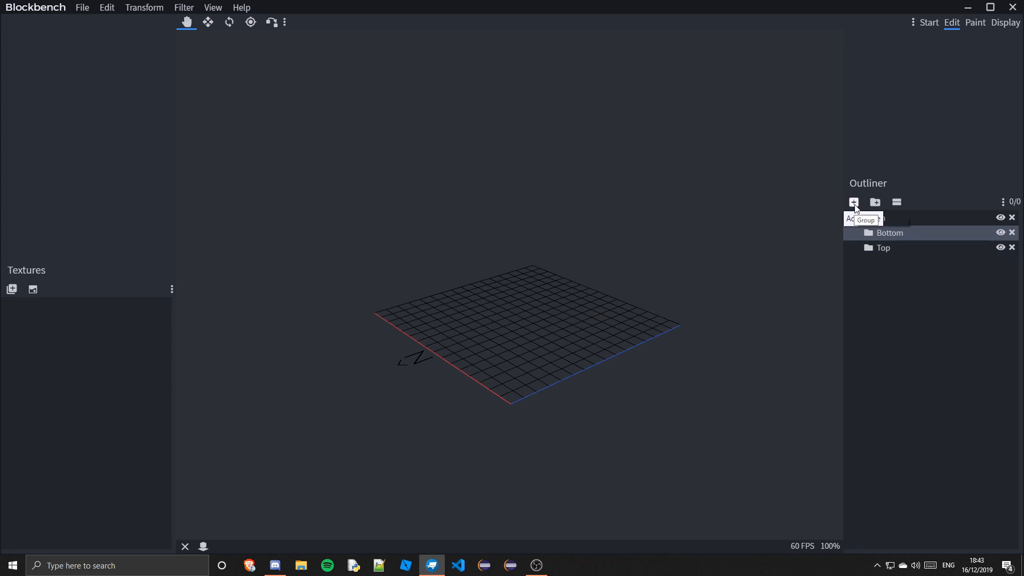
pyautogui.click(854, 202)
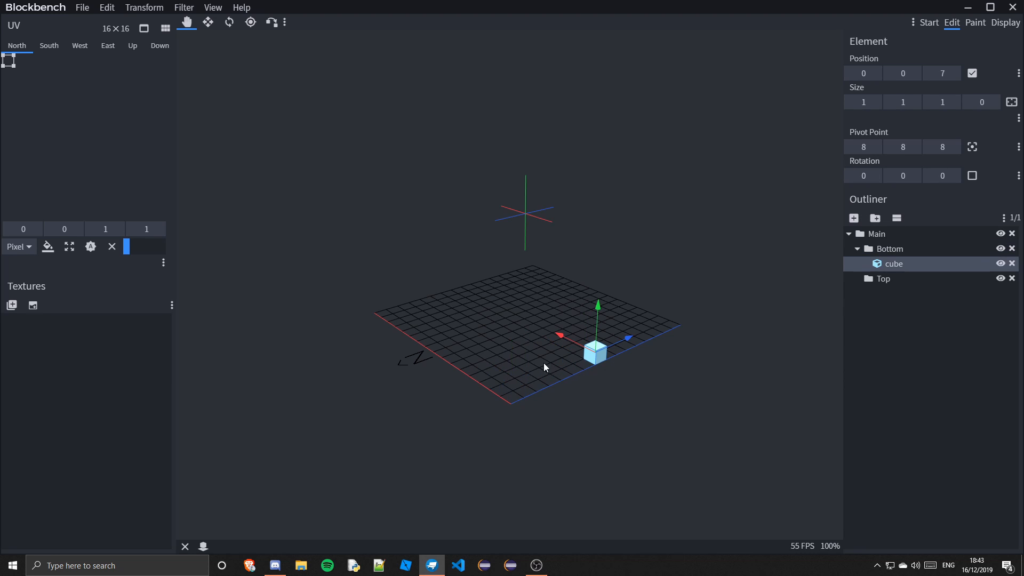
pyautogui.click(208, 22)
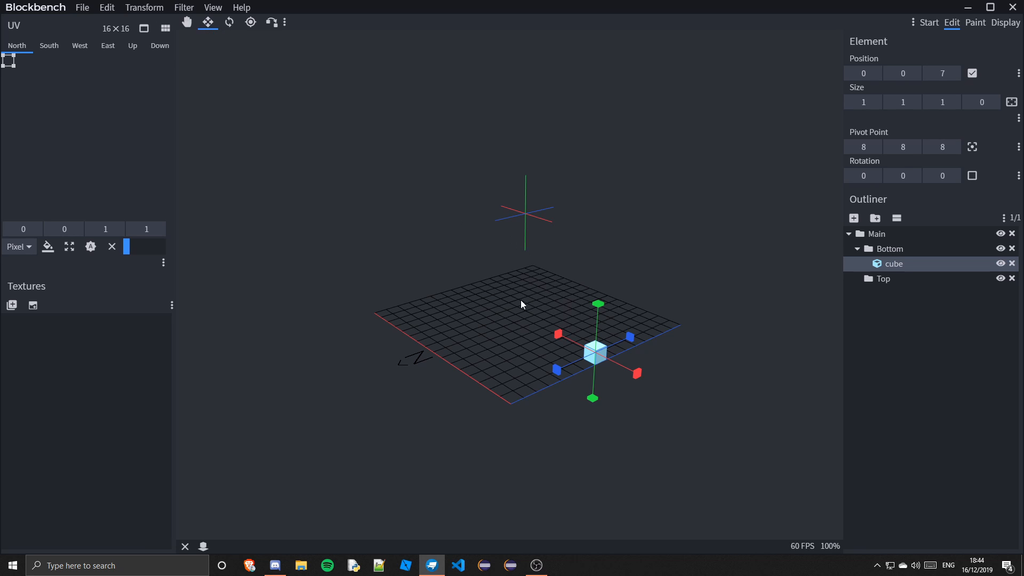
pyautogui.moveTo(568, 339); pyautogui.dragTo(477, 256)
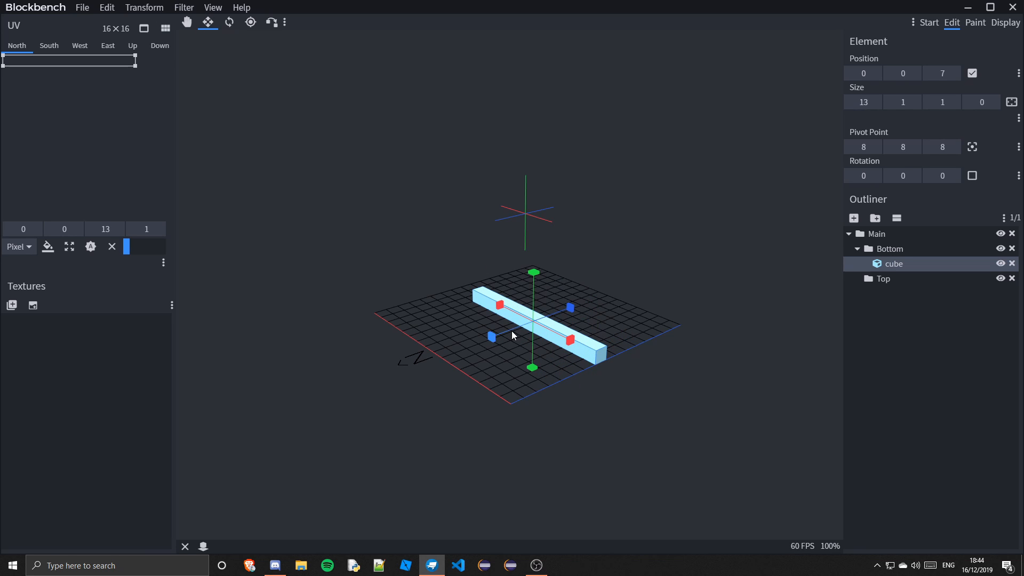
pyautogui.moveTo(570, 308)
pyautogui.mouseDown()
pyautogui.moveTo(587, 297)
pyautogui.moveTo(632, 304)
pyautogui.moveTo(574, 320)
pyautogui.mouseUp()
# Raise the bottom cube to height 1 and make it 3 pixels tall
pyautogui.click(186, 22)
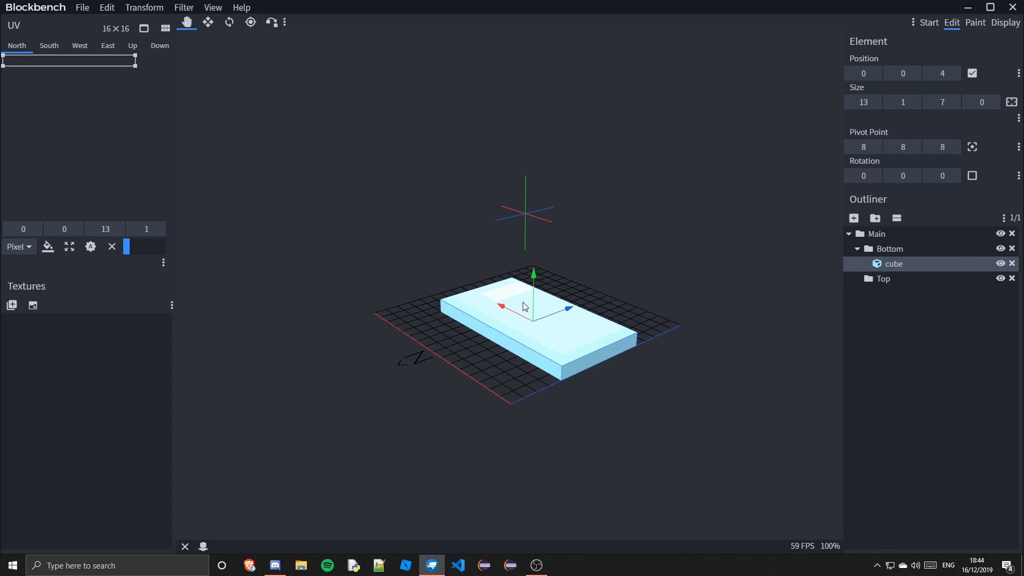
pyautogui.moveTo(533, 275); pyautogui.dragTo(535, 262)
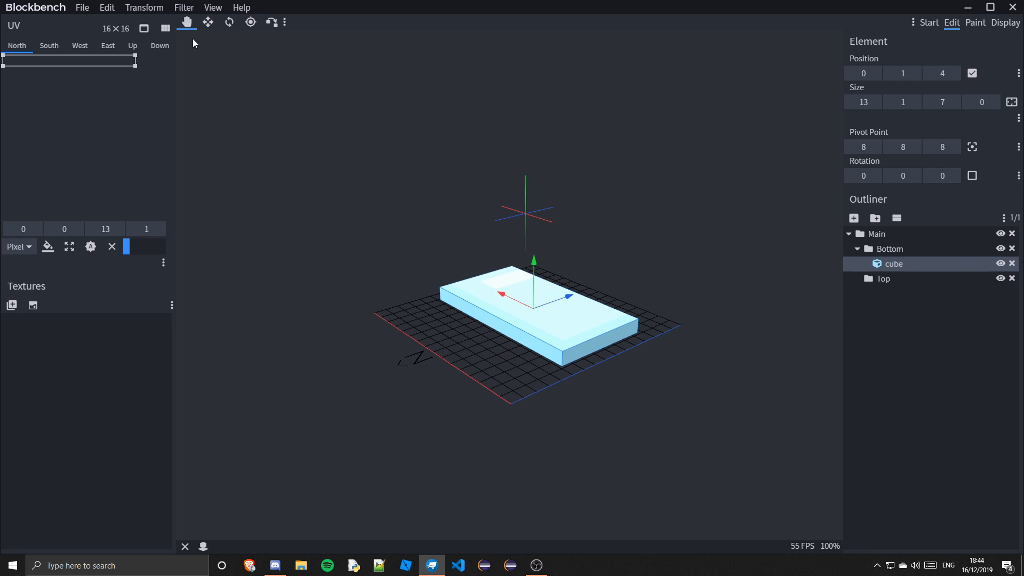
pyautogui.click(208, 21)
pyautogui.moveTo(533, 263); pyautogui.dragTo(534, 246)
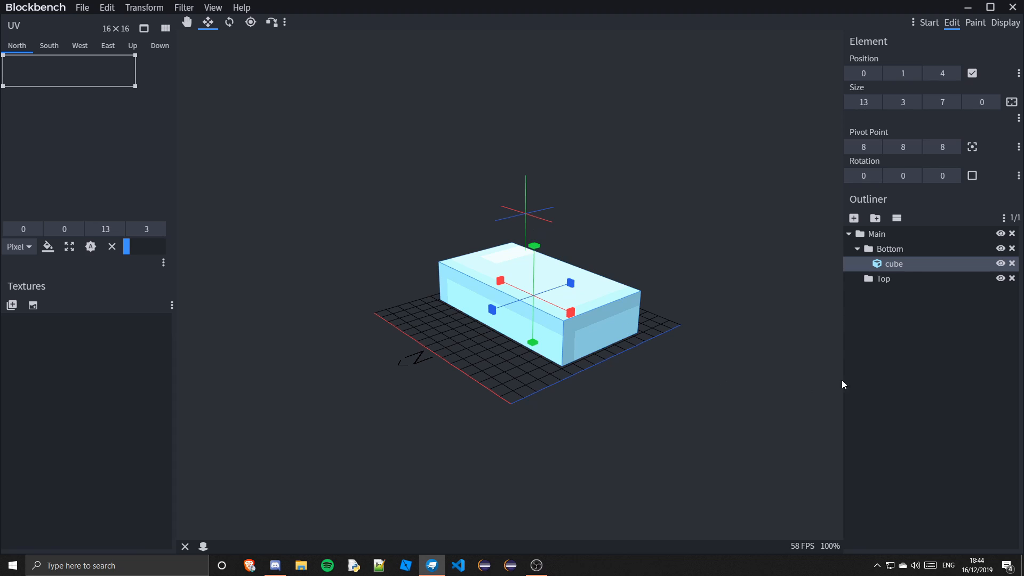
# Duplicate the bottom cube into the Top group and move the copy up to height 4
pyautogui.rightClick(907, 265)
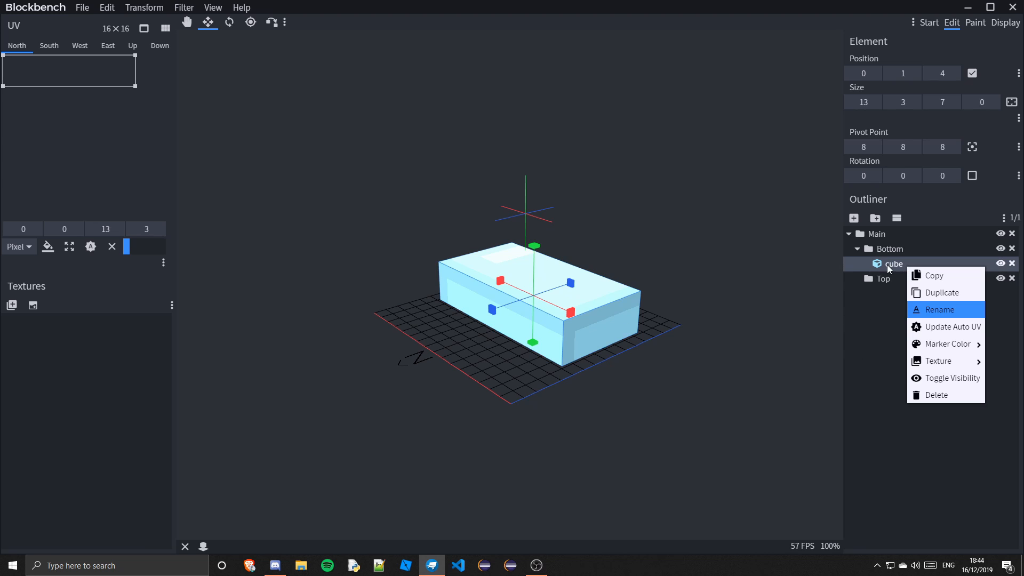
pyautogui.click(929, 293)
pyautogui.moveTo(901, 282)
pyautogui.mouseDown()
pyautogui.moveTo(913, 302)
pyautogui.moveTo(888, 296)
pyautogui.mouseUp()
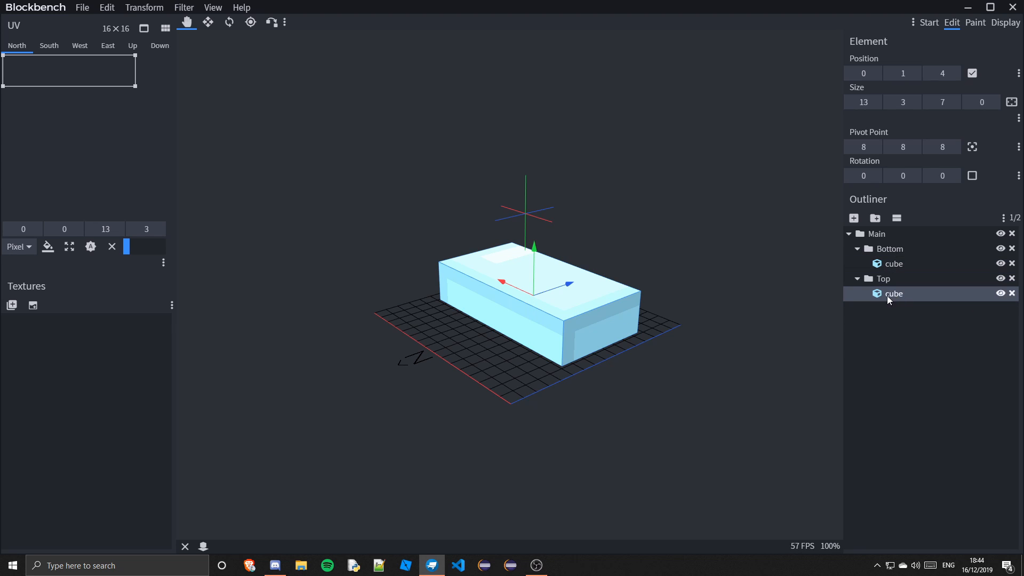
pyautogui.moveTo(531, 252); pyautogui.dragTo(535, 211)
# Set the top cube's marker color to Red
pyautogui.rightClick(885, 293)
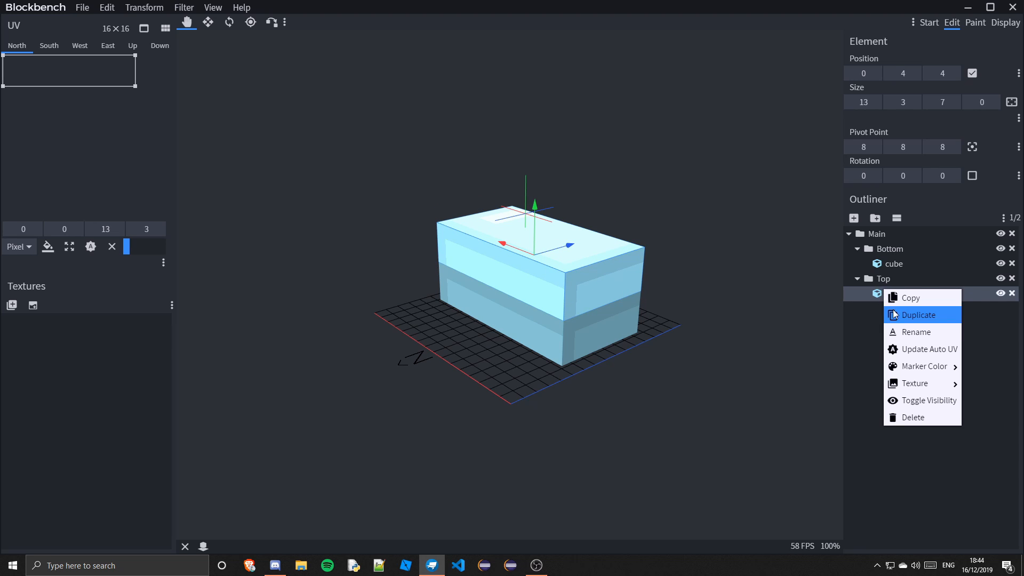
pyautogui.moveTo(939, 384)
pyautogui.moveTo(939, 366)
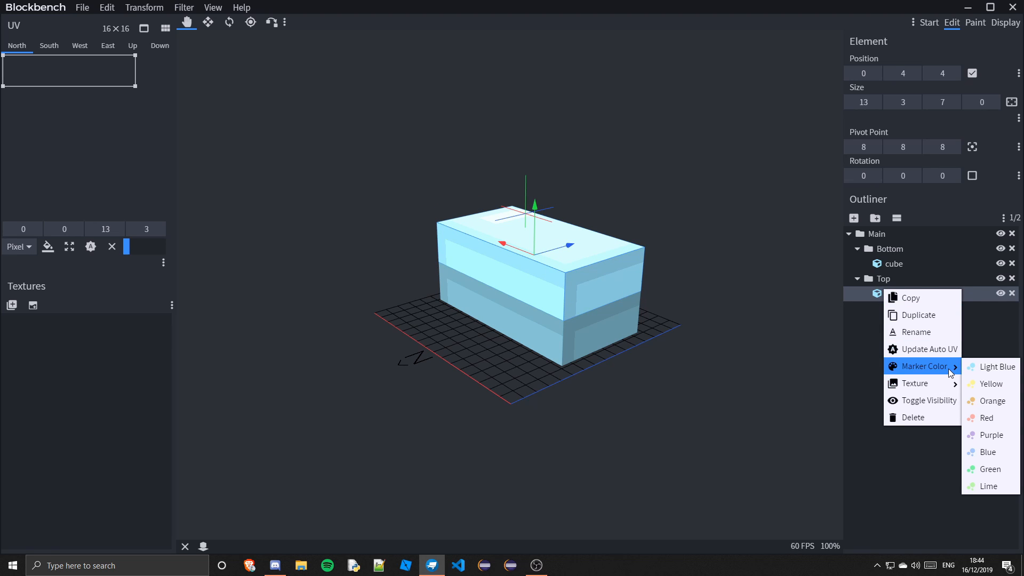
pyautogui.click(992, 417)
# Select both cubes and resize them together to 14 pixels wide and 8 pixels deep
pyautogui.click(911, 425)
pyautogui.moveTo(698, 411); pyautogui.dragTo(584, 209)
pyautogui.click(545, 281)
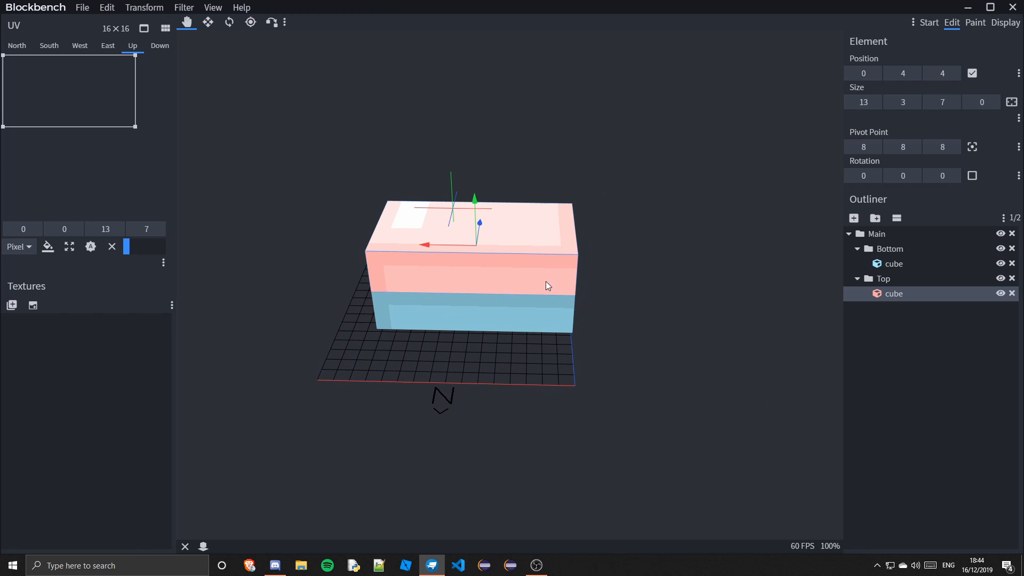
pyautogui.keyDown('ctrl'); pyautogui.click(482, 326); pyautogui.keyUp('ctrl')
pyautogui.moveTo(523, 334); pyautogui.dragTo(660, 352)
pyautogui.moveTo(409, 278); pyautogui.dragTo(381, 281)
pyautogui.moveTo(431, 242); pyautogui.dragTo(581, 311)
pyautogui.click(208, 22)
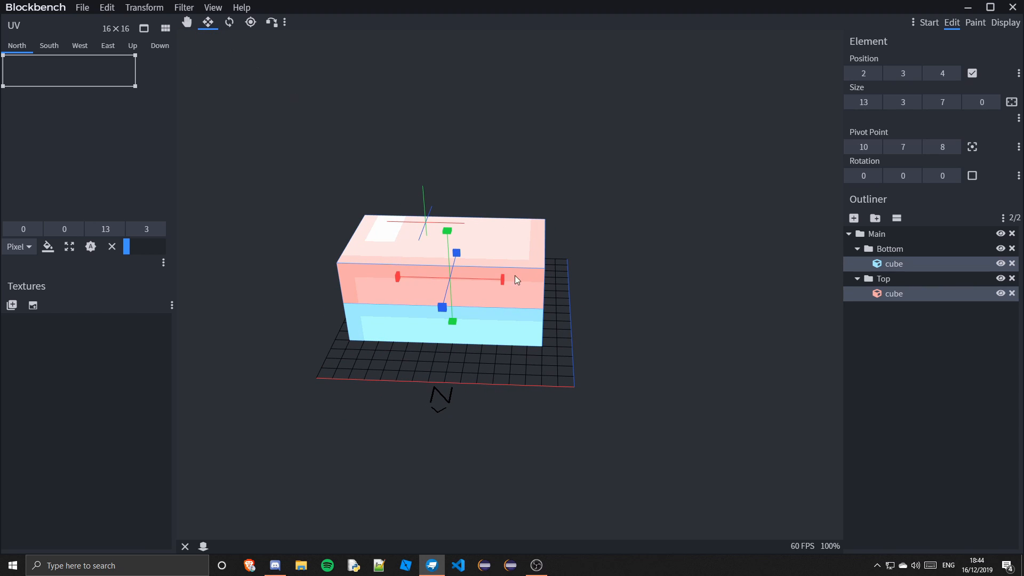
pyautogui.moveTo(508, 277); pyautogui.dragTo(674, 426)
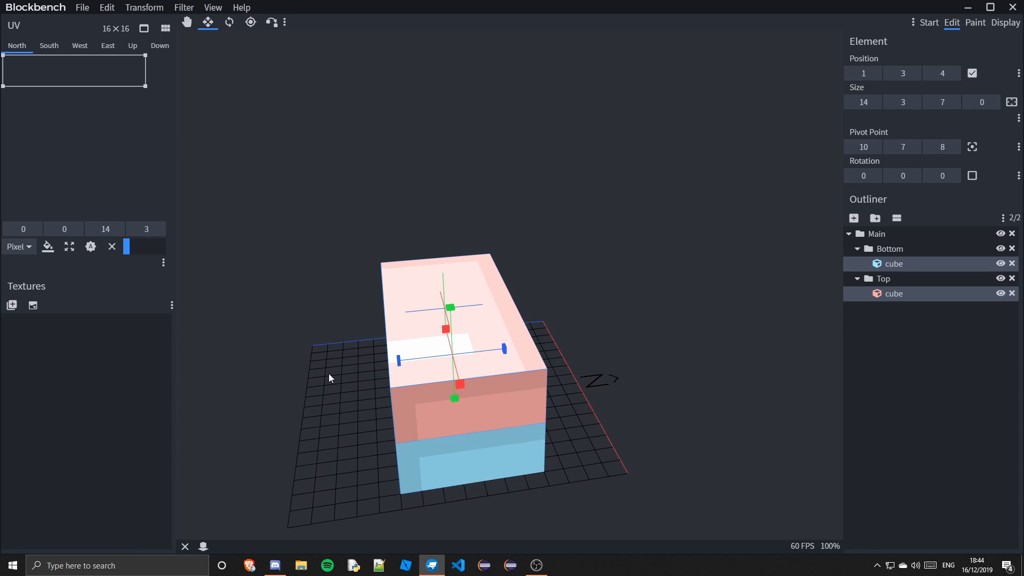
pyautogui.moveTo(398, 360); pyautogui.dragTo(387, 361)
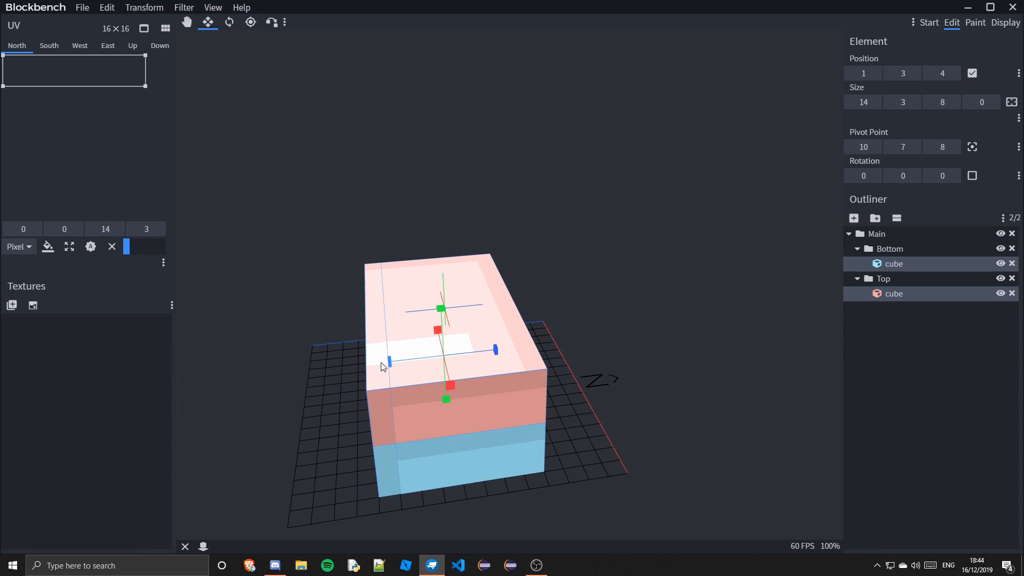
pyautogui.click(978, 415)
pyautogui.moveTo(838, 389); pyautogui.dragTo(599, 395)
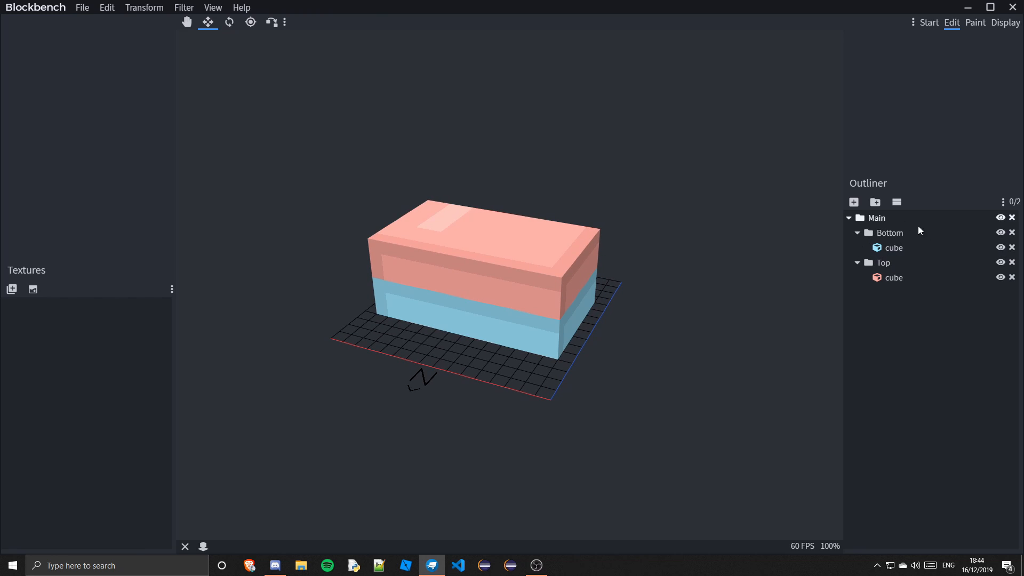
# Delete the Main group together with its subgroups and cubes
pyautogui.click(898, 264)
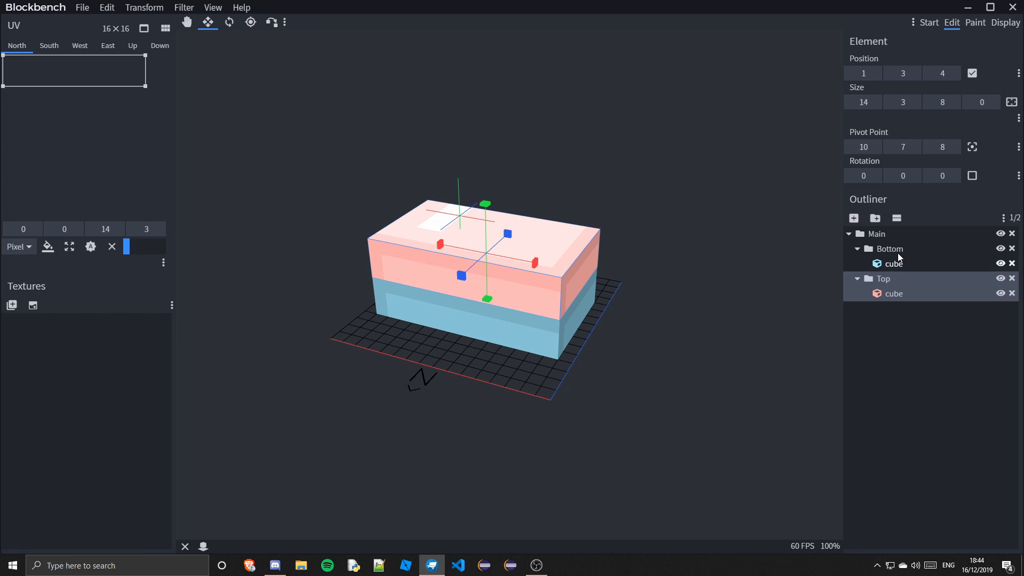
pyautogui.click(878, 235)
pyautogui.press('Delete')
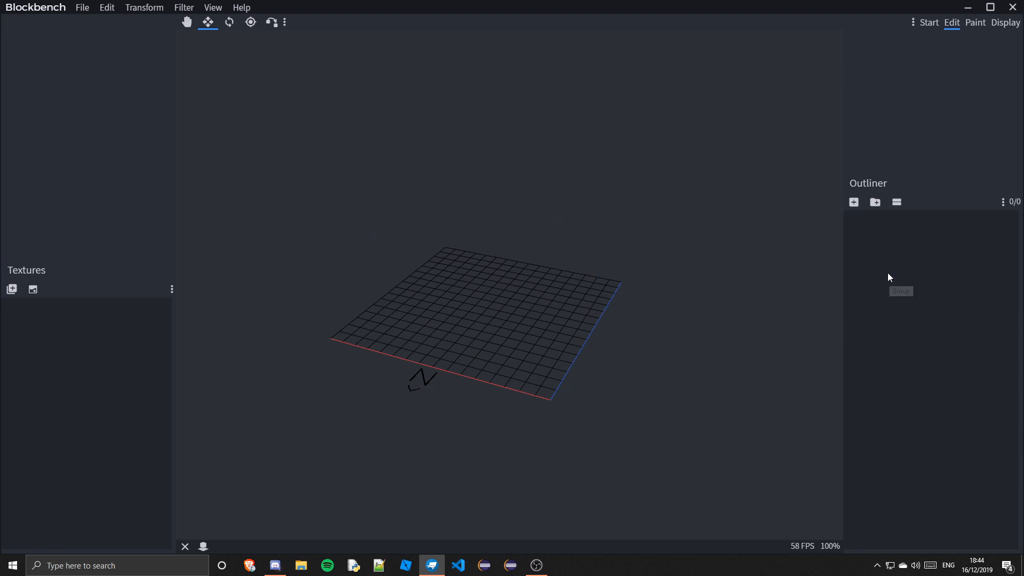
# Add a new cube and stretch it to 5 pixels long
pyautogui.click(855, 203)
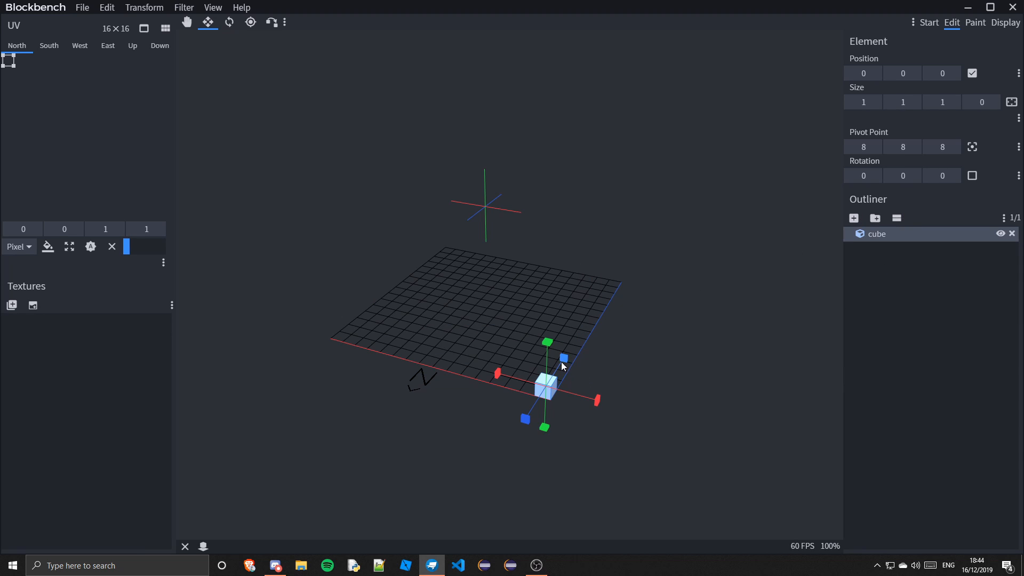
pyautogui.moveTo(564, 358); pyautogui.dragTo(606, 354)
# Move the new cube to position 6, 0, 6
pyautogui.click(187, 23)
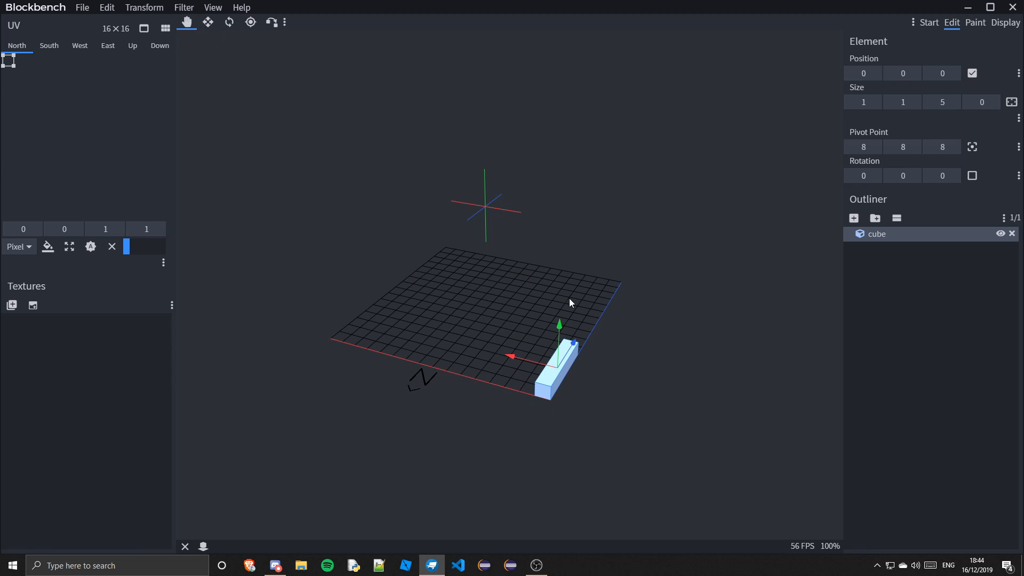
pyautogui.moveTo(507, 354); pyautogui.dragTo(590, 319)
pyautogui.moveTo(594, 341); pyautogui.dragTo(682, 372)
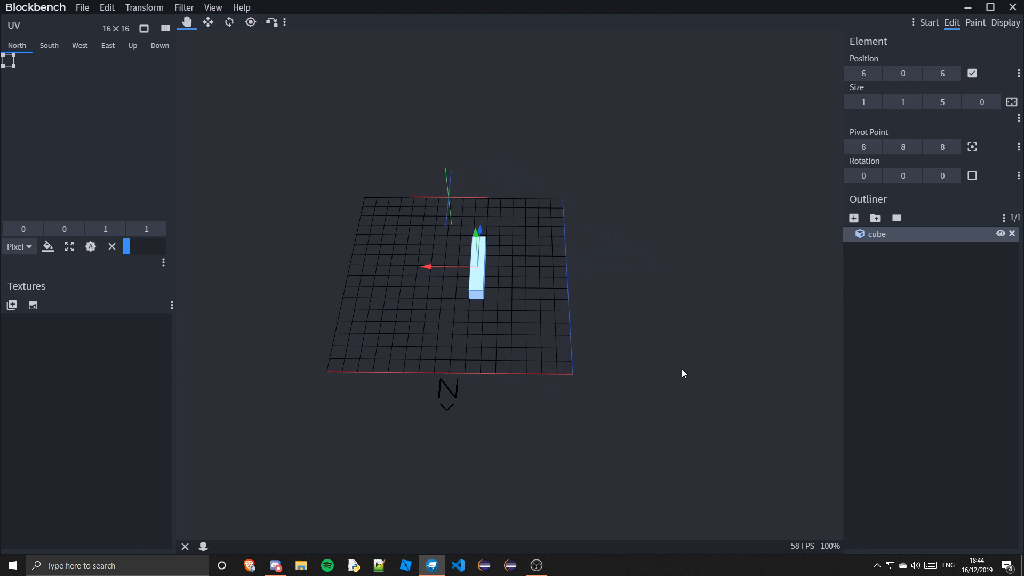
# Delete the selected cube
pyautogui.click(207, 23)
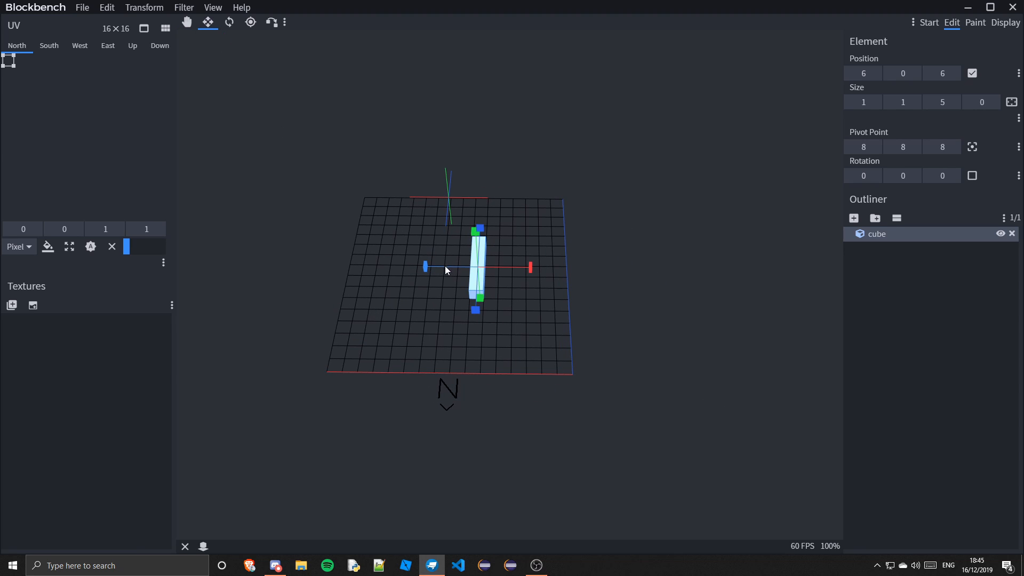
pyautogui.press('Delete')
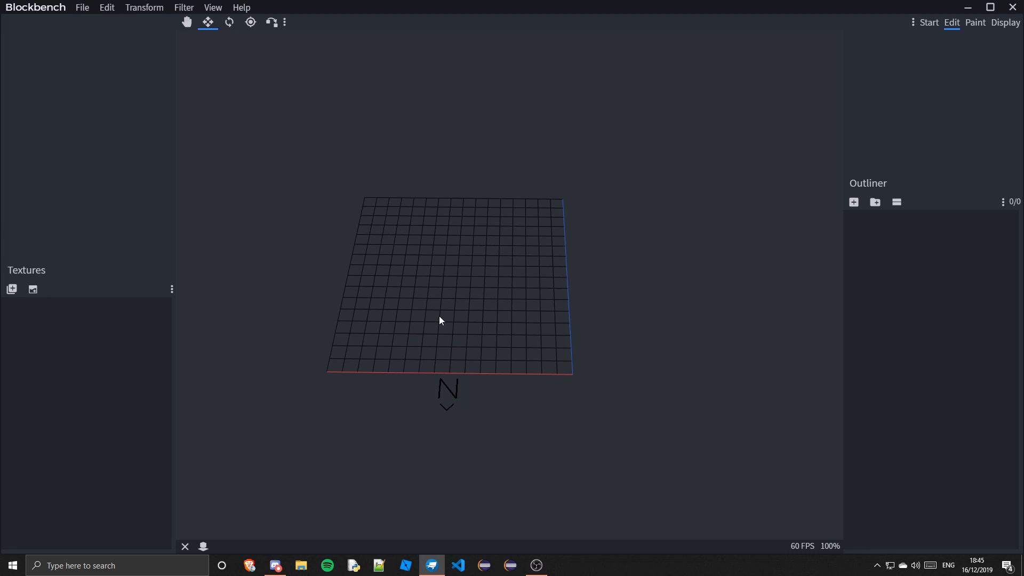
# Add a new group and rename it Body
pyautogui.click(875, 203)
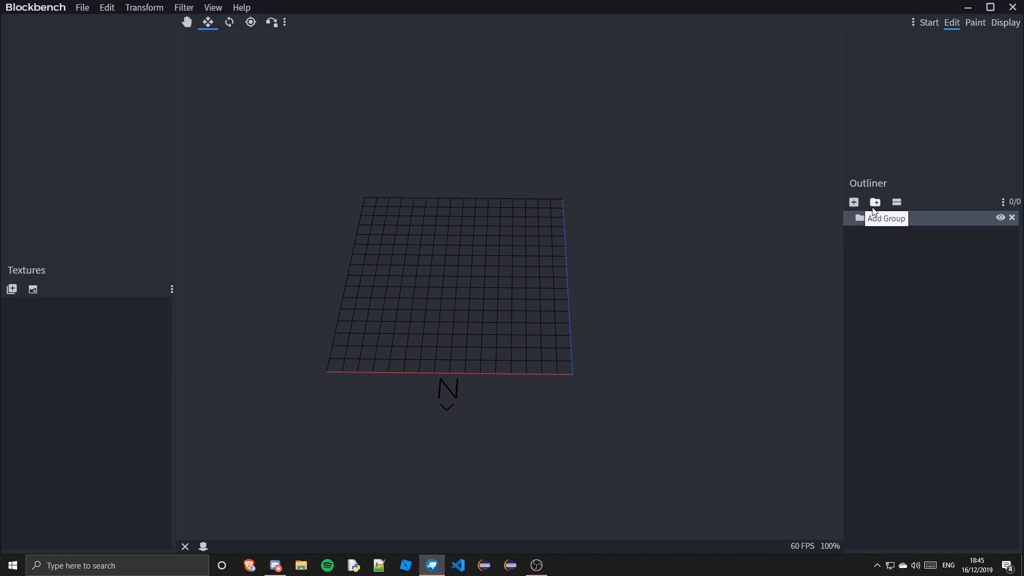
pyautogui.rightClick(879, 217)
pyautogui.click(912, 283)
pyautogui.write('Body')
# Add a subgroup inside Body and rename it LeftLeg
pyautogui.click(875, 203)
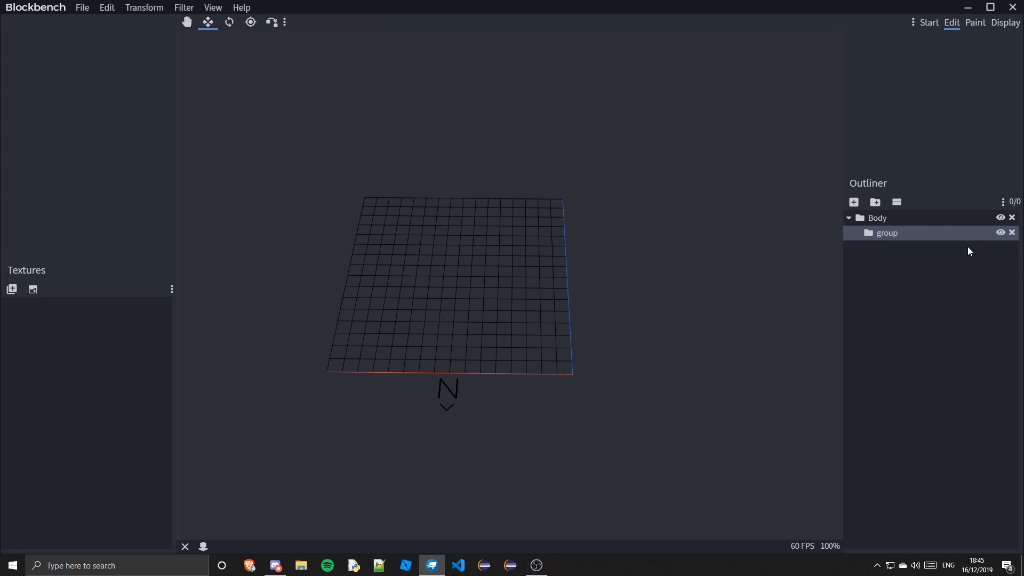
pyautogui.rightClick(895, 236)
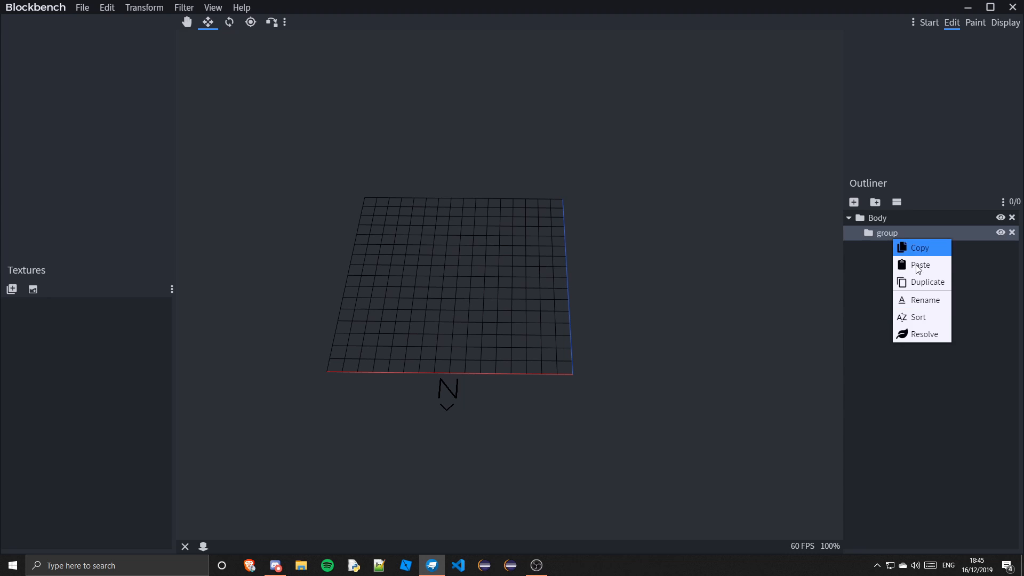
pyautogui.click(935, 297)
pyautogui.write('Le')
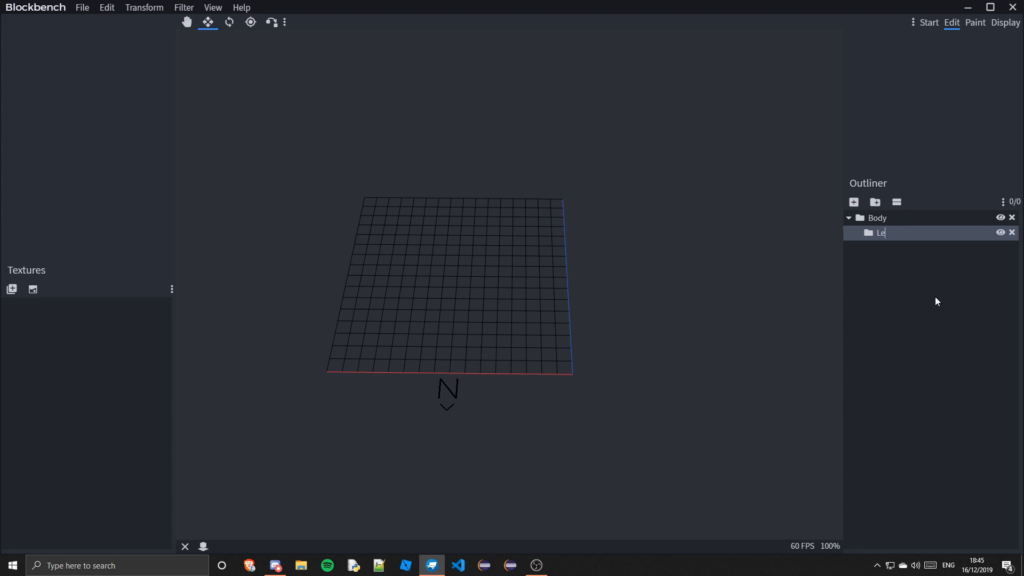
pyautogui.write('ftLeg')
# Add another subgroup inside Body and rename it RightLeg
pyautogui.rightClick(877, 220)
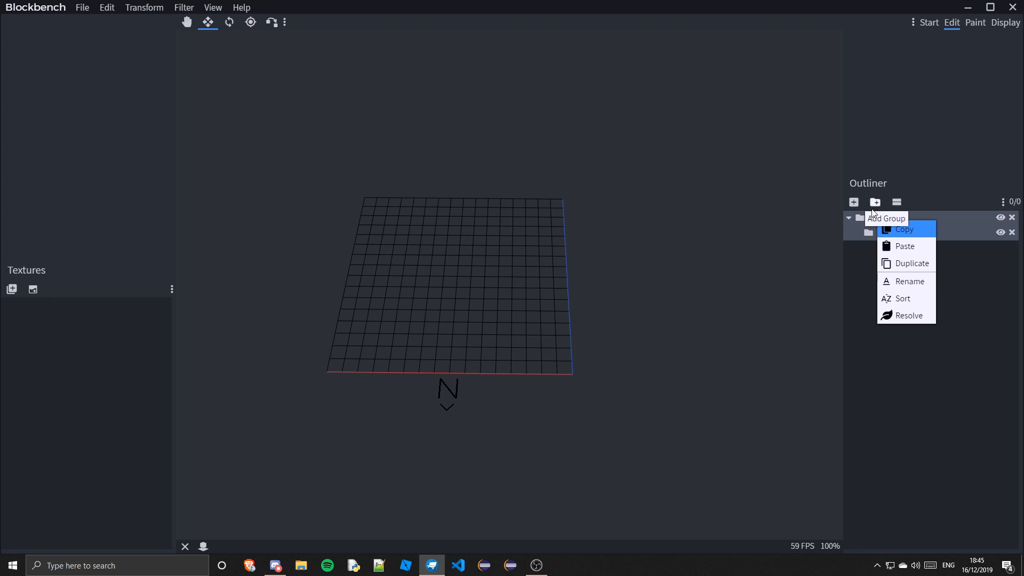
pyautogui.click(881, 203)
pyautogui.rightClick(887, 249)
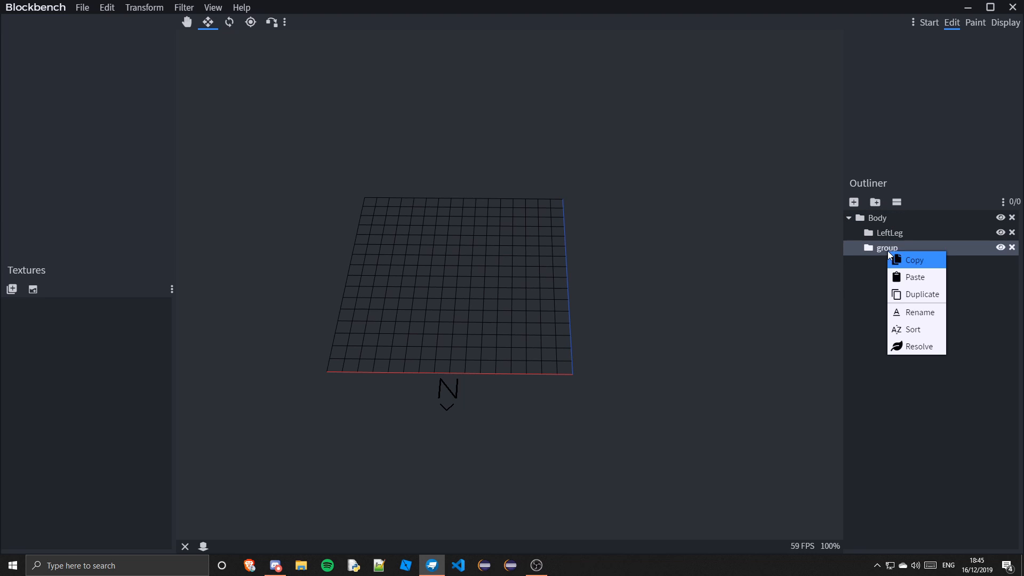
pyautogui.click(907, 317)
pyautogui.write('Right')
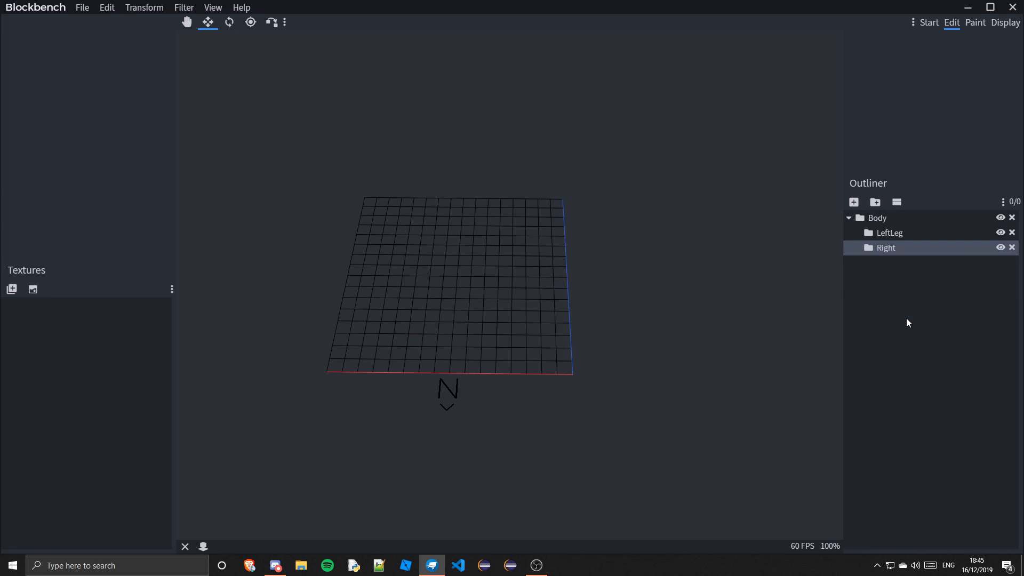
pyautogui.rightClick(896, 250)
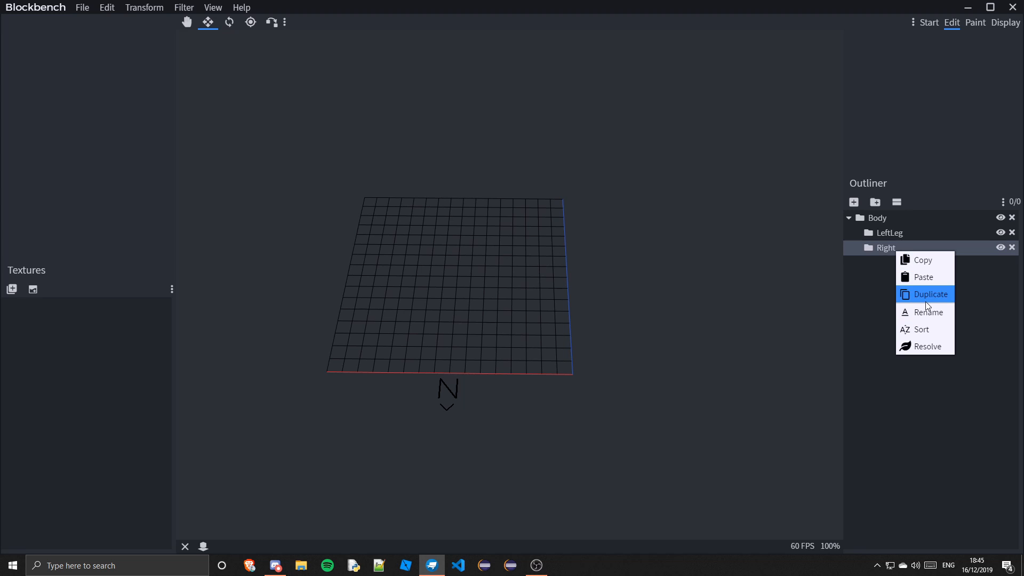
pyautogui.click(932, 317)
pyautogui.press('End')
pyautogui.write('Leg')
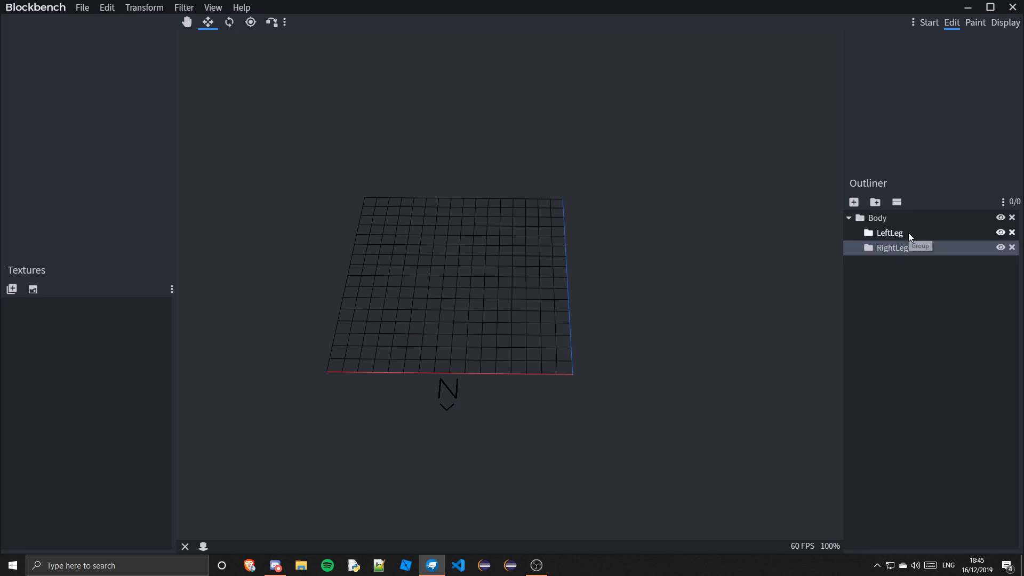
# Add a subgroup inside Body and rename it RightArm
pyautogui.rightClick(875, 219)
pyautogui.click(881, 204)
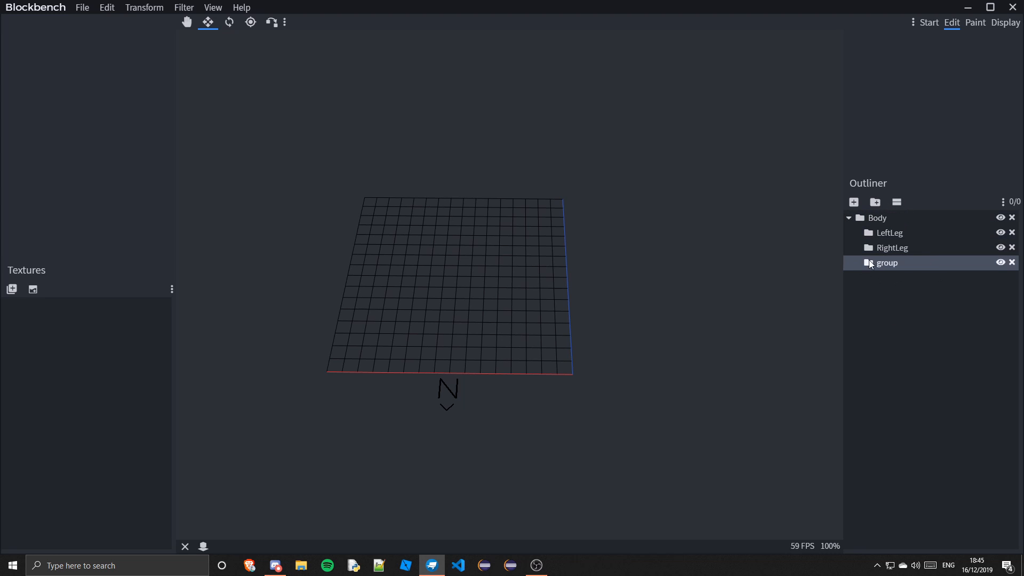
pyautogui.rightClick(875, 263)
pyautogui.click(914, 316)
pyautogui.write('RightArm')
# Add a subgroup inside Body and rename it LeftArm
pyautogui.click(880, 218)
pyautogui.click(875, 202)
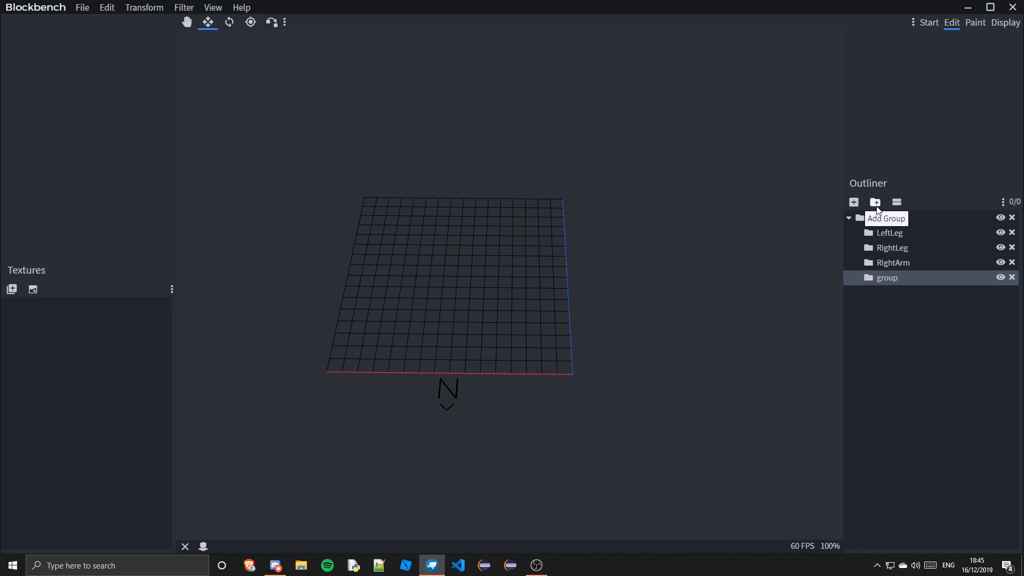
pyautogui.rightClick(880, 274)
pyautogui.click(923, 331)
pyautogui.write('L')
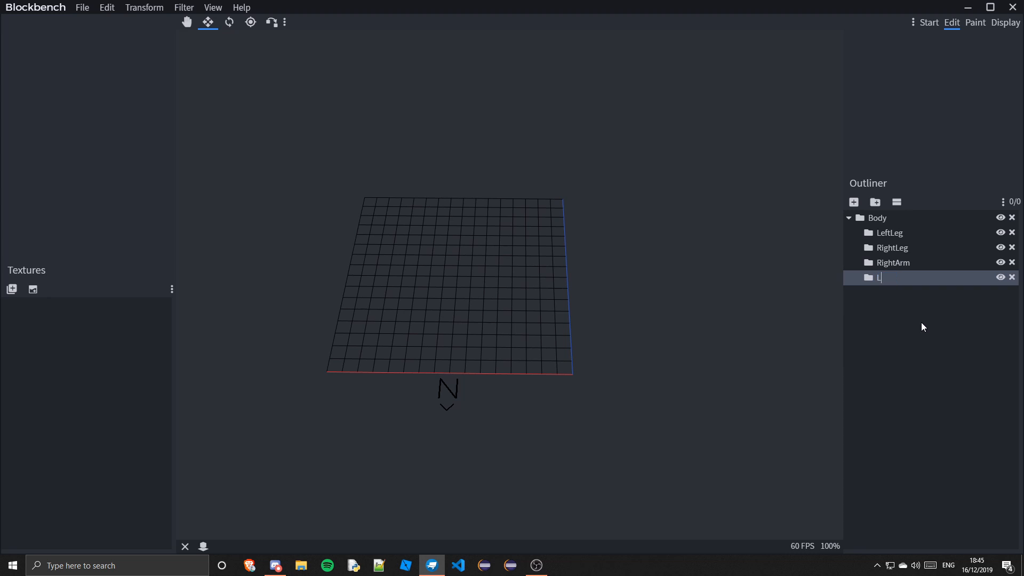
pyautogui.write('eftArm')
# Add a subgroup inside Body and rename it Head
pyautogui.click(887, 216)
pyautogui.click(880, 209)
pyautogui.rightClick(903, 292)
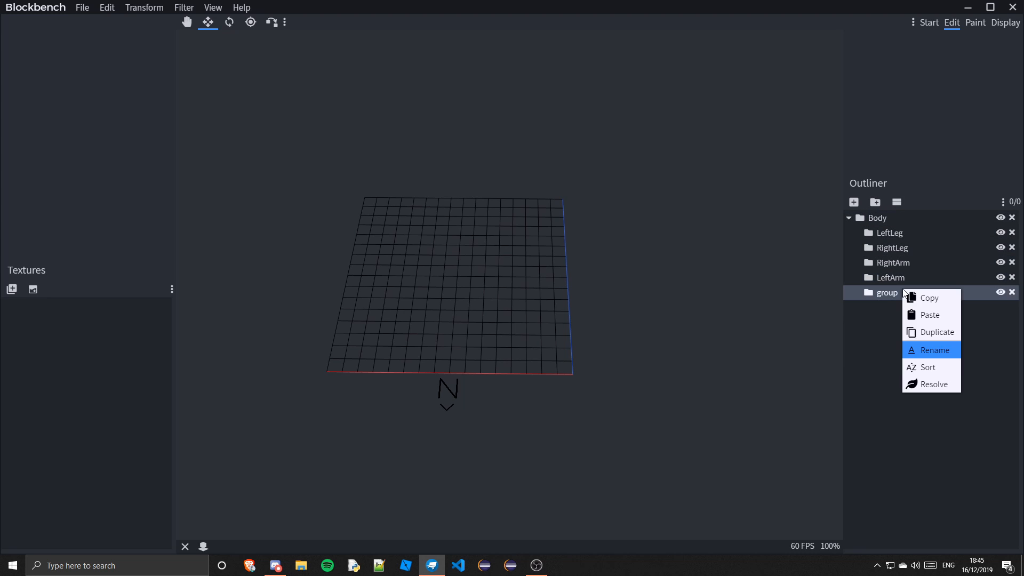
pyautogui.click(938, 356)
pyautogui.write('Head')
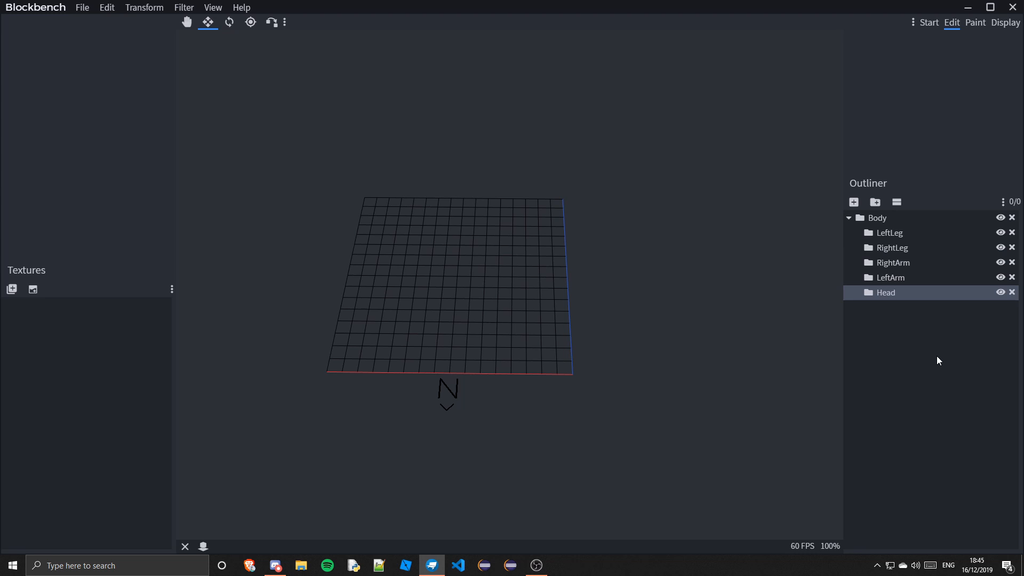
pyautogui.click(904, 324)
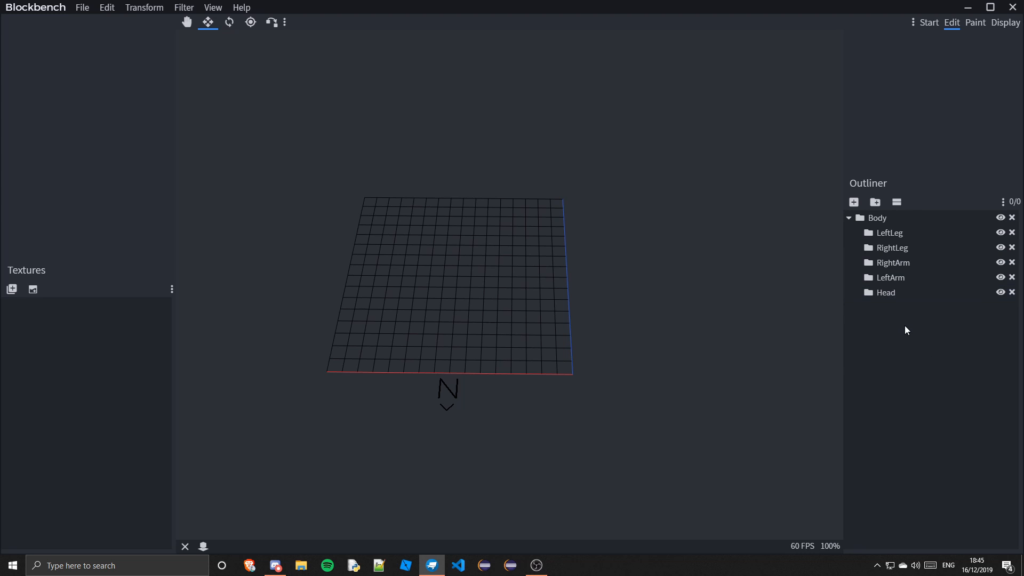
pyautogui.rightClick(898, 292)
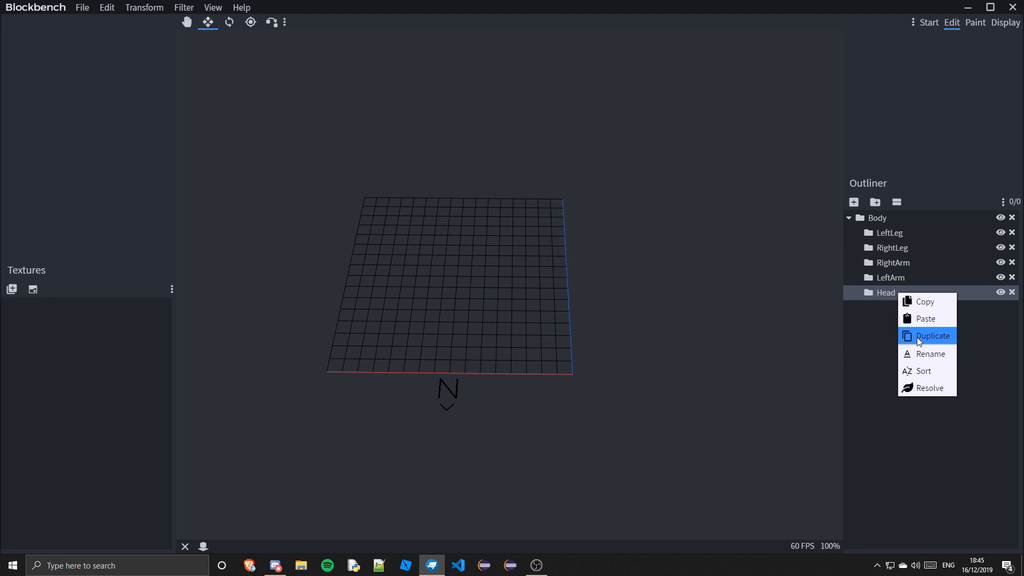
pyautogui.click(883, 281)
pyautogui.click(881, 293)
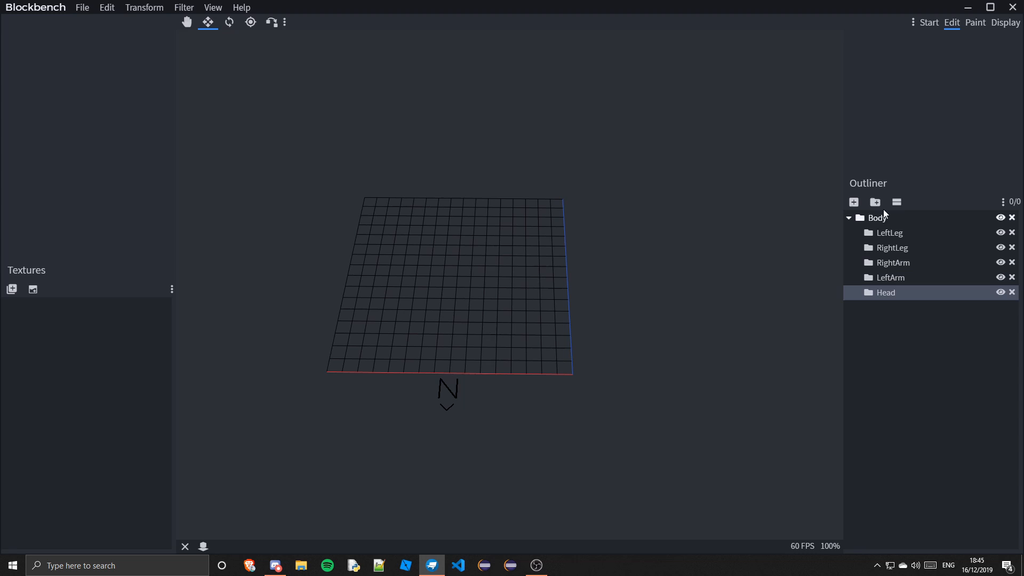
pyautogui.click(855, 202)
pyautogui.moveTo(629, 332); pyautogui.dragTo(655, 322)
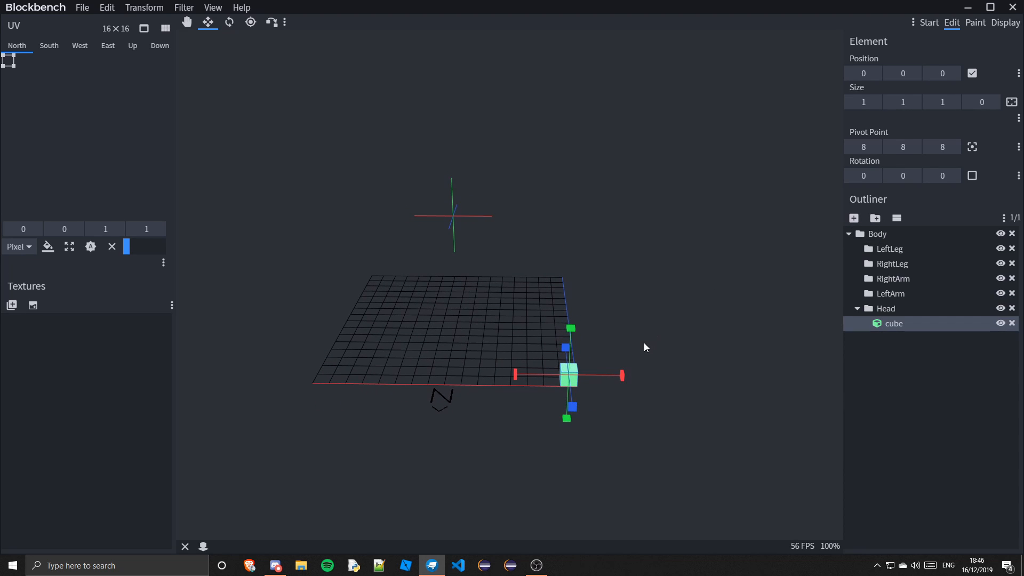
pyautogui.press('Delete')
# Add a cube in the LeftLeg group, resize it to 2 by 6 by 2 pixels and move it onto the grid
pyautogui.click(888, 234)
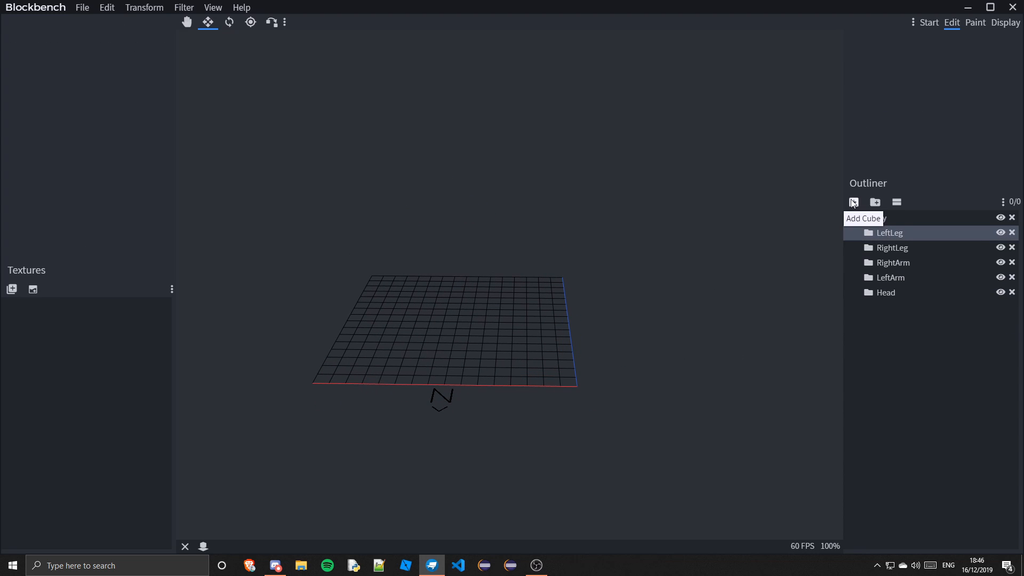
pyautogui.click(854, 202)
pyautogui.moveTo(545, 368); pyautogui.dragTo(558, 361)
pyautogui.moveTo(506, 344); pyautogui.dragTo(506, 299)
pyautogui.click(187, 22)
pyautogui.moveTo(512, 336); pyautogui.dragTo(382, 323)
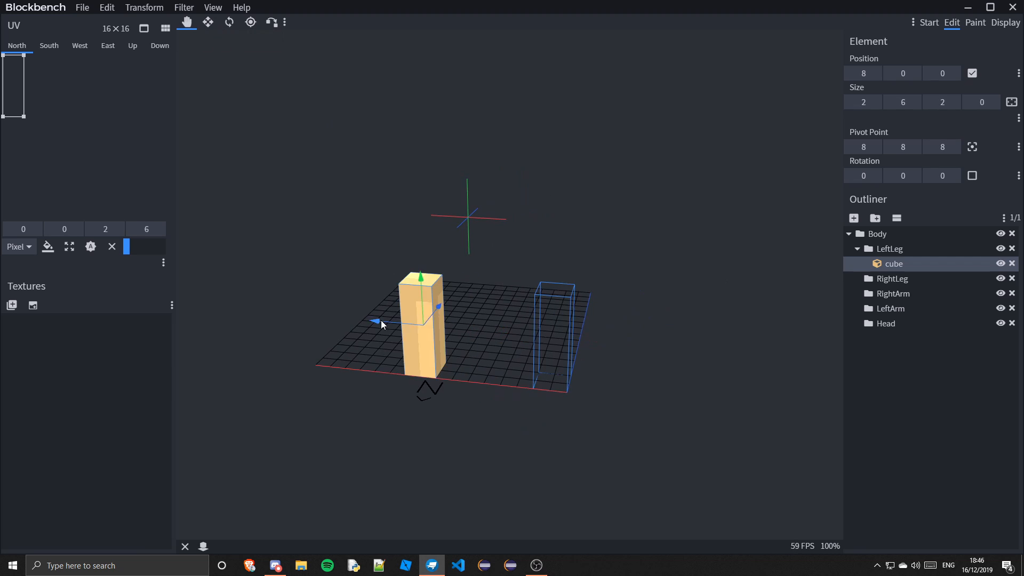
# Duplicate the leg cube, move the copy into the RightLeg group and place it beside the first leg
pyautogui.hotkey('ctrl', 'd')
pyautogui.moveTo(892, 283); pyautogui.dragTo(892, 294)
pyautogui.moveTo(365, 229); pyautogui.dragTo(442, 235)
# Add a torso cube to Body, enlarge it and move it on top of the legs
pyautogui.click(854, 218)
pyautogui.moveTo(510, 367); pyautogui.dragTo(436, 360)
pyautogui.moveTo(488, 326); pyautogui.dragTo(498, 184)
pyautogui.click(208, 22)
pyautogui.moveTo(442, 215); pyautogui.dragTo(377, 212)
pyautogui.moveTo(444, 250); pyautogui.dragTo(440, 265)
pyautogui.moveTo(462, 181); pyautogui.dragTo(465, 164)
pyautogui.moveTo(510, 221); pyautogui.dragTo(525, 222)
pyautogui.moveTo(464, 338); pyautogui.dragTo(408, 324)
pyautogui.moveTo(455, 177); pyautogui.dragTo(452, 58)
# Add a cube in the LeftArm group, stretch it and move it beside the torso
pyautogui.click(891, 324)
pyautogui.click(856, 203)
pyautogui.click(187, 22)
pyautogui.moveTo(515, 375); pyautogui.dragTo(472, 368)
pyautogui.moveTo(540, 243); pyautogui.dragTo(539, 92)
pyautogui.click(208, 23)
pyautogui.moveTo(552, 166); pyautogui.dragTo(540, 169)
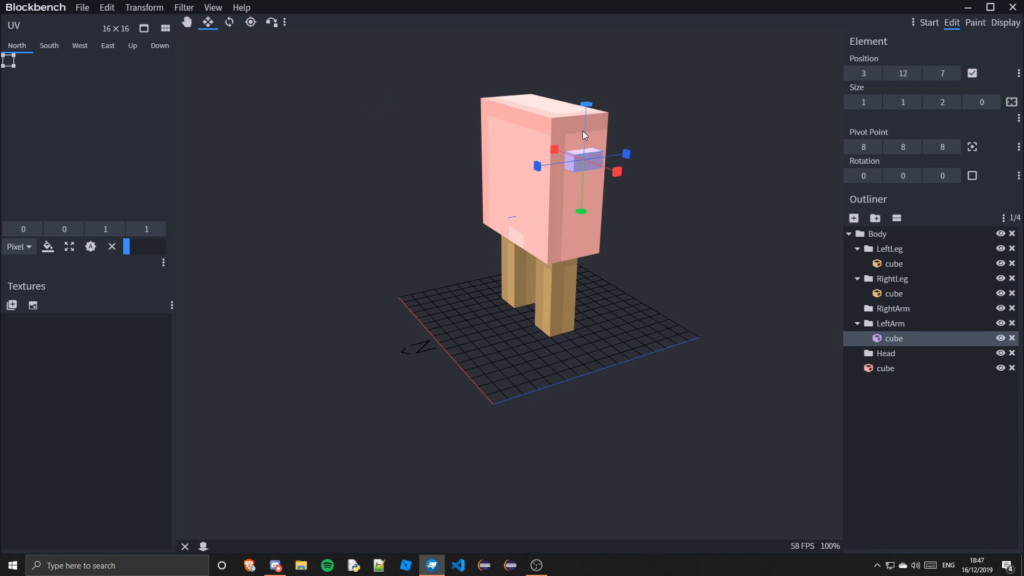
pyautogui.moveTo(583, 130); pyautogui.dragTo(583, 115)
# Rotate the arm cube 22.5 degrees and resize it to 2 by 6 by 2 pixels
pyautogui.click(229, 23)
pyautogui.moveTo(522, 182); pyautogui.dragTo(536, 175)
pyautogui.click(187, 23)
pyautogui.moveTo(642, 166); pyautogui.dragTo(665, 137)
pyautogui.click(208, 22)
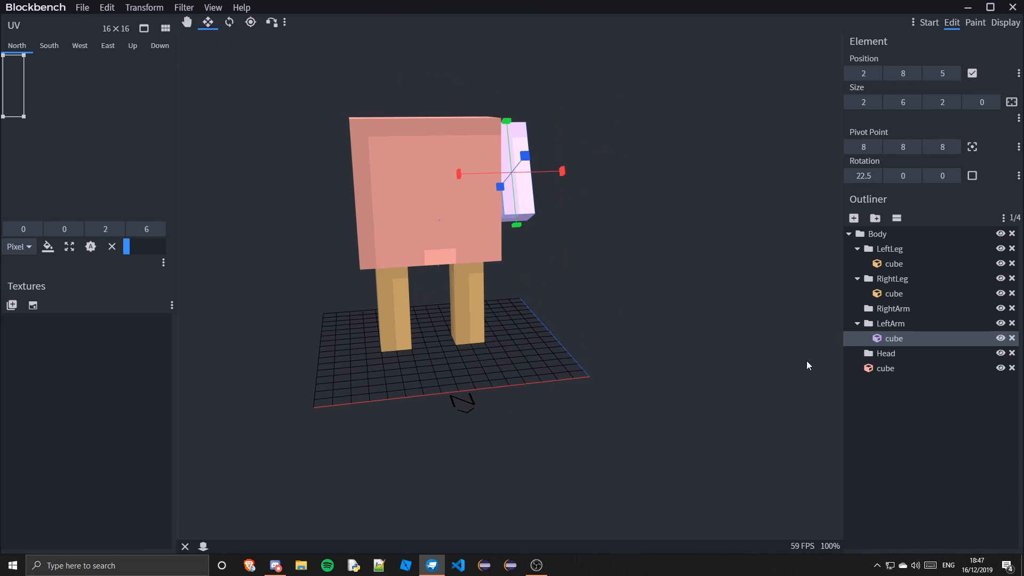
# Duplicate the arm cube into the RightArm group and move the copy to the other side of the torso
pyautogui.rightClick(887, 337)
pyautogui.click(186, 22)
pyautogui.click(931, 365)
pyautogui.moveTo(907, 353); pyautogui.dragTo(903, 310)
pyautogui.moveTo(459, 204); pyautogui.dragTo(277, 212)
pyautogui.moveTo(900, 263)
pyautogui.mouseDown()
pyautogui.moveTo(899, 280)
pyautogui.moveTo(899, 249)
pyautogui.mouseUp()
# Add a head cube in the Head group, resize it to 5 by 5 by 5 and place it at 6, 15, 5
pyautogui.click(888, 369)
pyautogui.click(854, 218)
pyautogui.click(208, 22)
pyautogui.moveTo(529, 369); pyautogui.dragTo(512, 369)
pyautogui.moveTo(558, 348); pyautogui.dragTo(548, 266)
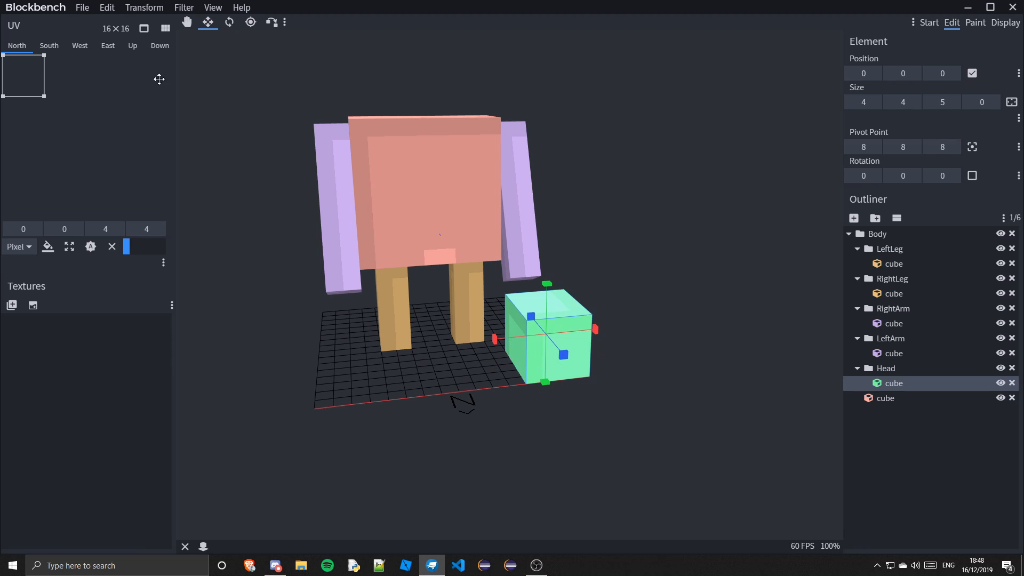
pyautogui.click(186, 22)
pyautogui.moveTo(498, 342); pyautogui.dragTo(412, 352)
pyautogui.moveTo(460, 298); pyautogui.dragTo(458, 86)
pyautogui.moveTo(595, 147); pyautogui.dragTo(590, 228)
pyautogui.click(208, 22)
pyautogui.moveTo(418, 162); pyautogui.dragTo(370, 83)
pyautogui.moveTo(666, 139); pyautogui.dragTo(601, 182)
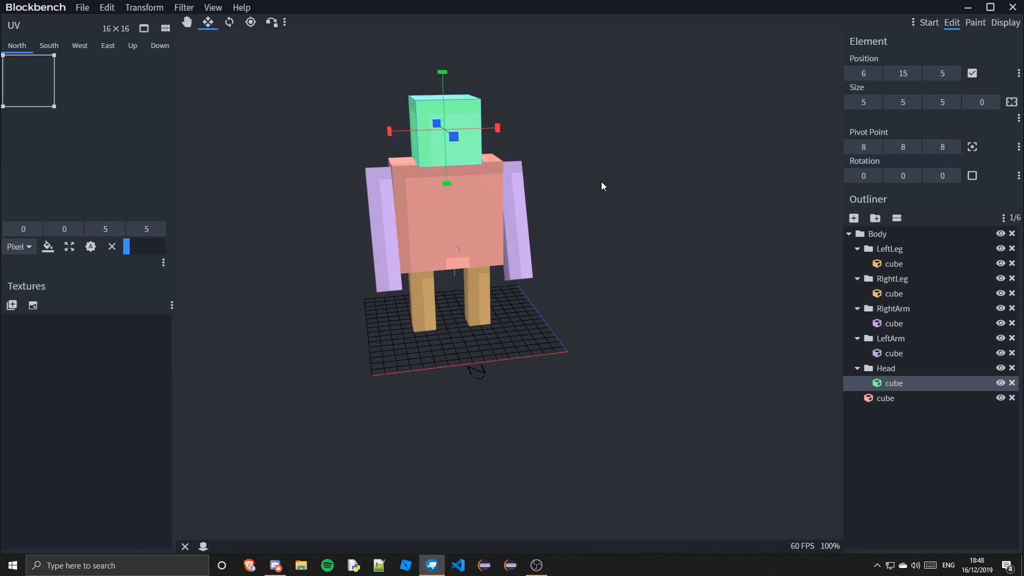
# Add a small ear cube to the Head group, rotate it and place it at a top corner of the head
pyautogui.click(886, 368)
pyautogui.click(854, 218)
pyautogui.click(229, 23)
pyautogui.moveTo(510, 238); pyautogui.dragTo(502, 277)
pyautogui.click(186, 22)
pyautogui.moveTo(403, 196); pyautogui.dragTo(522, 79)
pyautogui.moveTo(602, 101); pyautogui.dragTo(598, 128)
pyautogui.moveTo(469, 68); pyautogui.dragTo(463, 60)
# Duplicate the ear cube and rotate the copy to -45 degrees
pyautogui.rightClick(905, 398)
pyautogui.click(928, 436)
pyautogui.click(230, 22)
pyautogui.moveTo(486, 190); pyautogui.dragTo(438, 212)
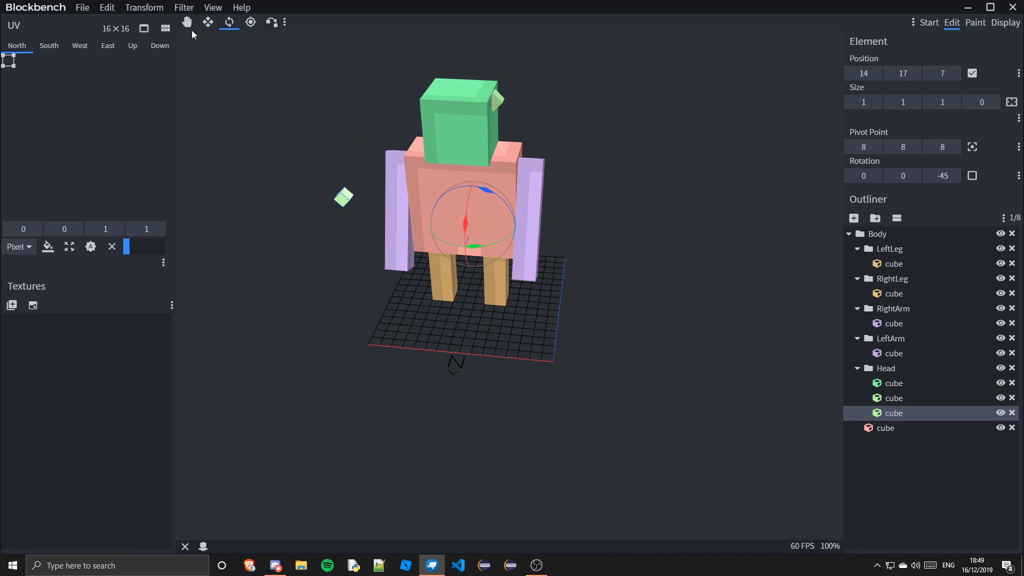
# Move the copied ear cube to the opposite top corner of the head at 2, 18, 7
pyautogui.click(187, 22)
pyautogui.moveTo(358, 179); pyautogui.dragTo(426, 94)
pyautogui.moveTo(336, 104); pyautogui.dragTo(364, 120)
pyautogui.moveTo(211, 352); pyautogui.dragTo(359, 136)
pyautogui.moveTo(384, 203); pyautogui.dragTo(662, 213)
pyautogui.moveTo(647, 158); pyautogui.dragTo(632, 163)
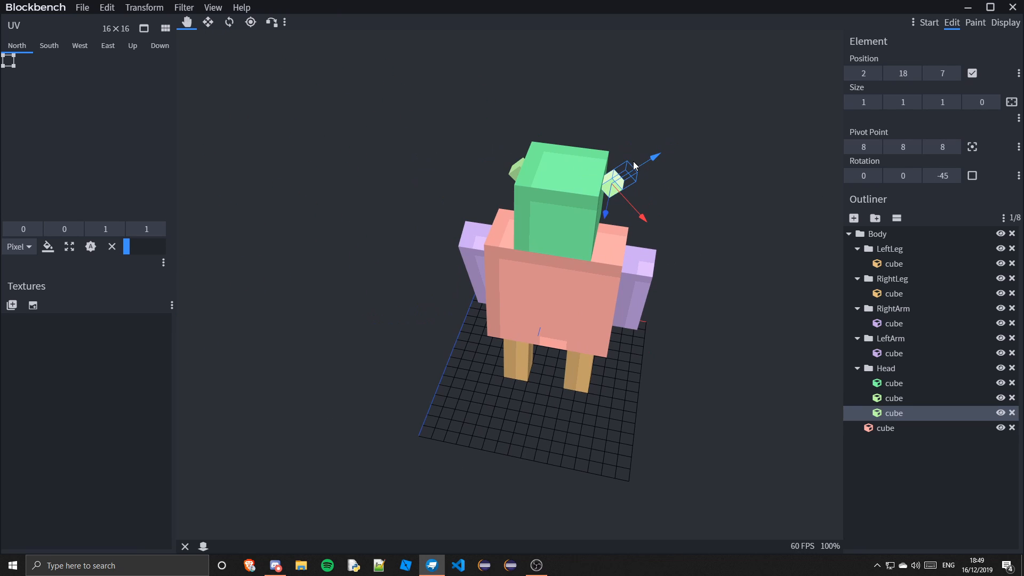
pyautogui.moveTo(672, 224); pyautogui.dragTo(710, 219)
# Add a subgroup inside Head named LeftEar
pyautogui.click(540, 146)
pyautogui.click(620, 129)
pyautogui.click(541, 143)
pyautogui.click(928, 480)
pyautogui.moveTo(373, 459); pyautogui.dragTo(587, 437)
pyautogui.moveTo(558, 341)
pyautogui.mouseDown()
pyautogui.moveTo(585, 331)
pyautogui.moveTo(576, 333)
pyautogui.mouseUp()
pyautogui.click(886, 368)
pyautogui.click(878, 218)
pyautogui.rightClick(894, 428)
pyautogui.click(916, 490)
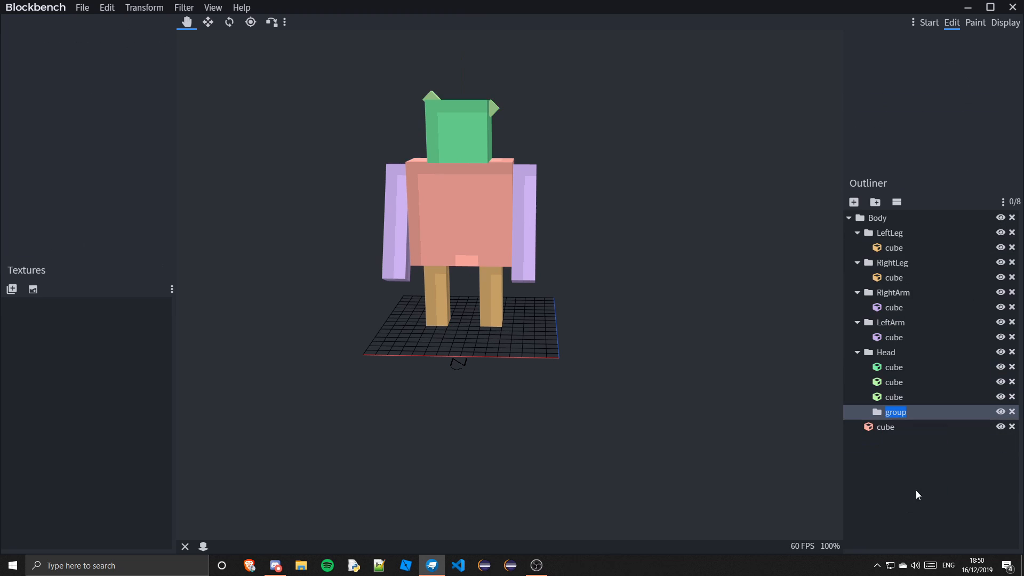
pyautogui.write('LeftEar')
# Add another subgroup inside Head named RightEar
pyautogui.rightClick(892, 430)
pyautogui.click(939, 495)
pyautogui.write('RightEar')
# Move each ear cube into its own LeftEar and RightEar group
pyautogui.moveTo(894, 397); pyautogui.dragTo(900, 428)
pyautogui.moveTo(894, 382); pyautogui.dragTo(899, 398)
pyautogui.click(942, 415)
pyautogui.click(931, 486)
pyautogui.moveTo(630, 342); pyautogui.dragTo(661, 340)
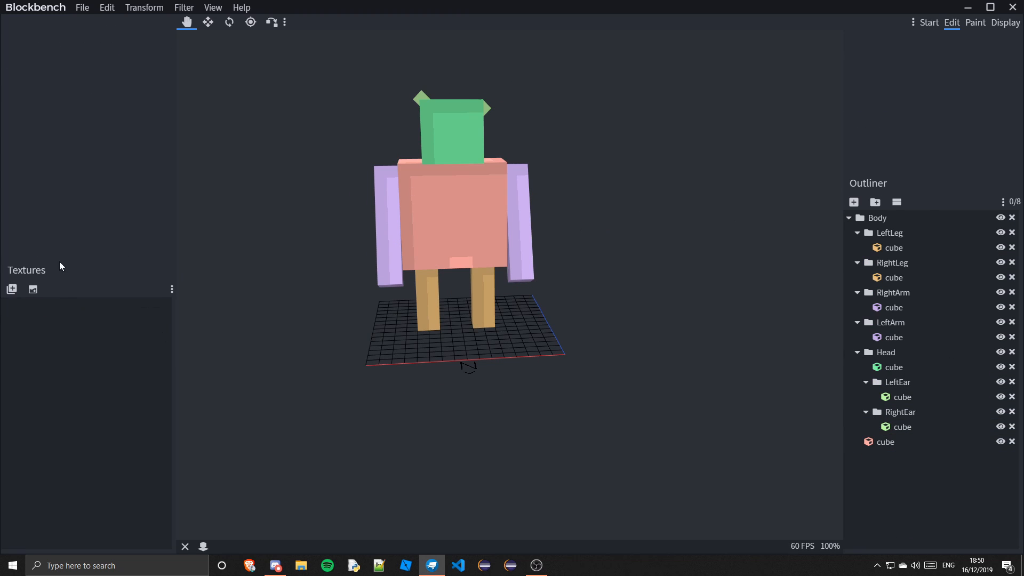
# Search the Minecraft block textures folder for glass and import a texture
pyautogui.click(12, 289)
pyautogui.click(872, 26)
pyautogui.write('glass')
pyautogui.press('BackSpace')
pyautogui.doubleClick(254, 266)
# Import a second block texture from the textures folder
pyautogui.click(12, 289)
pyautogui.doubleClick(634, 421)
# Import daylight_detector_side.png from further down the blocks texture folder
pyautogui.click(11, 289)
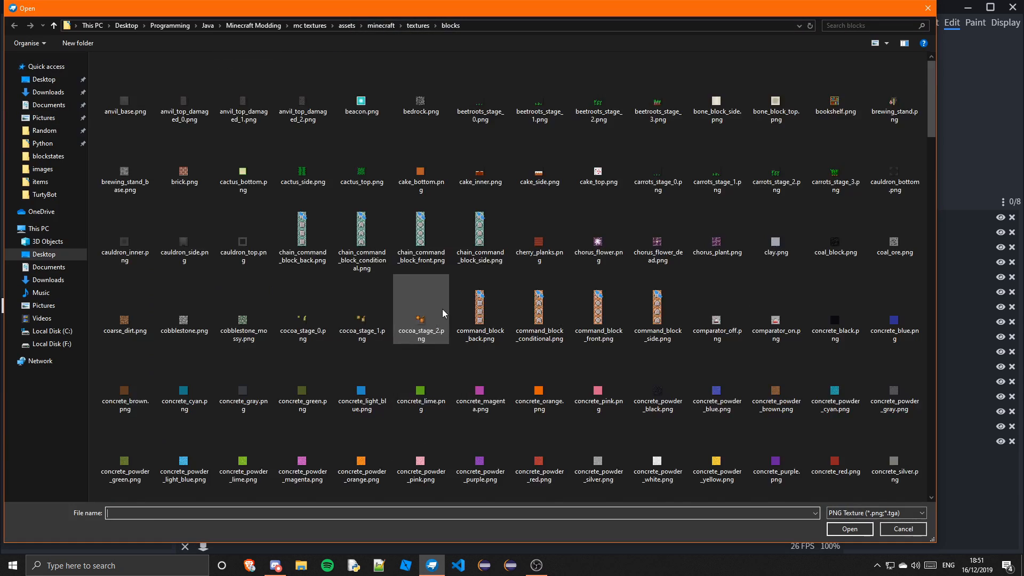
pyautogui.scroll(-3, 444, 314)
pyautogui.click(478, 315)
pyautogui.click(844, 526)
# Apply the daylight_detector_side texture to the torso cube
pyautogui.click(452, 240)
pyautogui.rightClick(79, 379)
pyautogui.click(119, 214)
# Adjust the torso's north face UV box on the texture and check the west face
pyautogui.moveTo(453, 392); pyautogui.dragTo(182, 124)
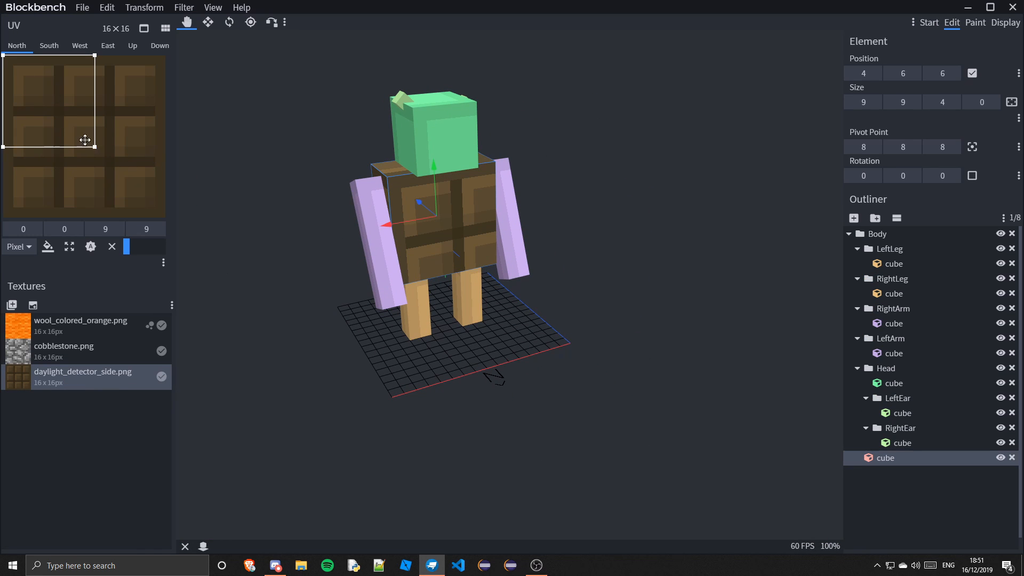
pyautogui.moveTo(85, 140); pyautogui.dragTo(116, 170)
pyautogui.moveTo(126, 178); pyautogui.dragTo(170, 215)
pyautogui.moveTo(32, 84); pyautogui.dragTo(3, 55)
pyautogui.moveTo(299, 374); pyautogui.dragTo(533, 405)
pyautogui.click(80, 46)
pyautogui.moveTo(374, 427); pyautogui.dragTo(614, 373)
pyautogui.click(507, 246)
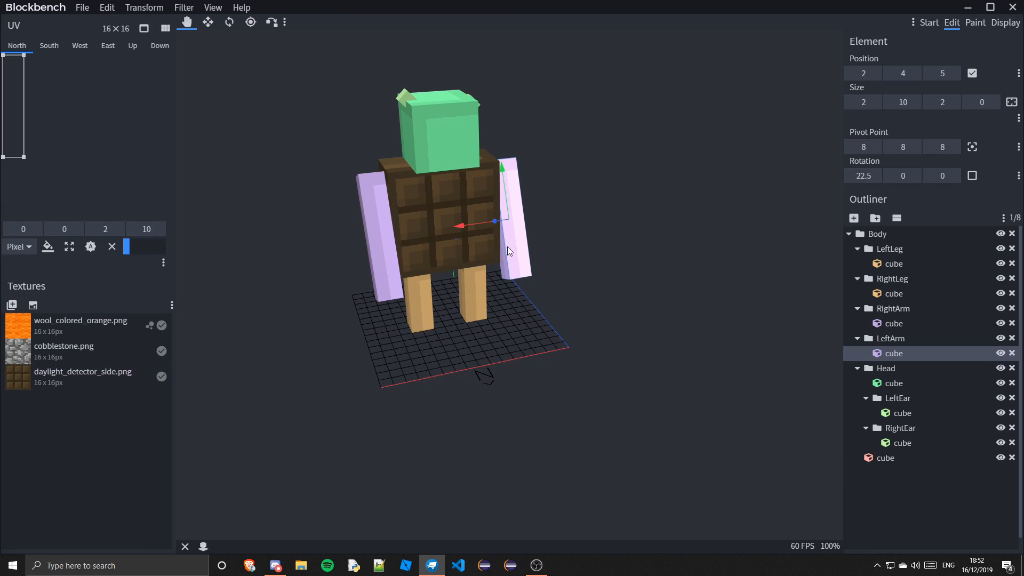
# Apply the cobblestone texture to the arm cubes
pyautogui.keyDown('shift'); pyautogui.click(378, 235); pyautogui.keyUp('shift')
pyautogui.rightClick(55, 352)
pyautogui.click(106, 185)
# Select both leg cubes and apply the wool_colored_orange texture to them
pyautogui.click(474, 296)
pyautogui.keyDown('shift'); pyautogui.click(420, 304); pyautogui.keyUp('shift')
pyautogui.rightClick(81, 328)
pyautogui.click(135, 374)
# Import cherry_planks.png from the blocks texture folder
pyautogui.click(12, 305)
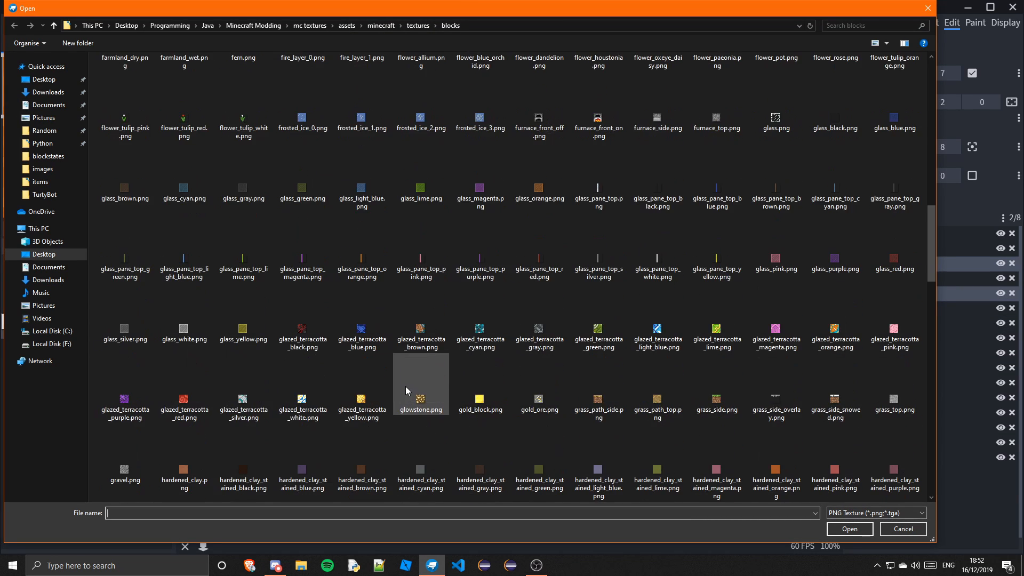
pyautogui.scroll(10, 409, 391)
pyautogui.click(537, 189)
pyautogui.click(842, 532)
# Apply the cherry_planks texture to the head cube
pyautogui.click(440, 133)
pyautogui.rightClick(56, 395)
pyautogui.click(98, 228)
# Import bone_block_side.png from the blocks texture folder
pyautogui.click(12, 305)
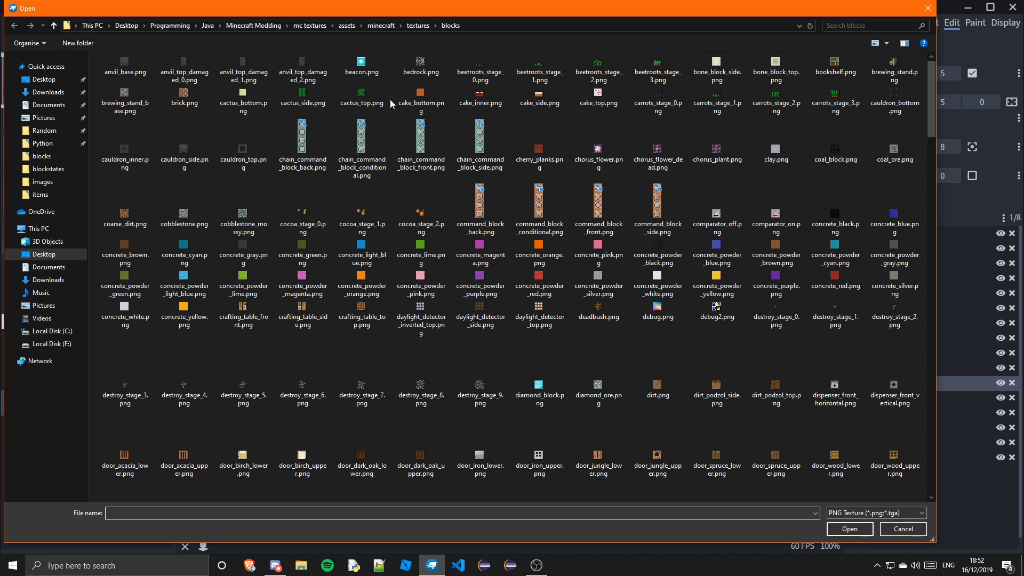
pyautogui.click(717, 70)
pyautogui.click(843, 533)
# Apply the bone_block_side texture to both ear cubes
pyautogui.click(903, 413)
pyautogui.keyDown('shift'); pyautogui.click(903, 443); pyautogui.keyUp('shift')
pyautogui.rightClick(58, 428)
pyautogui.click(99, 262)
# Select every cube through the Body group and apply Relative Auto UV to their north faces
pyautogui.moveTo(613, 374); pyautogui.dragTo(523, 347)
pyautogui.click(524, 214)
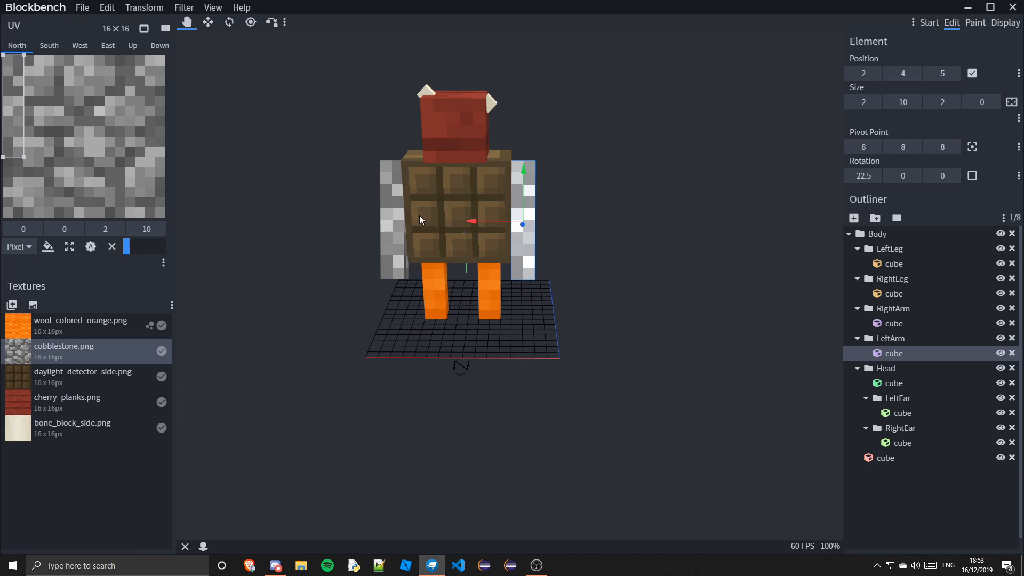
pyautogui.hotkey('ctrl', 'a')
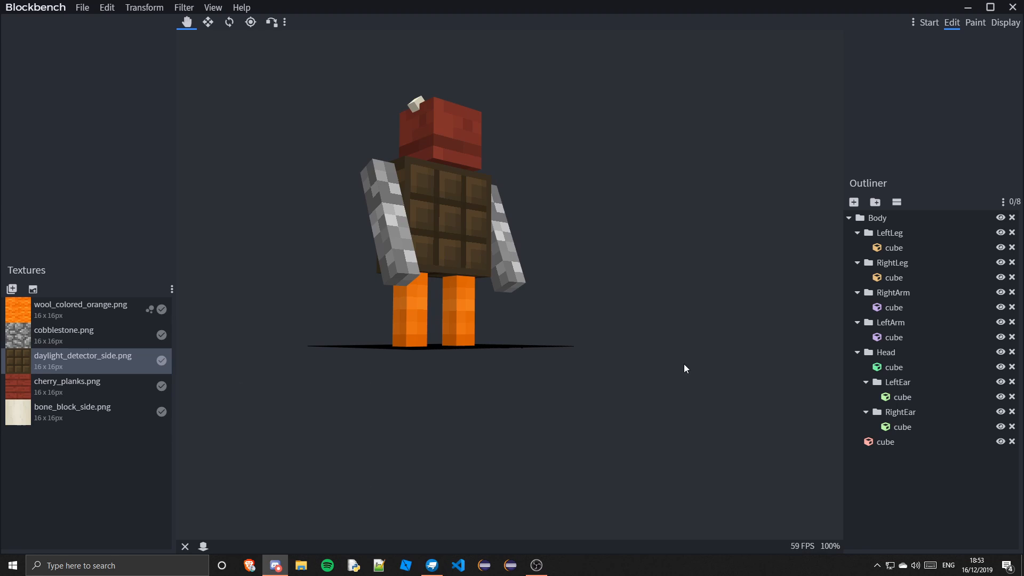
pyautogui.moveTo(684, 364); pyautogui.dragTo(638, 216)
pyautogui.click(869, 219)
pyautogui.rightClick(45, 110)
pyautogui.click(168, 242)
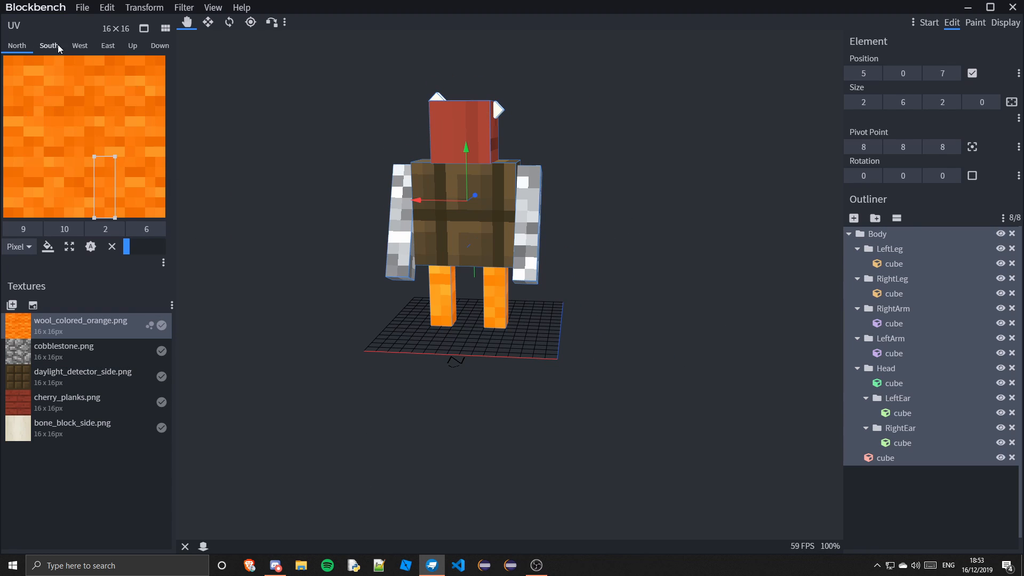
# Apply Relative Auto UV to all cubes' south faces, check the down faces, and deselect
pyautogui.click(58, 47)
pyautogui.rightClick(91, 100)
pyautogui.click(213, 232)
pyautogui.rightClick(93, 138)
pyautogui.click(160, 46)
pyautogui.rightClick(125, 113)
pyautogui.click(880, 539)
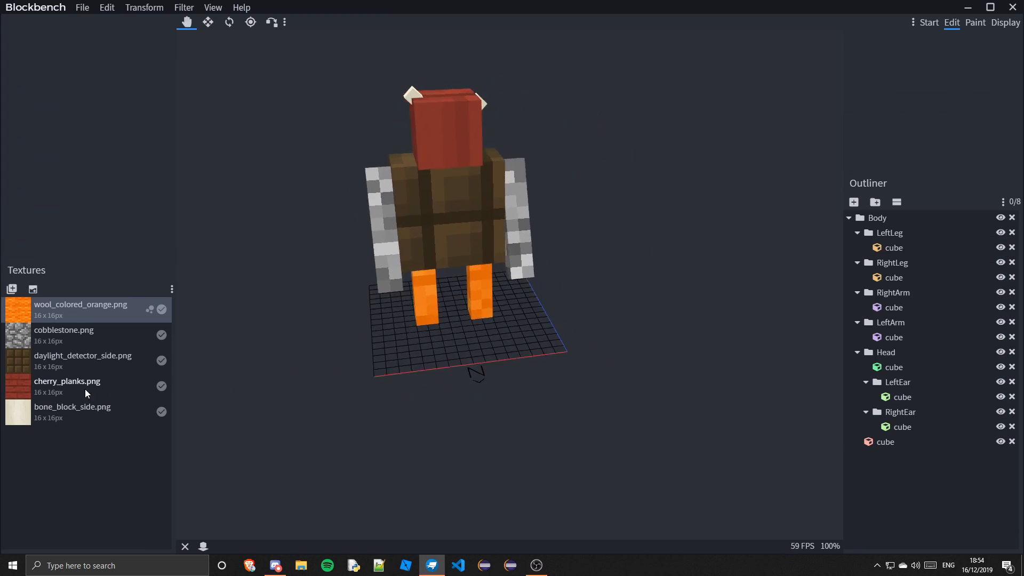
# Select the head cube and apply Auto UV to its north face
pyautogui.moveTo(374, 374); pyautogui.dragTo(656, 406)
pyautogui.click(519, 108)
pyautogui.moveTo(389, 326); pyautogui.dragTo(441, 328)
pyautogui.rightClick(93, 127)
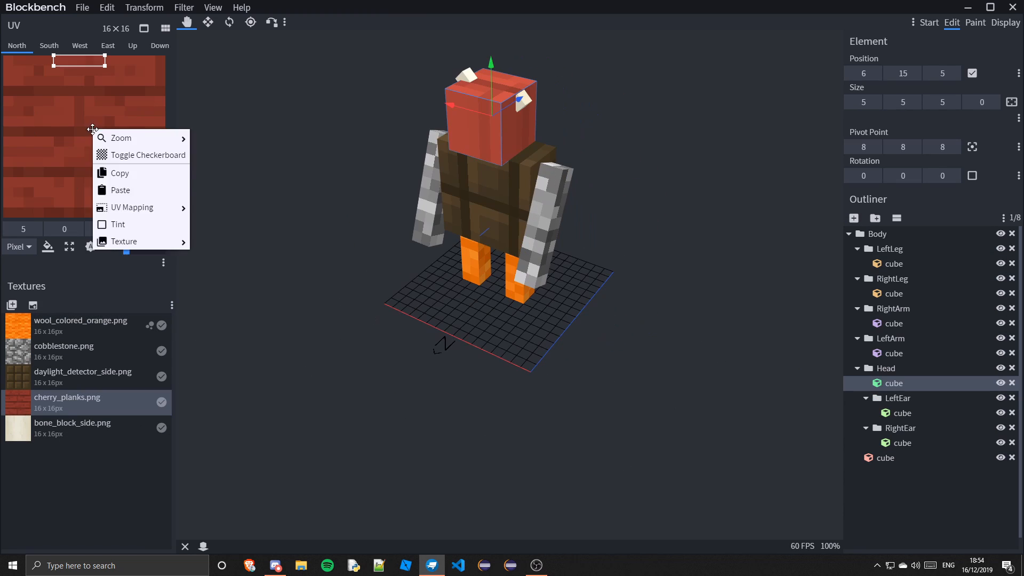
pyautogui.moveTo(442, 367); pyautogui.dragTo(491, 350)
pyautogui.rightClick(105, 103)
pyautogui.moveTo(154, 181)
pyautogui.click(235, 216)
pyautogui.rightClick(112, 140)
pyautogui.click(237, 272)
pyautogui.rightClick(109, 124)
pyautogui.click(229, 235)
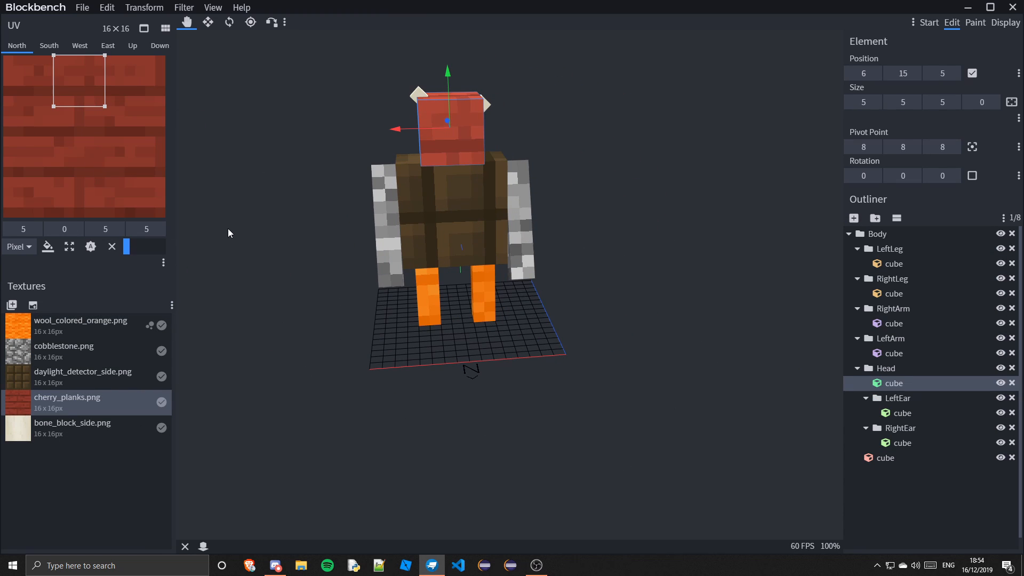
pyautogui.moveTo(229, 235); pyautogui.dragTo(331, 240)
# Apply Relative Auto UV to the head cube's east face
pyautogui.click(79, 45)
pyautogui.rightClick(109, 124)
pyautogui.moveTo(160, 201)
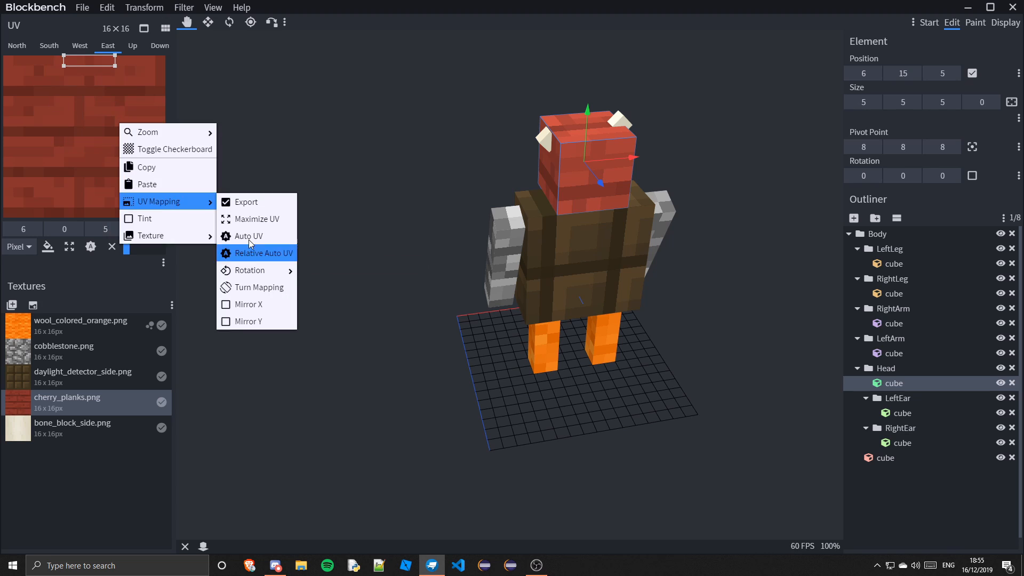
pyautogui.click(238, 254)
pyautogui.click(545, 139)
pyautogui.moveTo(533, 373); pyautogui.dragTo(514, 466)
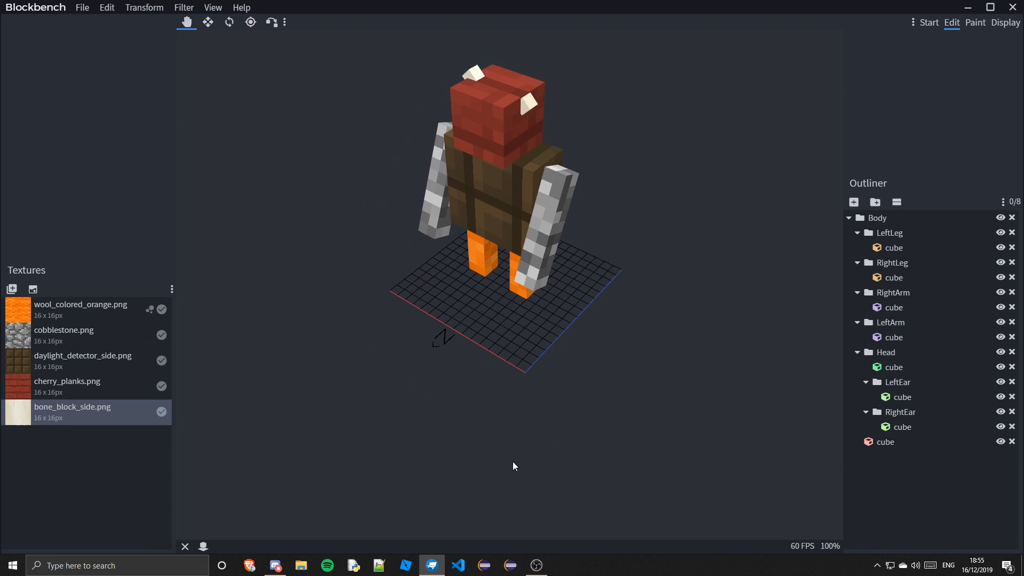
# Save the model as creature_thing.bbmodel
pyautogui.click(82, 7)
pyautogui.moveTo(116, 179)
pyautogui.click(187, 176)
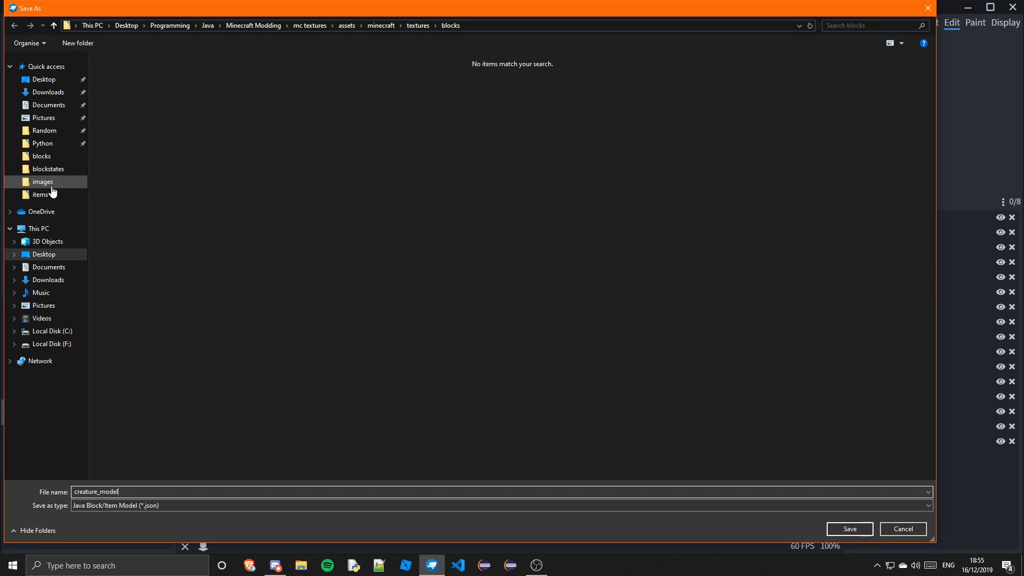
pyautogui.click(46, 145)
pyautogui.click(45, 79)
pyautogui.doubleClick(127, 144)
pyautogui.doubleClick(127, 151)
pyautogui.doubleClick(126, 75)
pyautogui.doubleClick(126, 85)
pyautogui.doubleClick(126, 75)
pyautogui.doubleClick(126, 75)
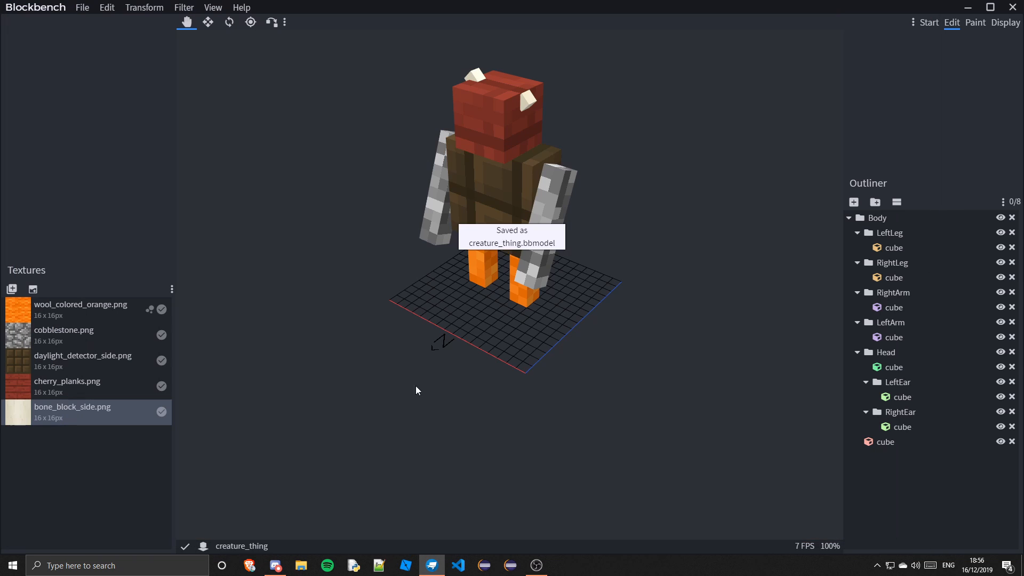
# Browse the installed and available plugins
pyautogui.click(184, 7)
pyautogui.click(206, 24)
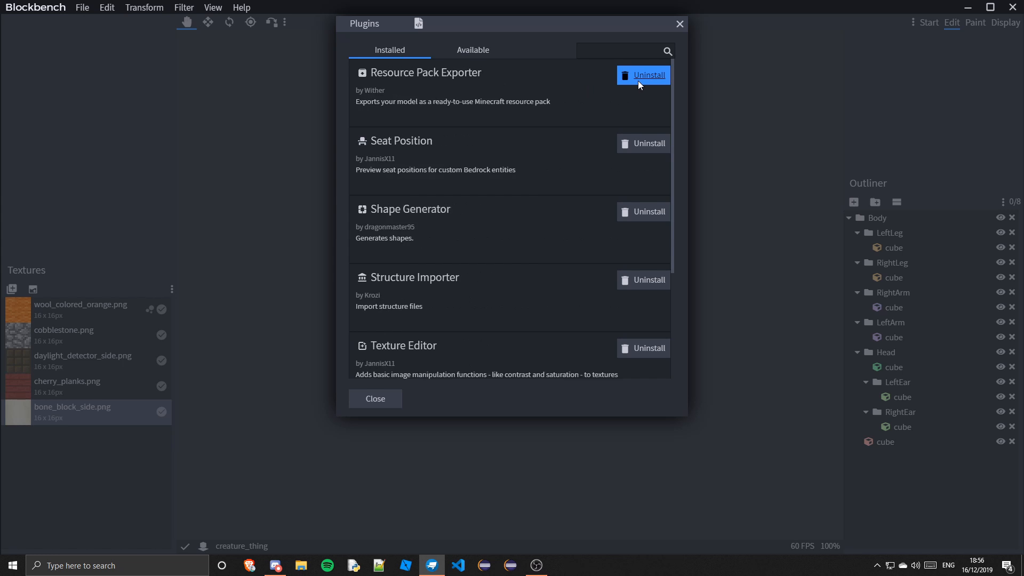
pyautogui.click(473, 49)
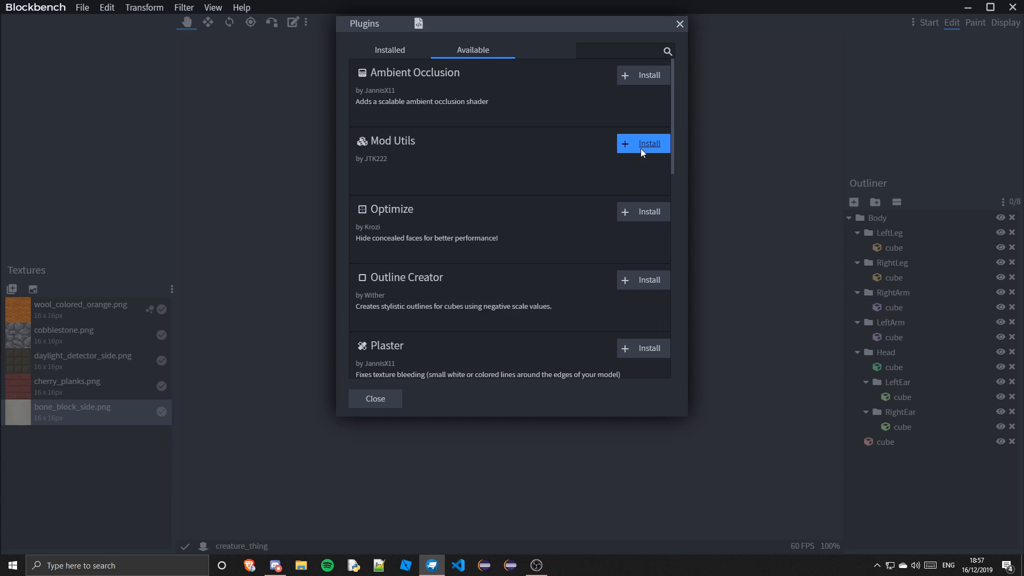
pyautogui.press('Escape')
# Generate a hollow octagon with radius 5, height 2, centre 8, 8 on the Y axis using the Shape Generator
pyautogui.click(213, 7)
pyautogui.click(224, 261)
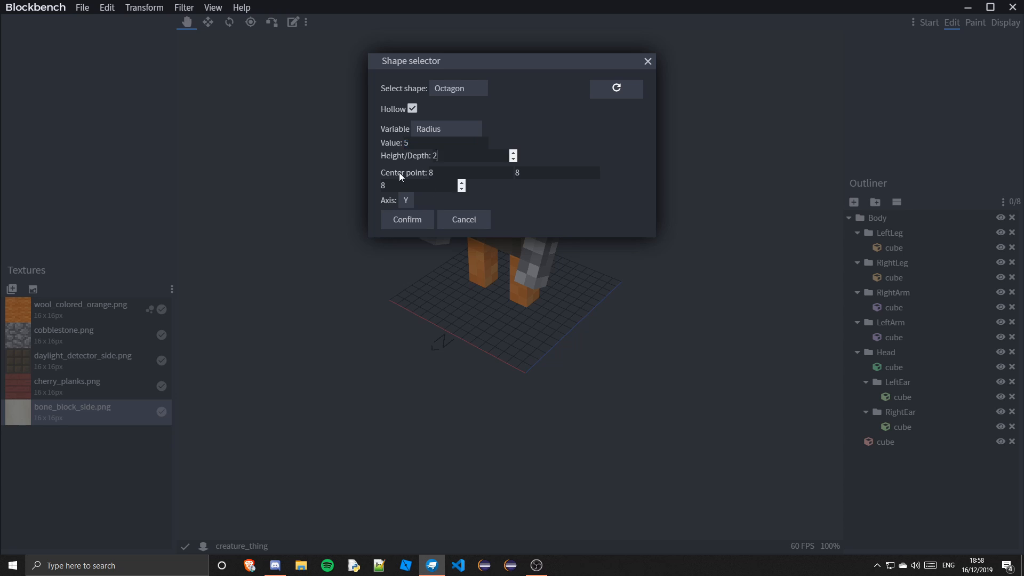
pyautogui.click(407, 219)
pyautogui.click(406, 133)
pyautogui.moveTo(497, 263); pyautogui.dragTo(608, 286)
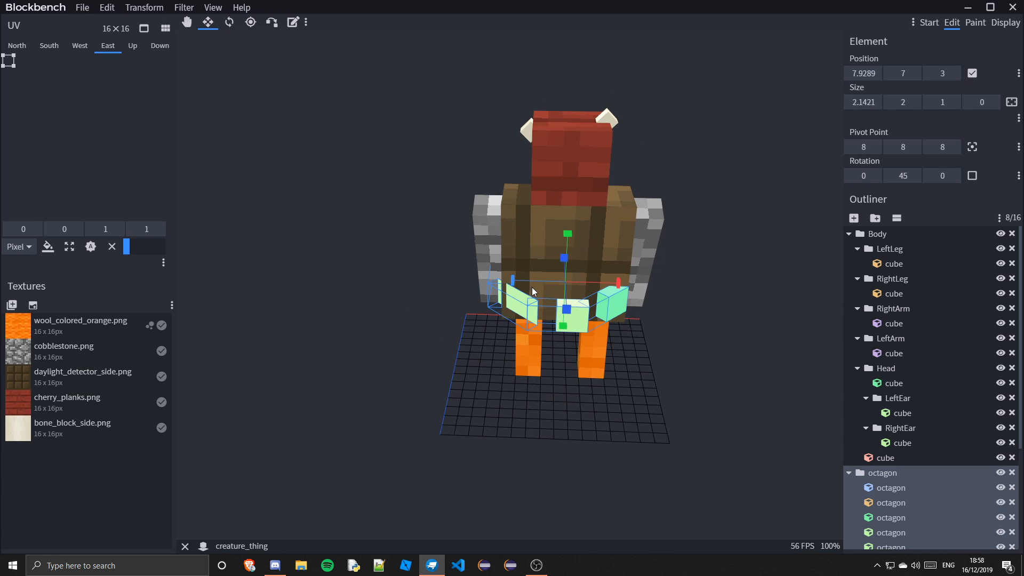
# Move the octagon ring up above the head, then delete it
pyautogui.hotkey('ctrl', 'z')
pyautogui.press('v')
pyautogui.moveTo(416, 331); pyautogui.dragTo(619, 314)
pyautogui.moveTo(488, 203); pyautogui.dragTo(489, 96)
pyautogui.moveTo(614, 176); pyautogui.dragTo(692, 238)
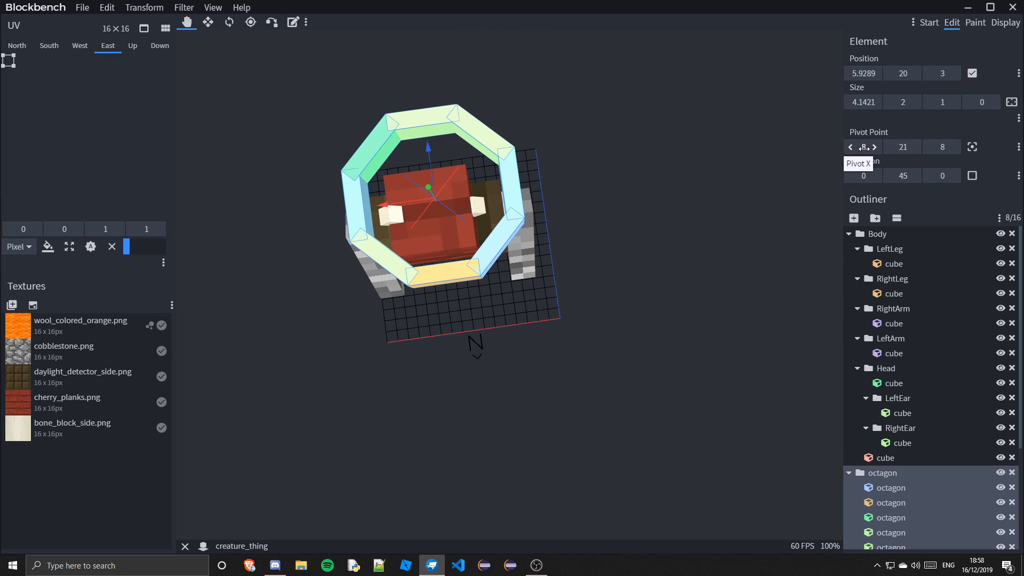
pyautogui.moveTo(616, 332); pyautogui.dragTo(699, 188)
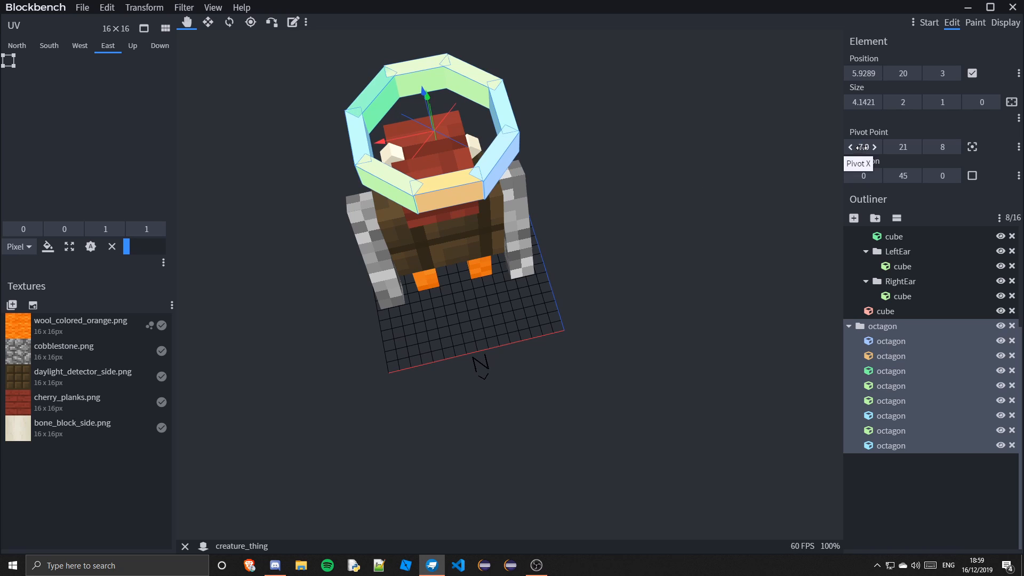
pyautogui.moveTo(863, 148); pyautogui.dragTo(838, 148)
pyautogui.scroll(3, 917, 457)
pyautogui.press('Delete')
pyautogui.moveTo(669, 387); pyautogui.dragTo(646, 334)
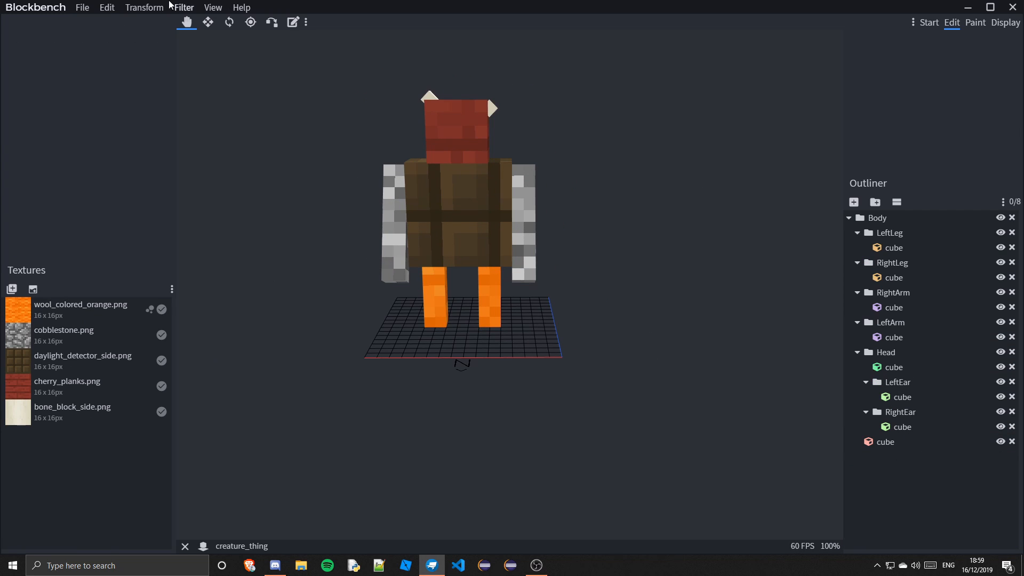
# Take a screenshot of the model
pyautogui.click(107, 8)
pyautogui.moveTo(694, 250); pyautogui.dragTo(650, 274)
pyautogui.moveTo(646, 286); pyautogui.dragTo(647, 369, button='right')
pyautogui.scroll(3, 647, 368)
pyautogui.click(214, 7)
pyautogui.moveTo(263, 109)
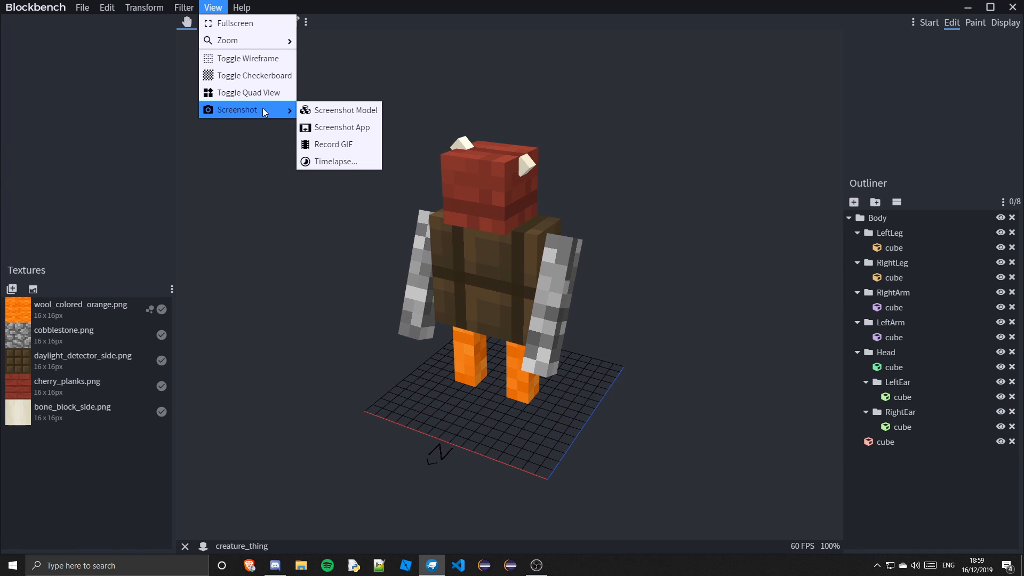
pyautogui.click(364, 112)
pyautogui.click(622, 240)
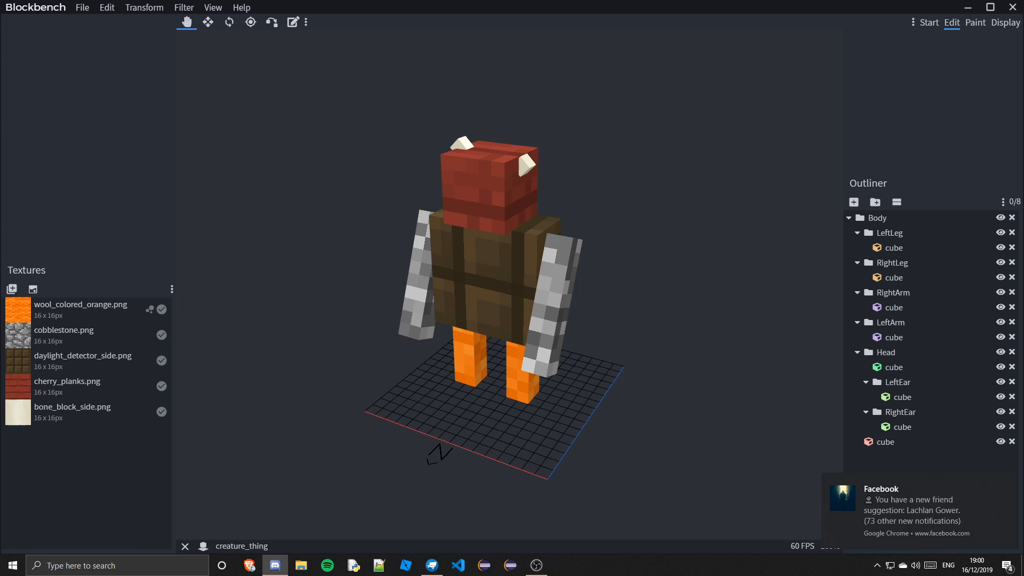
pyautogui.moveTo(0, 160); pyautogui.dragTo(213, 1)
pyautogui.scroll(-7, 1013, 427)
pyautogui.scroll(7, 1014, 427)
pyautogui.moveTo(747, 4); pyautogui.dragTo(0, 176)
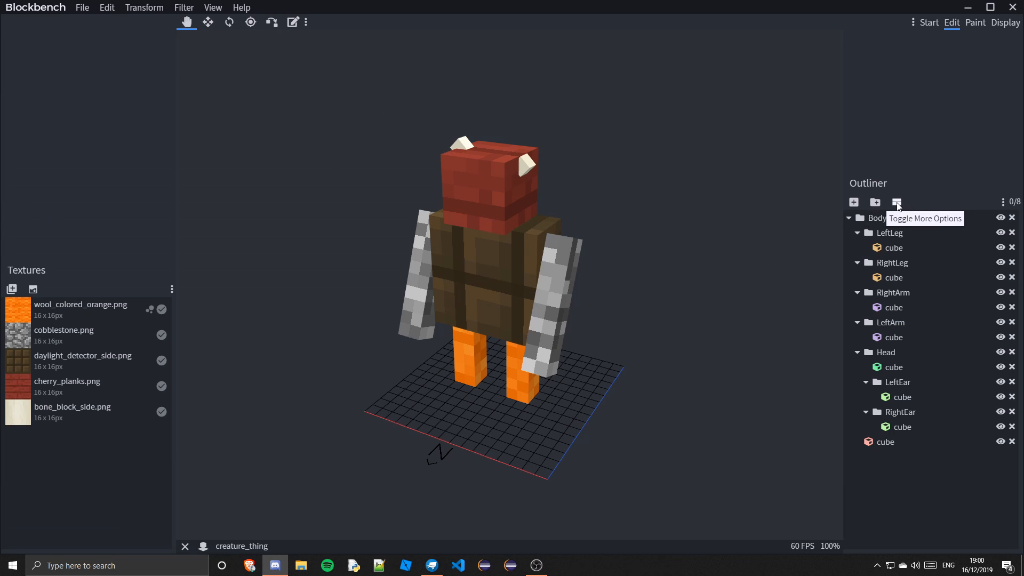
# Show the extra outliner toggles and switch off the Head group's third toggle
pyautogui.click(897, 202)
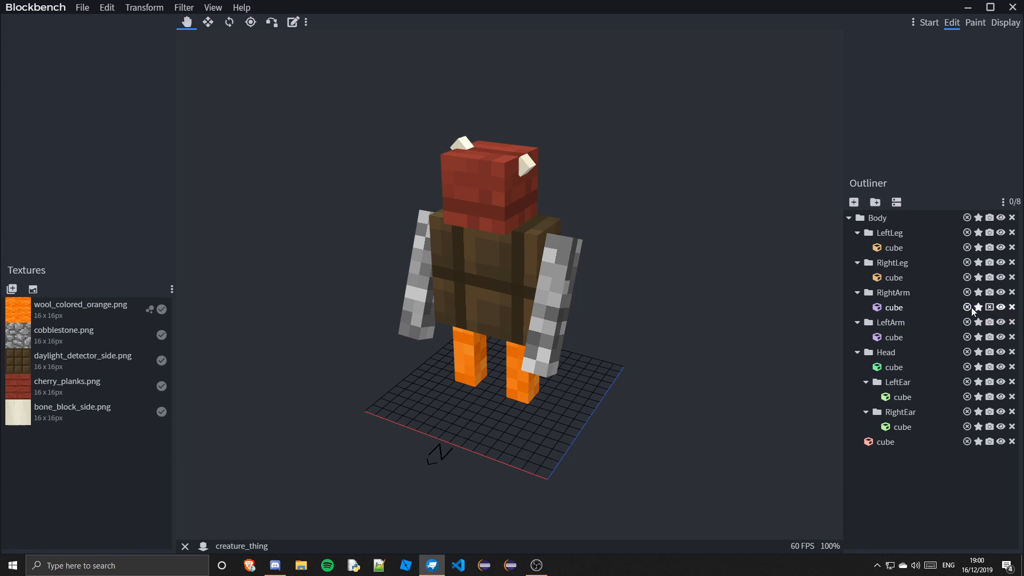
pyautogui.click(989, 352)
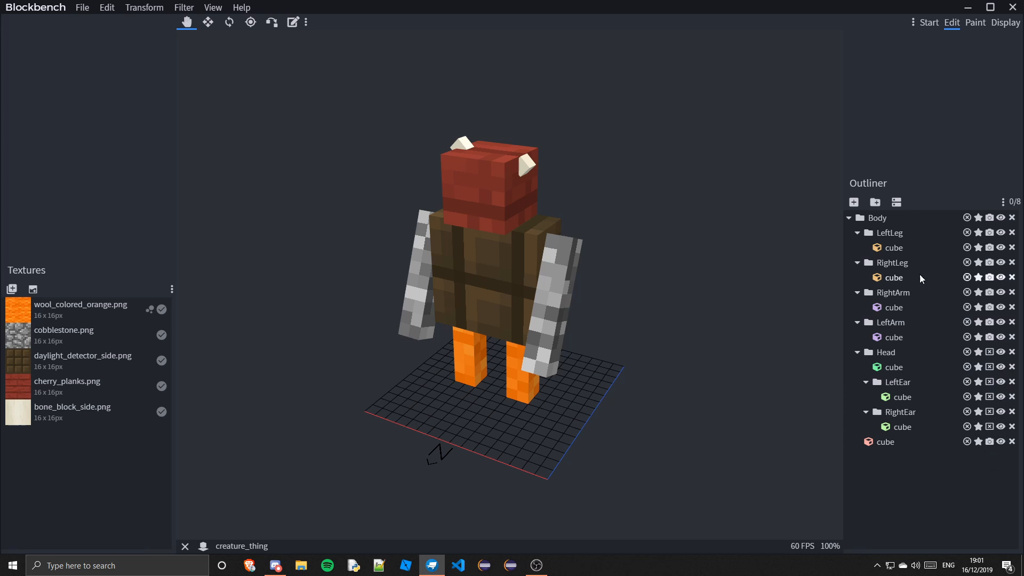
pyautogui.click(1011, 219)
pyautogui.click(242, 8)
pyautogui.click(545, 211)
pyautogui.moveTo(544, 211); pyautogui.dragTo(540, 209)
pyautogui.hotkey('ctrl', 'z')
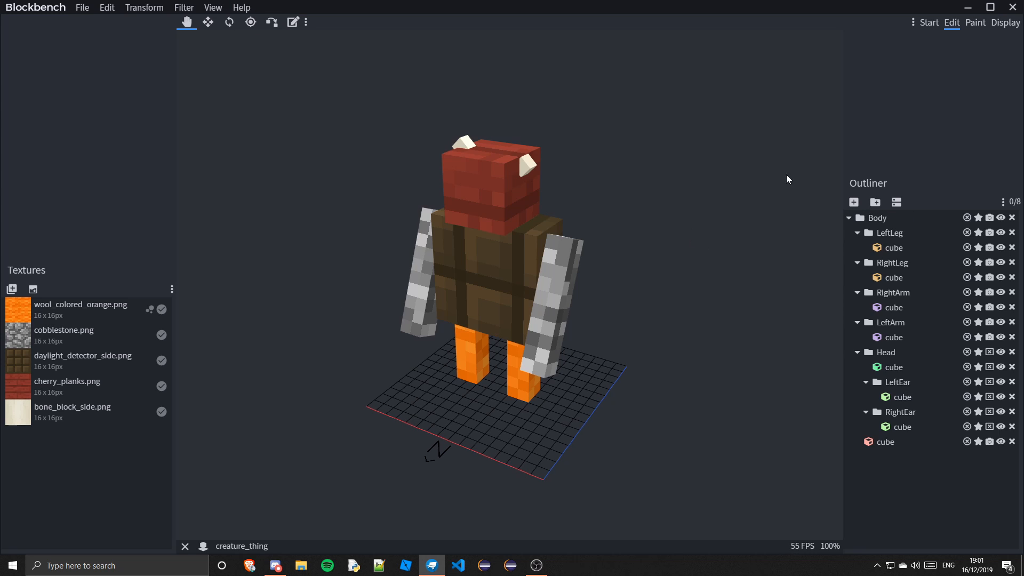
# Switch to Display mode and shrink and reposition the model in the third-person right-hand slot
pyautogui.click(1006, 23)
pyautogui.moveTo(843, 282); pyautogui.dragTo(824, 312)
pyautogui.moveTo(80, 272); pyautogui.dragTo(64, 272)
pyautogui.moveTo(80, 288); pyautogui.dragTo(64, 290)
pyautogui.moveTo(80, 305); pyautogui.dragTo(63, 306)
pyautogui.moveTo(532, 386); pyautogui.dragTo(555, 362)
pyautogui.moveTo(70, 221); pyautogui.dragTo(63, 221)
pyautogui.moveTo(70, 205); pyautogui.dragTo(73, 206)
pyautogui.moveTo(664, 507); pyautogui.dragTo(625, 520)
pyautogui.moveTo(74, 208); pyautogui.dragTo(66, 239)
pyautogui.moveTo(335, 432); pyautogui.dragTo(378, 437)
# In the third-person left-hand slot, set the translation to 1.5, -2 and -1
pyautogui.click(32, 78)
pyautogui.moveTo(70, 205); pyautogui.dragTo(74, 205)
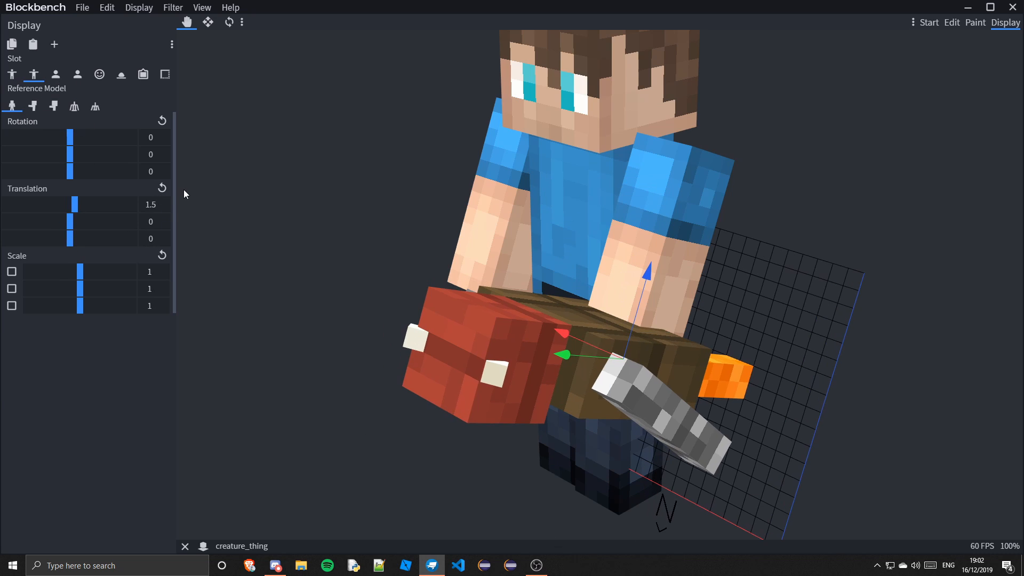
pyautogui.doubleClick(152, 222)
pyautogui.write('-2')
pyautogui.doubleClick(153, 238)
pyautogui.write('-1')
# Set the left-hand slot's scale to 0.7 on all three axes and reset its translation
pyautogui.doubleClick(153, 273)
pyautogui.write('0.7')
pyautogui.doubleClick(153, 289)
pyautogui.write('0.7')
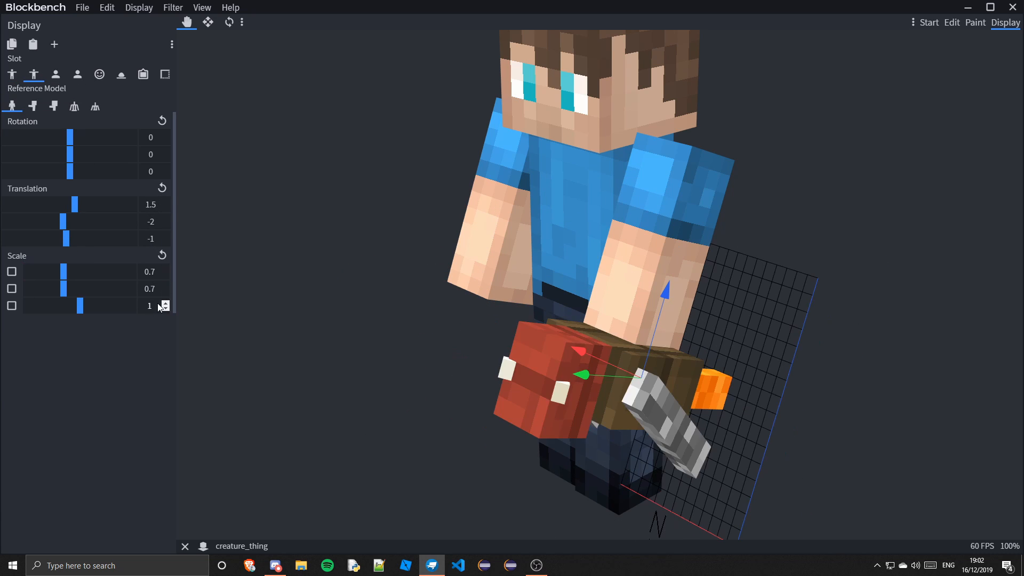
pyautogui.doubleClick(157, 304)
pyautogui.write('0.7')
pyautogui.moveTo(561, 291); pyautogui.dragTo(649, 276)
pyautogui.click(162, 188)
# Adjust the scale in the first-person right-hand slot and try the alternative reference models
pyautogui.click(56, 75)
pyautogui.moveTo(824, 462); pyautogui.dragTo(826, 503)
pyautogui.moveTo(859, 537); pyautogui.dragTo(928, 538)
pyautogui.moveTo(80, 273); pyautogui.dragTo(139, 278)
pyautogui.moveTo(80, 290); pyautogui.dragTo(139, 291)
pyautogui.moveTo(83, 309); pyautogui.dragTo(25, 307)
pyautogui.click(31, 109)
pyautogui.click(50, 109)
# Reduce the first-person left-hand slot's scale to 0.01 on all axes
pyautogui.click(76, 77)
pyautogui.moveTo(79, 291); pyautogui.dragTo(25, 291)
pyautogui.moveTo(79, 276); pyautogui.dragTo(29, 275)
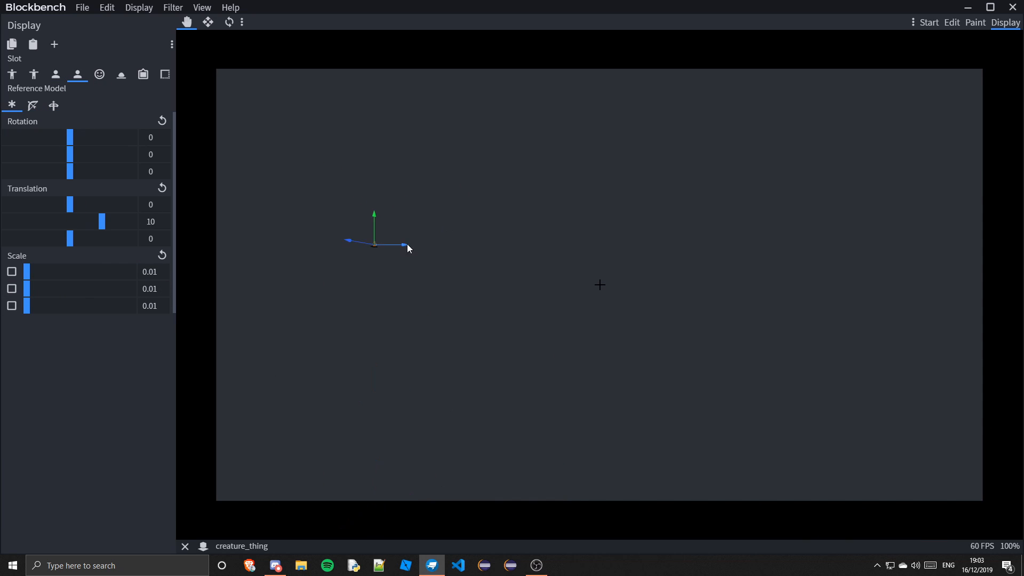
pyautogui.moveTo(600, 248); pyautogui.dragTo(601, 312)
# In the head slot, scale the model to 4 and move it to about -16.75 Y and -0.75 Z
pyautogui.click(99, 75)
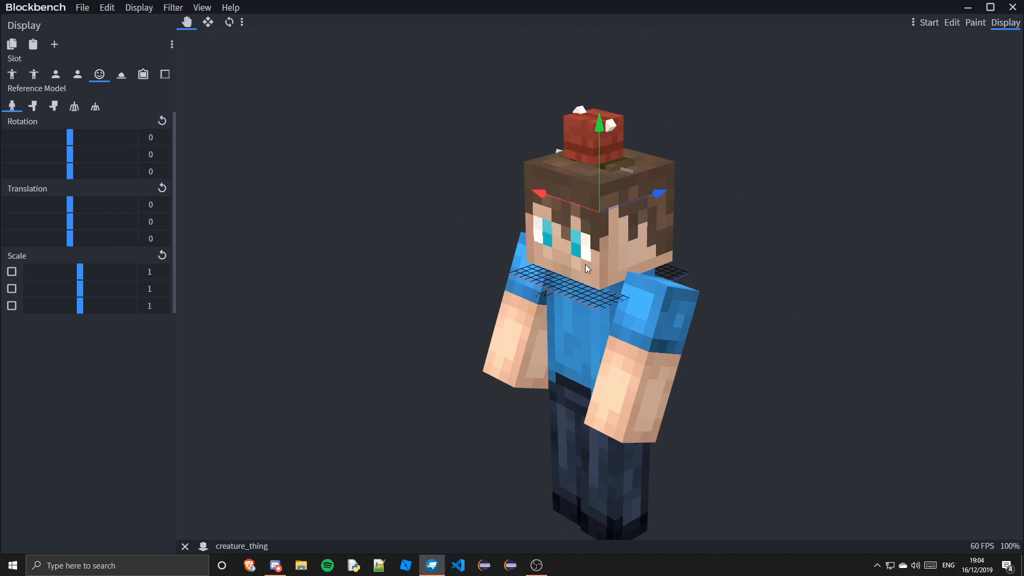
pyautogui.scroll(-5, 584, 264)
pyautogui.moveTo(80, 274); pyautogui.dragTo(140, 290)
pyautogui.moveTo(81, 307); pyautogui.dragTo(139, 307)
pyautogui.moveTo(845, 350); pyautogui.dragTo(902, 335)
pyautogui.moveTo(601, 179); pyautogui.dragTo(616, 271)
pyautogui.moveTo(832, 299); pyautogui.dragTo(641, 306)
pyautogui.moveTo(694, 313); pyautogui.dragTo(687, 313)
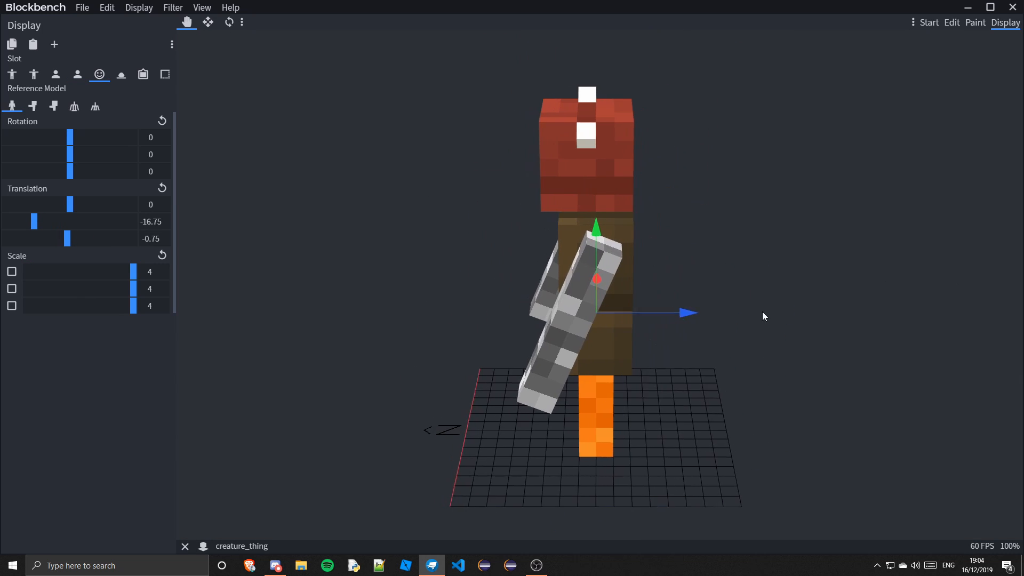
pyautogui.moveTo(763, 311); pyautogui.dragTo(730, 323)
pyautogui.moveTo(685, 320); pyautogui.dragTo(592, 284)
pyautogui.moveTo(643, 299); pyautogui.dragTo(640, 300)
pyautogui.moveTo(507, 279); pyautogui.dragTo(480, 299)
# Preview the model in the ground, item frame and GUI display slots
pyautogui.click(121, 74)
pyautogui.click(143, 74)
pyautogui.moveTo(533, 320); pyautogui.dragTo(469, 368)
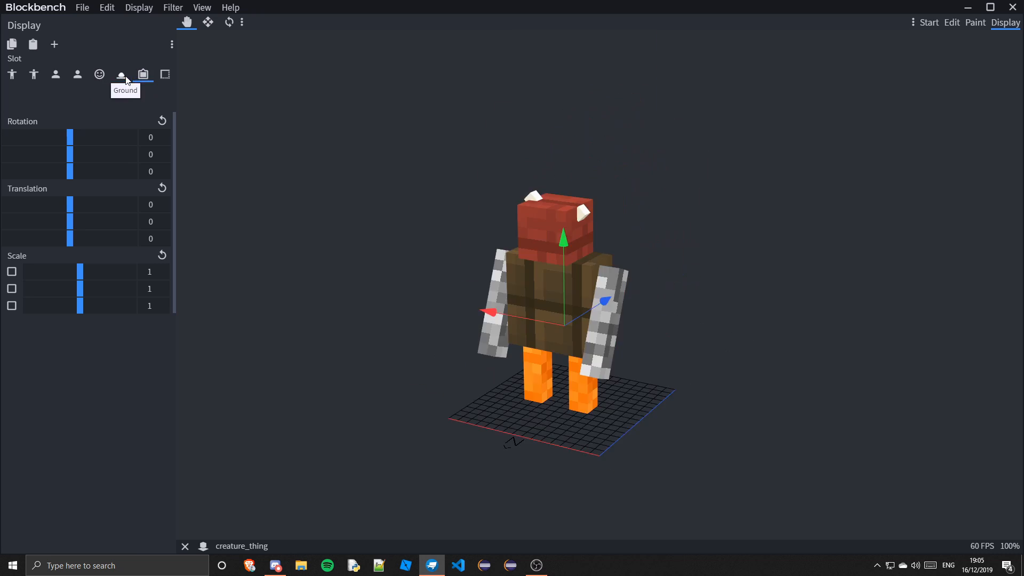
pyautogui.click(121, 75)
pyautogui.scroll(5, 587, 267)
pyautogui.moveTo(830, 421); pyautogui.dragTo(695, 425)
pyautogui.click(143, 75)
pyautogui.moveTo(502, 339); pyautogui.dragTo(483, 358)
pyautogui.click(165, 75)
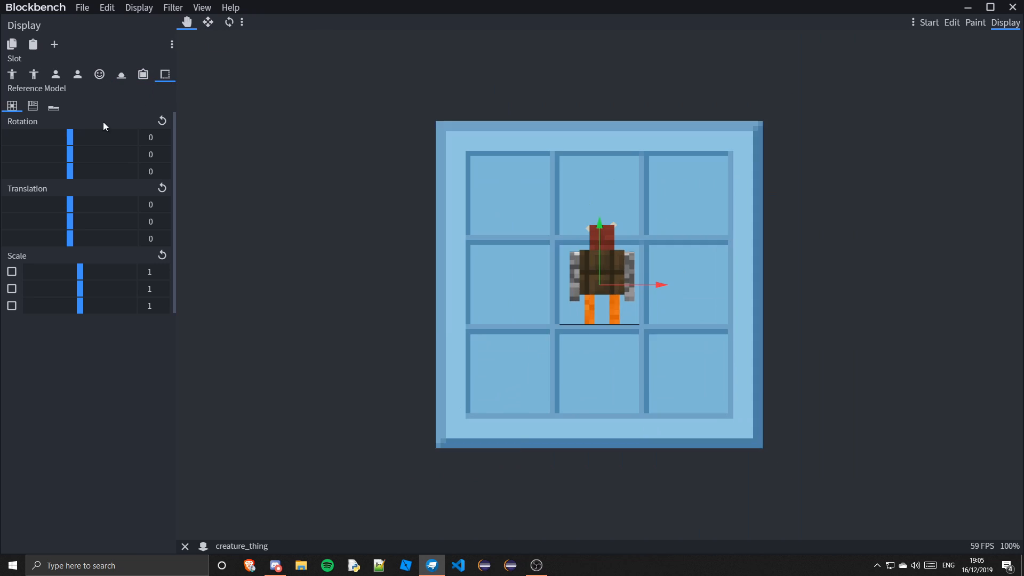
# Preview the model in the item frame and GUI display slots and switch the reference model
pyautogui.click(143, 74)
pyautogui.moveTo(512, 246); pyautogui.dragTo(458, 283)
pyautogui.click(165, 74)
pyautogui.scroll(3, 692, 313)
pyautogui.click(33, 106)
pyautogui.scroll(-2, 567, 294)
pyautogui.click(12, 75)
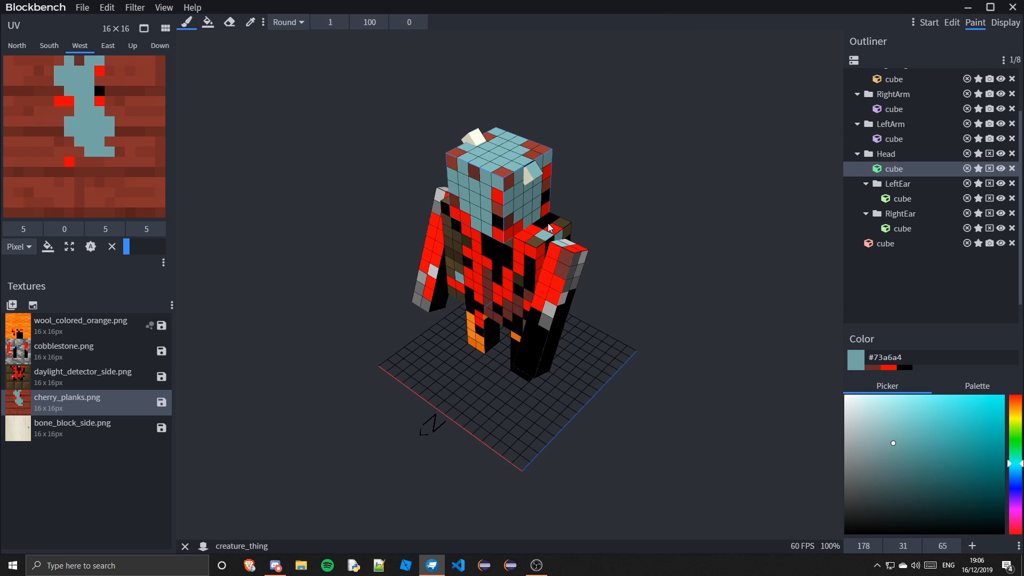
# Paint the head and body in cyan #73a6a4 with the Noise brush
pyautogui.click(509, 187)
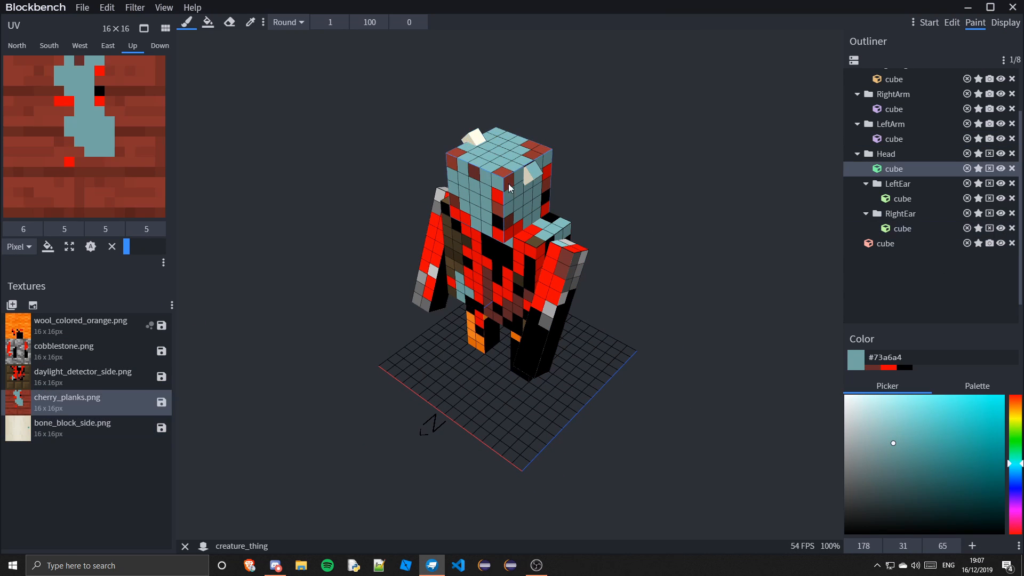
pyautogui.click(588, 165)
pyautogui.click(288, 23)
pyautogui.click(437, 302)
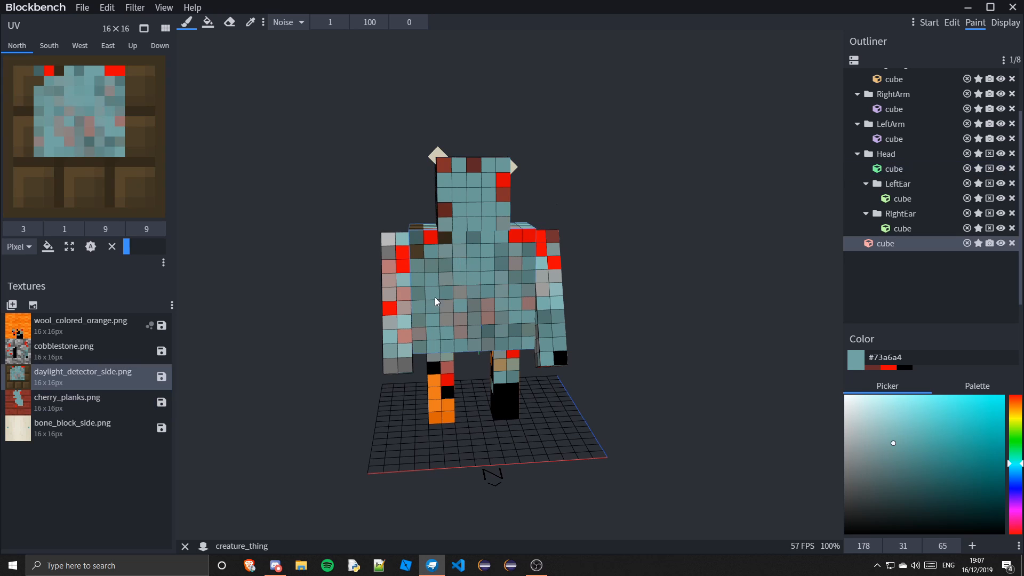
pyautogui.click(553, 267)
pyautogui.click(575, 389)
pyautogui.moveTo(414, 382); pyautogui.dragTo(350, 378)
pyautogui.click(953, 23)
pyautogui.moveTo(707, 364); pyautogui.dragTo(670, 370)
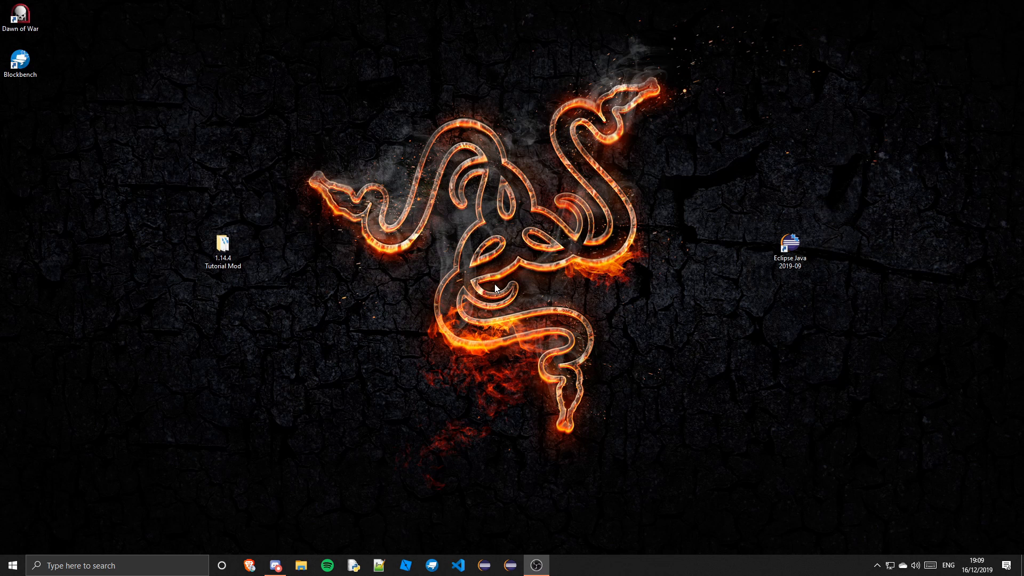
pyautogui.click(978, 565)
pyautogui.scroll(-6, 920, 332)
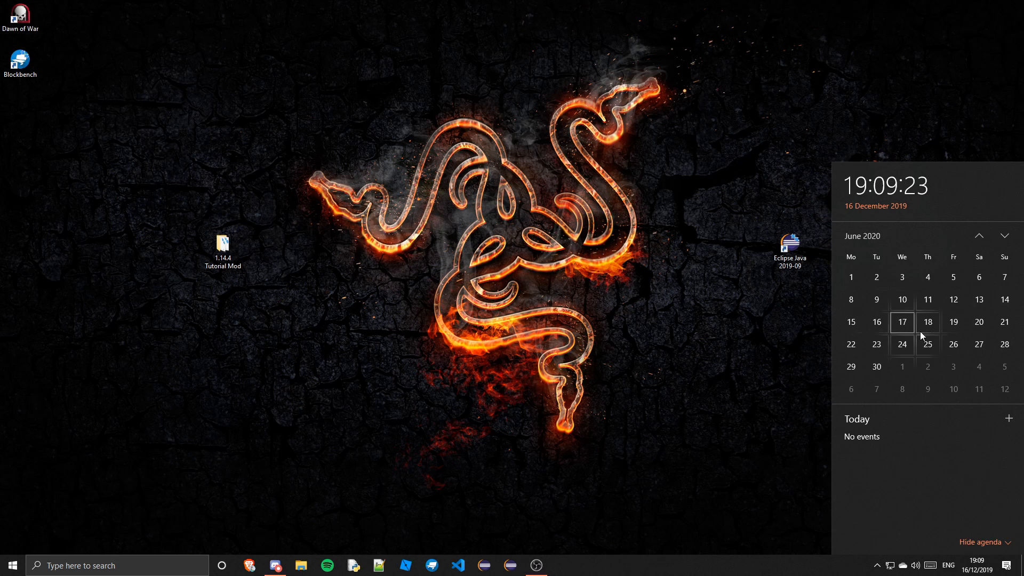
pyautogui.scroll(7, 883, 327)
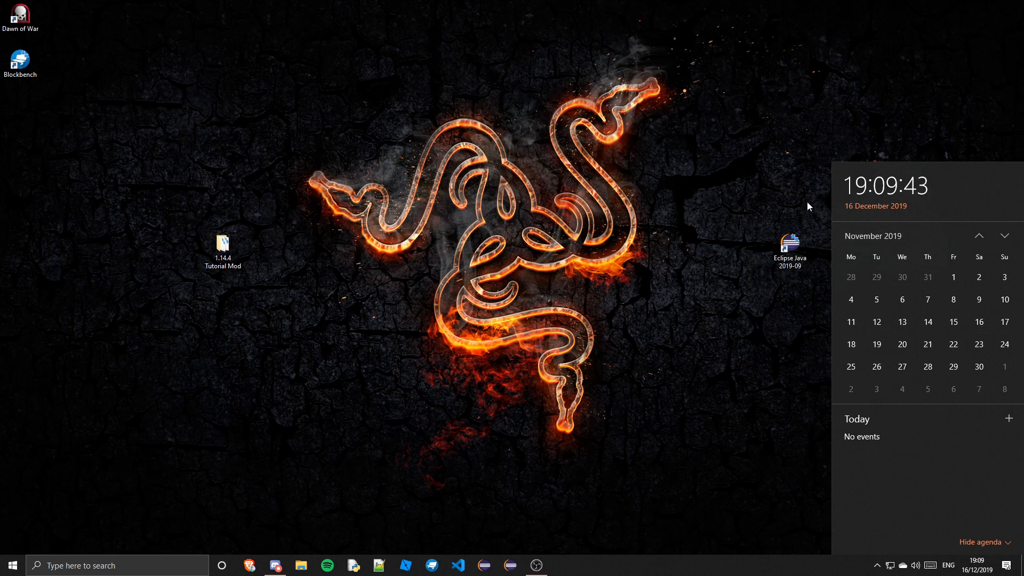
pyautogui.click(807, 203)
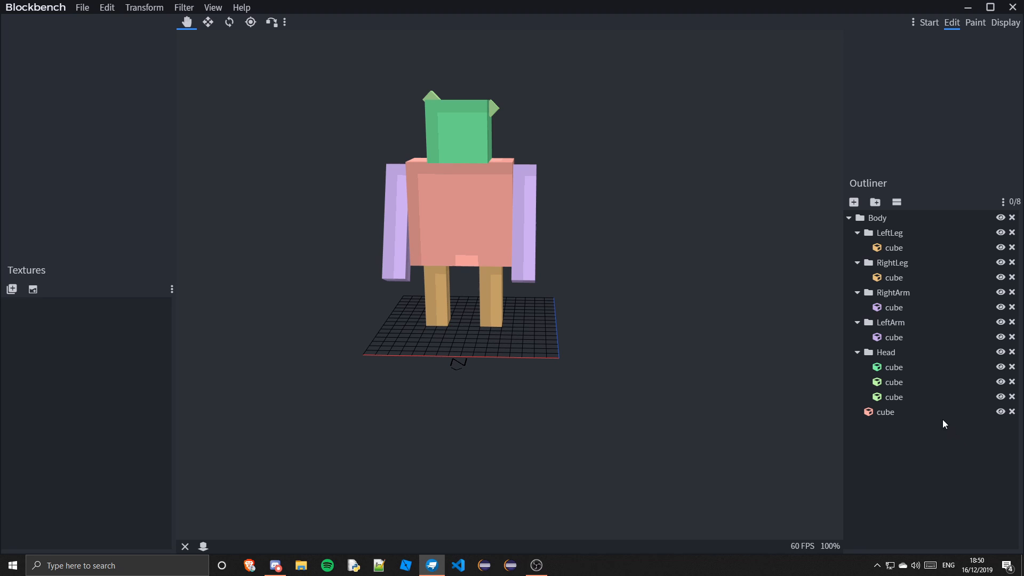
# Add a new group inside the Head group and rename it LeftEar
pyautogui.click(904, 396)
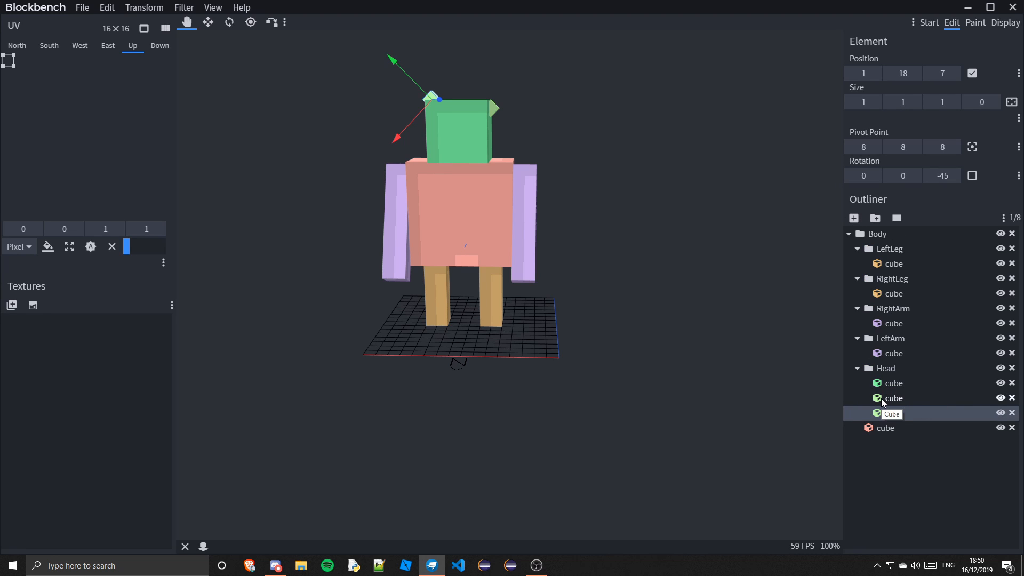
pyautogui.click(891, 370)
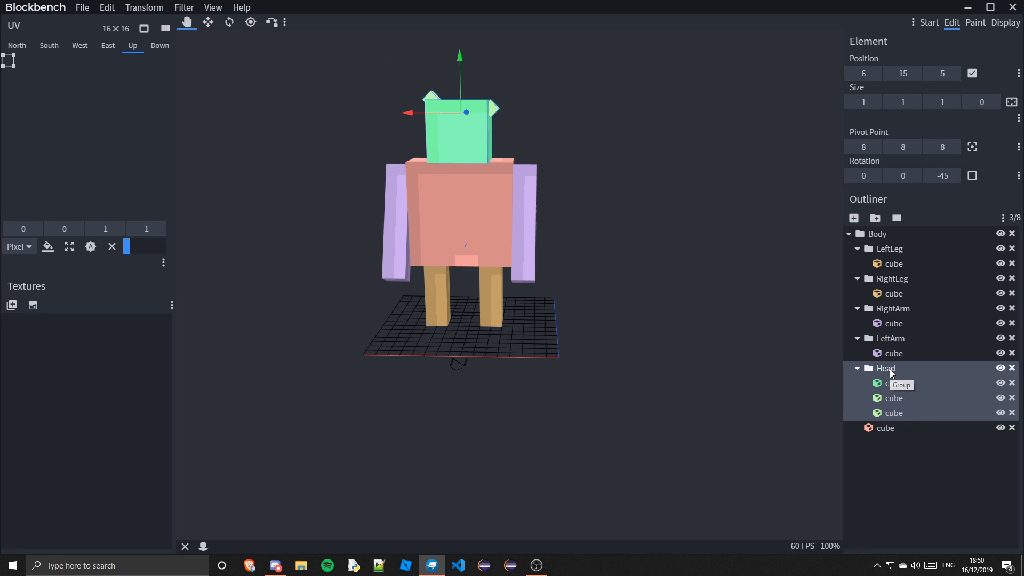
pyautogui.click(881, 224)
pyautogui.rightClick(908, 421)
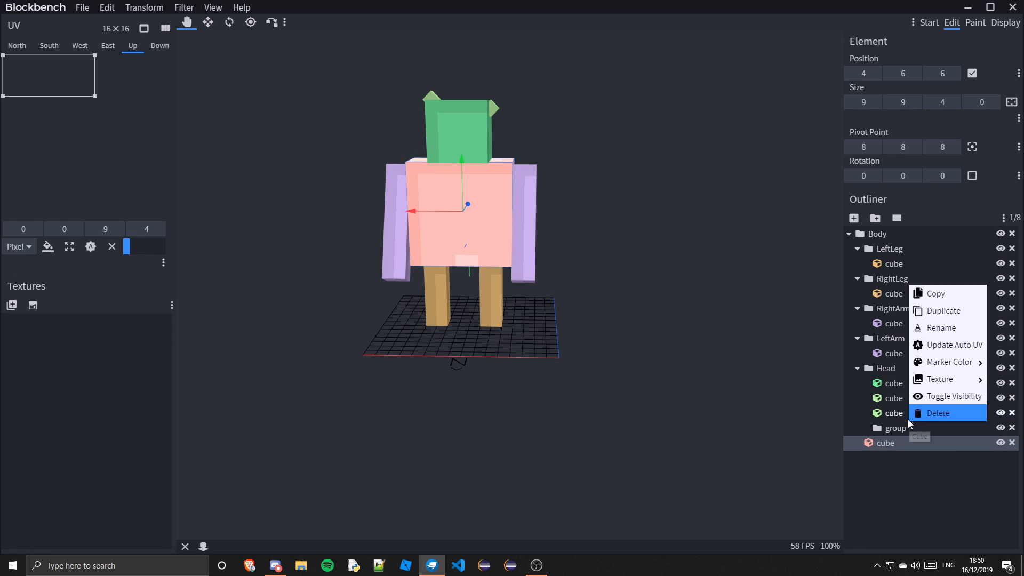
pyautogui.rightClick(894, 429)
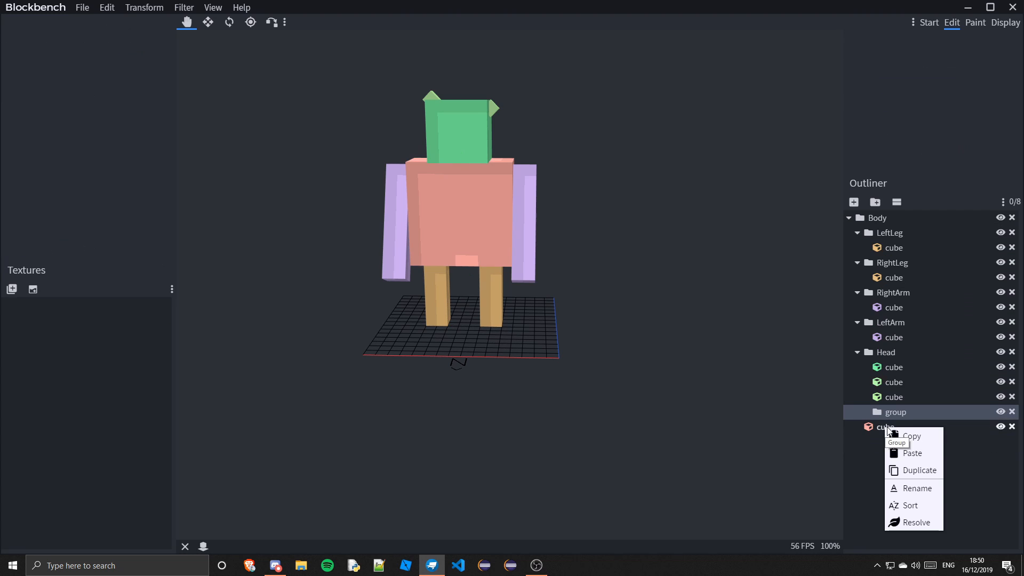
pyautogui.click(917, 490)
pyautogui.write('LeftEar')
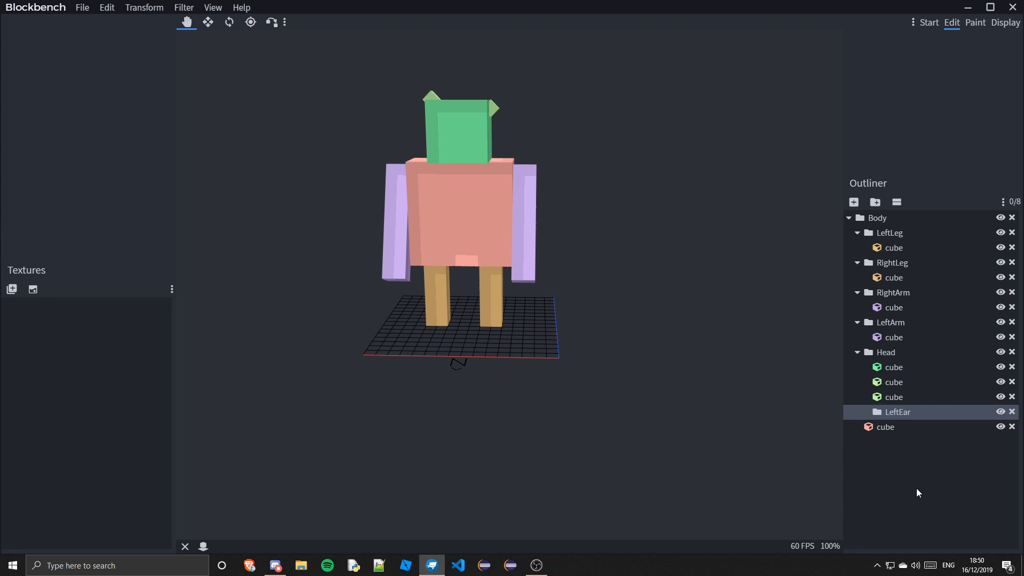
# Duplicate the LeftEar group and rename the copy RightEar
pyautogui.rightClick(913, 411)
pyautogui.click(947, 451)
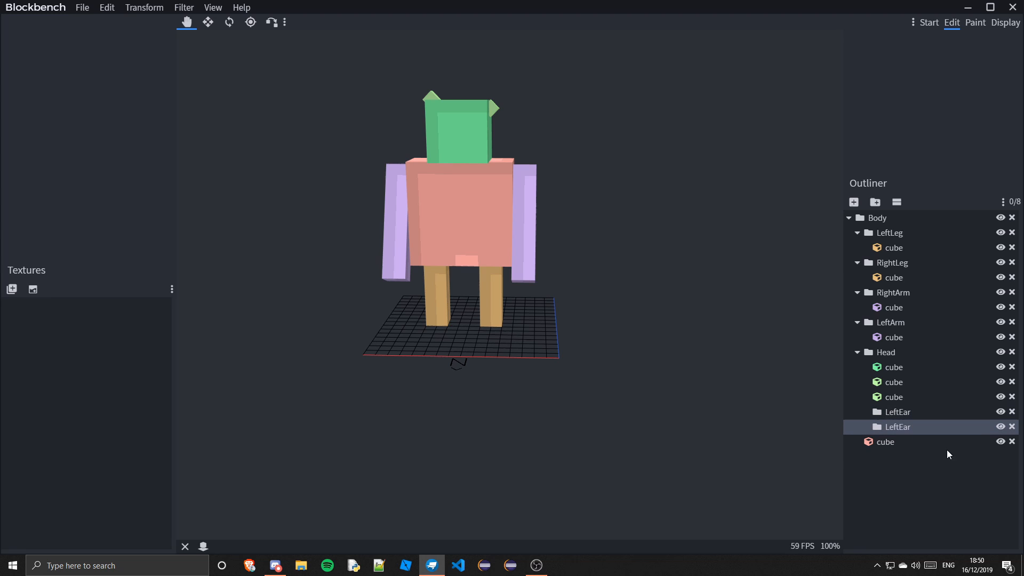
pyautogui.rightClick(897, 431)
pyautogui.click(930, 486)
# Move one ear cube into the LeftEar group and the other into the RightEar group
pyautogui.click(890, 396)
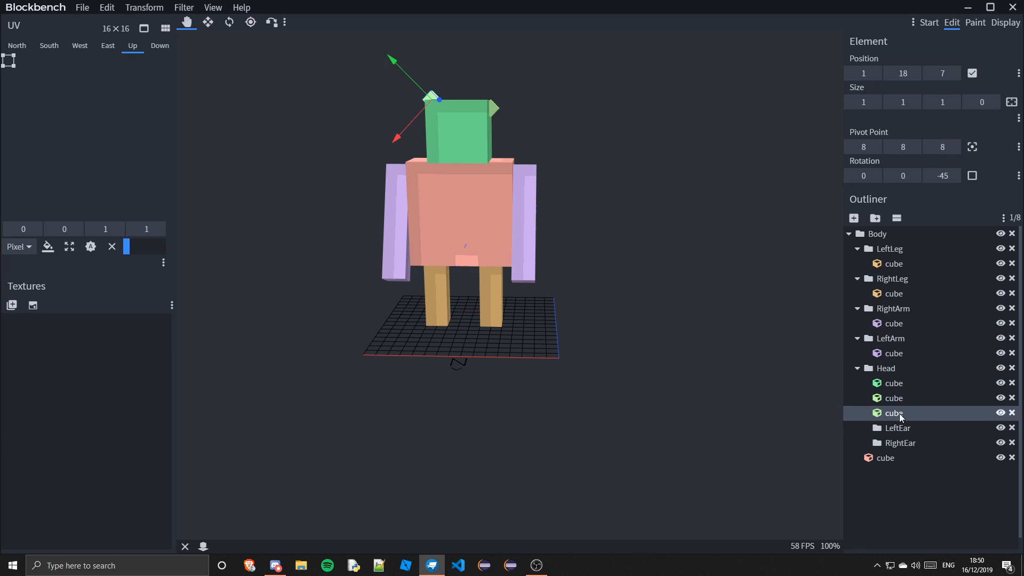
pyautogui.moveTo(899, 414); pyautogui.dragTo(942, 415)
pyautogui.click(894, 399)
pyautogui.click(962, 501)
pyautogui.moveTo(593, 336); pyautogui.dragTo(667, 328)
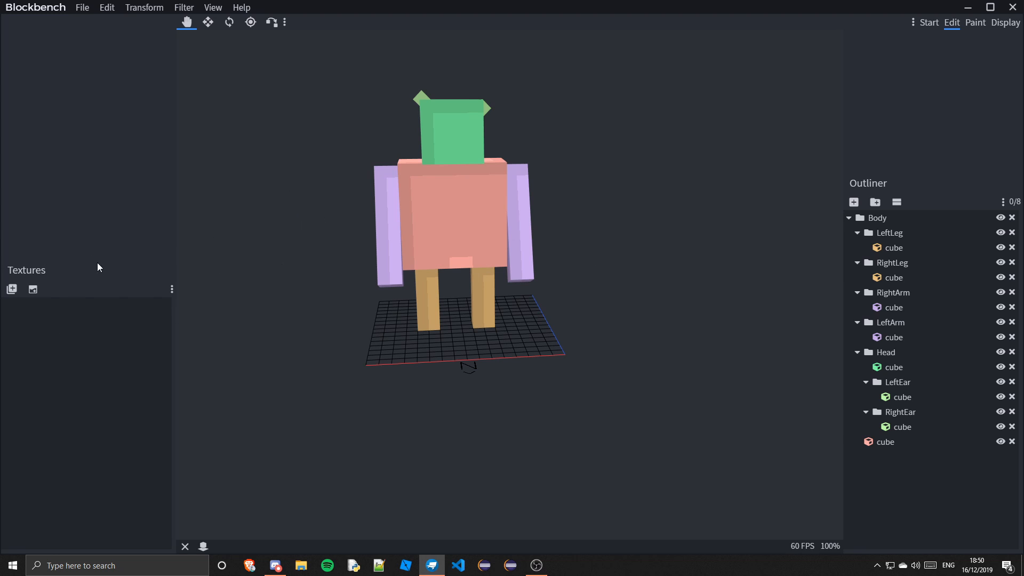
# Import the wool_colored_orange.png texture
pyautogui.click(13, 289)
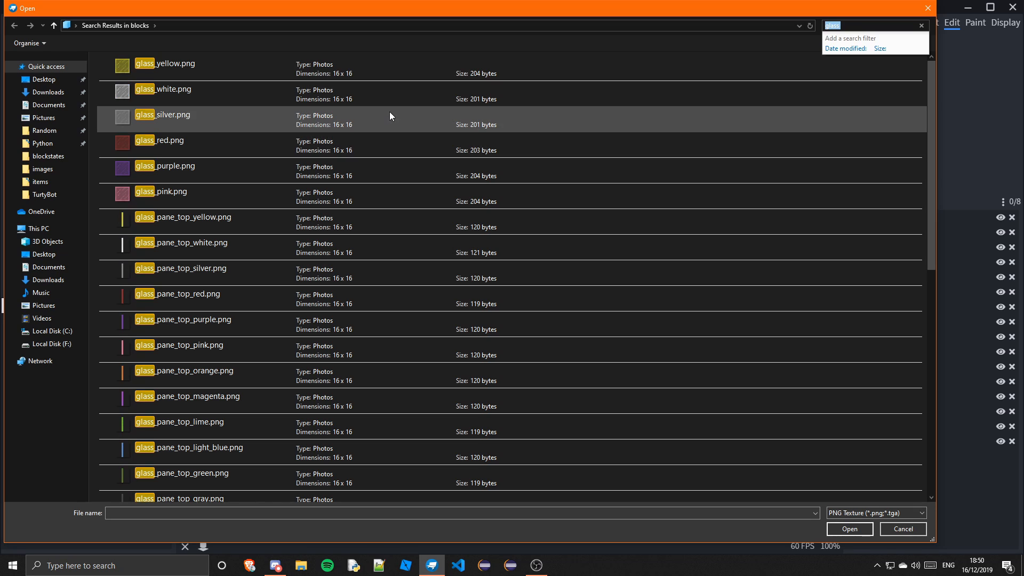
pyautogui.click(867, 25)
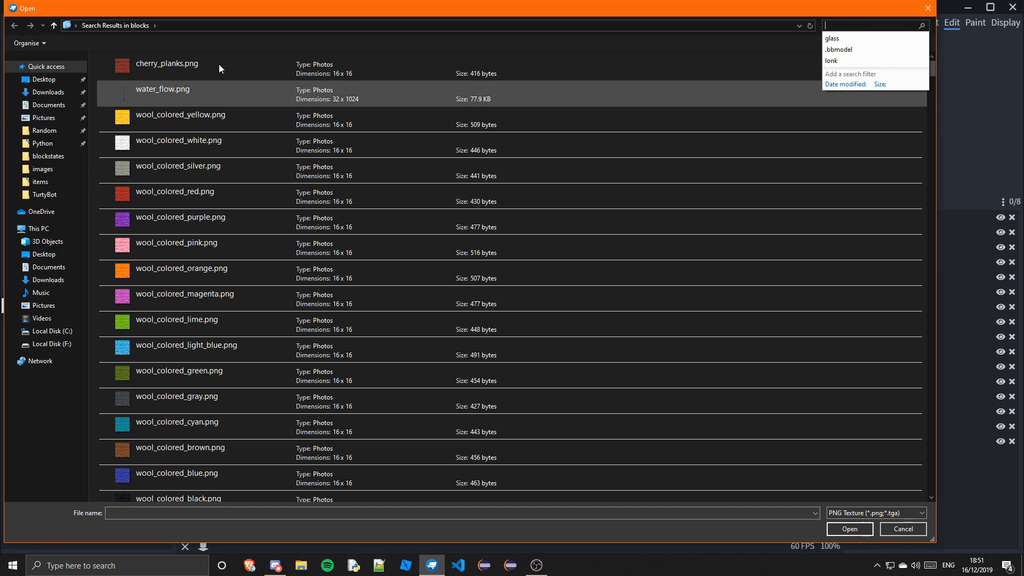
pyautogui.click(254, 266)
pyautogui.click(868, 530)
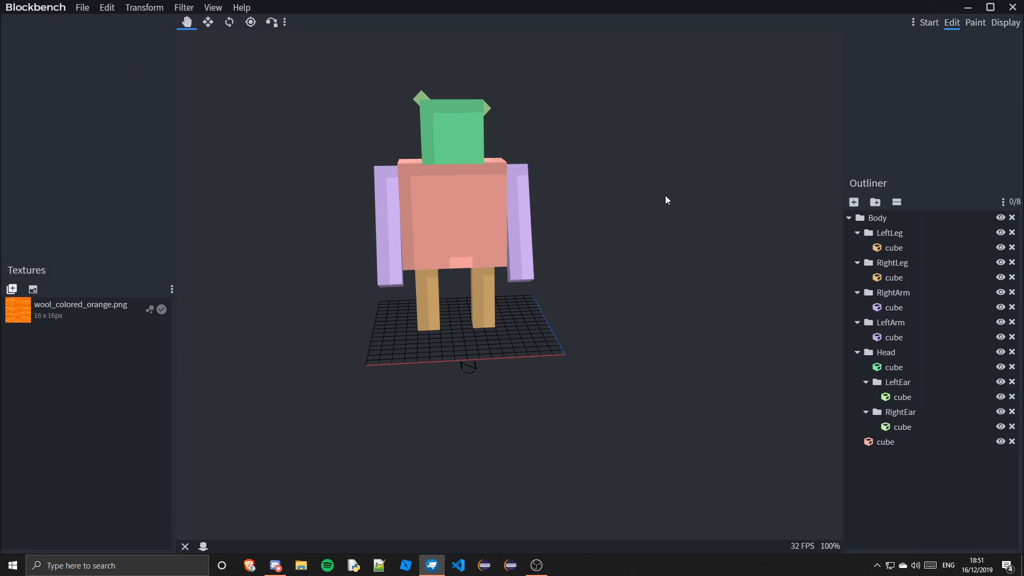
# Import the cobblestone.png texture
pyautogui.click(6, 291)
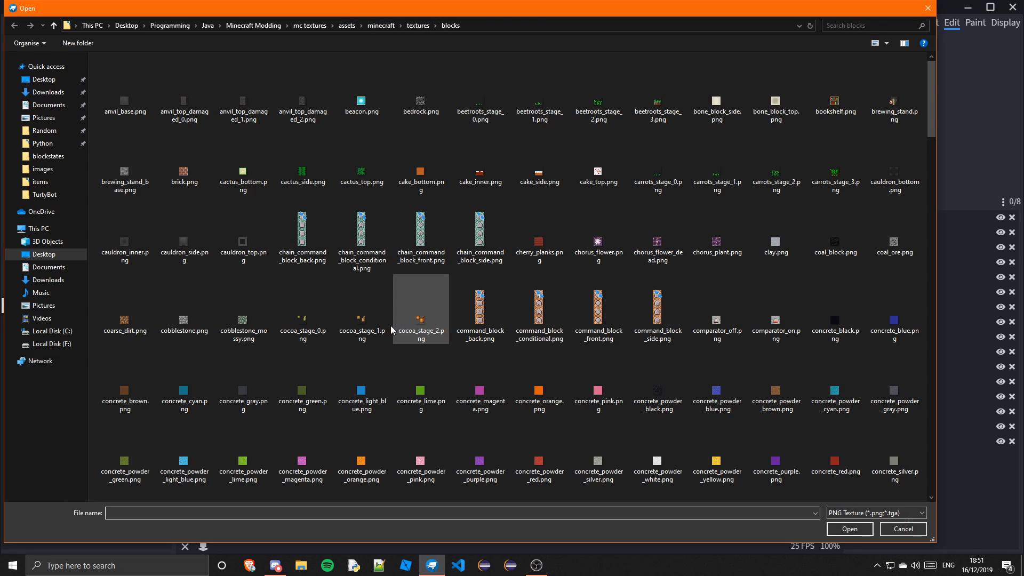
pyautogui.click(245, 320)
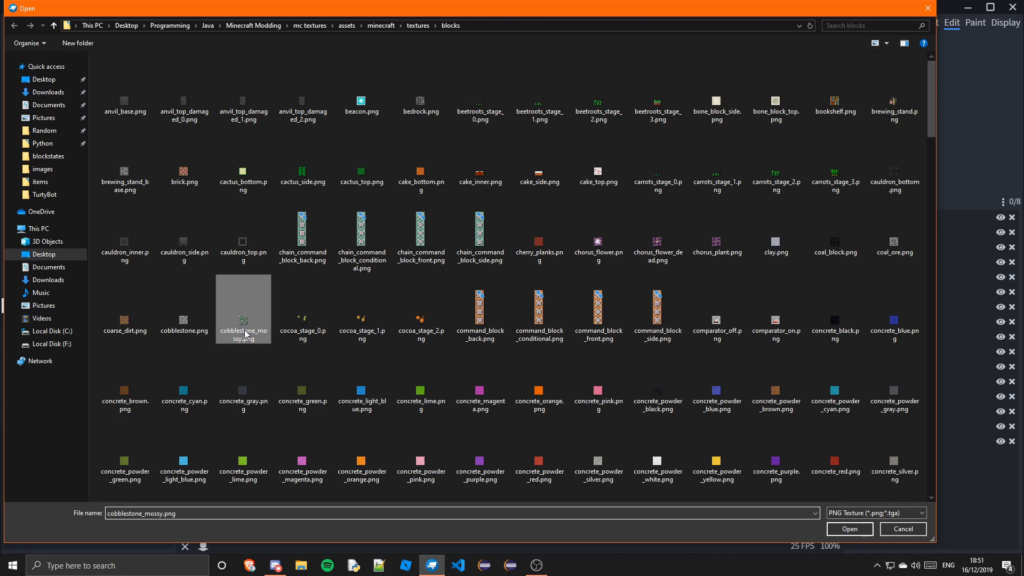
pyautogui.click(184, 320)
pyautogui.click(850, 529)
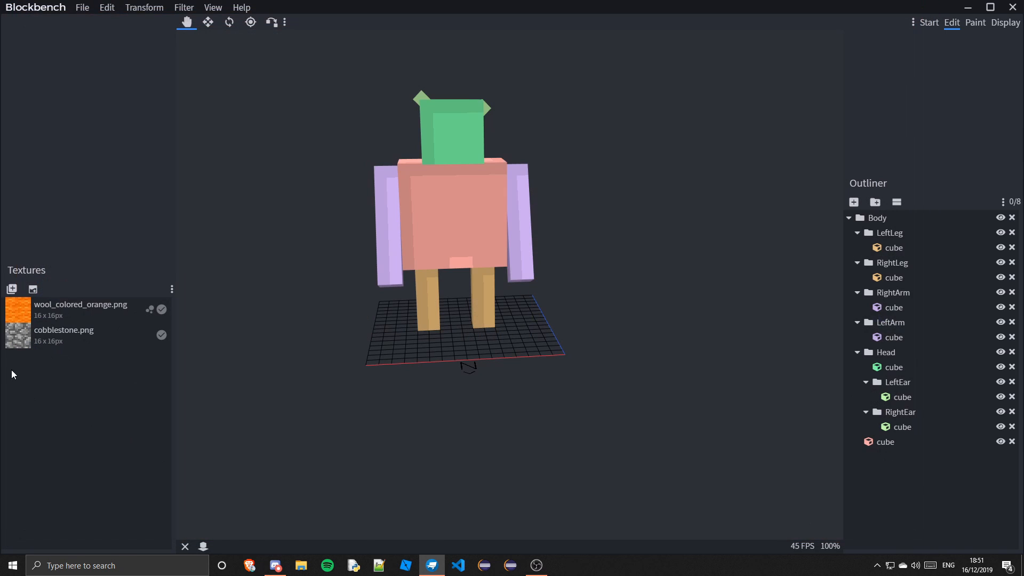
# Import the daylight_detector_side.png texture
pyautogui.click(12, 289)
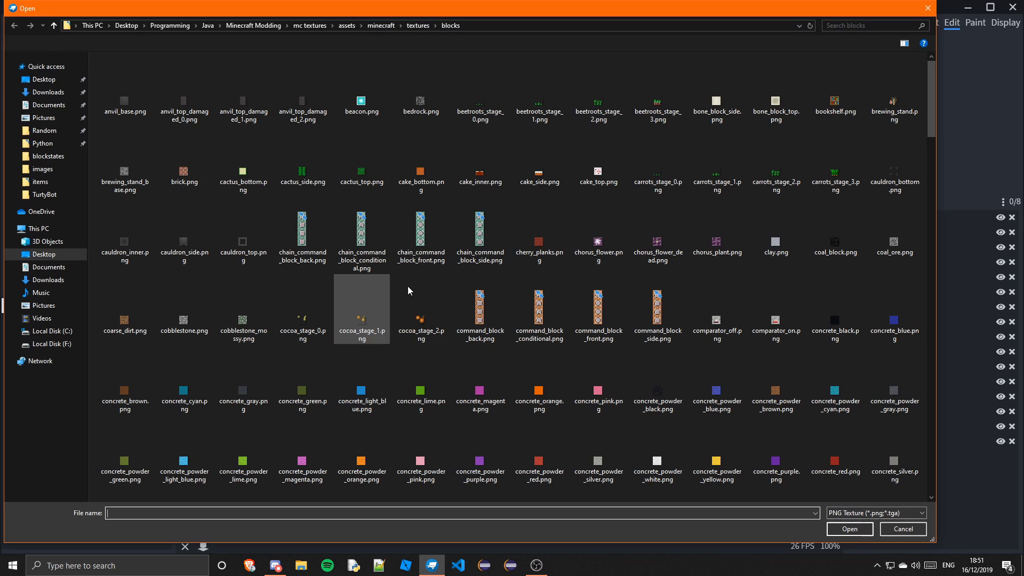
pyautogui.scroll(-6, 443, 300)
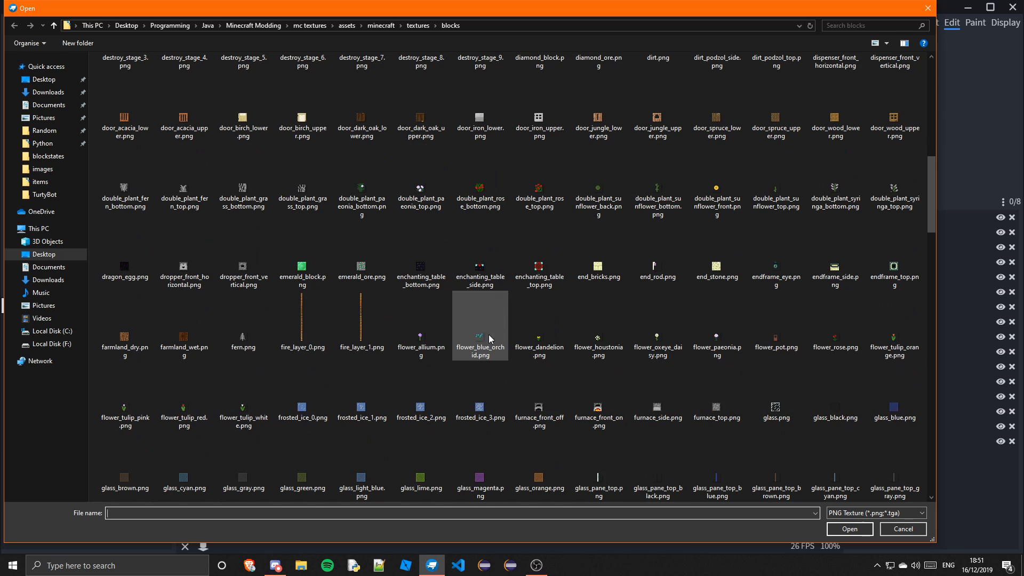
pyautogui.scroll(5, 500, 295)
pyautogui.click(480, 353)
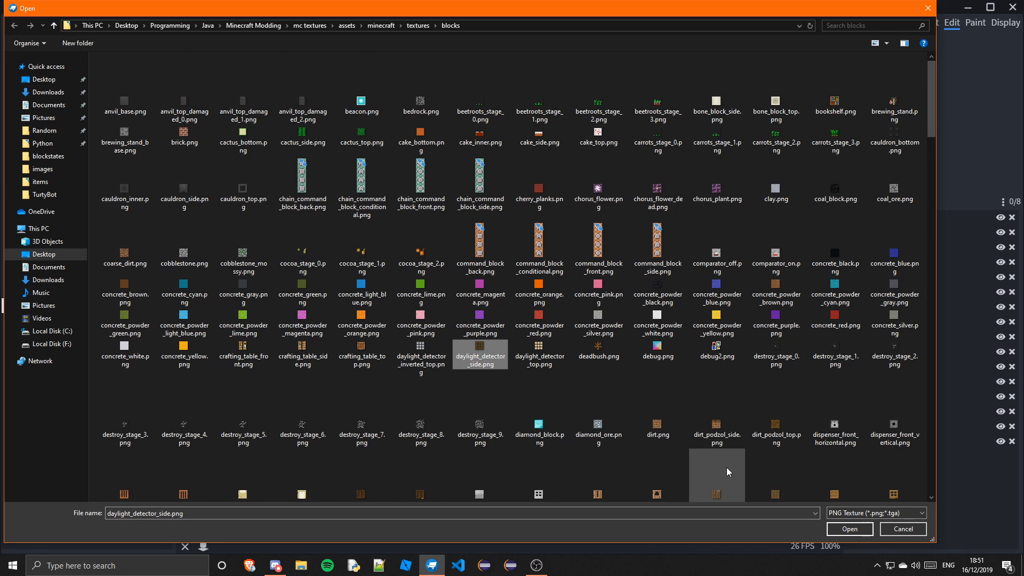
pyautogui.click(848, 531)
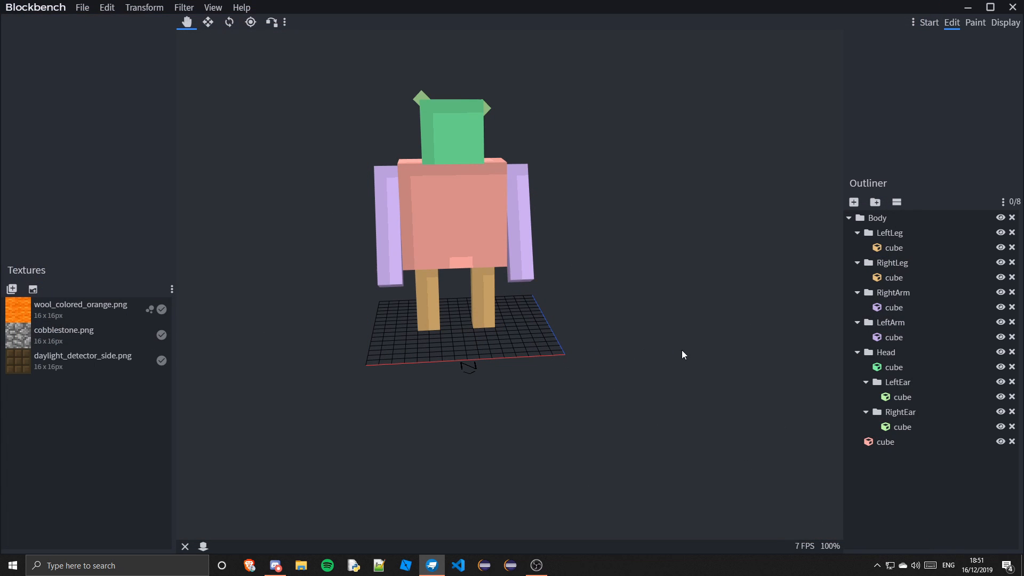
# Apply the daylight_detector_side texture to the body cube
pyautogui.click(428, 194)
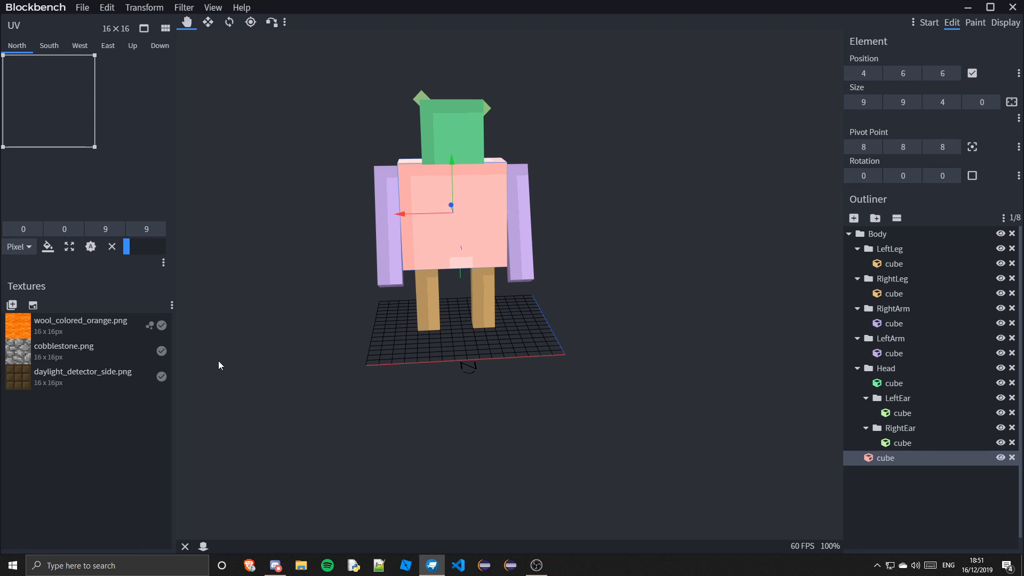
pyautogui.rightClick(79, 377)
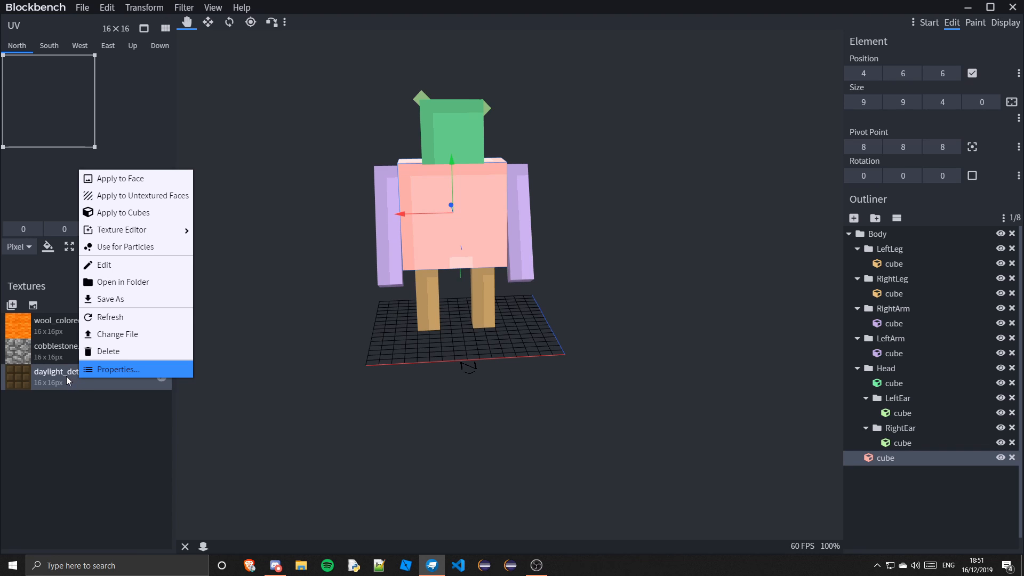
pyautogui.click(122, 212)
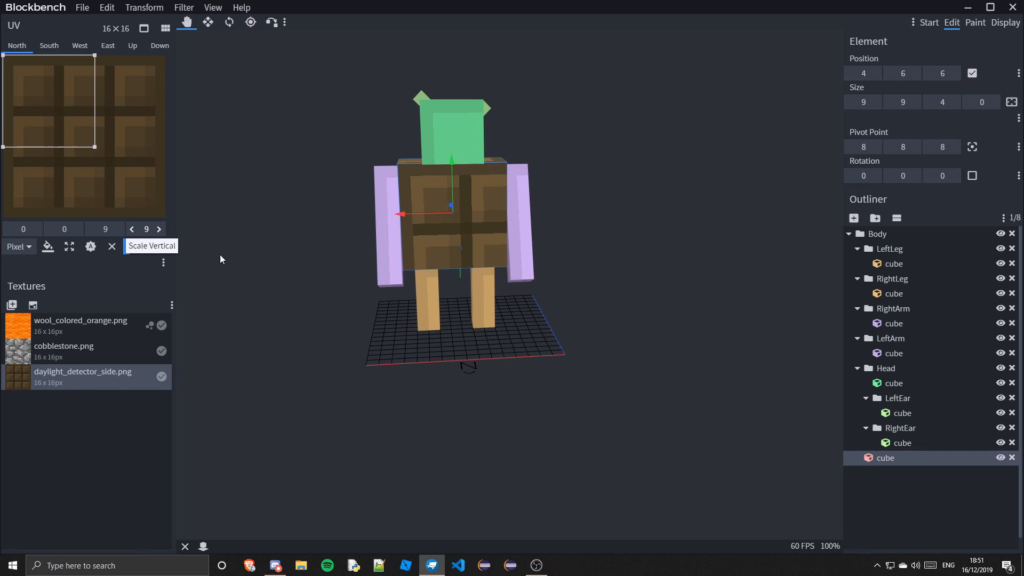
# Stretch the body's north face UV to cover the full texture, 0 0 to 16 16
pyautogui.moveTo(359, 290); pyautogui.dragTo(447, 423)
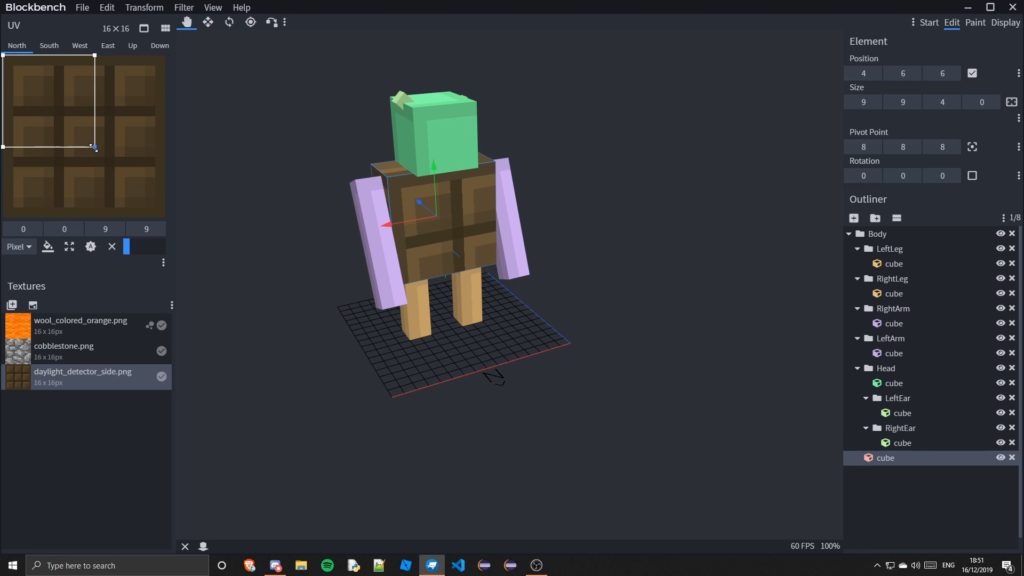
pyautogui.moveTo(95, 149); pyautogui.dragTo(168, 219)
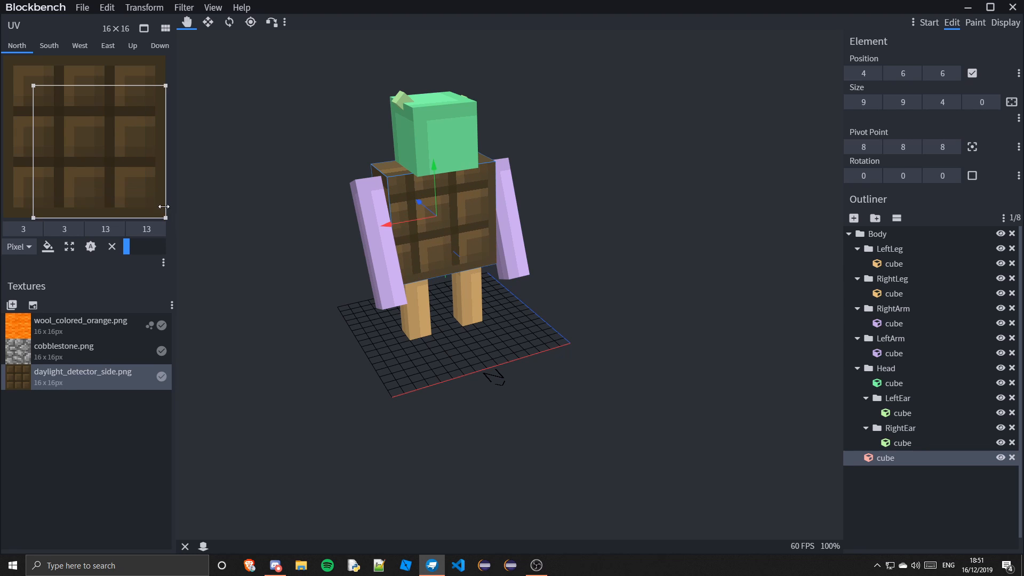
pyautogui.moveTo(35, 88); pyautogui.dragTo(2, 54)
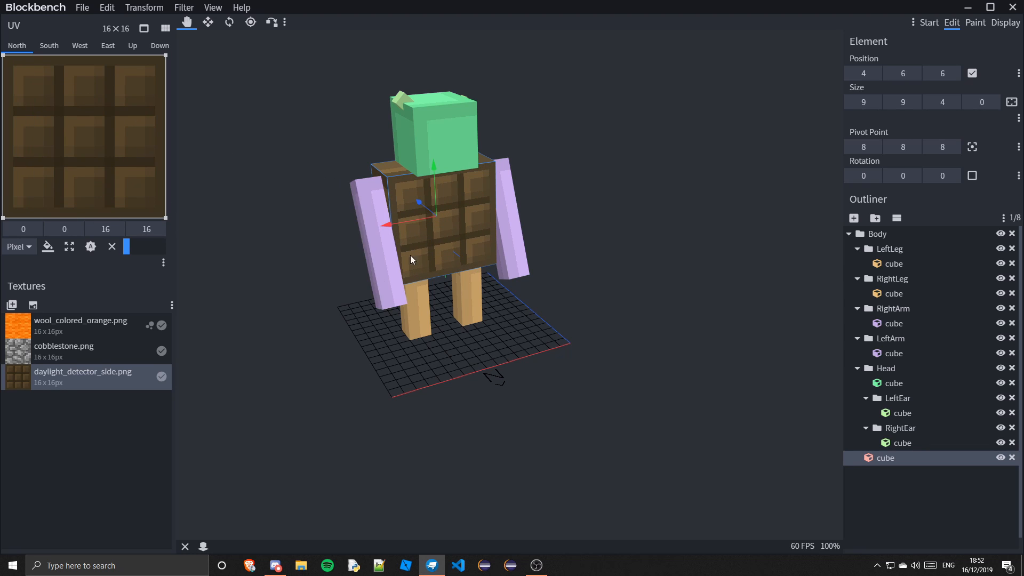
# Inspect the body cube's UV mapping on the south, west, east, up and down faces
pyautogui.moveTo(294, 324); pyautogui.dragTo(478, 342)
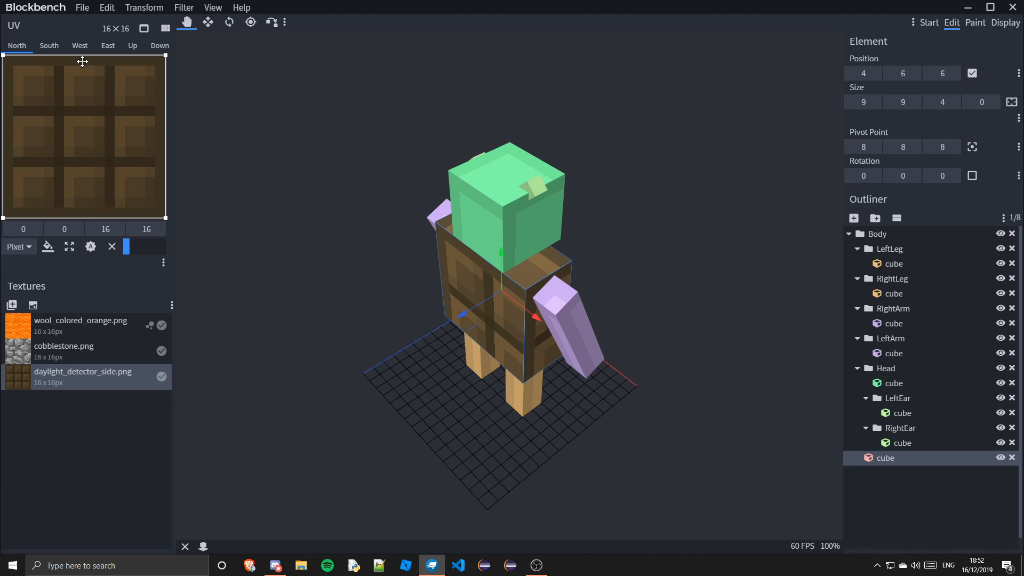
pyautogui.click(49, 47)
pyautogui.click(80, 47)
pyautogui.click(108, 47)
pyautogui.click(132, 46)
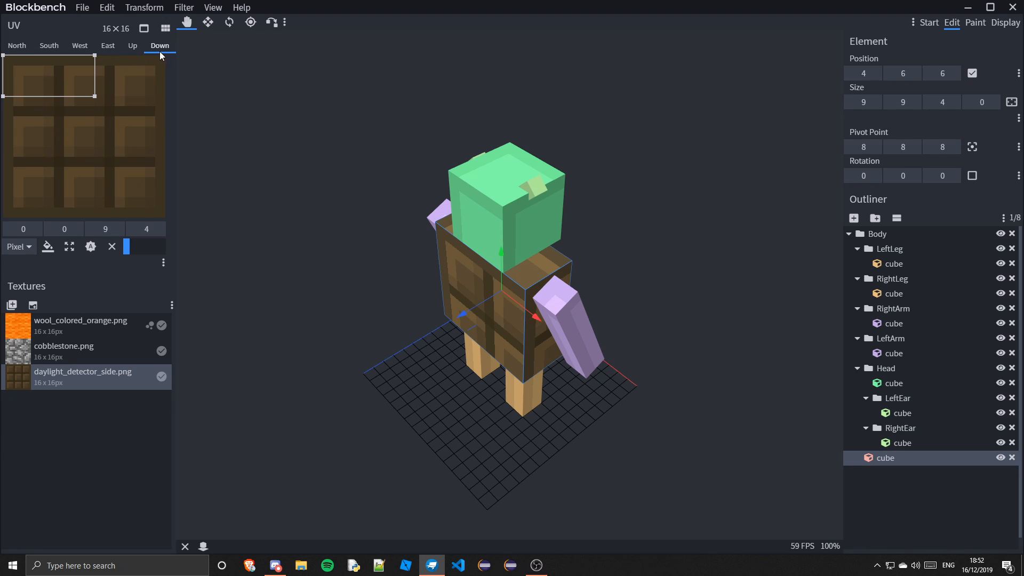
pyautogui.click(17, 51)
pyautogui.click(918, 497)
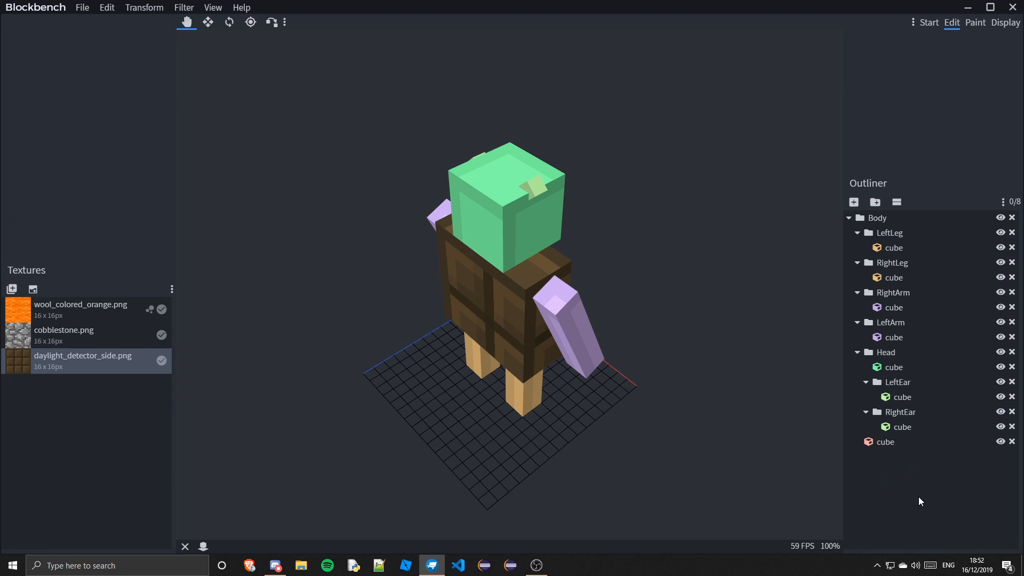
pyautogui.click(885, 445)
pyautogui.moveTo(790, 422); pyautogui.dragTo(601, 414)
pyautogui.click(896, 521)
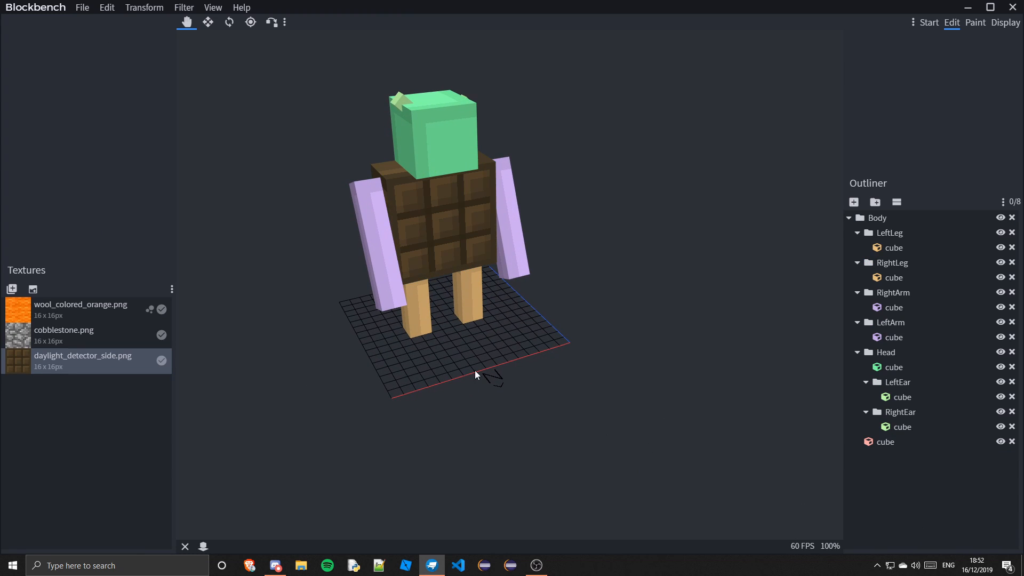
# Apply the cobblestone texture to both arm cubes
pyautogui.moveTo(472, 245); pyautogui.dragTo(568, 348)
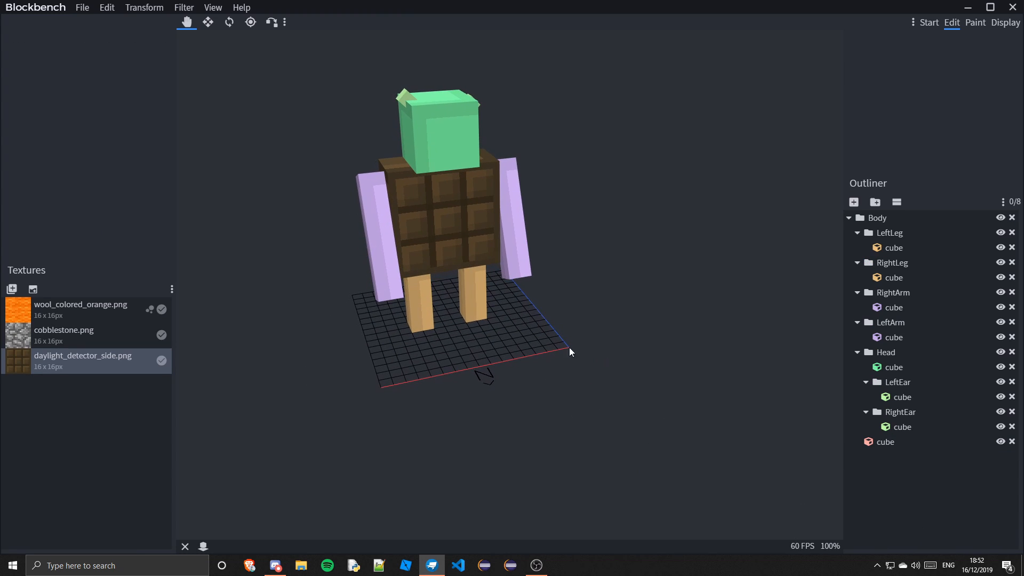
pyautogui.click(507, 233)
pyautogui.rightClick(54, 357)
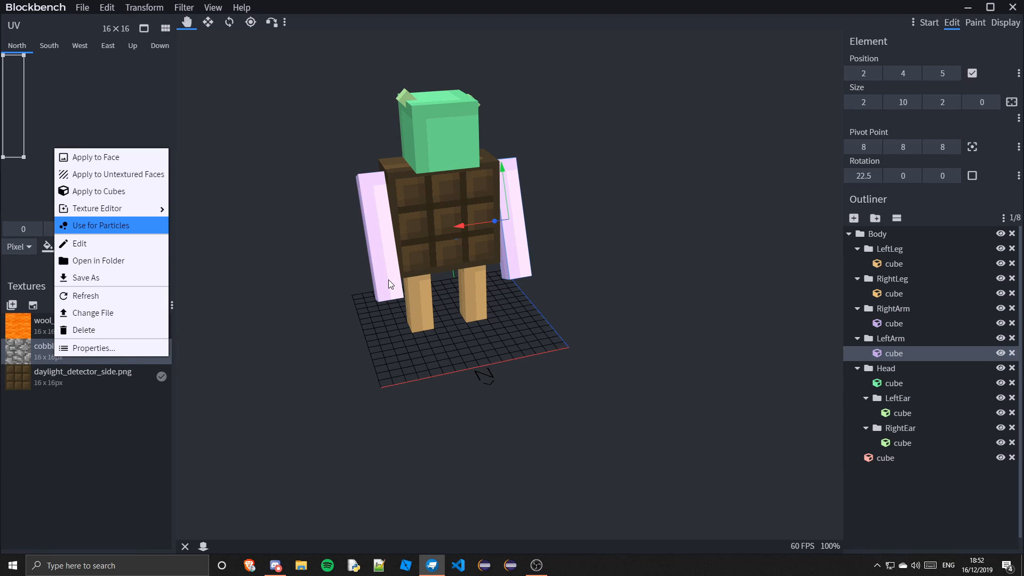
pyautogui.keyDown('shift'); pyautogui.click(389, 280); pyautogui.keyUp('shift')
pyautogui.rightClick(55, 350)
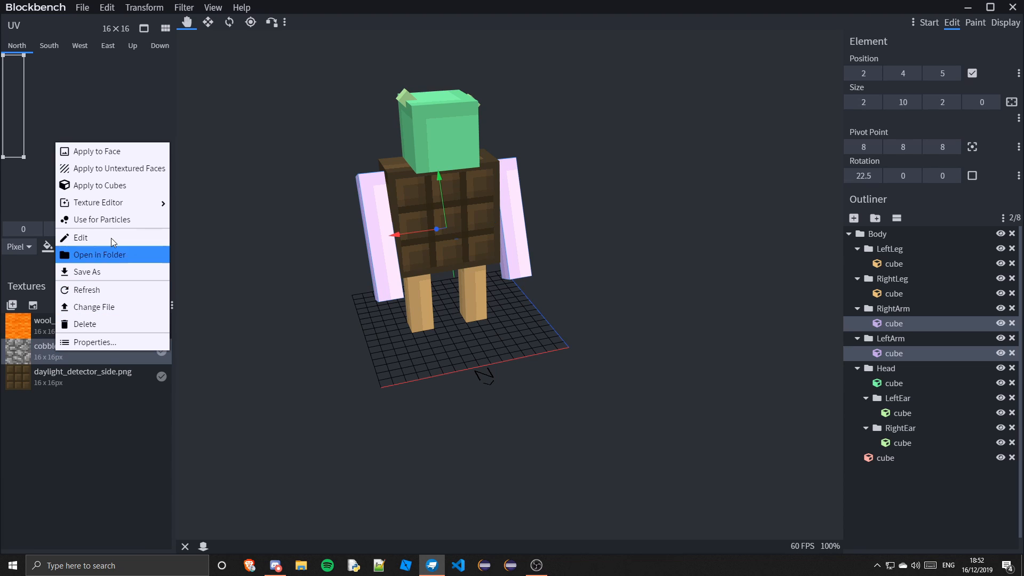
pyautogui.click(102, 185)
# Apply the wool_colored_orange texture to both leg cubes
pyautogui.click(478, 303)
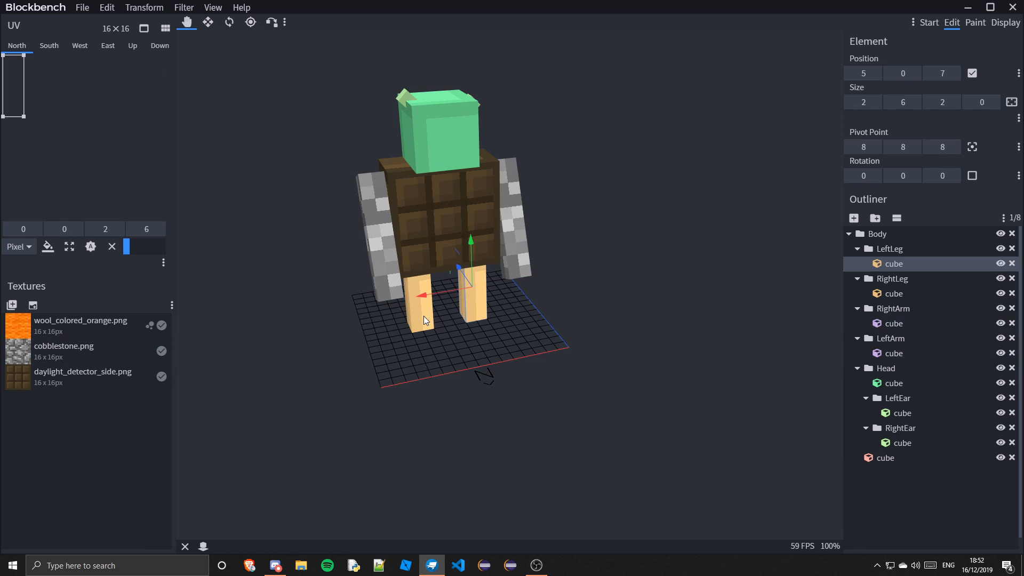
pyautogui.keyDown('shift'); pyautogui.click(421, 314); pyautogui.keyUp('shift')
pyautogui.rightClick(80, 331)
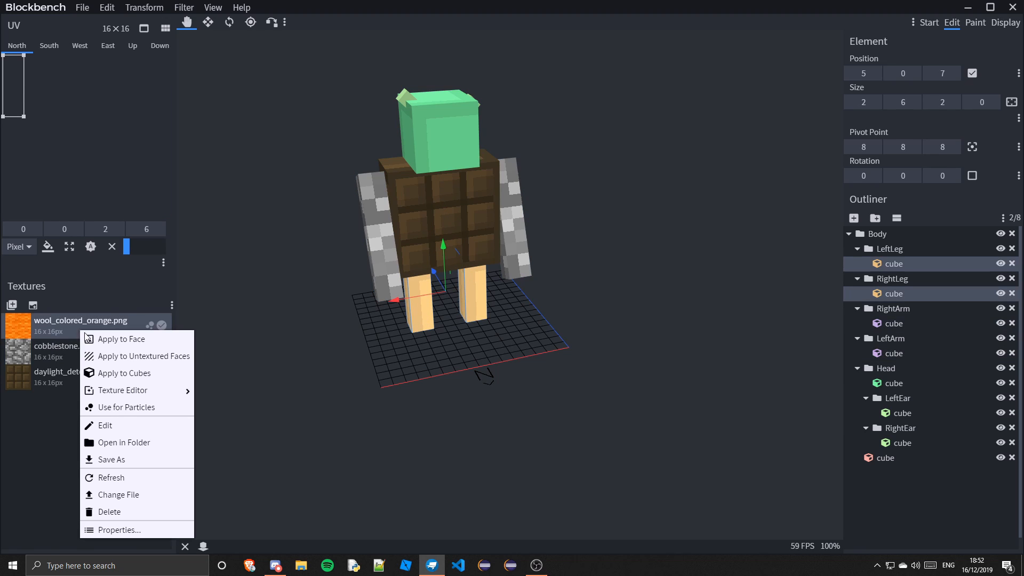
pyautogui.click(136, 375)
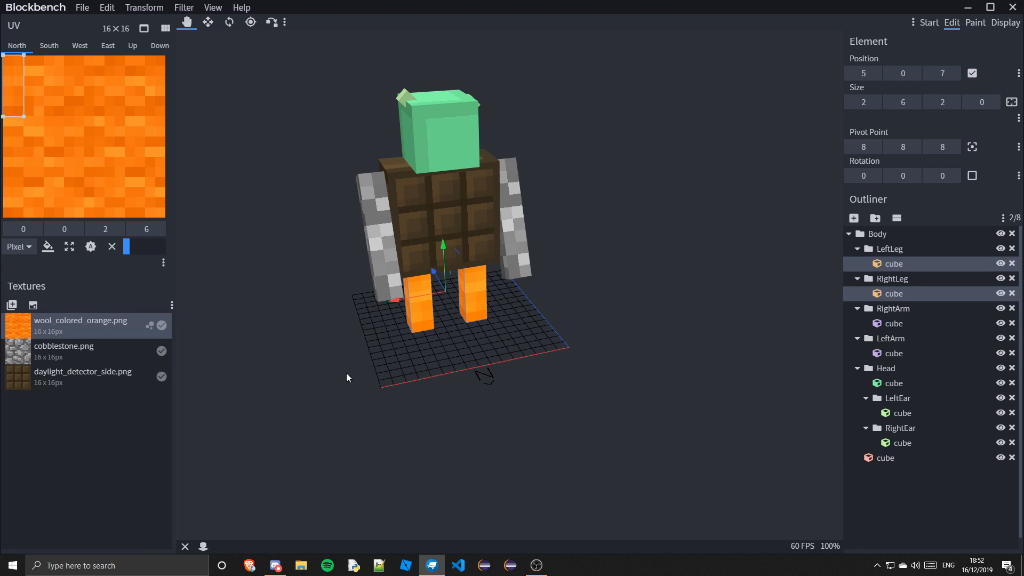
# Import the cherry_planks.png texture from the blocks textures folder
pyautogui.click(12, 304)
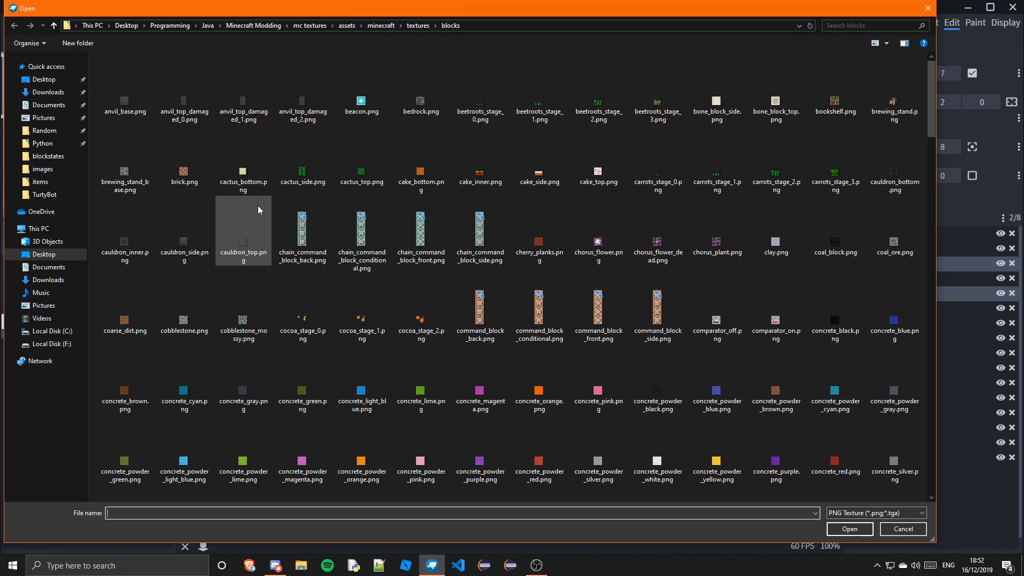
pyautogui.scroll(-3, 259, 209)
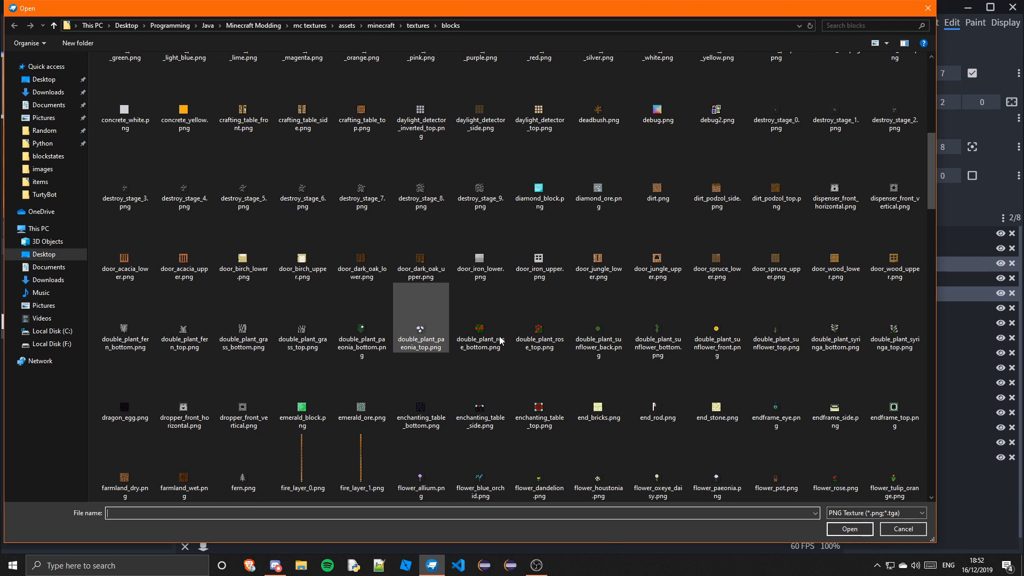
pyautogui.scroll(-3, 409, 401)
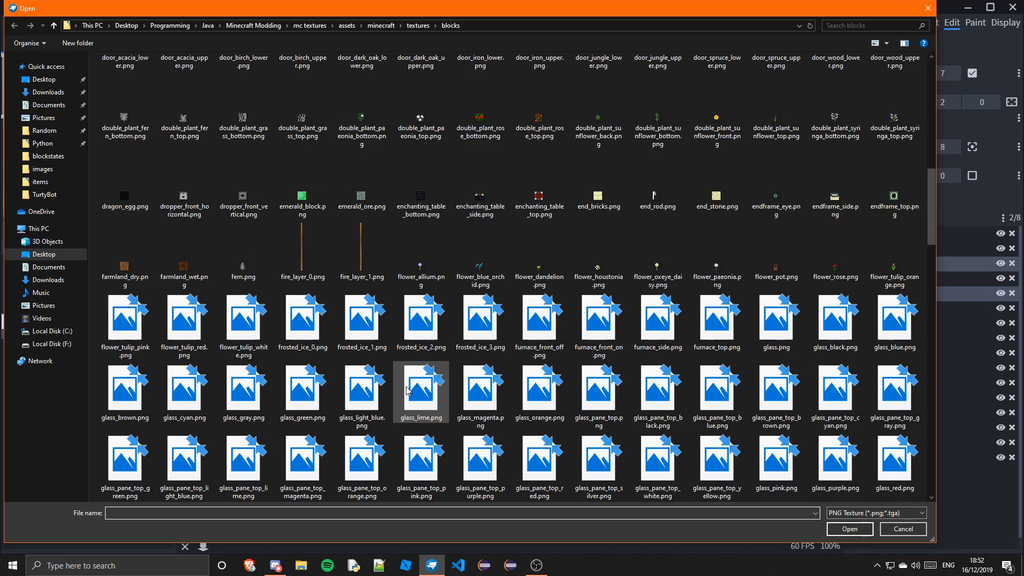
pyautogui.scroll(6, 458, 268)
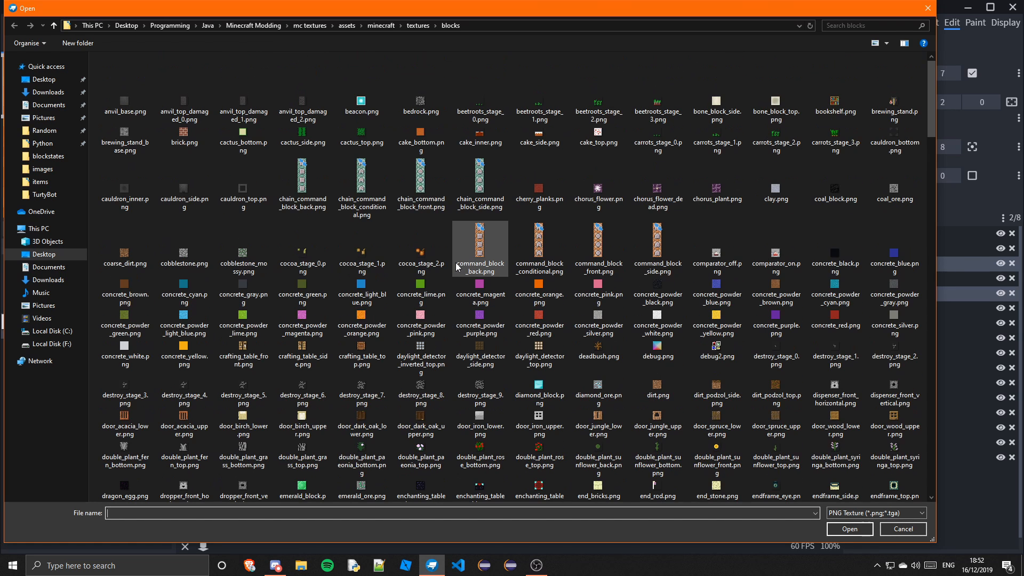
pyautogui.click(538, 192)
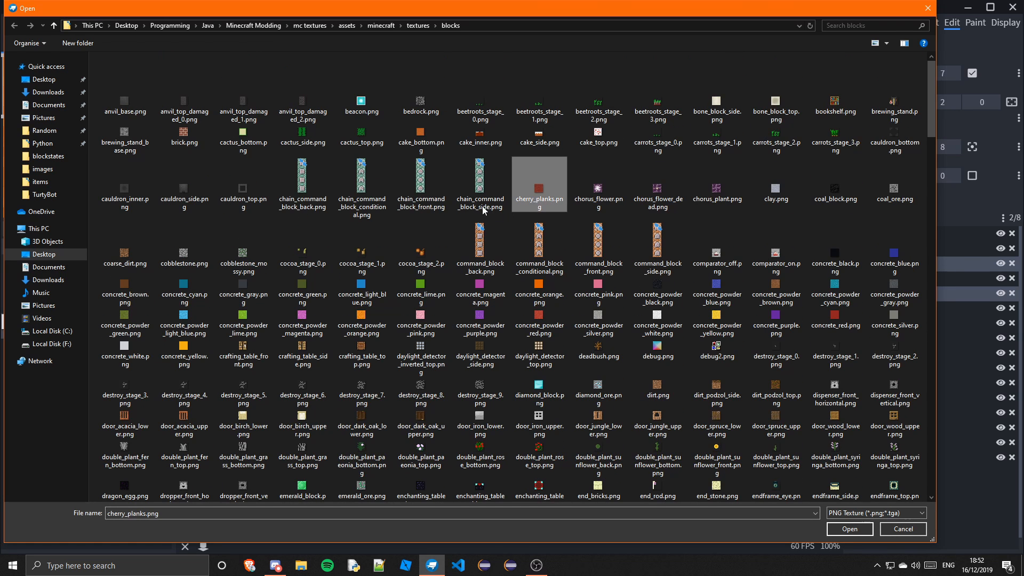
pyautogui.click(840, 530)
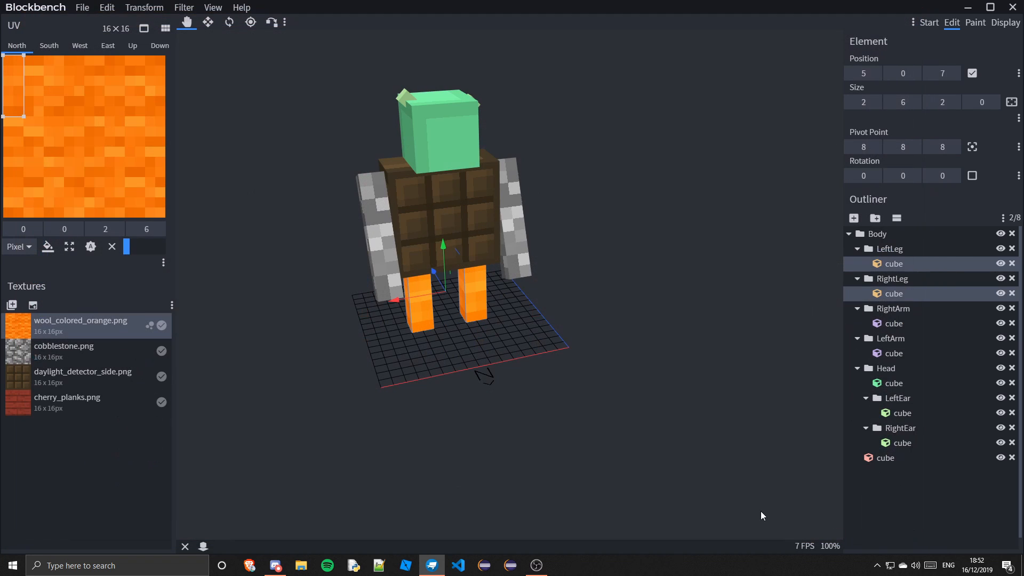
# Apply the cherry_planks texture to the head cube
pyautogui.click(94, 395)
pyautogui.click(411, 107)
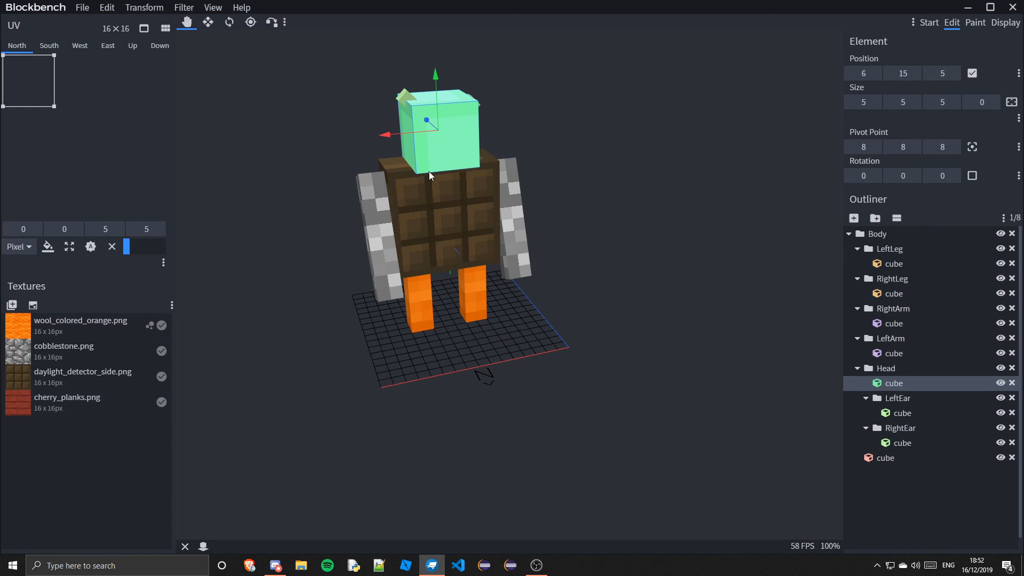
pyautogui.rightClick(56, 393)
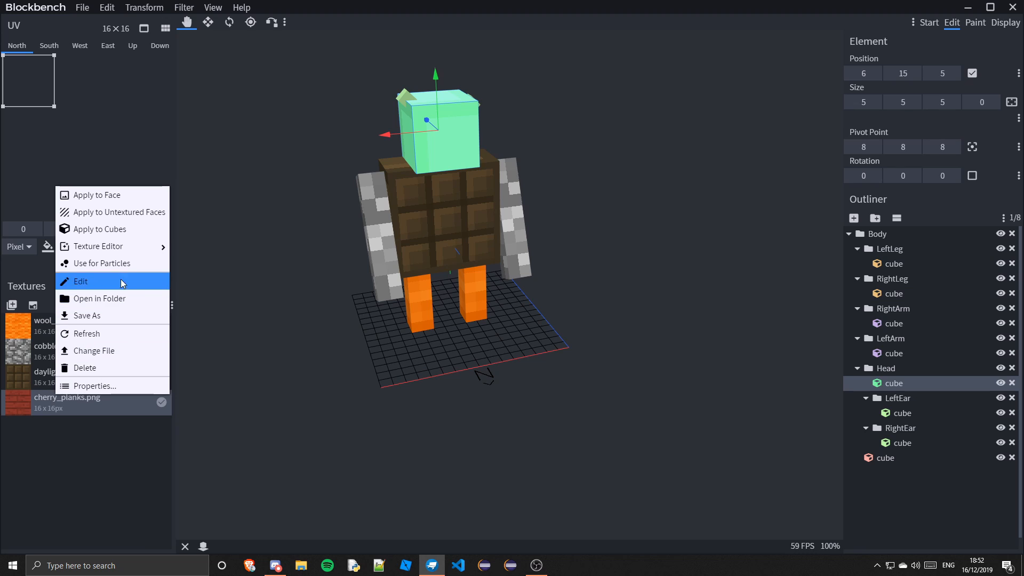
pyautogui.click(107, 228)
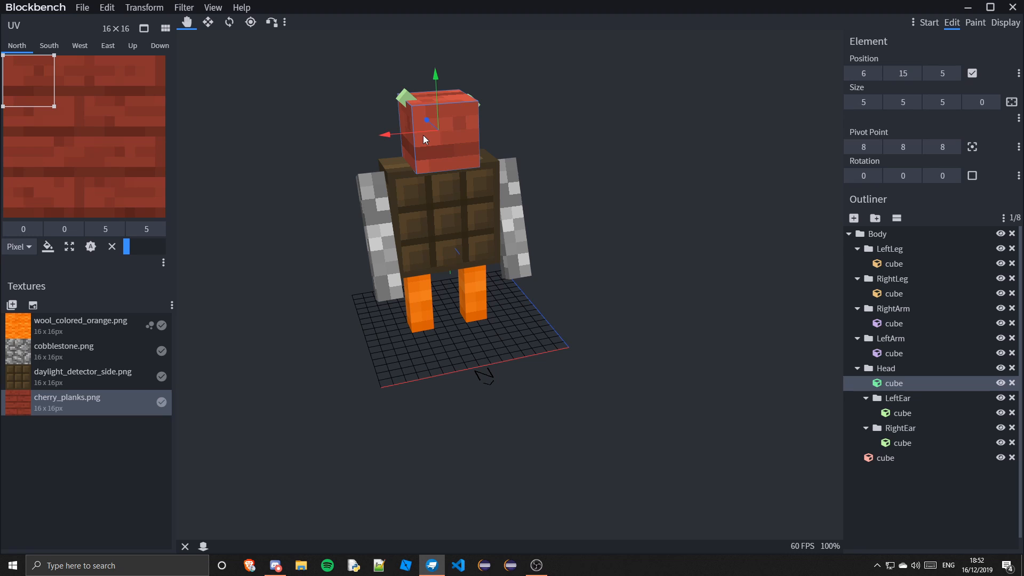
# Import the bone_block_side.png texture from the blocks textures folder
pyautogui.click(12, 305)
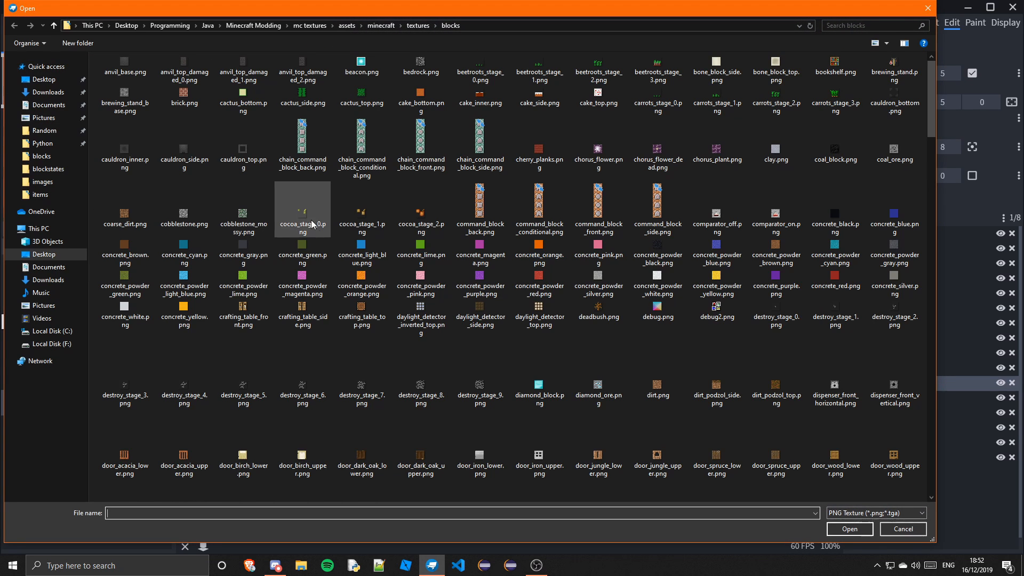
pyautogui.click(404, 103)
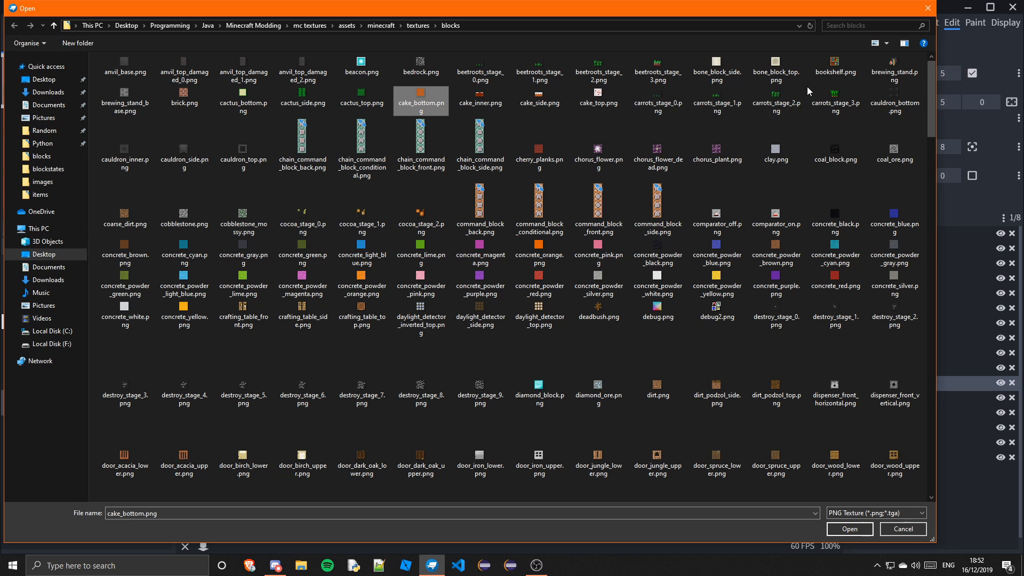
pyautogui.click(717, 69)
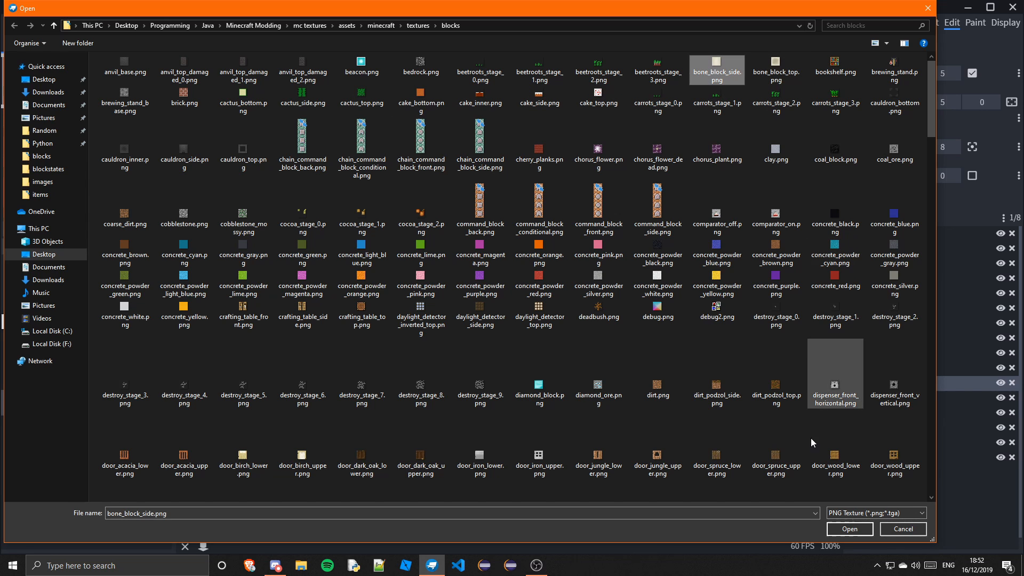
pyautogui.click(840, 531)
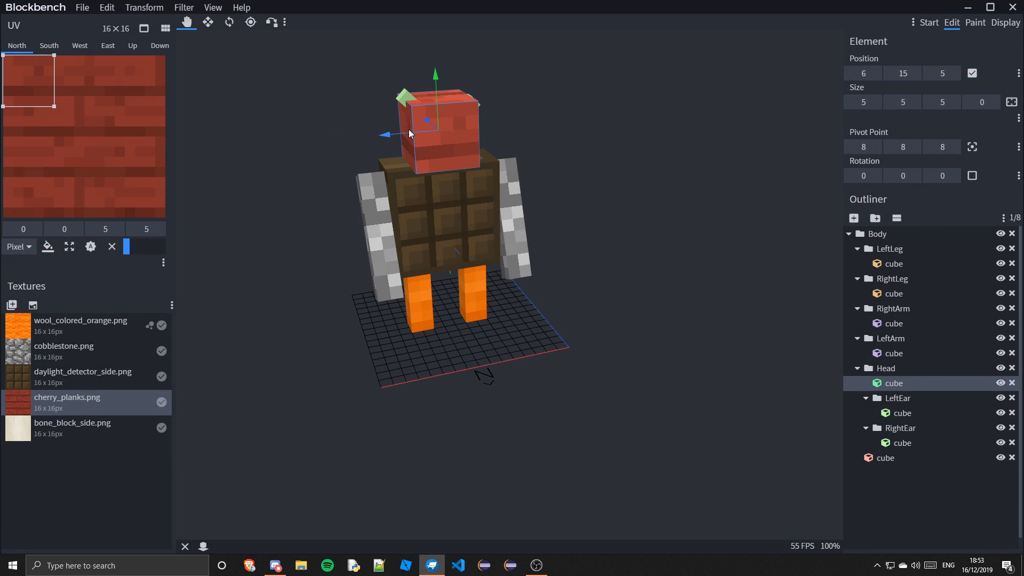
# Apply the bone_block_side texture to both ear cubes
pyautogui.click(408, 95)
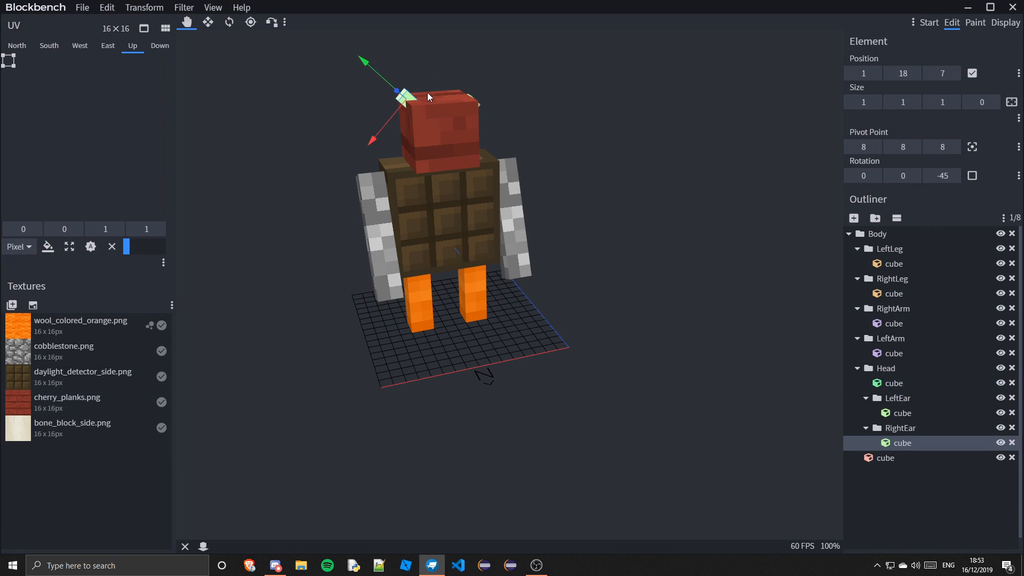
pyautogui.keyDown('shift'); pyautogui.click(469, 95); pyautogui.keyUp('shift')
pyautogui.rightClick(56, 437)
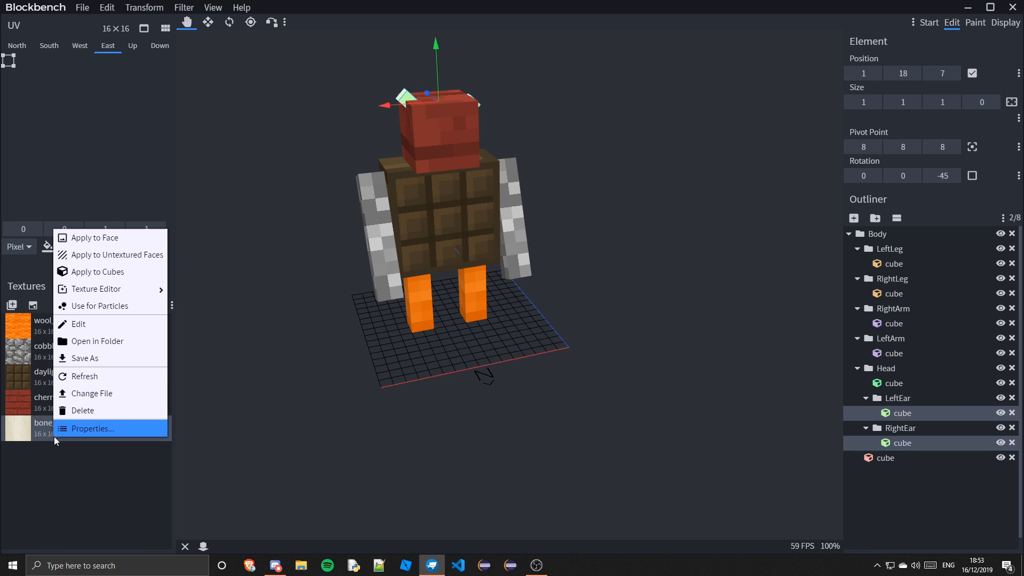
pyautogui.click(98, 268)
pyautogui.click(950, 521)
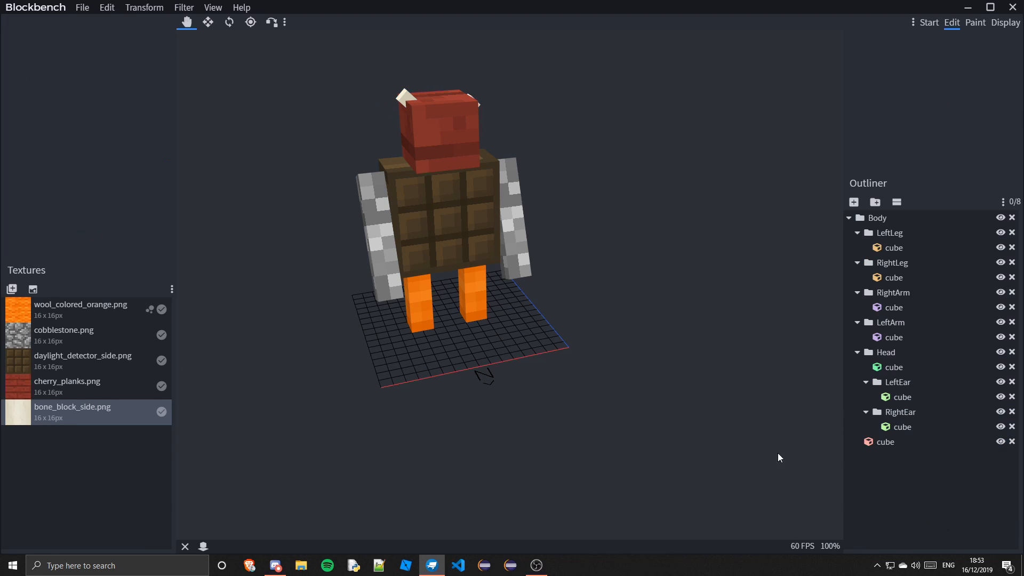
# Select the model's cubes and orbit around the model to inspect the applied textures from several angles
pyautogui.moveTo(718, 403); pyautogui.dragTo(682, 386)
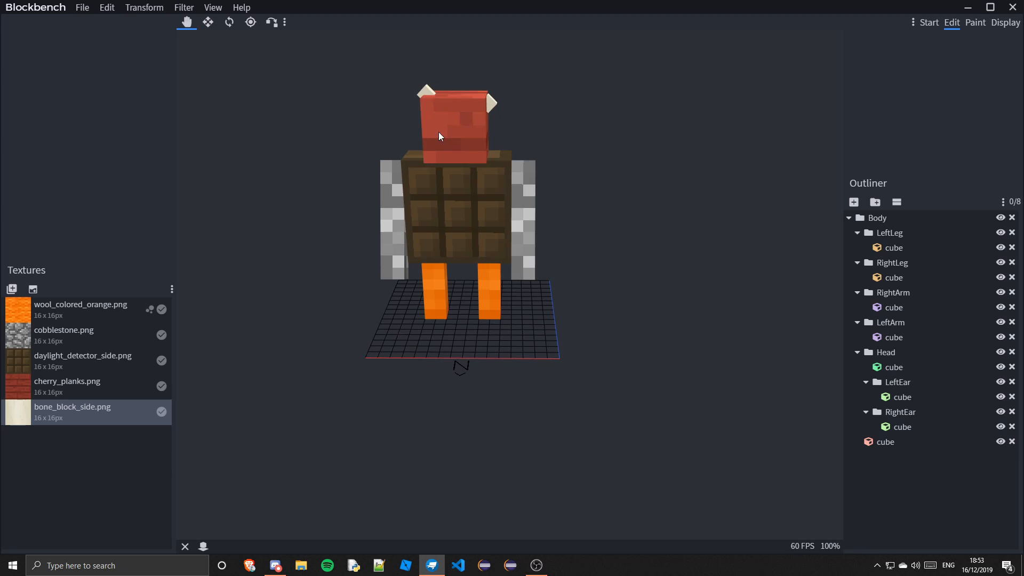
pyautogui.click(524, 228)
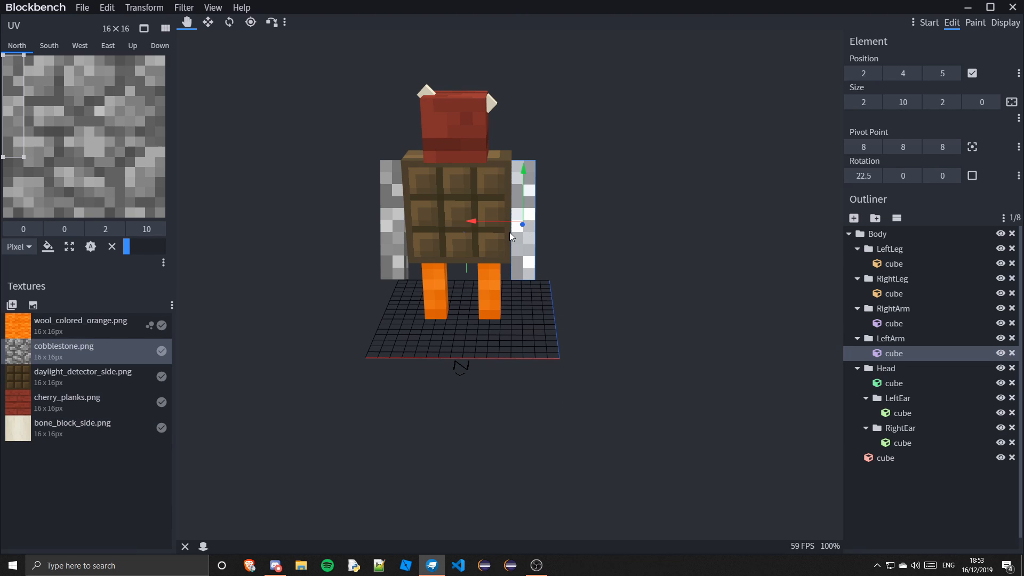
pyautogui.keyDown('ctrl'); pyautogui.click(418, 221); pyautogui.keyUp('ctrl')
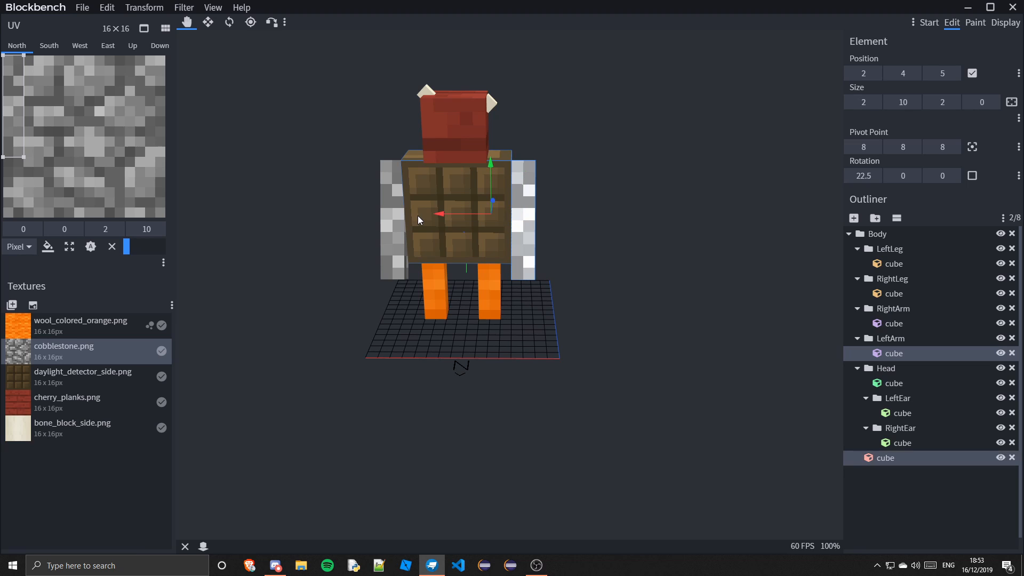
pyautogui.keyDown('ctrl'); pyautogui.click(402, 248); pyautogui.keyUp('ctrl')
pyautogui.keyDown('ctrl'); pyautogui.click(436, 298); pyautogui.keyUp('ctrl')
pyautogui.keyDown('ctrl'); pyautogui.click(487, 292); pyautogui.keyUp('ctrl')
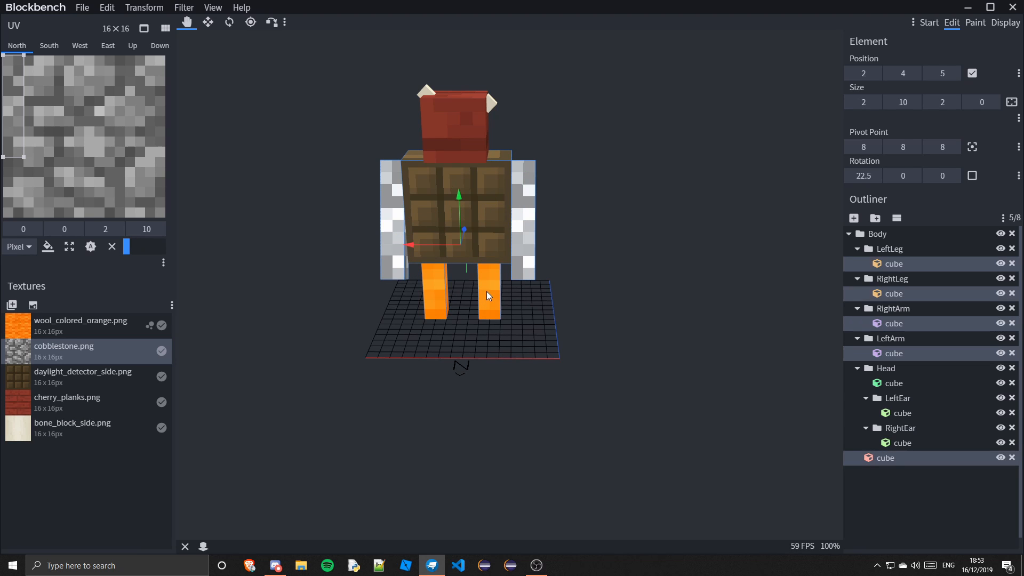
pyautogui.keyDown('ctrl'); pyautogui.click(479, 112); pyautogui.keyUp('ctrl')
pyautogui.keyDown('ctrl'); pyautogui.click(427, 92); pyautogui.keyUp('ctrl')
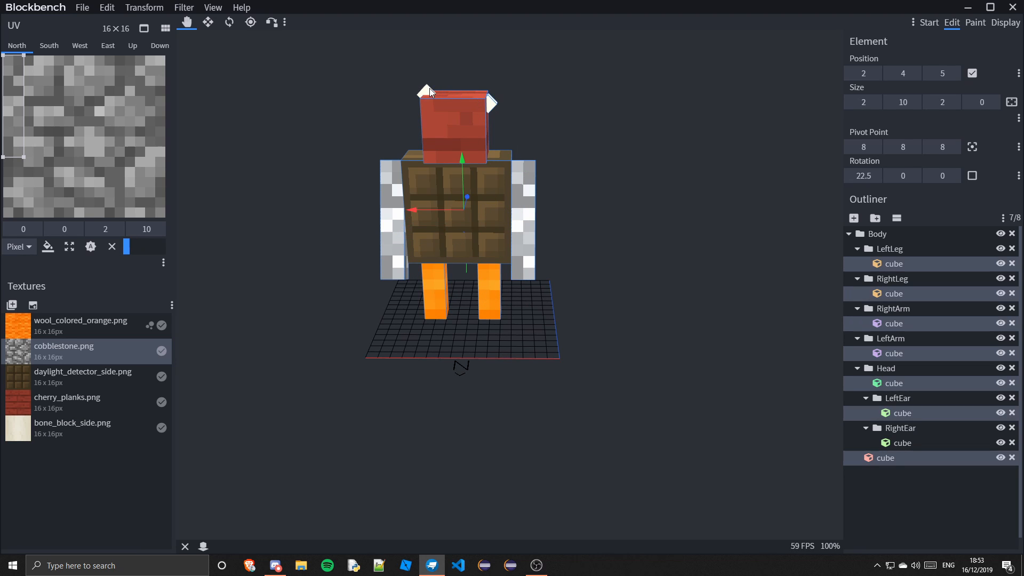
pyautogui.keyDown('ctrl'); pyautogui.click(491, 104); pyautogui.keyUp('ctrl')
pyautogui.moveTo(491, 105); pyautogui.dragTo(604, 104)
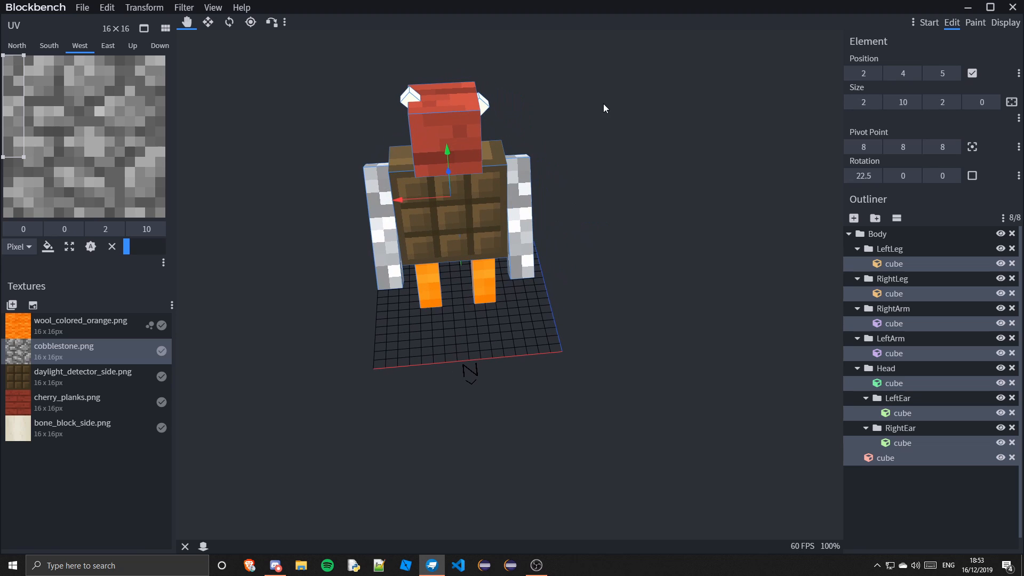
pyautogui.click(914, 536)
pyautogui.moveTo(551, 181); pyautogui.dragTo(523, 210)
pyautogui.click(523, 200)
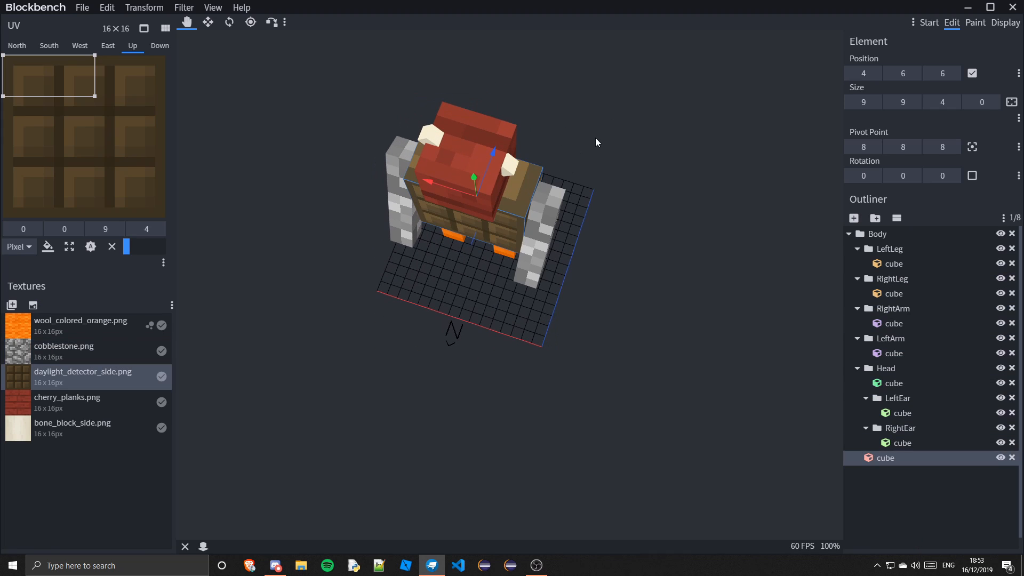
pyautogui.moveTo(606, 308); pyautogui.dragTo(619, 251)
pyautogui.click(836, 484)
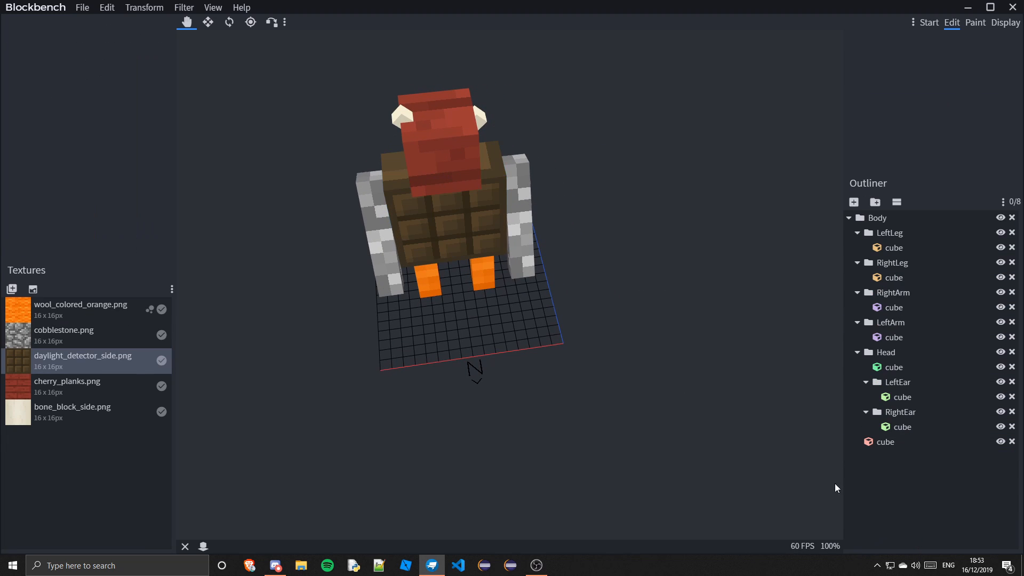
pyautogui.moveTo(557, 82); pyautogui.dragTo(629, 23)
pyautogui.press('super+d')
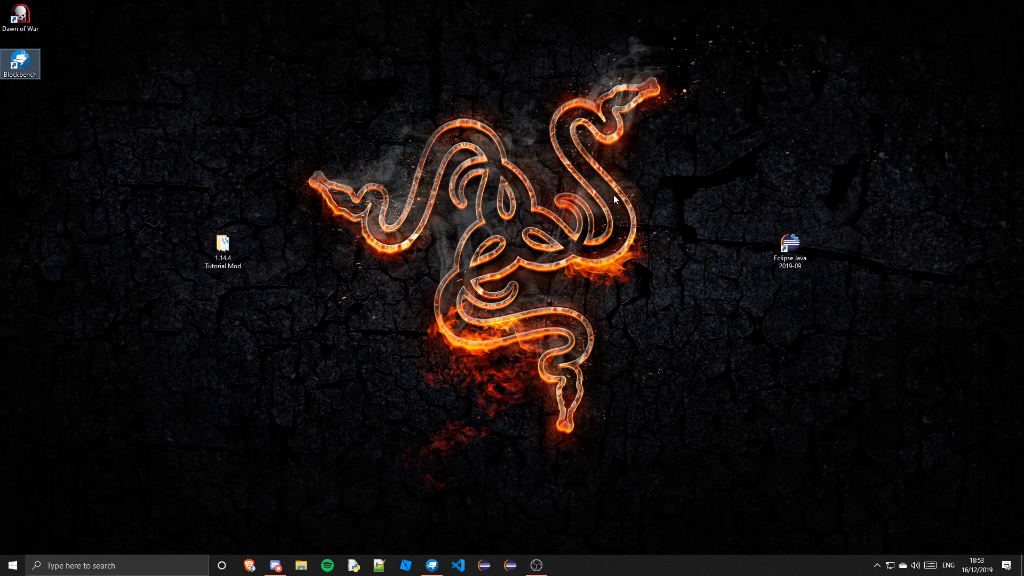
pyautogui.moveTo(766, 125); pyautogui.dragTo(565, 299)
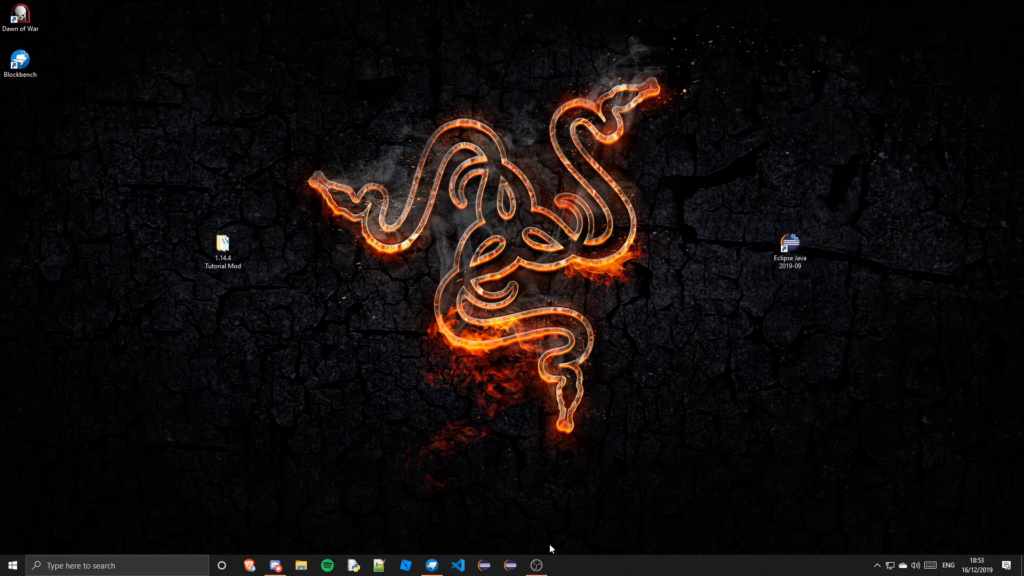
pyautogui.click(432, 565)
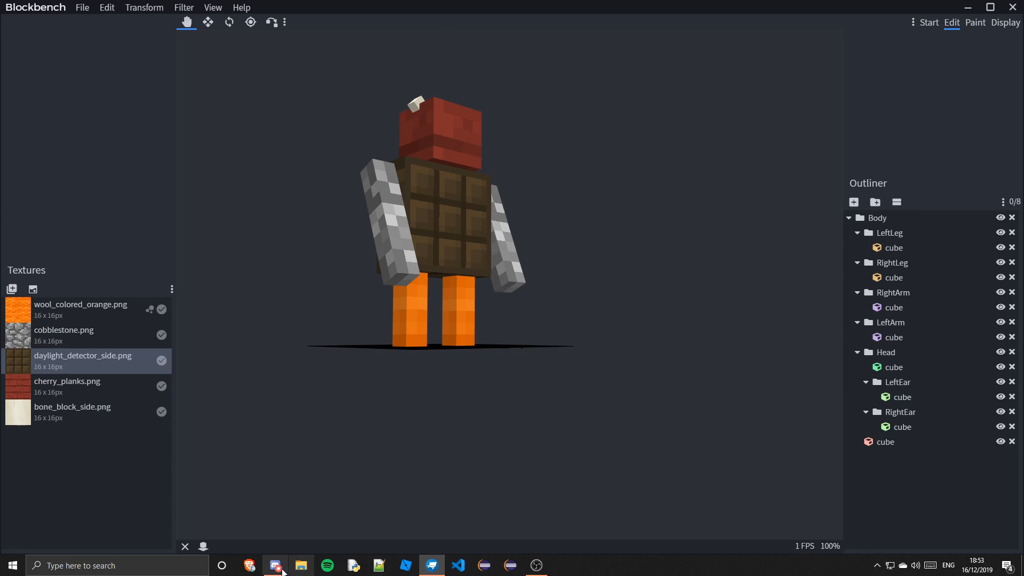
# Select all of the model's cubes and apply Relative Auto UV to their north and south faces
pyautogui.moveTo(615, 371); pyautogui.dragTo(647, 215)
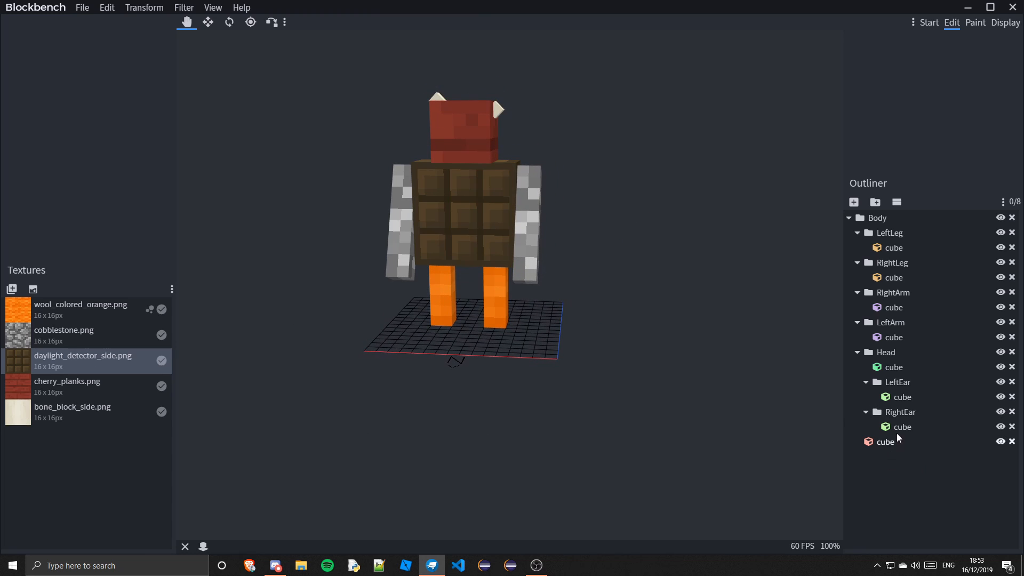
pyautogui.click(877, 218)
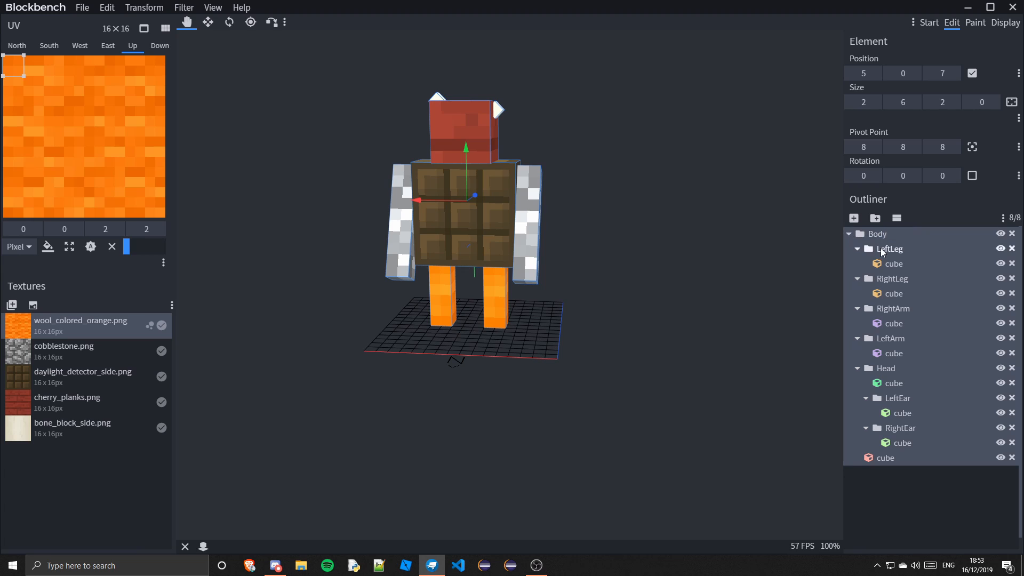
pyautogui.click(19, 47)
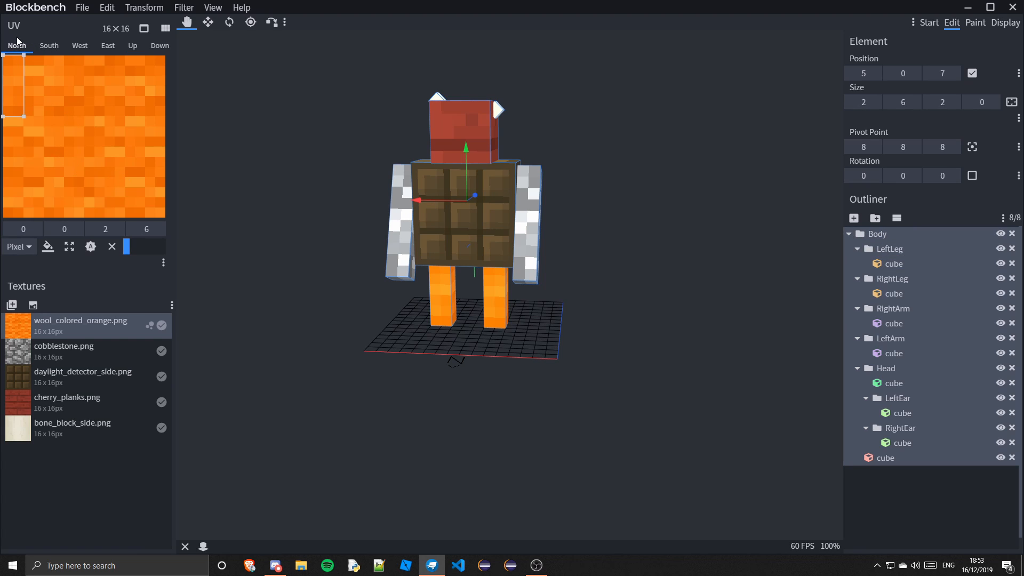
pyautogui.rightClick(47, 112)
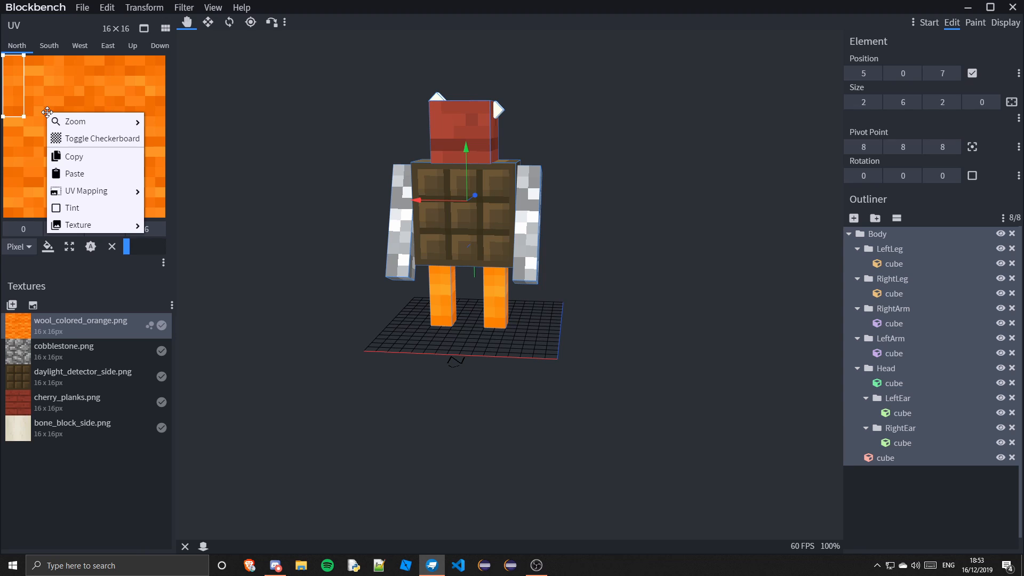
pyautogui.moveTo(85, 195)
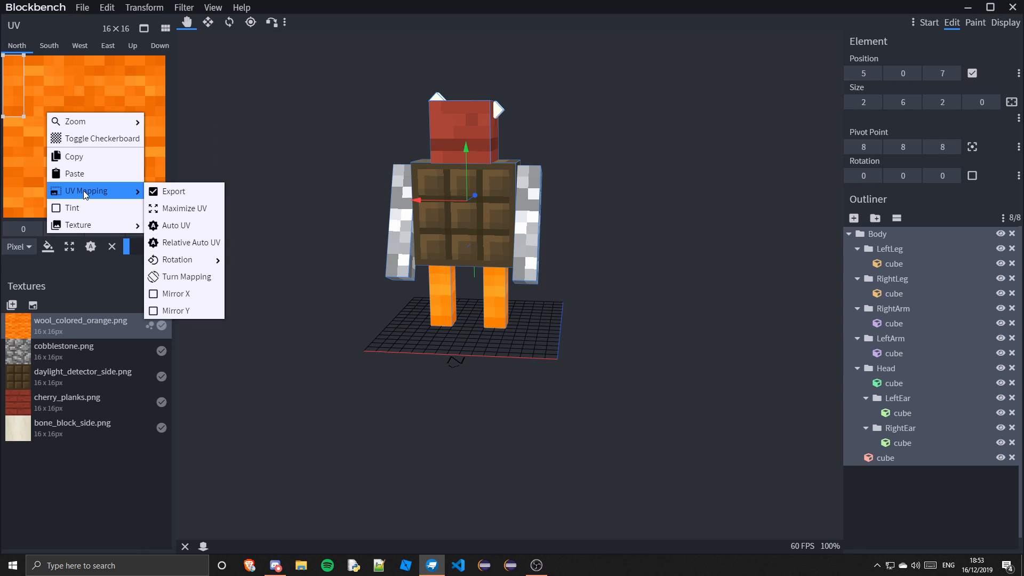
pyautogui.click(193, 242)
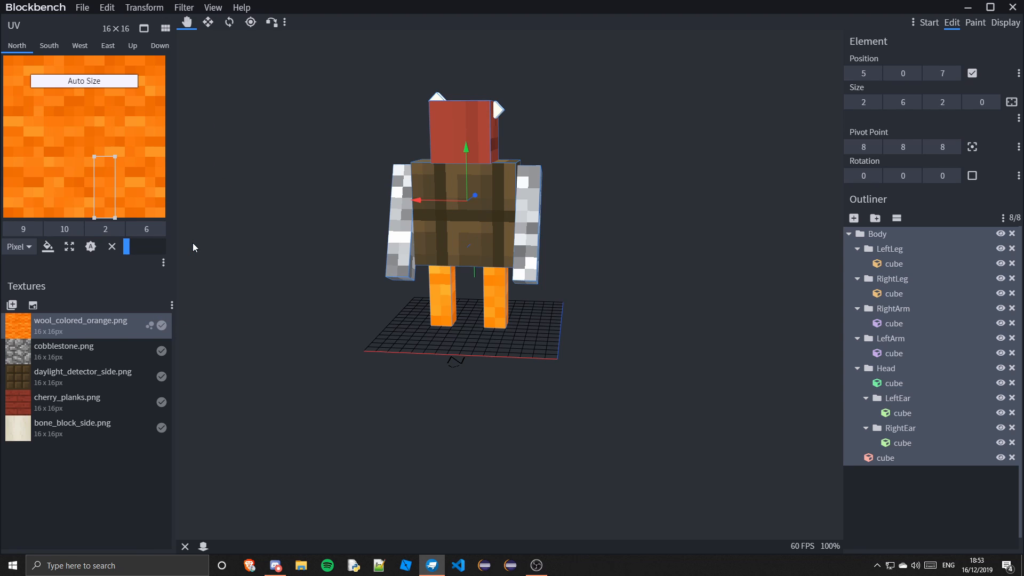
pyautogui.click(49, 46)
pyautogui.rightClick(98, 169)
pyautogui.moveTo(134, 246)
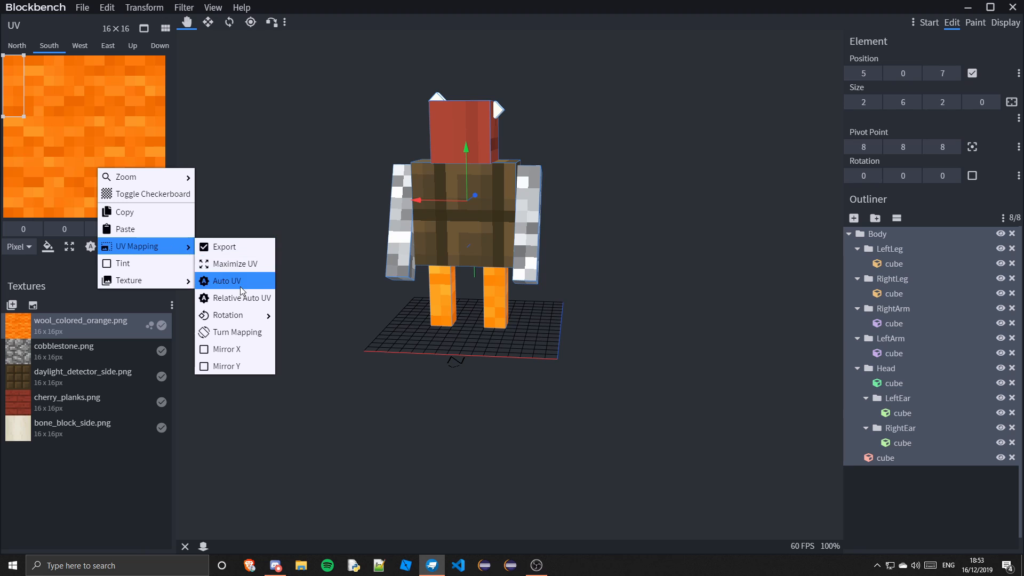
pyautogui.click(224, 296)
# Apply Relative Auto UV to the west and east faces of all selected cubes
pyautogui.click(80, 46)
pyautogui.rightClick(93, 104)
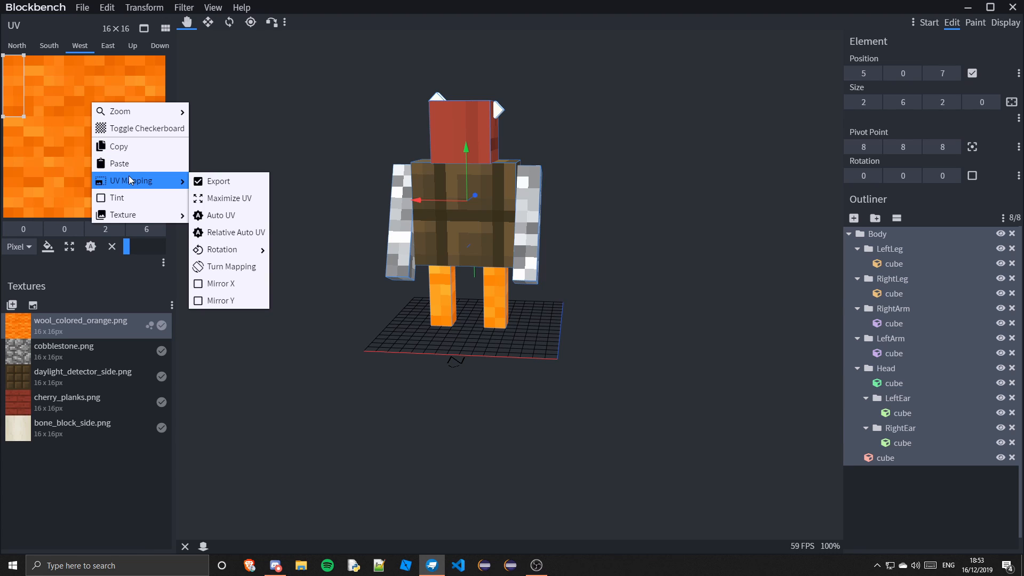
pyautogui.moveTo(186, 187)
pyautogui.click(229, 233)
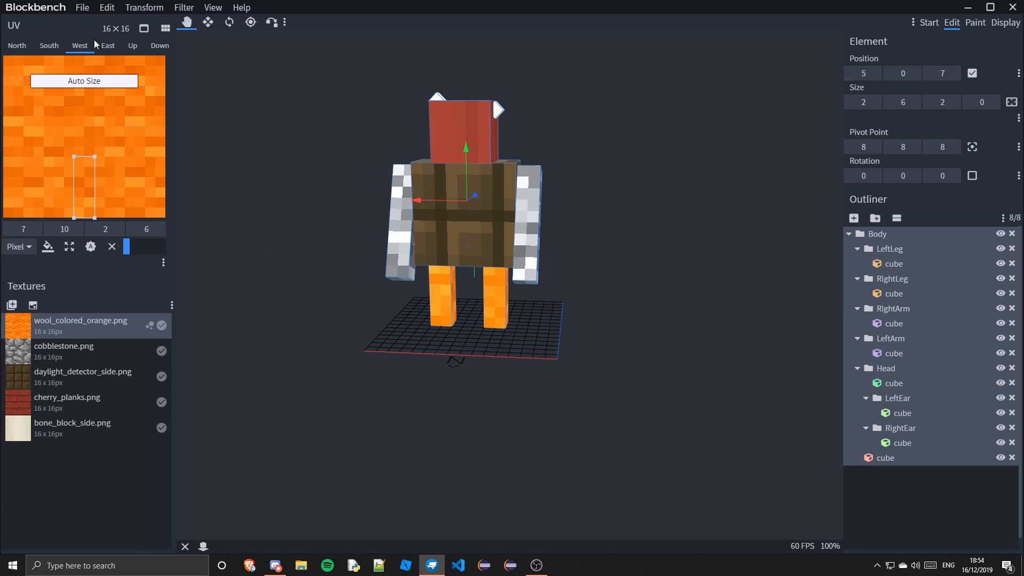
pyautogui.click(107, 45)
pyautogui.rightClick(139, 127)
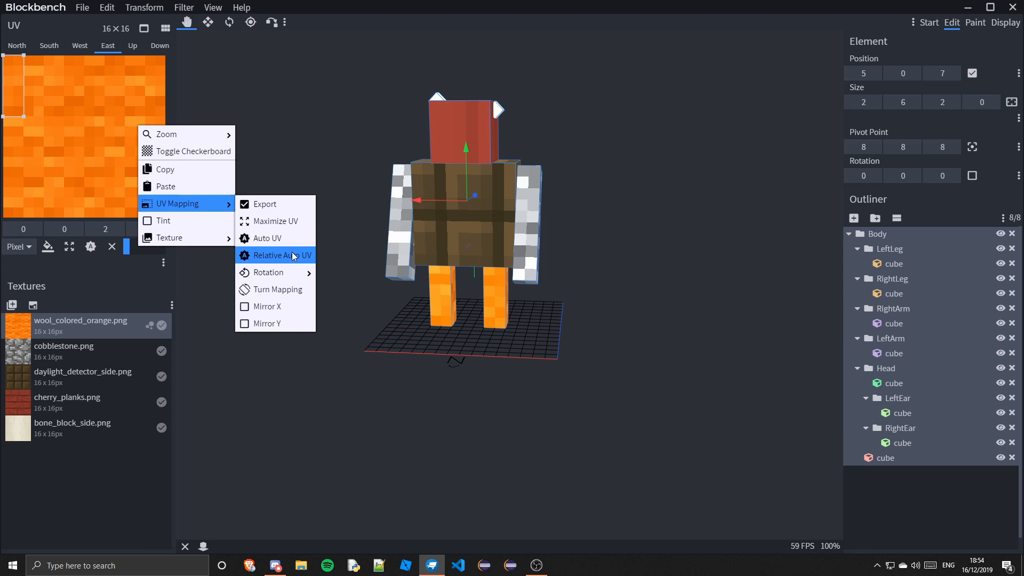
pyautogui.click(269, 254)
# Apply Relative Auto UV to the up and down faces of all selected cubes
pyautogui.click(133, 46)
pyautogui.rightClick(92, 142)
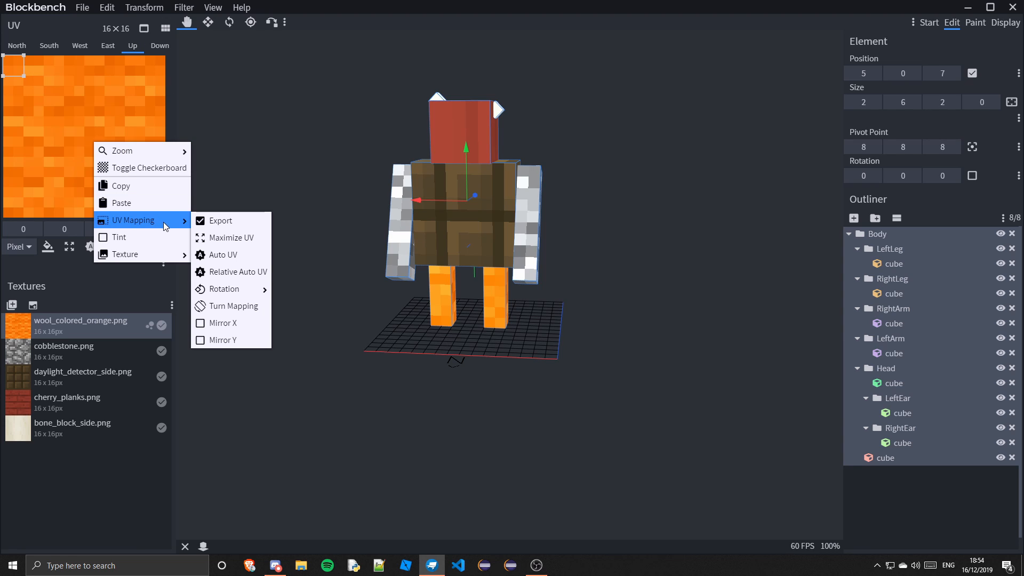
pyautogui.click(240, 269)
pyautogui.click(160, 46)
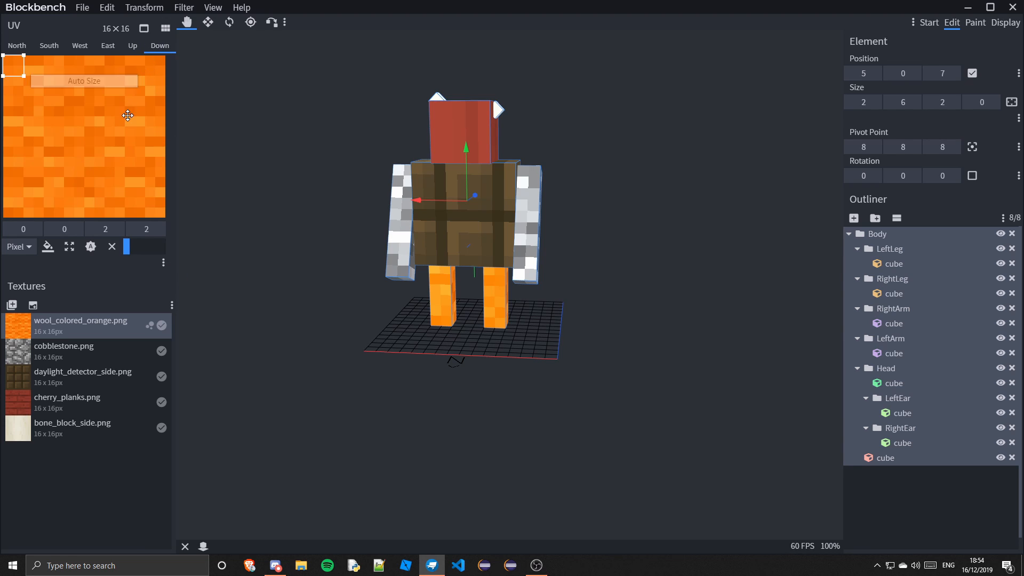
pyautogui.rightClick(128, 118)
pyautogui.moveTo(182, 194)
pyautogui.click(256, 229)
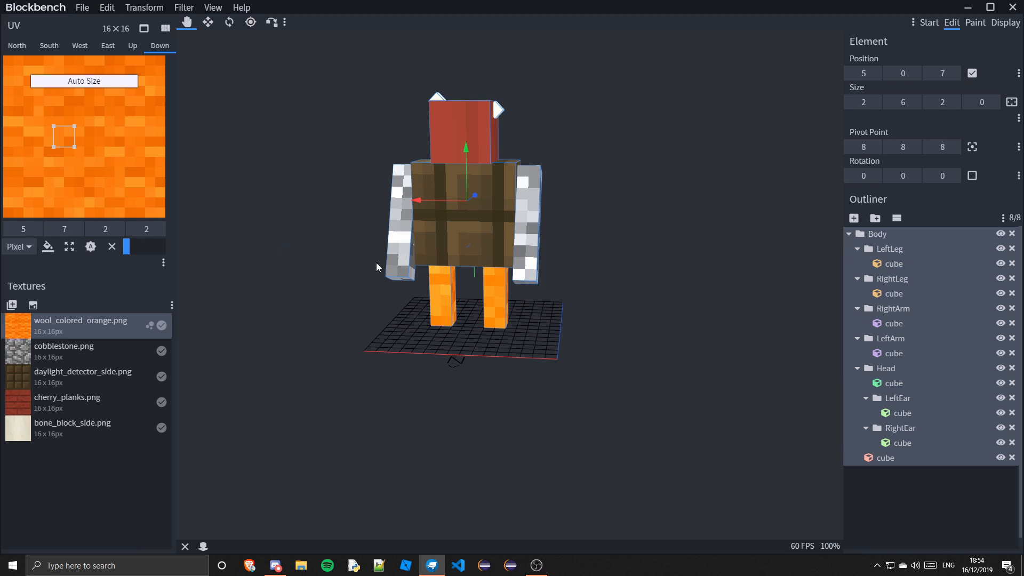
# Select the head cube and apply Auto UV to its north face
pyautogui.click(878, 538)
pyautogui.moveTo(728, 376); pyautogui.dragTo(374, 388)
pyautogui.moveTo(674, 441); pyautogui.dragTo(405, 343)
pyautogui.moveTo(612, 385); pyautogui.dragTo(802, 361)
pyautogui.moveTo(551, 163); pyautogui.dragTo(794, 213)
pyautogui.moveTo(631, 238); pyautogui.dragTo(501, 132)
pyautogui.click(519, 108)
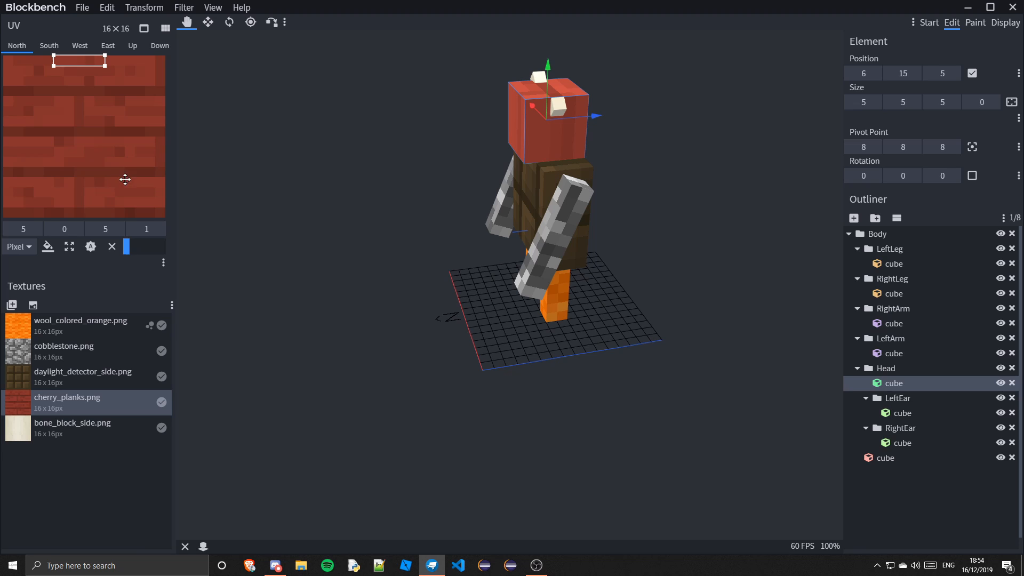
pyautogui.moveTo(354, 318); pyautogui.dragTo(415, 301)
pyautogui.rightClick(92, 129)
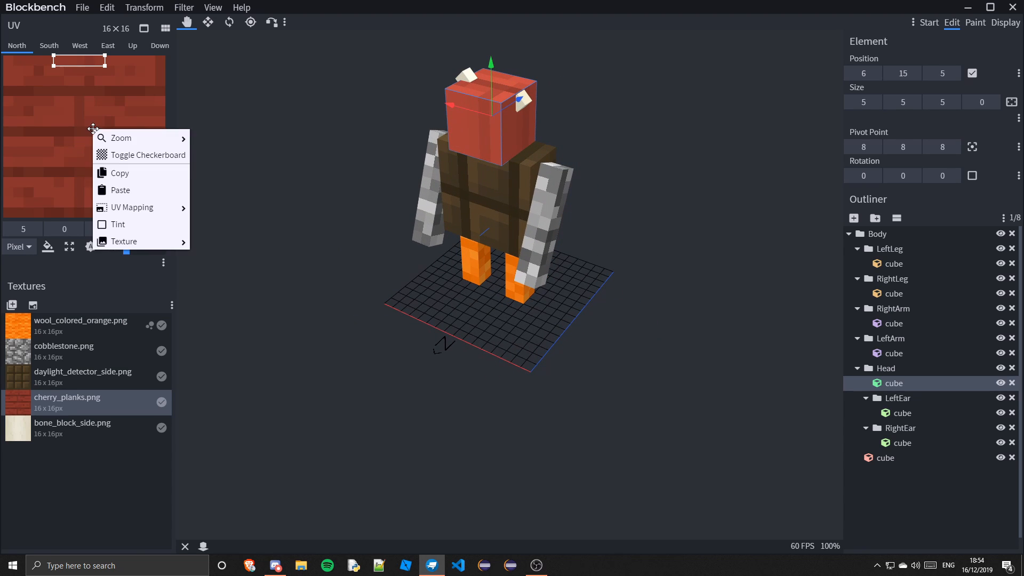
pyautogui.moveTo(138, 195)
pyautogui.click(232, 242)
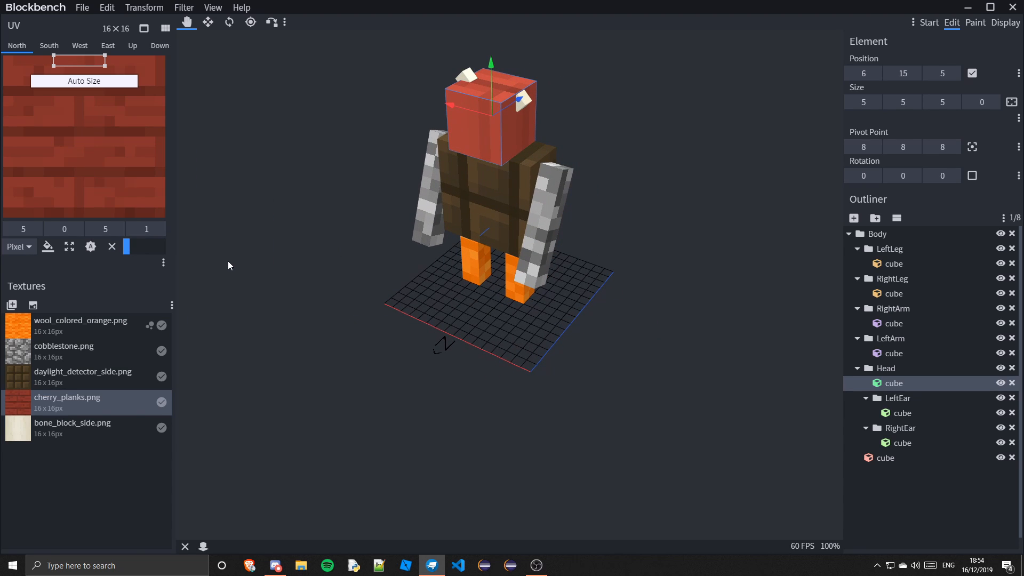
pyautogui.moveTo(251, 267); pyautogui.dragTo(540, 341)
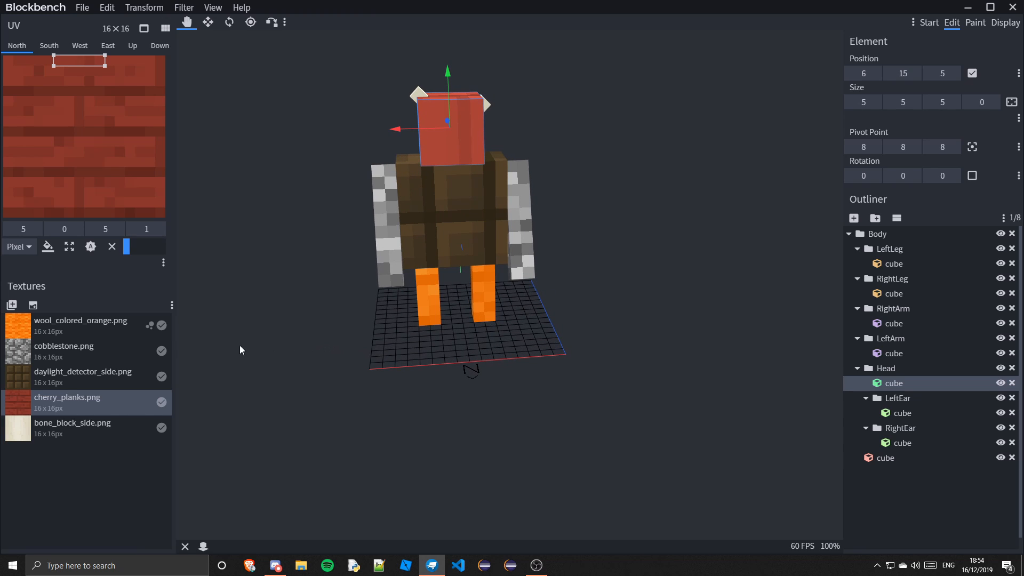
pyautogui.rightClick(105, 104)
pyautogui.moveTo(118, 191)
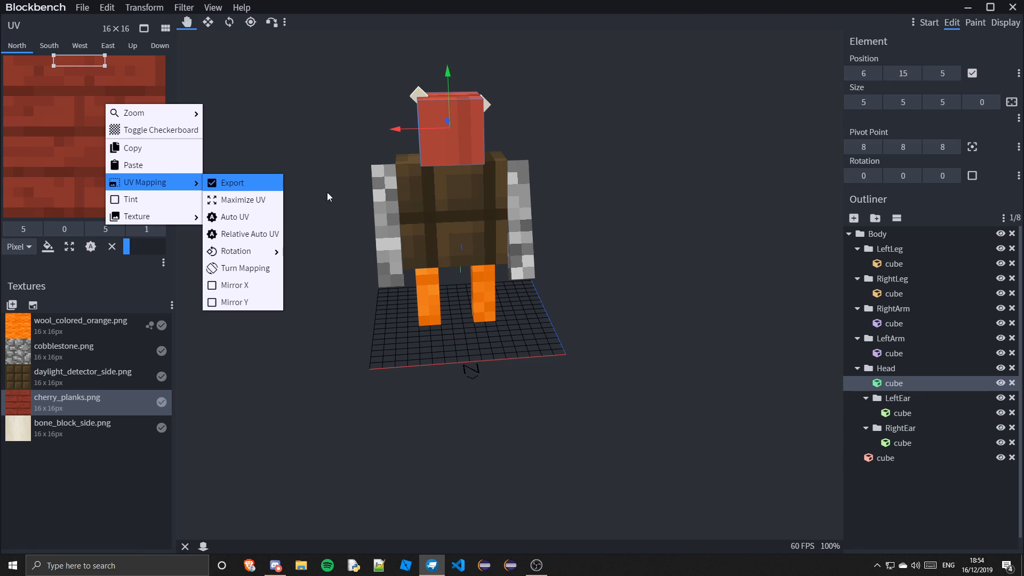
pyautogui.click(252, 218)
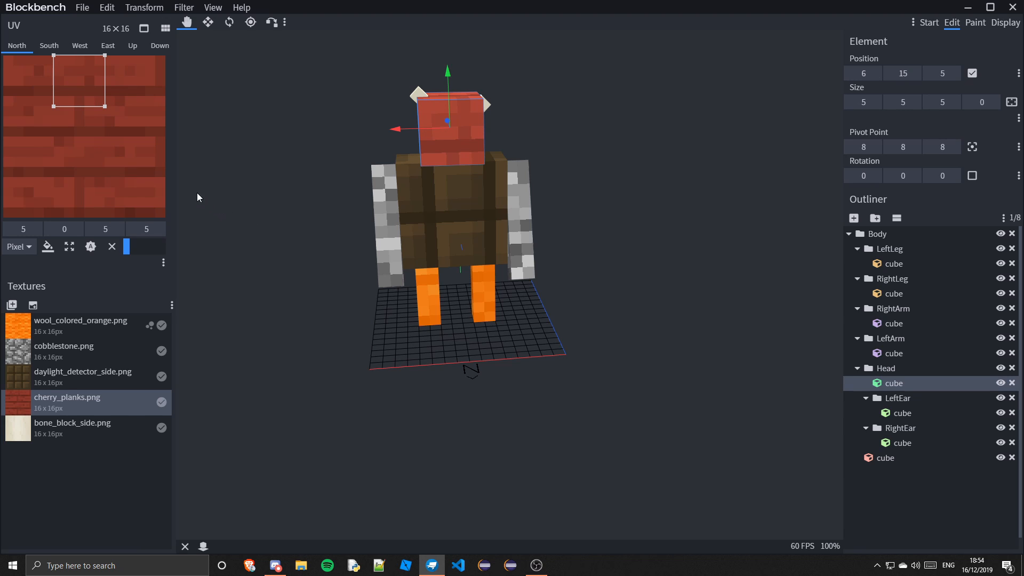
# Apply Relative Auto UV to the head's north face
pyautogui.rightClick(108, 137)
pyautogui.moveTo(152, 213)
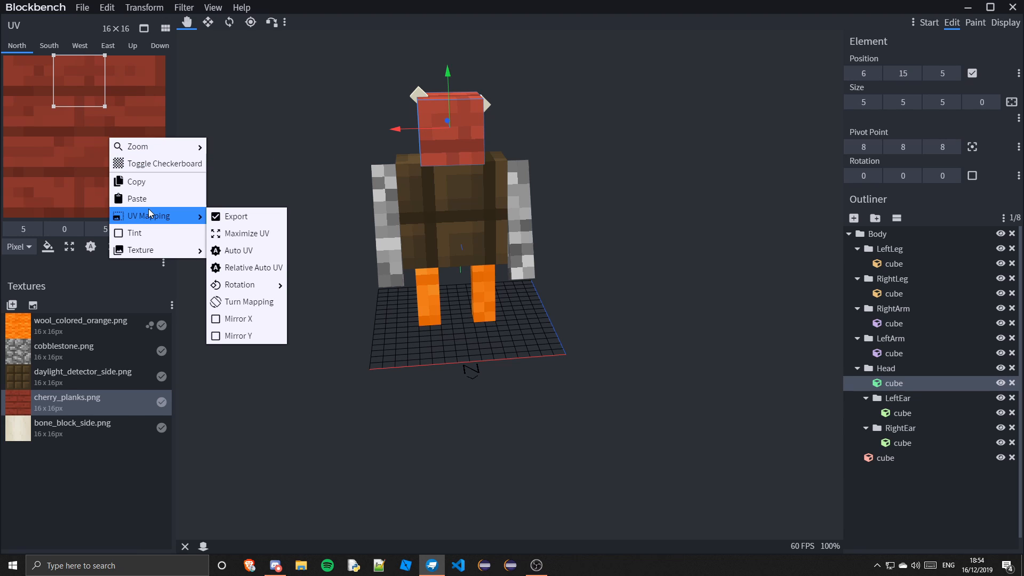
pyautogui.click(254, 268)
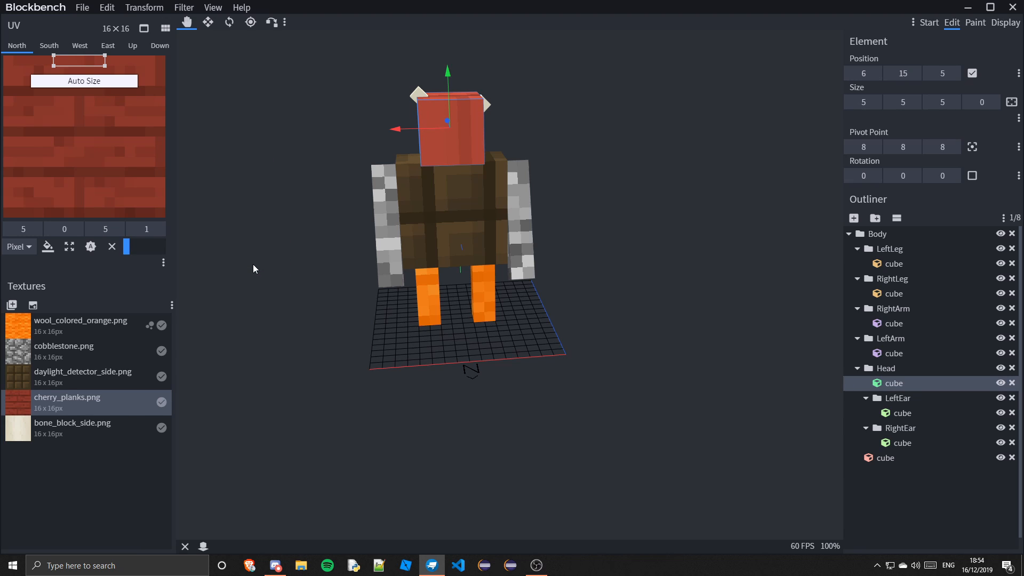
# Reapply Auto UV to the head's north face so it shows the full 5x5 texture area
pyautogui.rightClick(105, 122)
pyautogui.moveTo(137, 196)
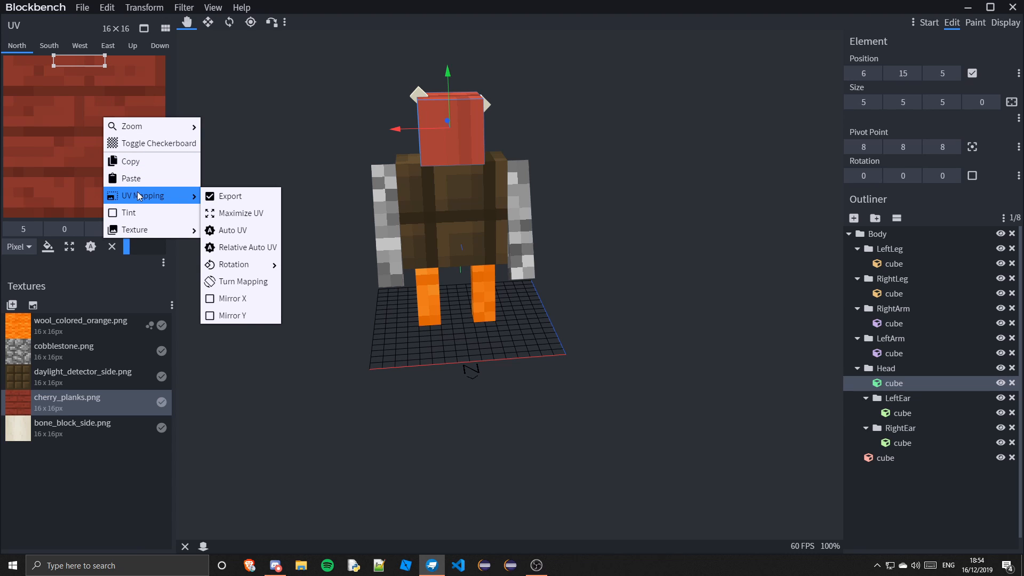
pyautogui.click(225, 227)
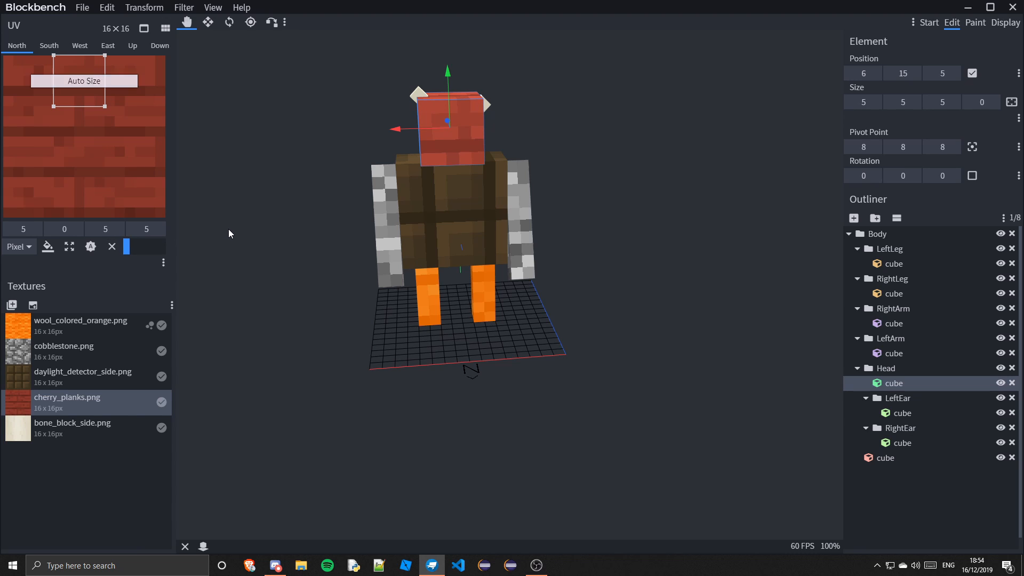
pyautogui.moveTo(550, 339); pyautogui.dragTo(348, 365)
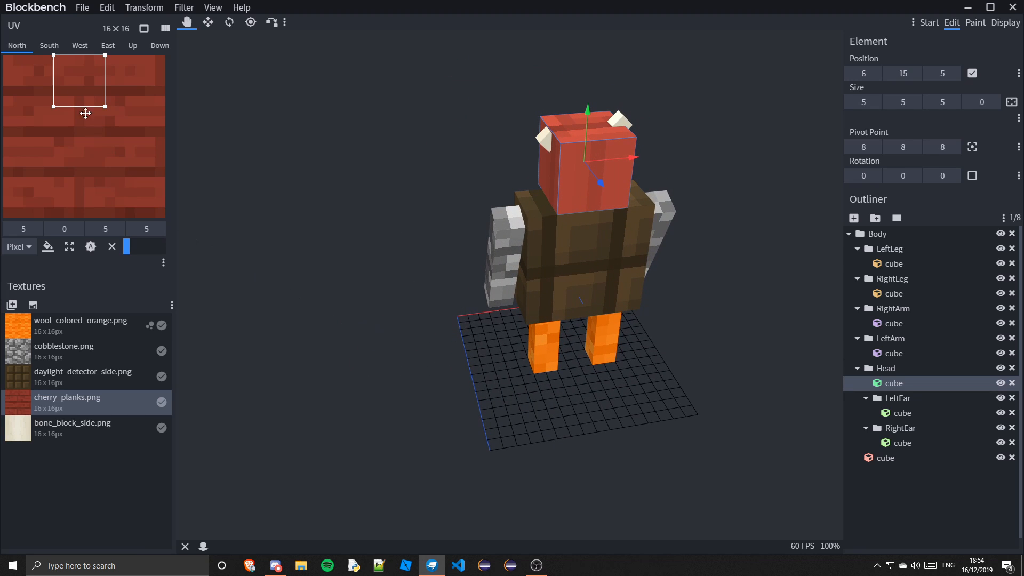
# Apply Auto UV to the head cube's south face
pyautogui.click(49, 46)
pyautogui.rightClick(79, 147)
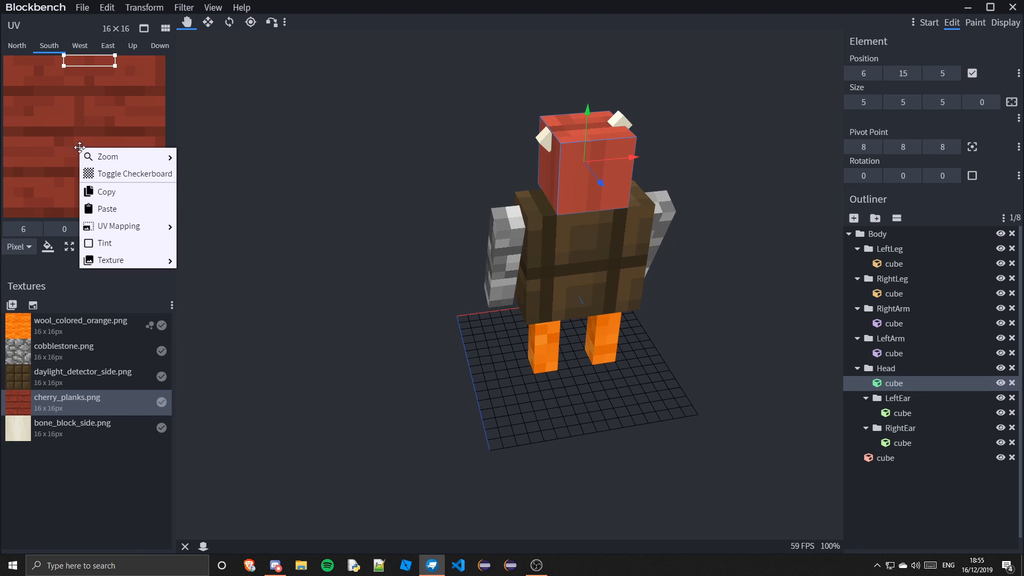
pyautogui.moveTo(130, 226)
pyautogui.click(200, 261)
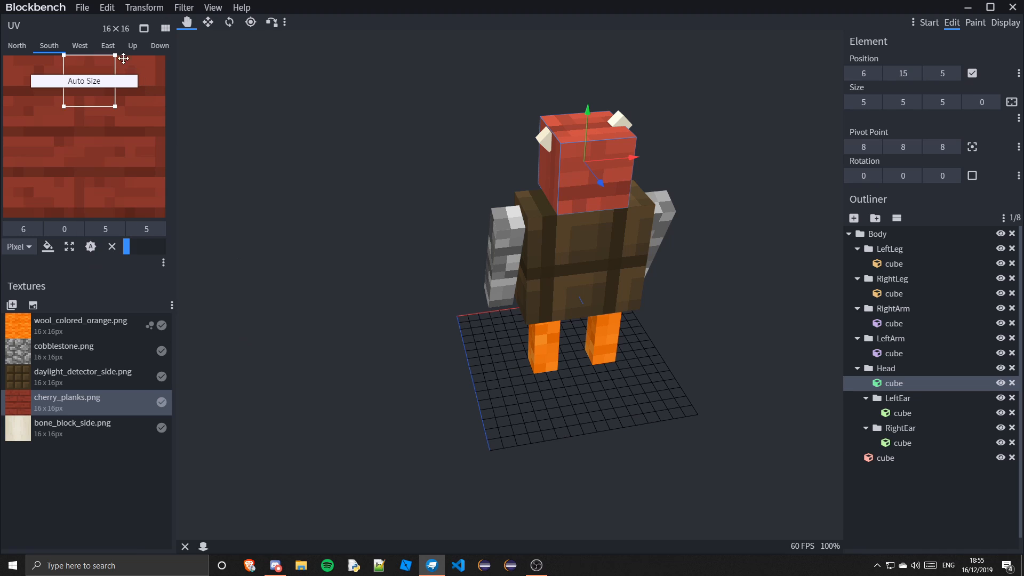
# Apply Relative Auto UV to the head cube's west face
pyautogui.click(80, 45)
pyautogui.rightClick(108, 122)
pyautogui.moveTo(152, 203)
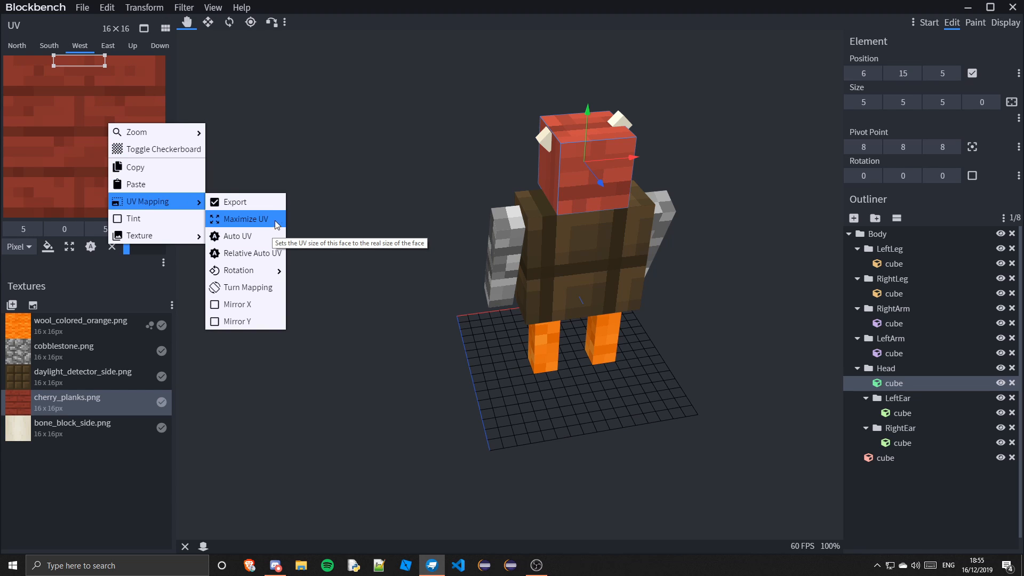
pyautogui.click(238, 254)
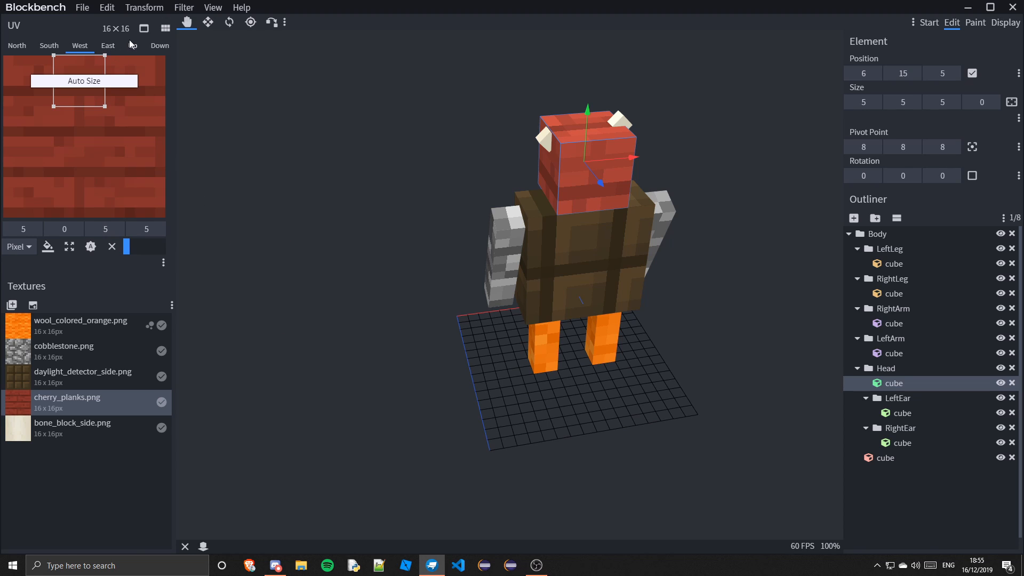
# Apply Auto UV to the head cube's east face and deselect it
pyautogui.click(107, 45)
pyautogui.rightClick(120, 124)
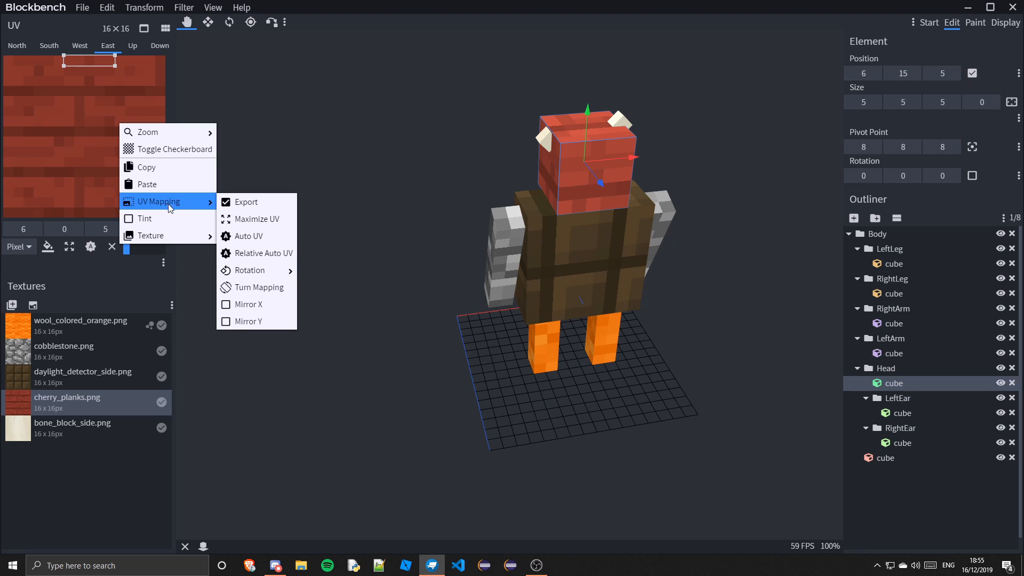
pyautogui.click(249, 236)
pyautogui.click(923, 496)
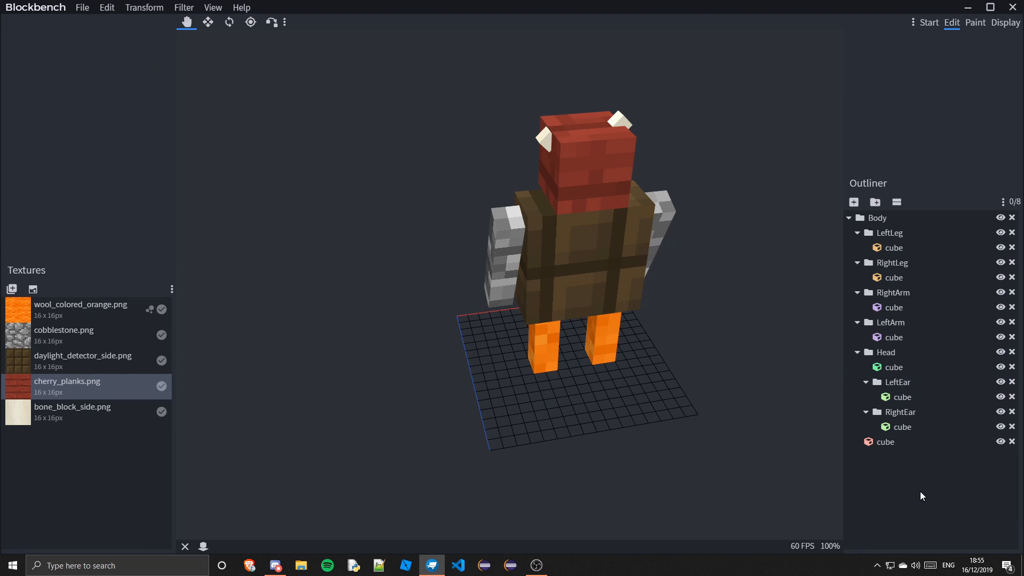
# Select the left ear cube, deselect it, and orbit around the model to inspect the textures
pyautogui.click(899, 397)
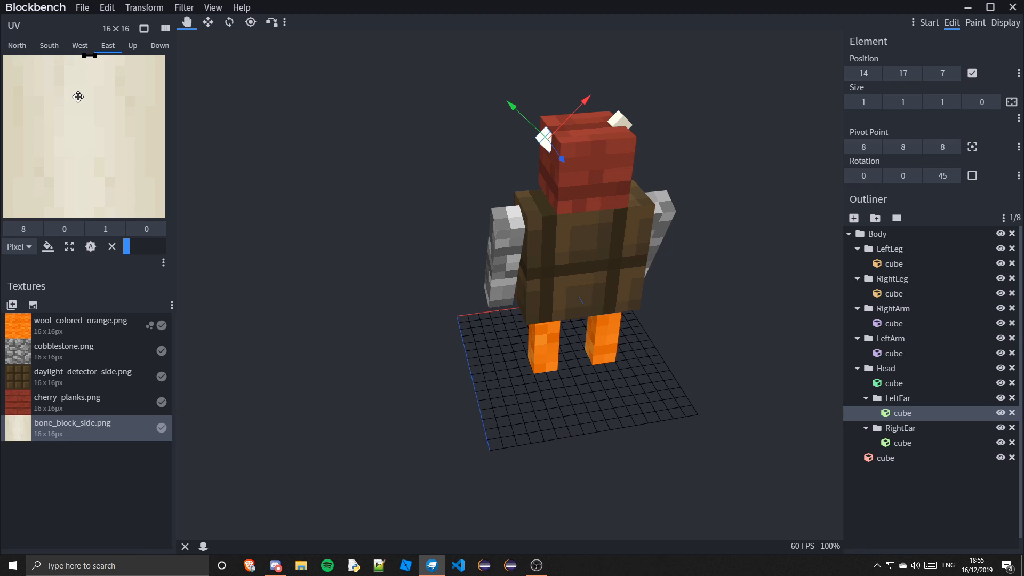
pyautogui.click(953, 505)
pyautogui.moveTo(775, 441); pyautogui.dragTo(682, 449)
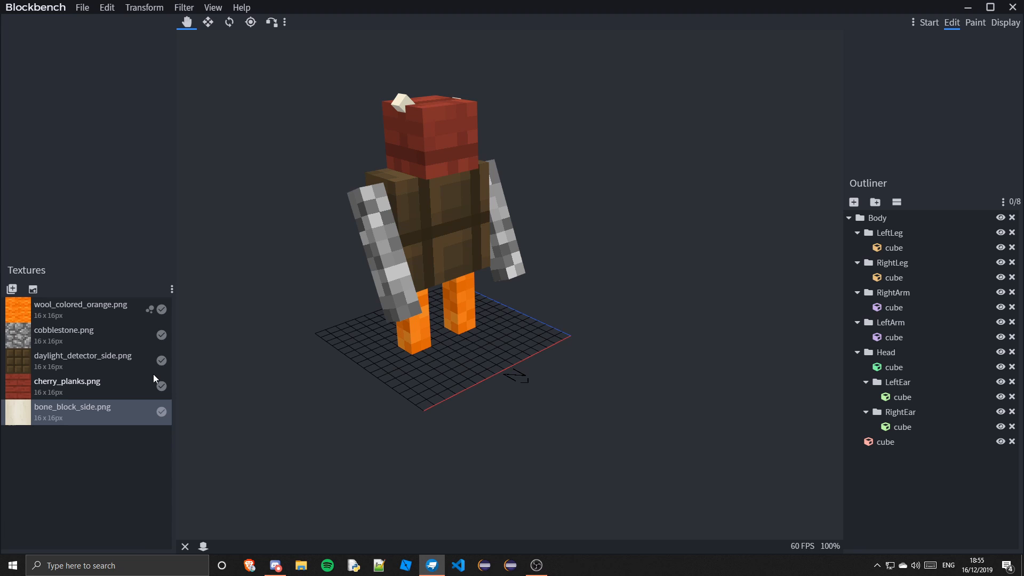
pyautogui.moveTo(657, 437); pyautogui.dragTo(513, 469)
# Start exporting the model as a Java block/item model and name the file creature_model
pyautogui.click(83, 7)
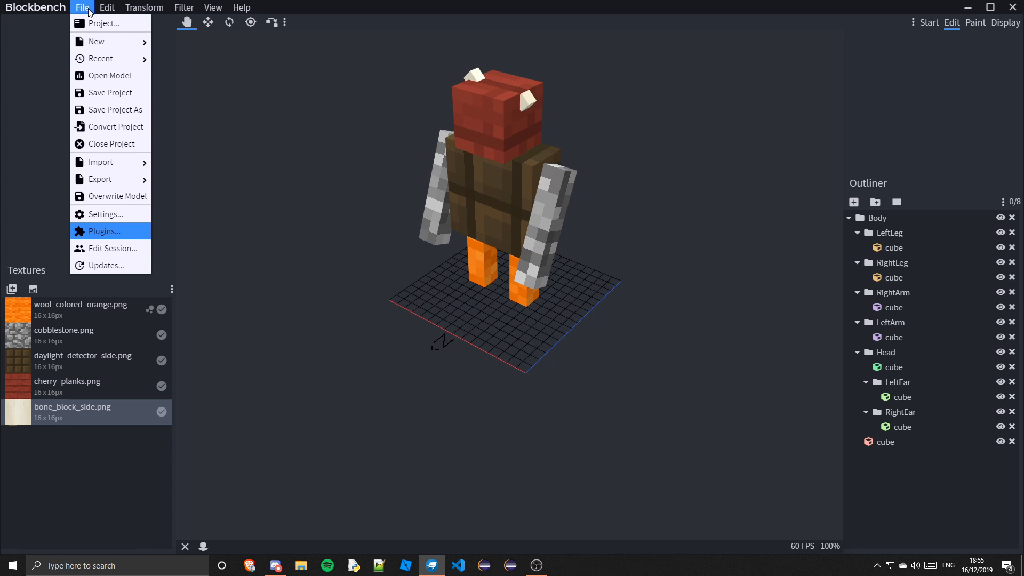
pyautogui.moveTo(119, 181)
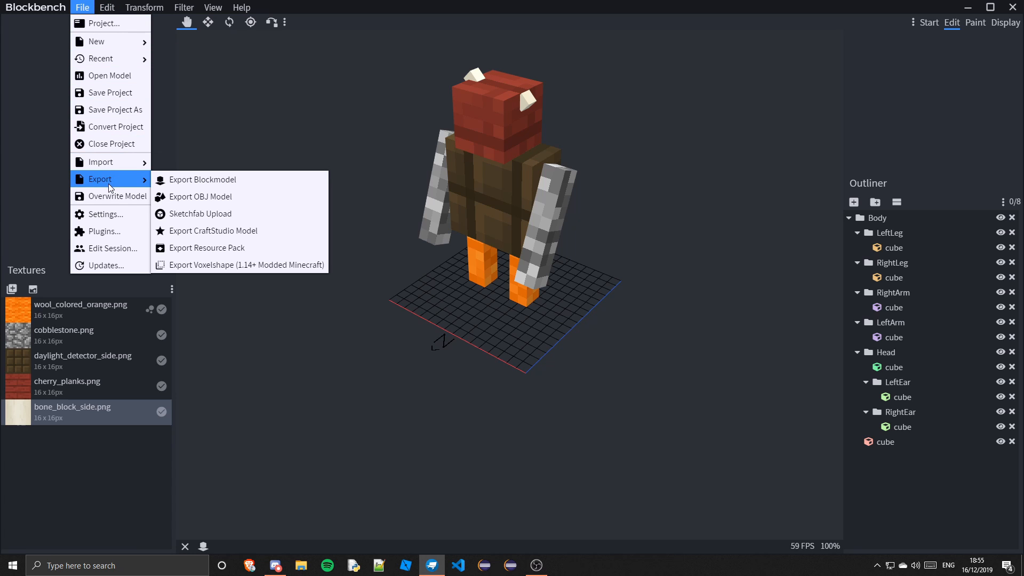
pyautogui.click(175, 180)
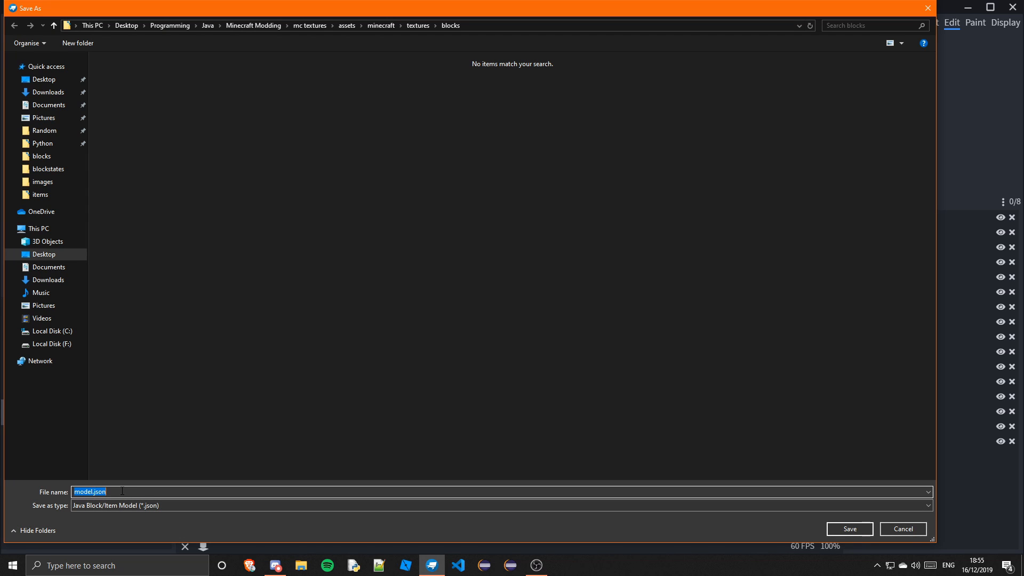
pyautogui.write('creature_model')
# Browse the folders to reach the FantasiaMod project's main source folder for the export
pyautogui.click(48, 195)
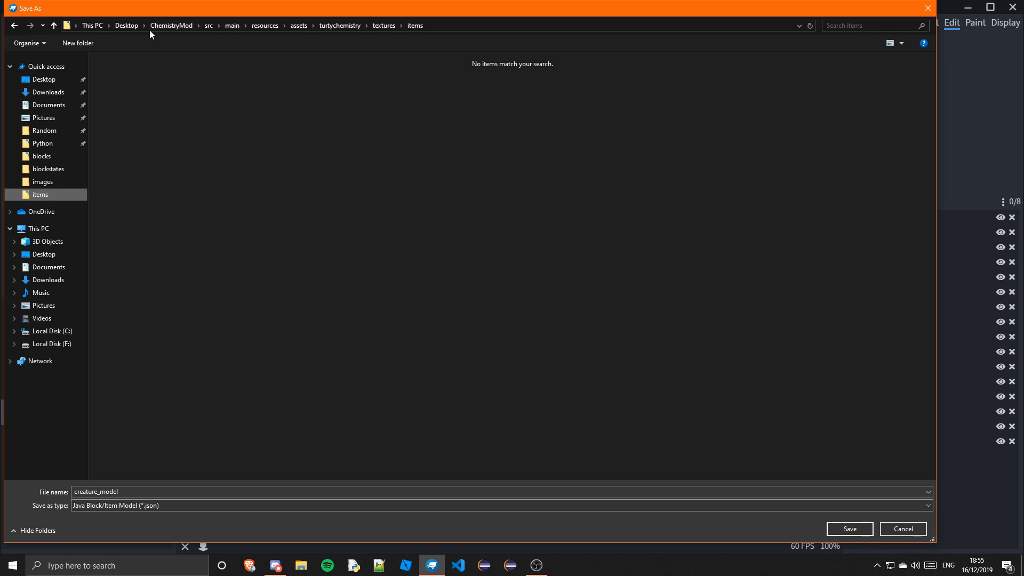
pyautogui.click(43, 156)
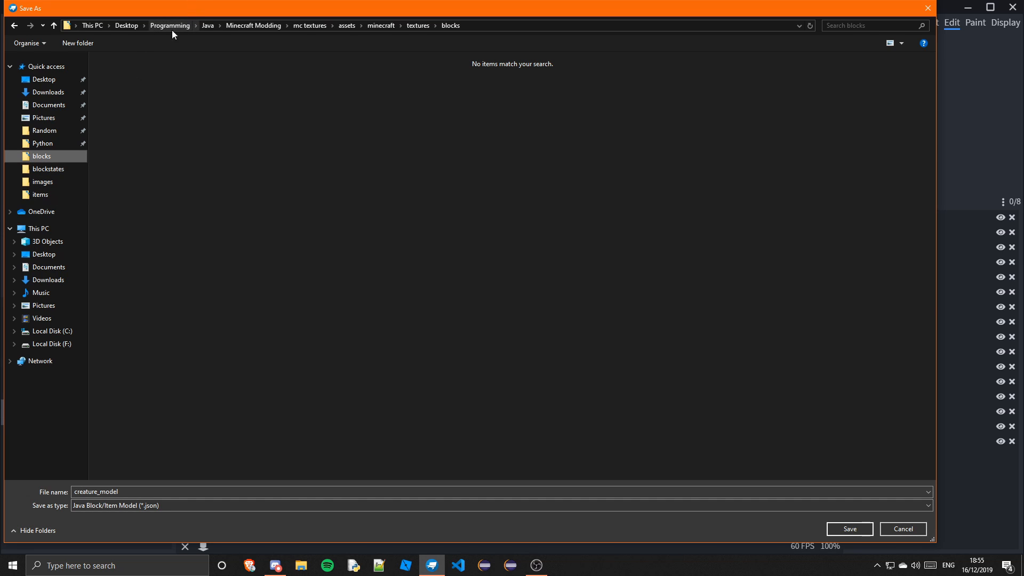
pyautogui.click(45, 132)
pyautogui.click(47, 144)
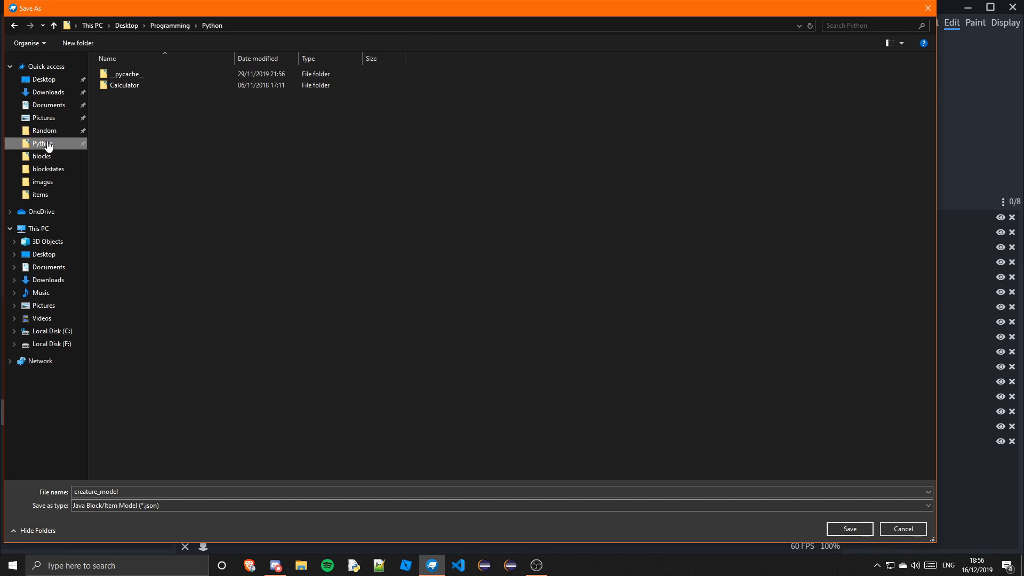
pyautogui.click(44, 80)
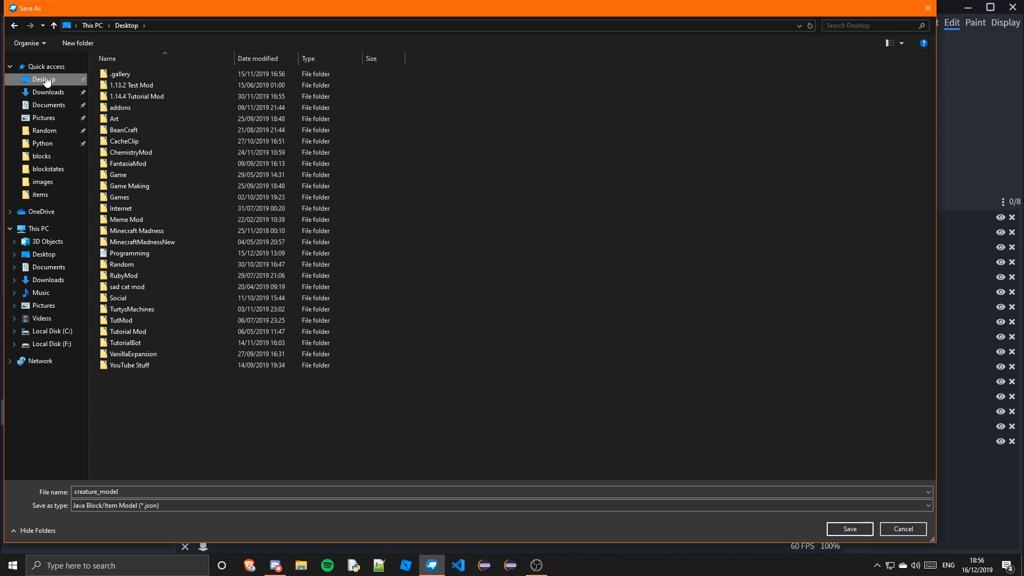
pyautogui.doubleClick(137, 164)
pyautogui.doubleClick(125, 151)
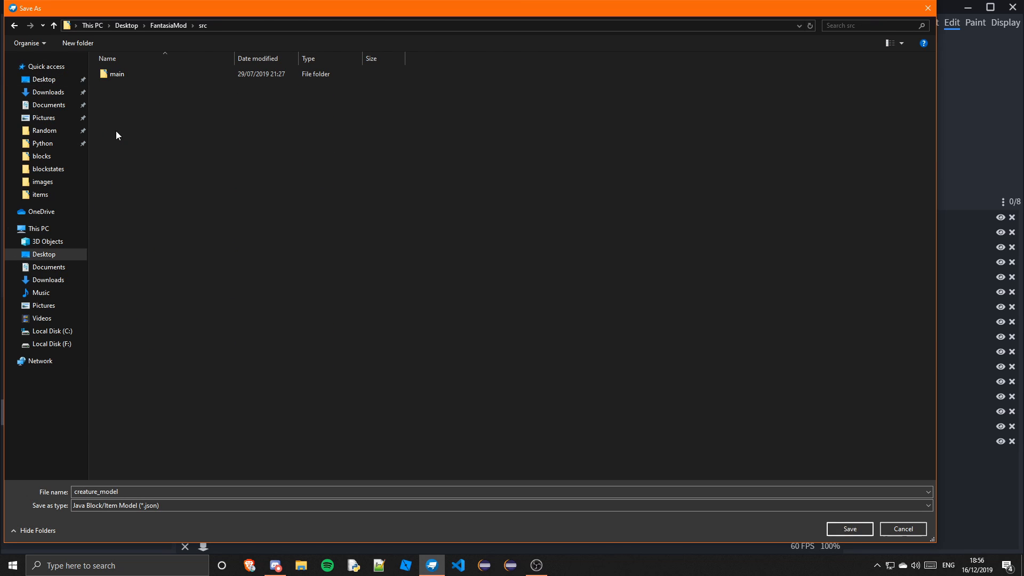
pyautogui.doubleClick(127, 75)
pyautogui.doubleClick(126, 78)
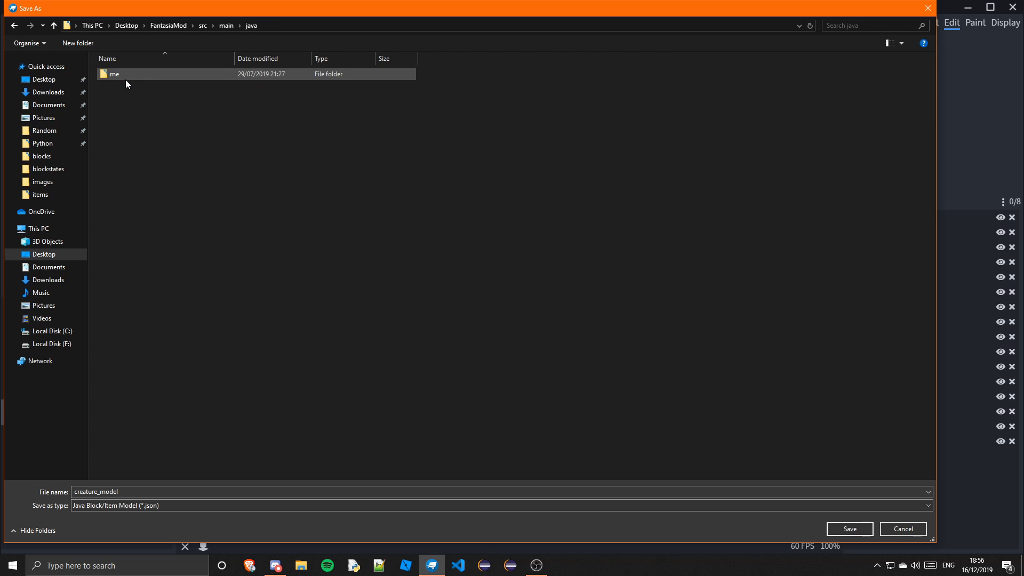
# Navigate to resources/assets/fantasia/models/block and save the exported model there
pyautogui.click(226, 26)
pyautogui.doubleClick(141, 83)
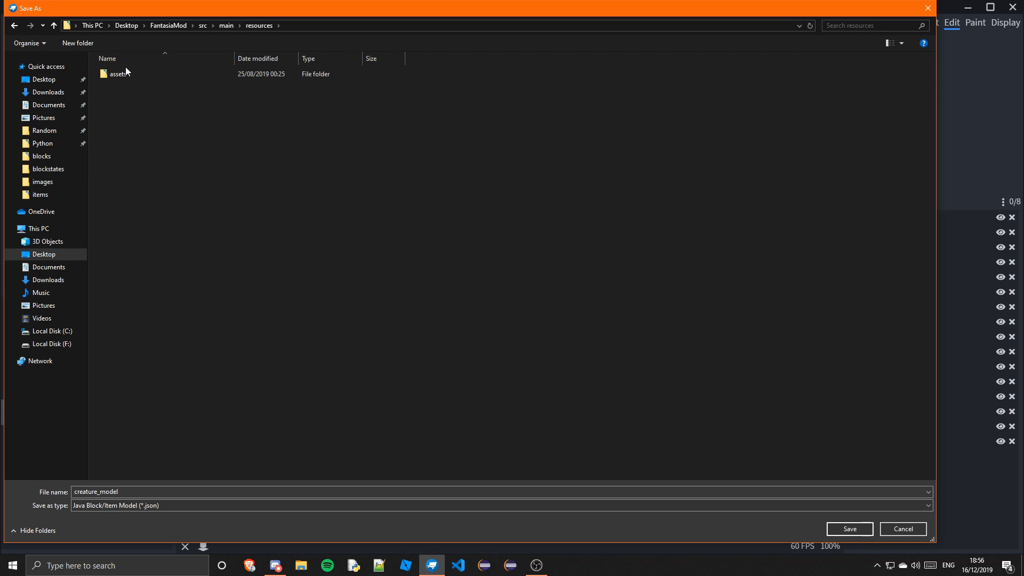
pyautogui.doubleClick(126, 75)
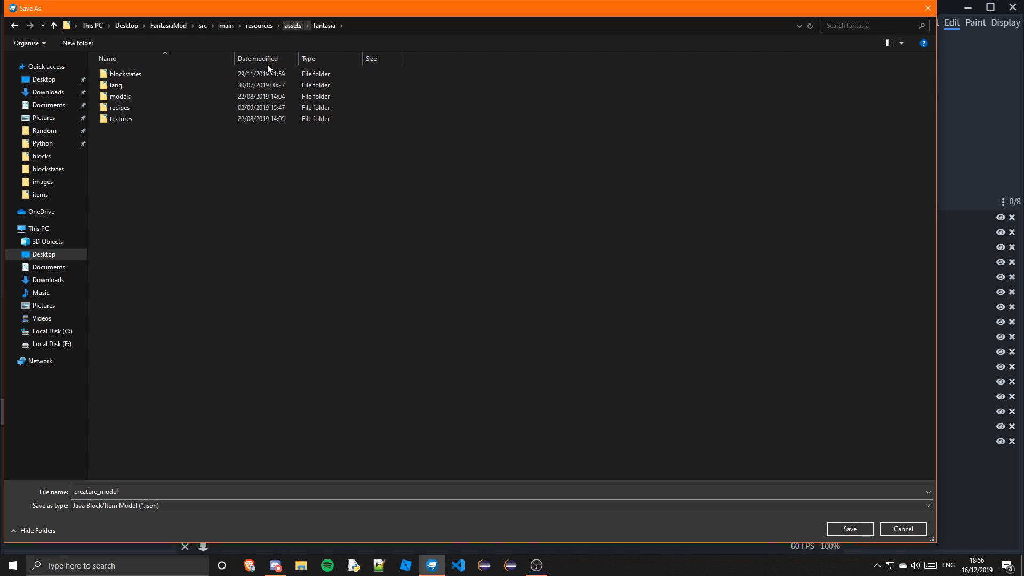
pyautogui.doubleClick(178, 96)
pyautogui.doubleClick(150, 75)
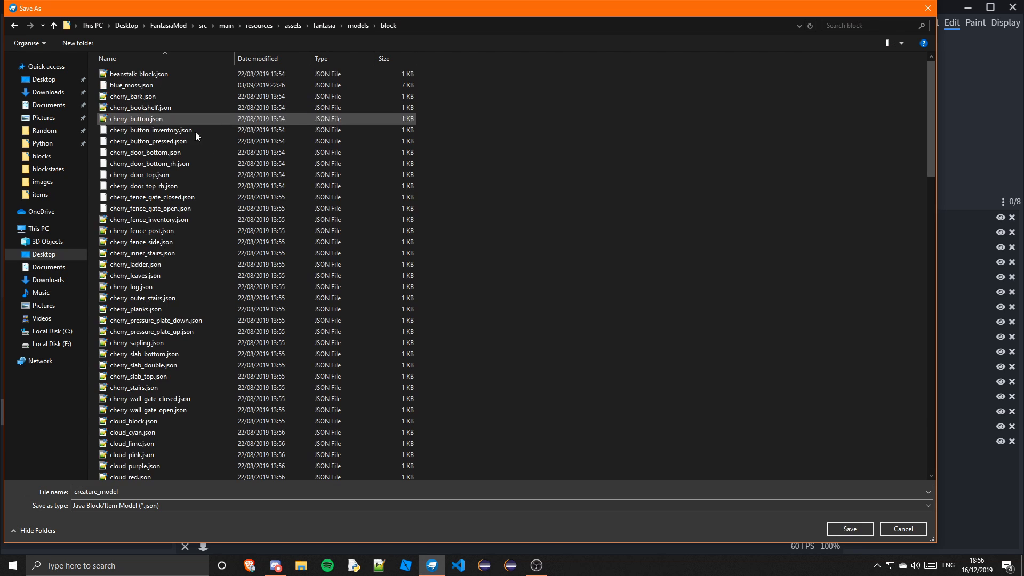
pyautogui.click(869, 529)
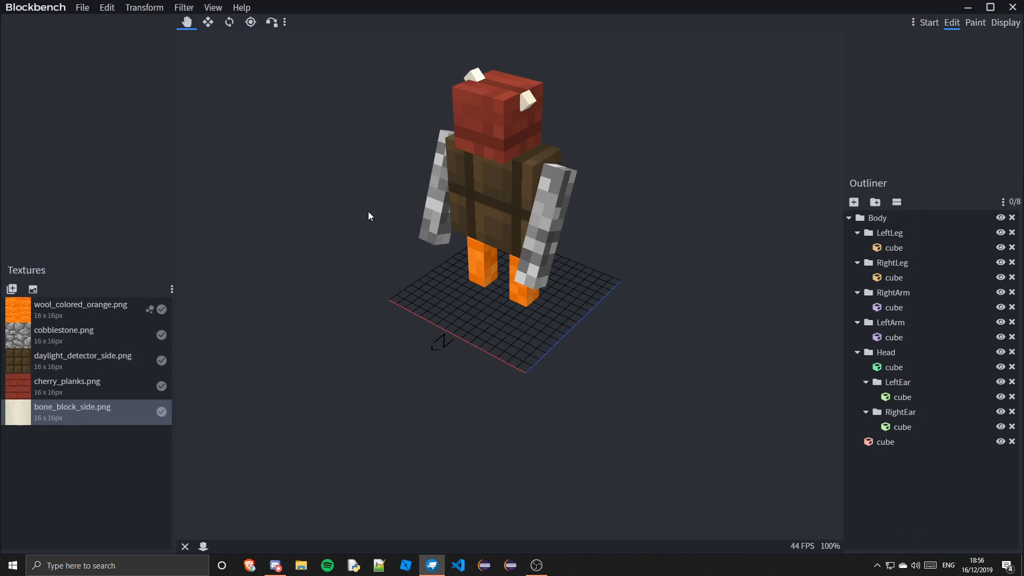
# Save the Blockbench project as creature_thing in the Random folder
pyautogui.click(76, 7)
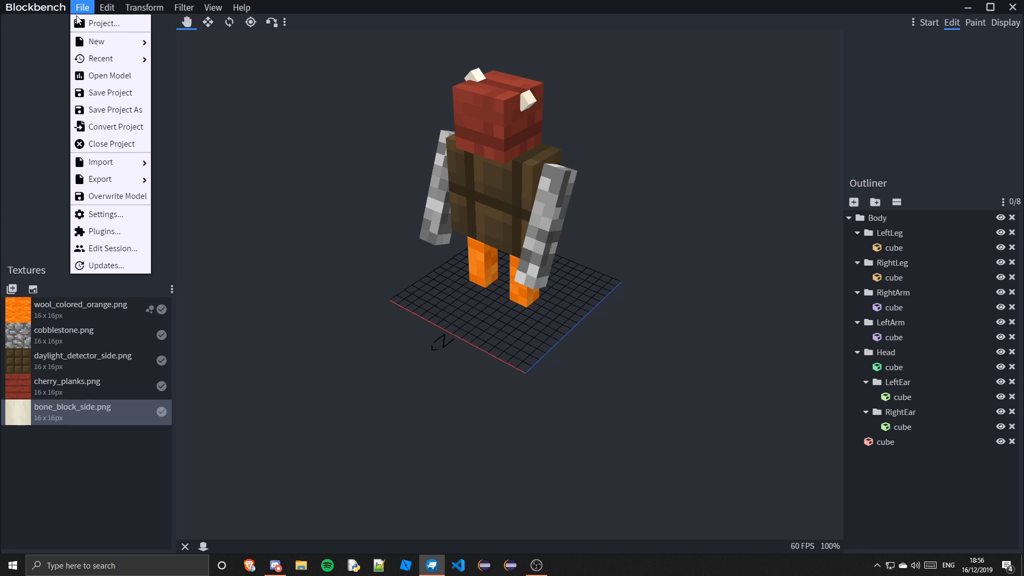
pyautogui.click(115, 92)
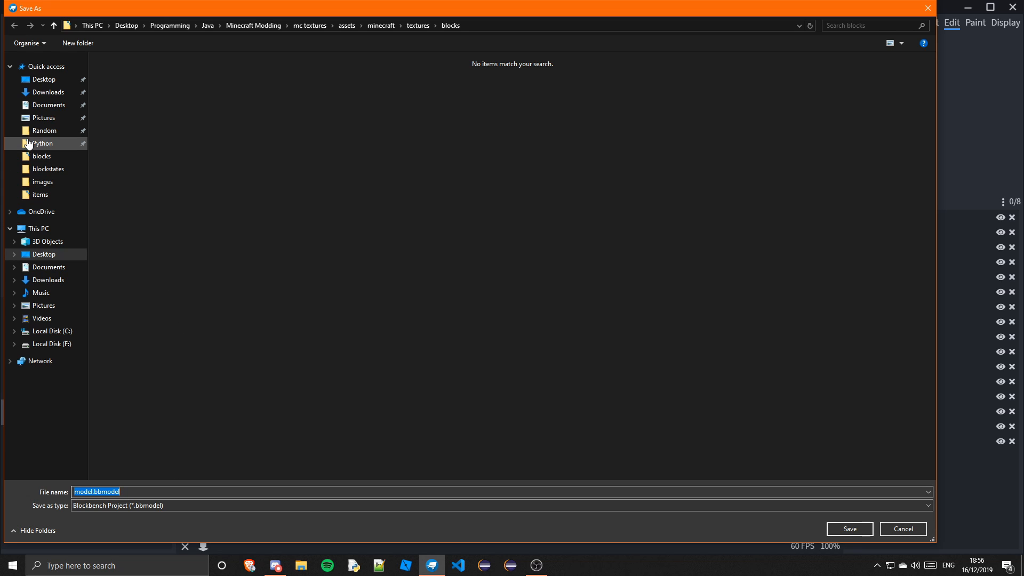
pyautogui.click(48, 131)
pyautogui.click(127, 492)
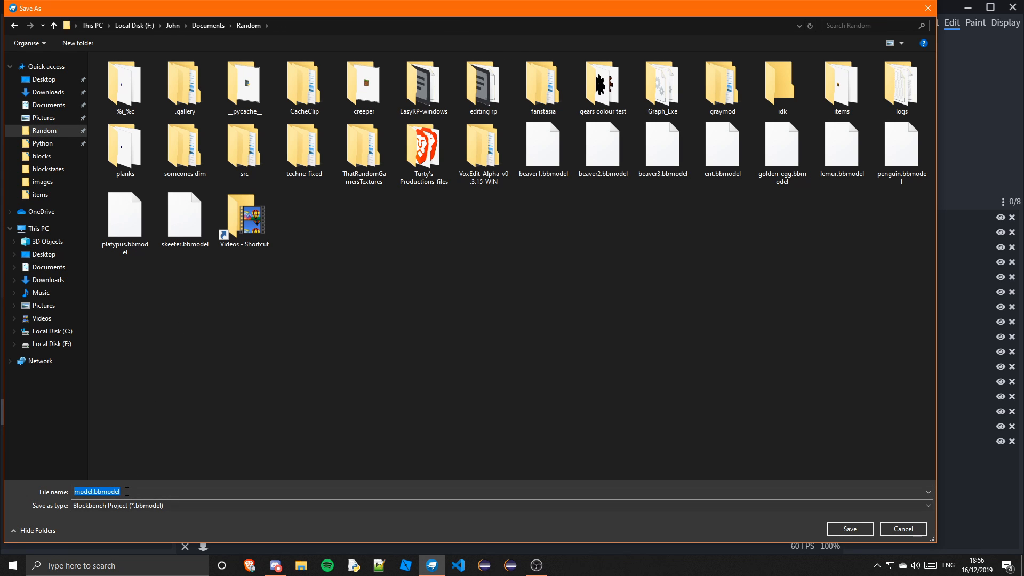
pyautogui.write('creature_thing')
pyautogui.press('Return')
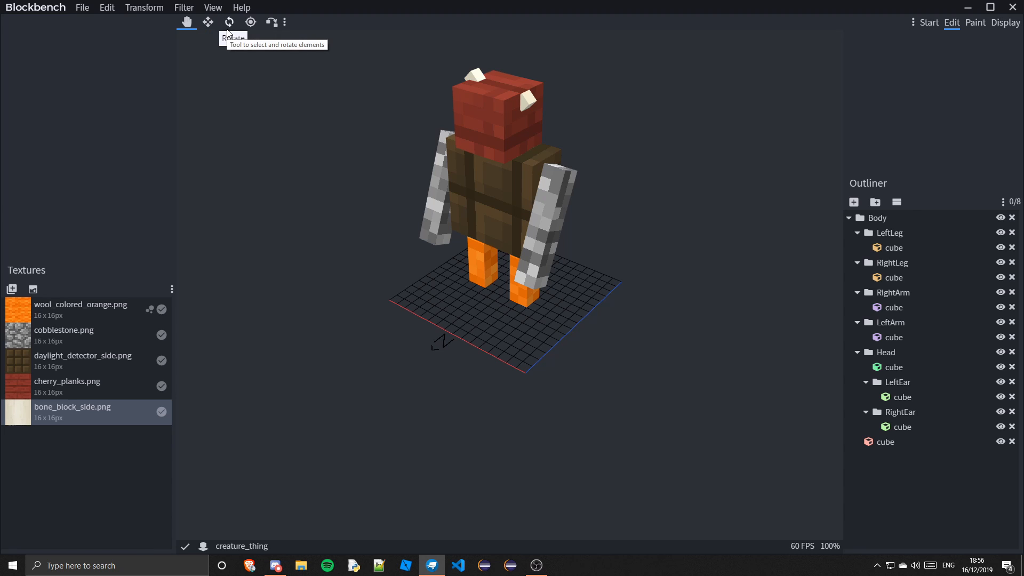
# Open the Plugins dialog, uninstall the installed plugins, and close it
pyautogui.click(212, 6)
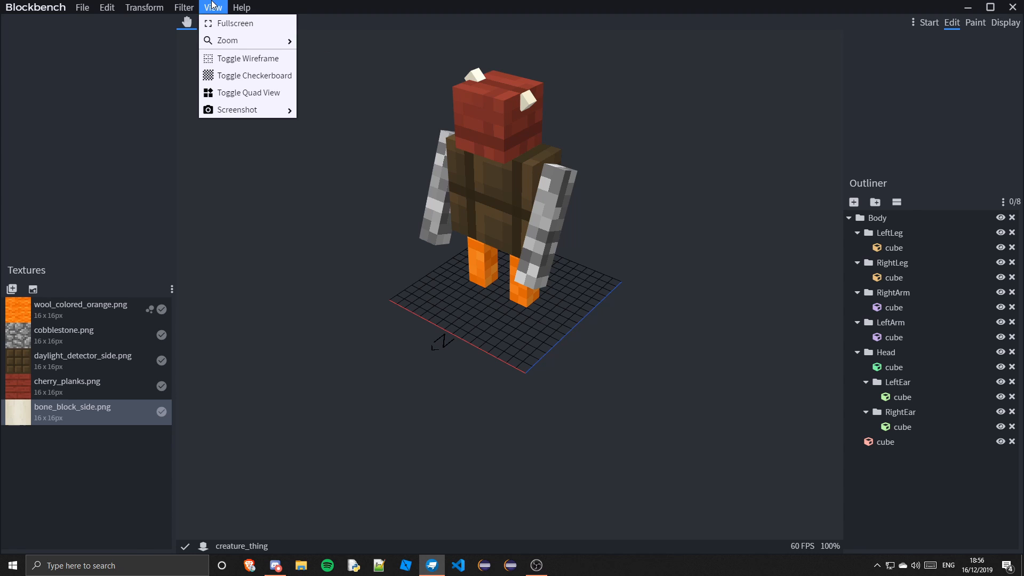
pyautogui.moveTo(186, 7)
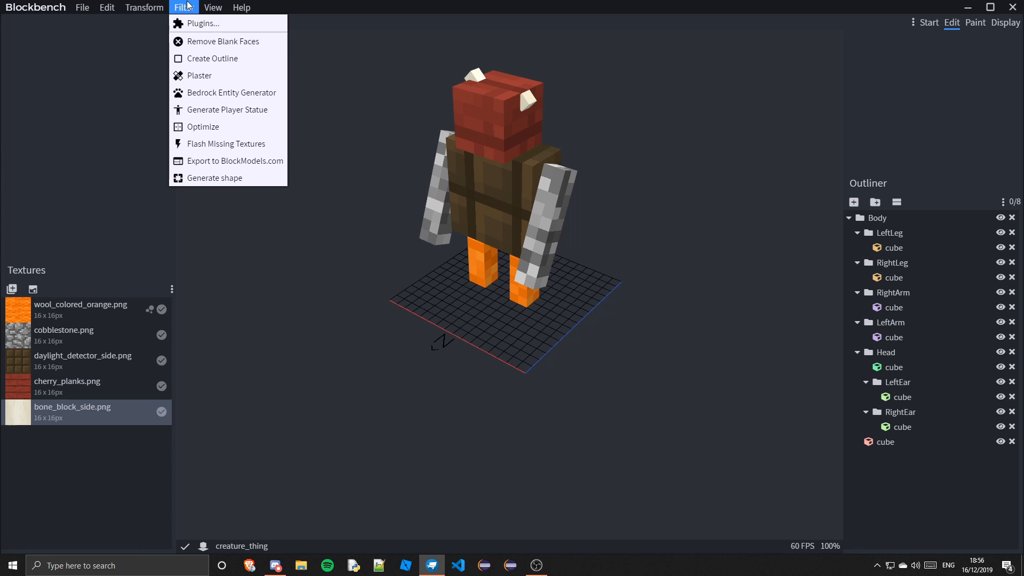
pyautogui.click(200, 24)
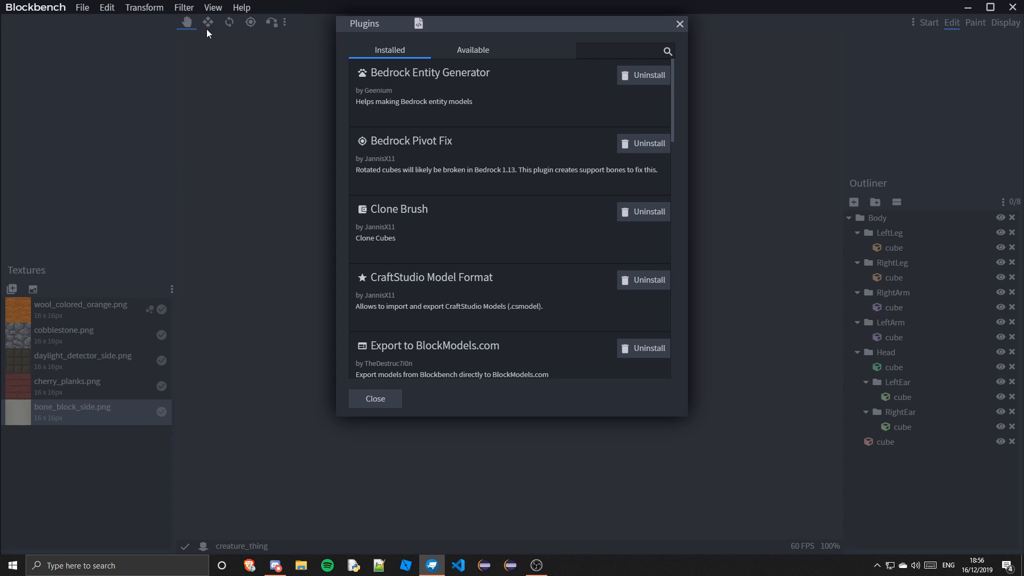
pyautogui.scroll(-10, 640, 84)
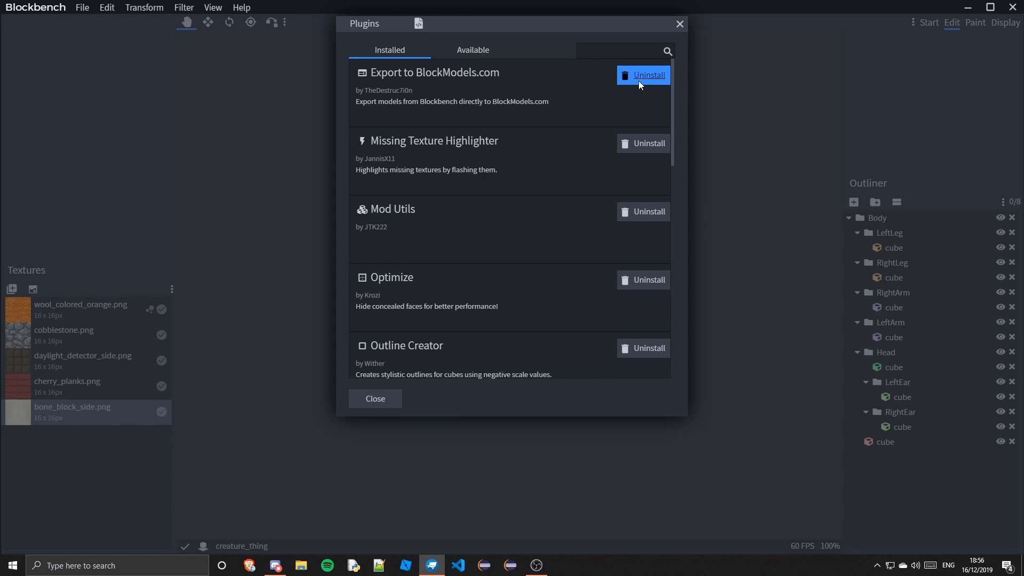
pyautogui.click(643, 76)
pyautogui.click(643, 76)
pyautogui.click(643, 75)
pyautogui.click(643, 76)
pyautogui.click(643, 75)
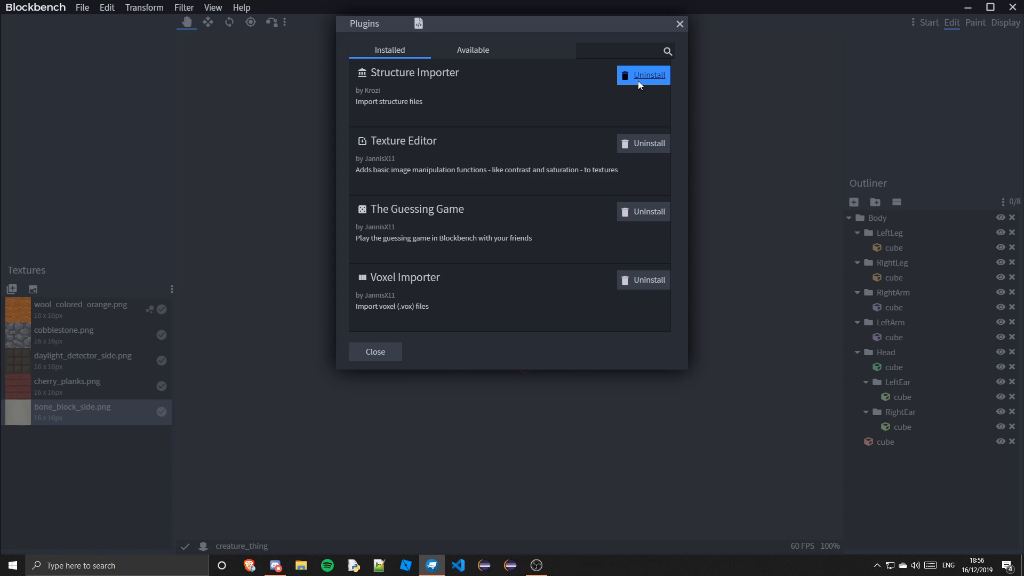
pyautogui.click(643, 75)
pyautogui.click(643, 75)
pyautogui.click(642, 75)
pyautogui.click(679, 24)
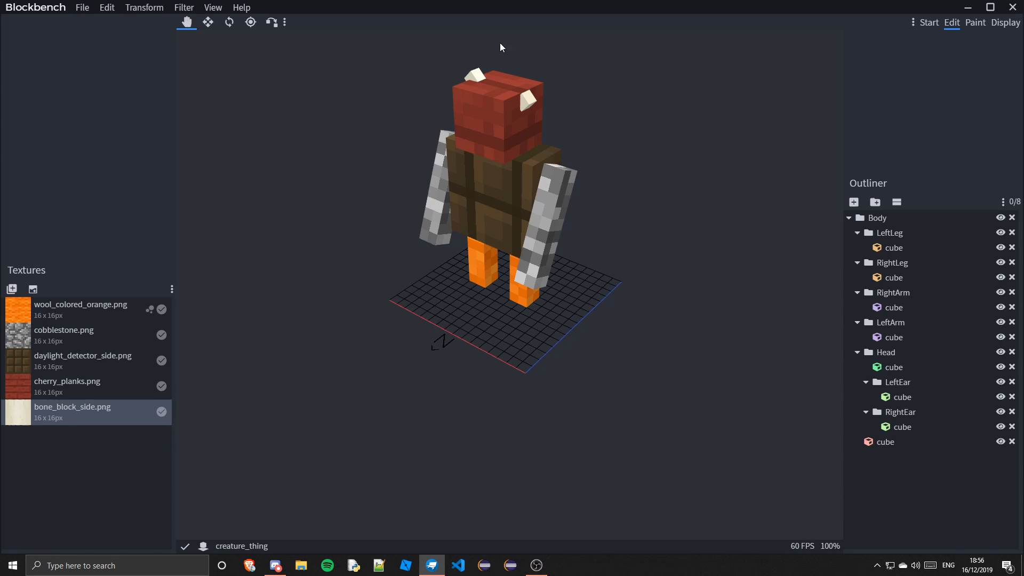
# Reopen the Plugins dialog and browse the list of available plugins
pyautogui.click(184, 7)
pyautogui.click(197, 22)
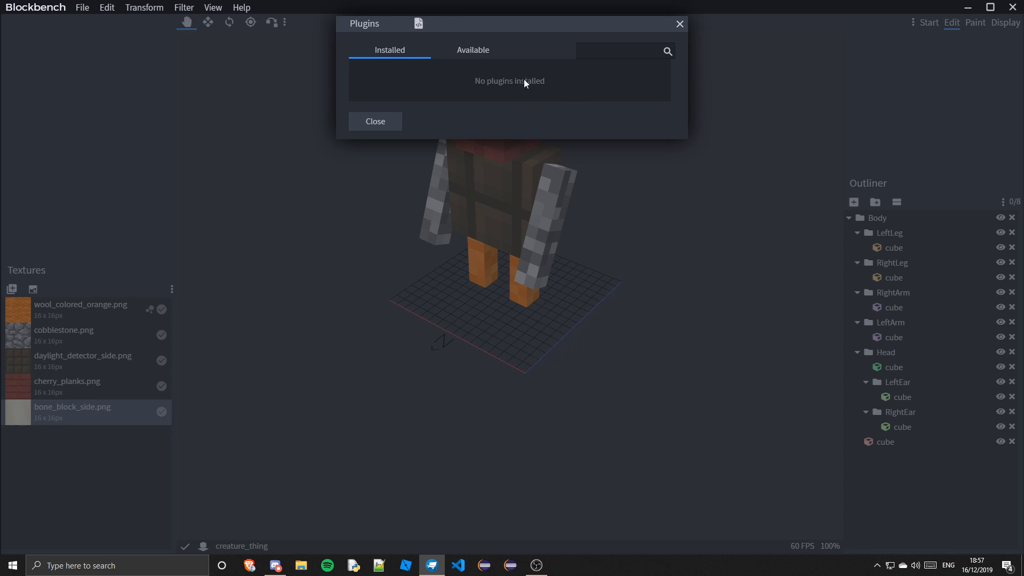
pyautogui.click(473, 49)
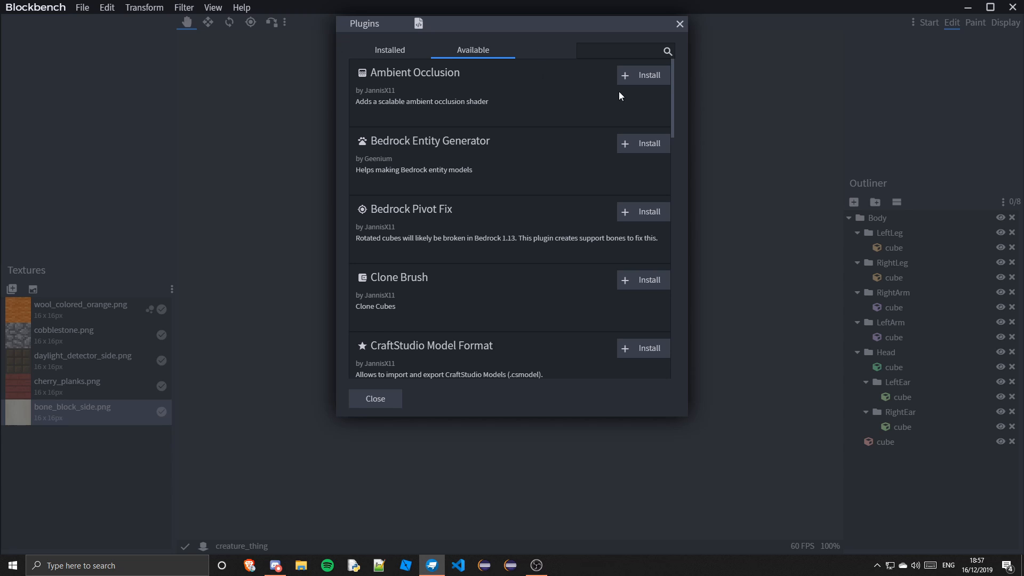
# Install the Bedrock Entity Generator, Clone Brush, Optimize, Resource Pack Exporter and other listed plugins, then close the Plugins dialog
pyautogui.click(648, 143)
pyautogui.click(645, 146)
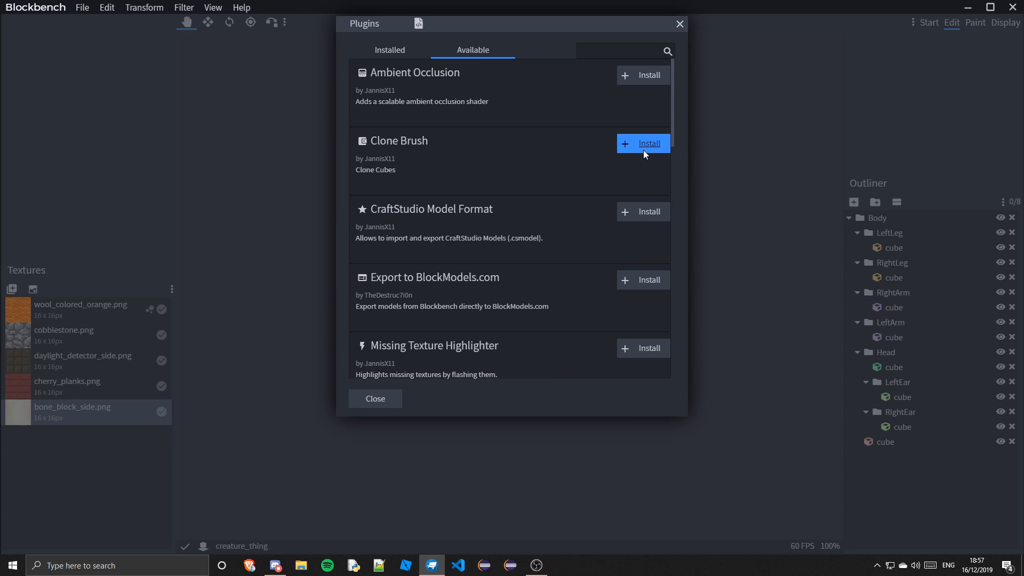
pyautogui.click(644, 148)
pyautogui.click(643, 150)
pyautogui.click(643, 149)
pyautogui.click(641, 148)
pyautogui.click(640, 147)
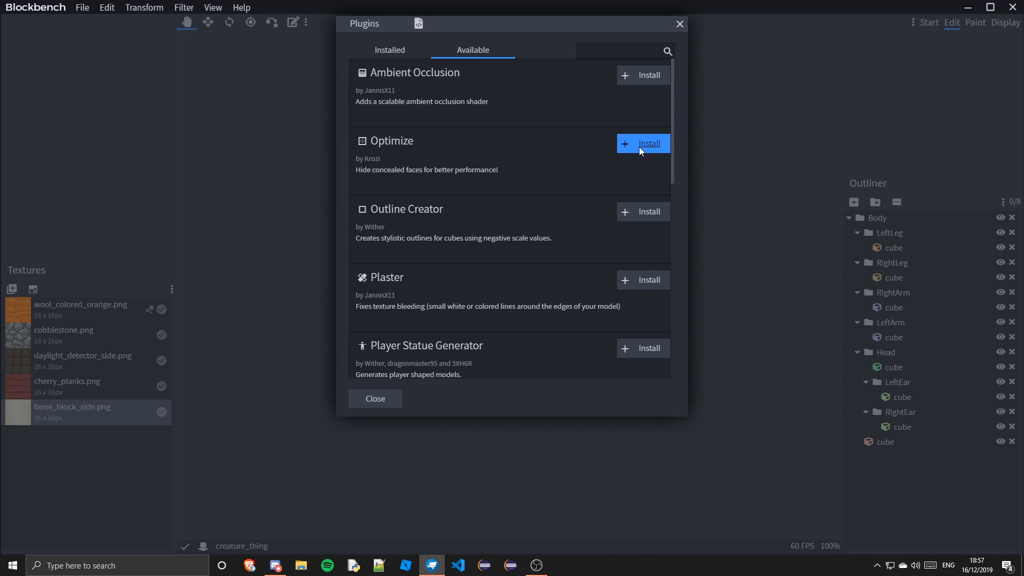
pyautogui.click(639, 146)
pyautogui.click(639, 146)
pyautogui.click(643, 144)
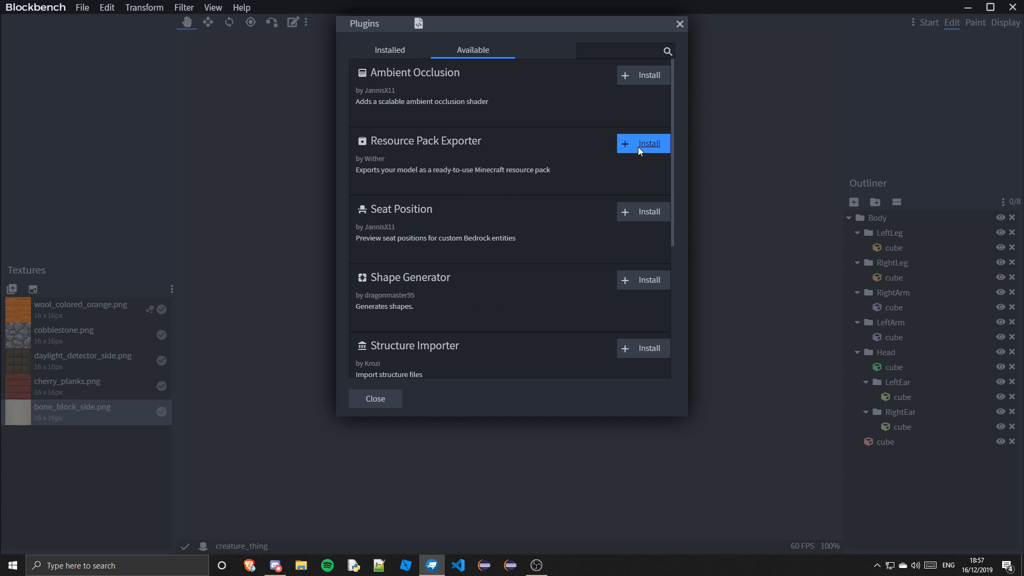
pyautogui.click(643, 143)
pyautogui.click(643, 143)
pyautogui.click(643, 143)
pyautogui.click(643, 144)
pyautogui.click(640, 148)
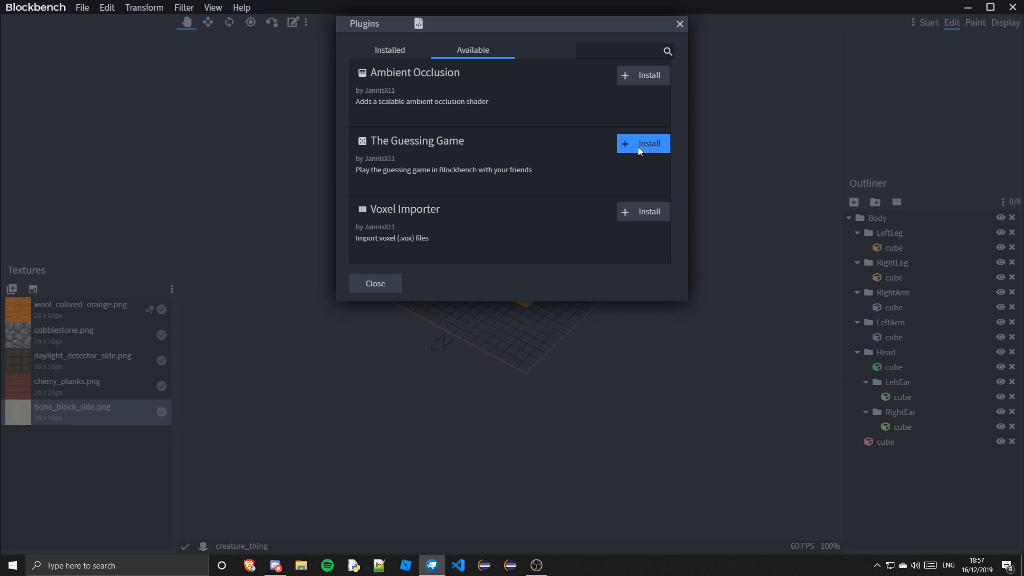
pyautogui.click(640, 149)
pyautogui.click(640, 149)
pyautogui.click(681, 24)
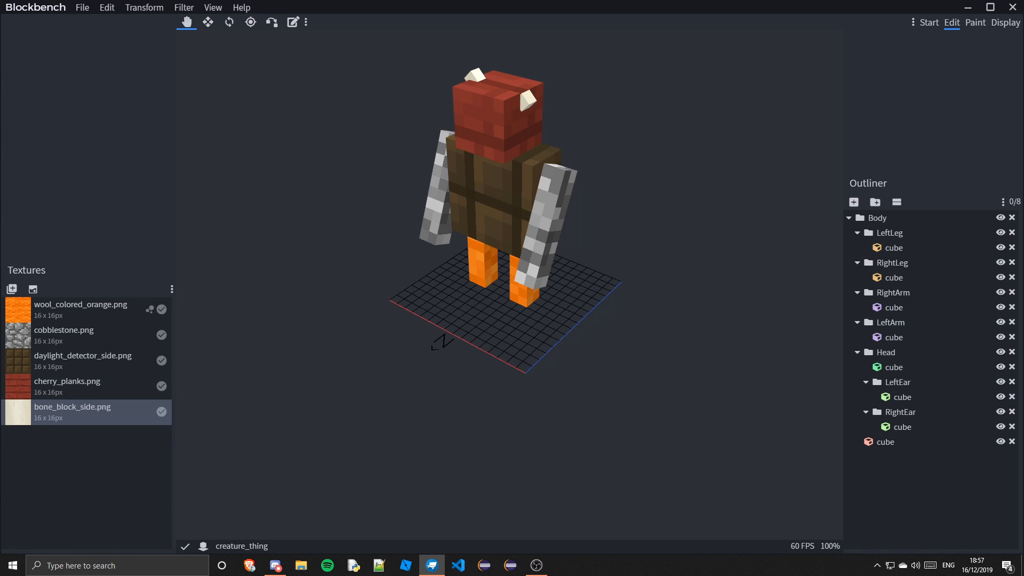
# Generate a hollow octagon shape with the Radius variable, value 5, and a border width of 2
pyautogui.hotkey('alt', 'Tab')
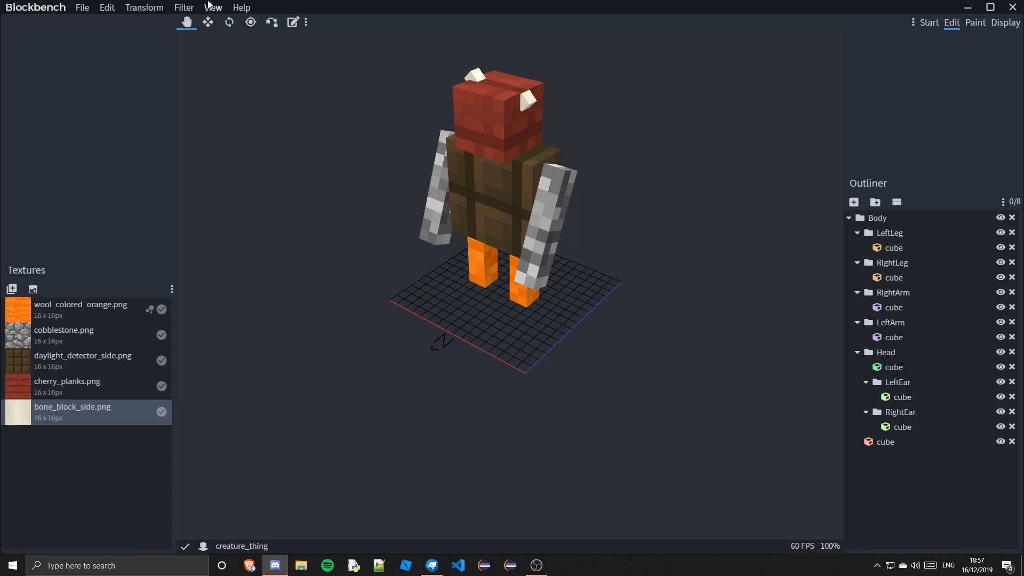
pyautogui.click(209, 6)
pyautogui.moveTo(188, 5)
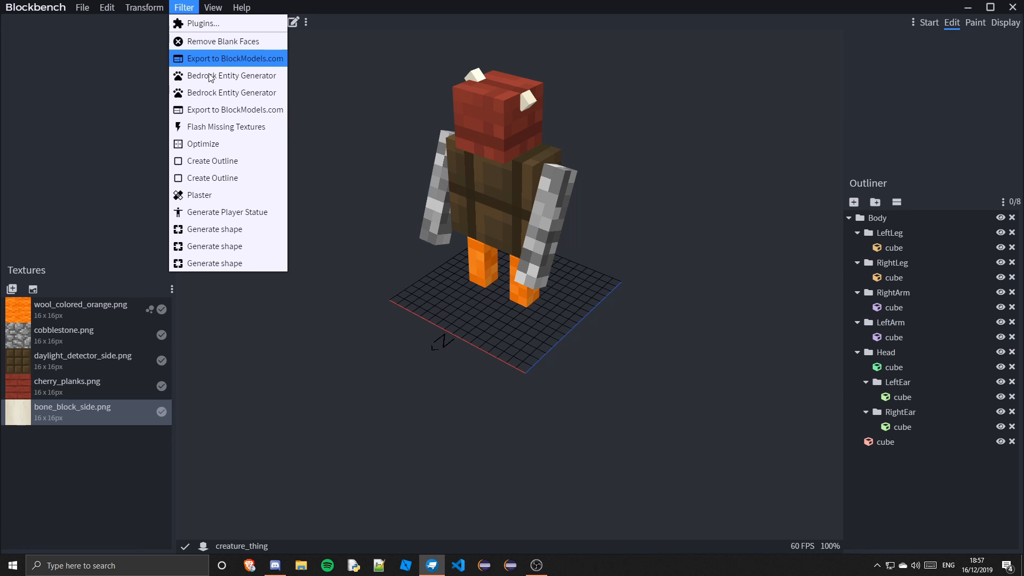
pyautogui.click(251, 246)
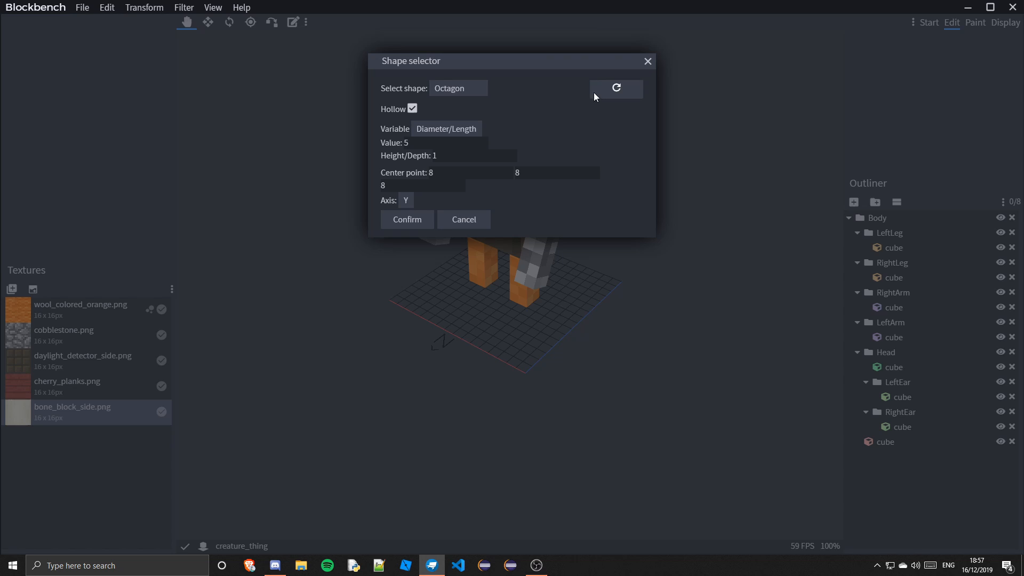
pyautogui.click(453, 88)
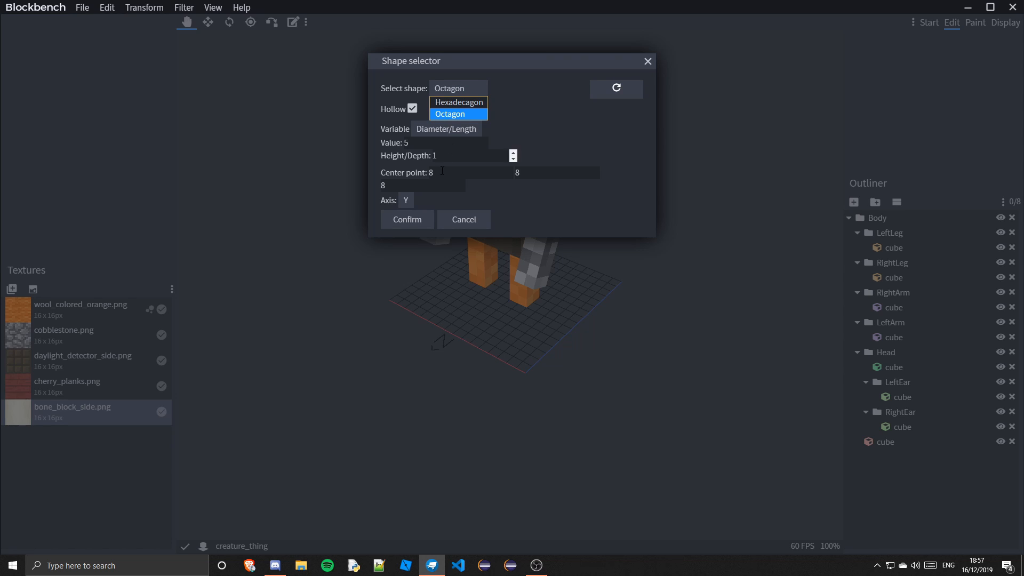
pyautogui.click(552, 200)
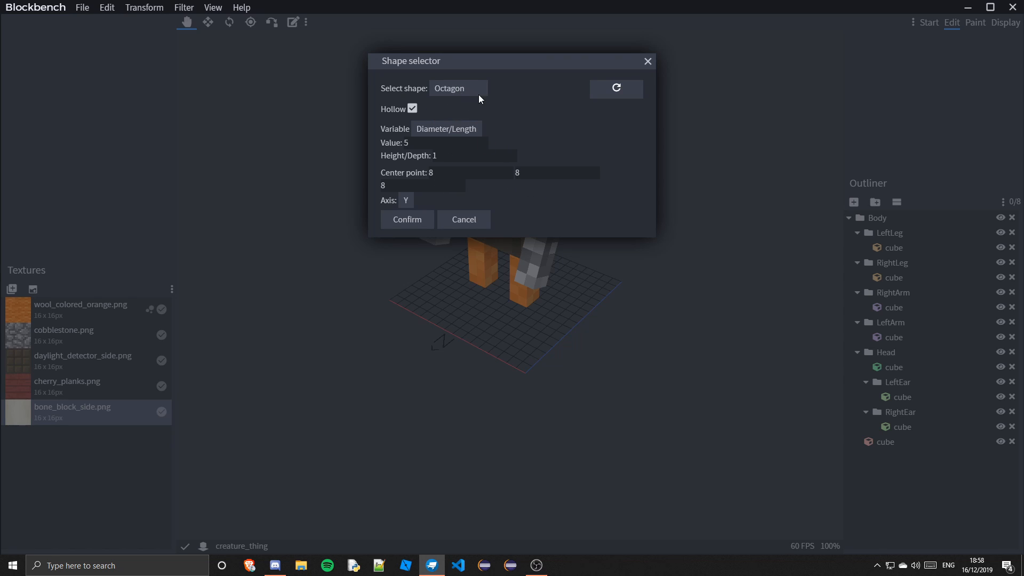
pyautogui.click(458, 132)
pyautogui.click(453, 154)
pyautogui.click(446, 133)
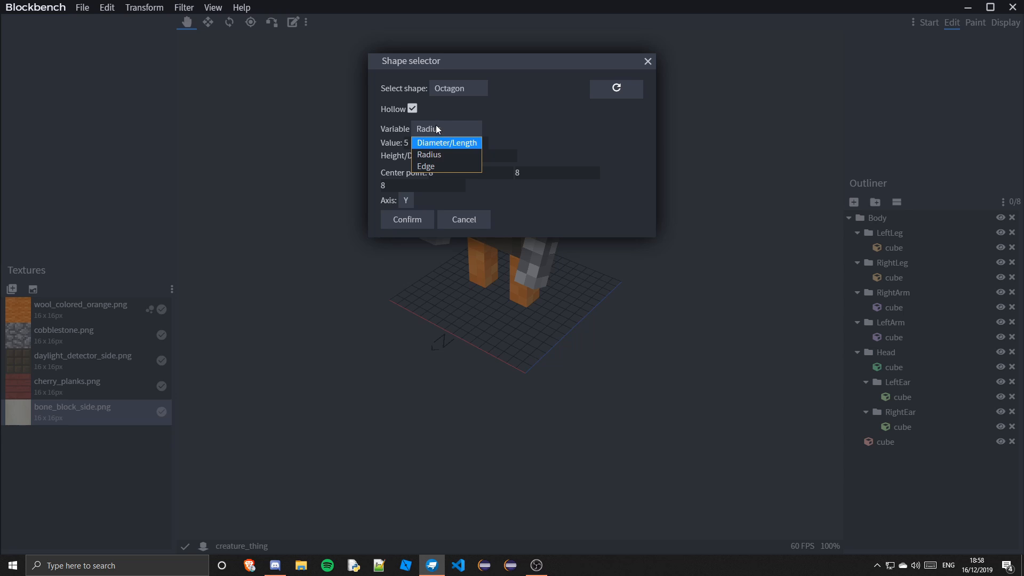
pyautogui.click(485, 125)
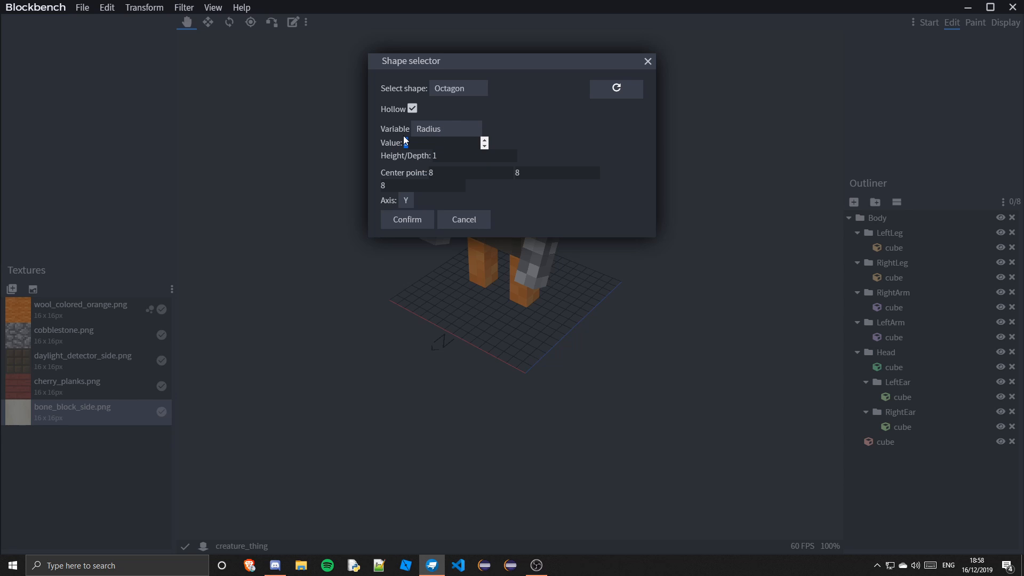
pyautogui.click(458, 156)
pyautogui.click(420, 220)
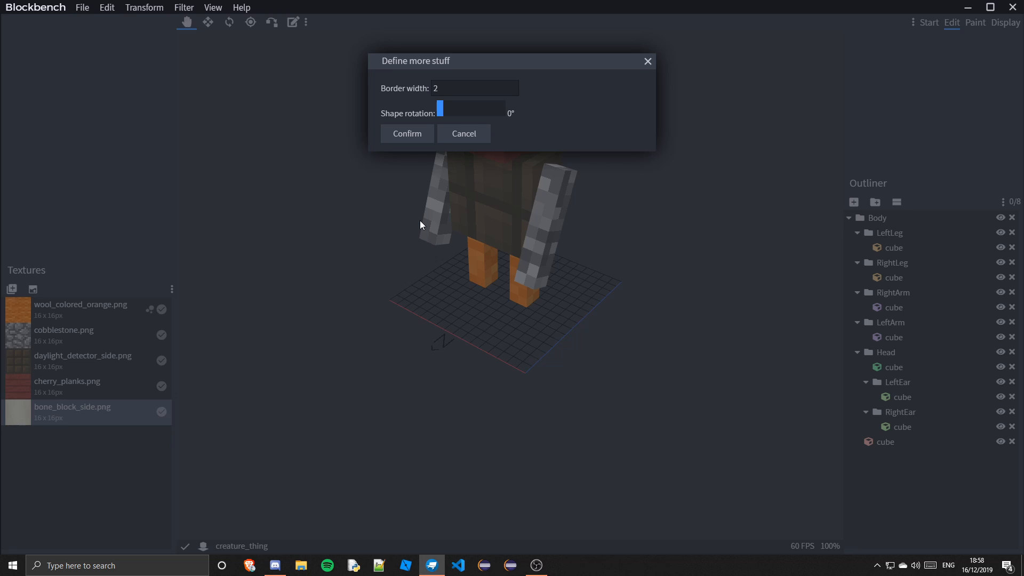
pyautogui.click(449, 89)
pyautogui.click(431, 135)
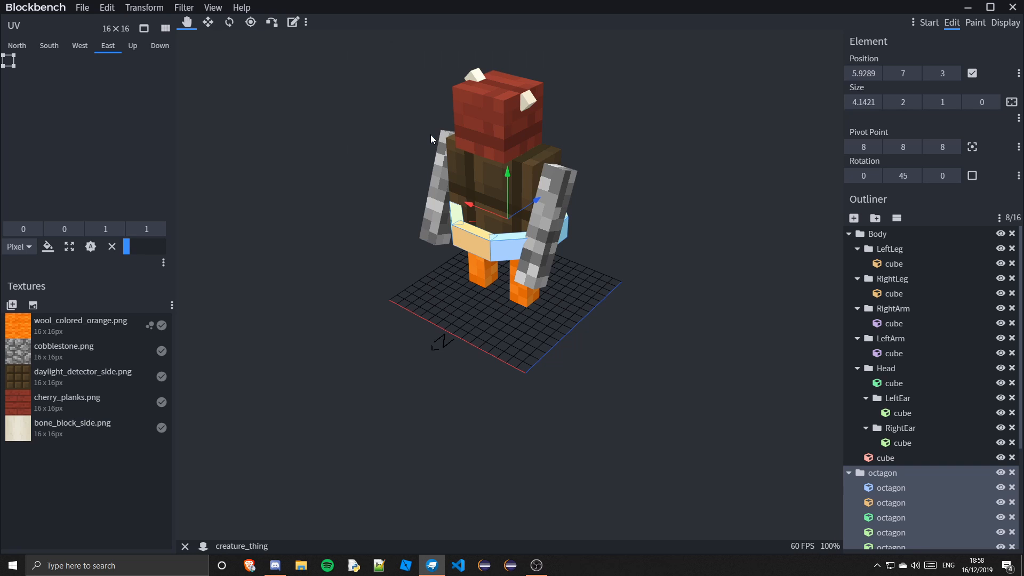
pyautogui.moveTo(694, 280); pyautogui.dragTo(610, 290)
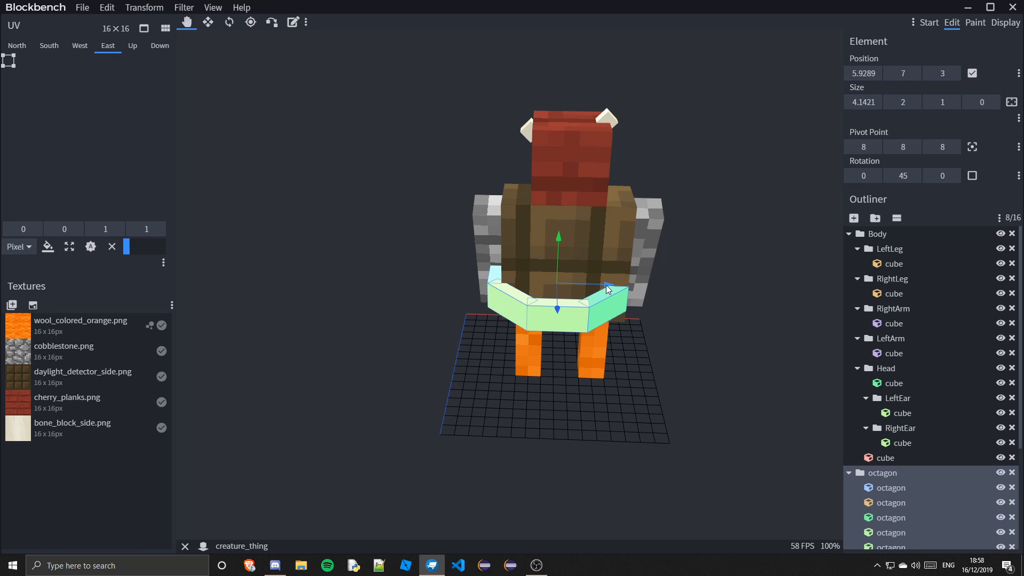
pyautogui.click(208, 24)
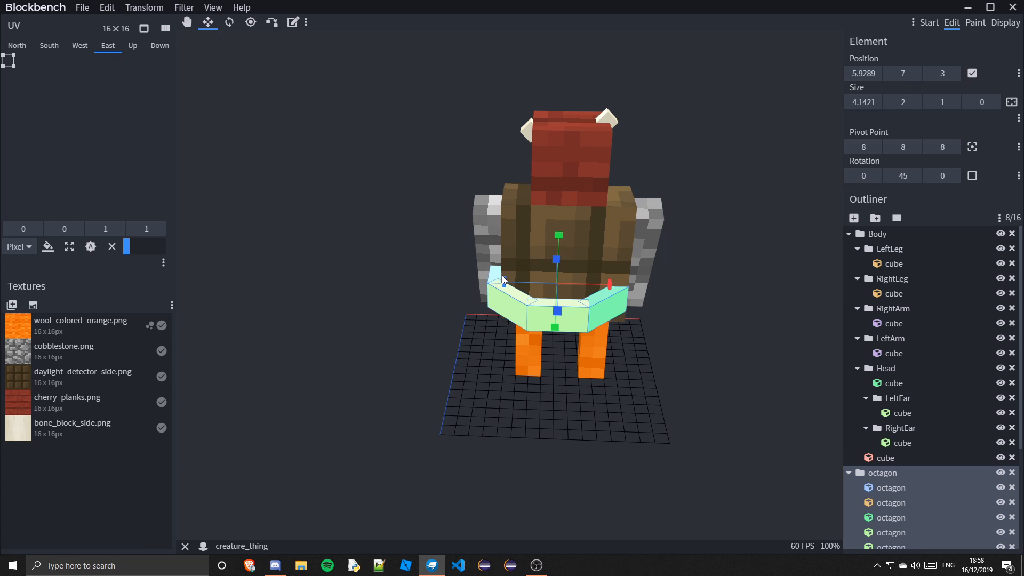
pyautogui.moveTo(508, 282); pyautogui.dragTo(516, 288)
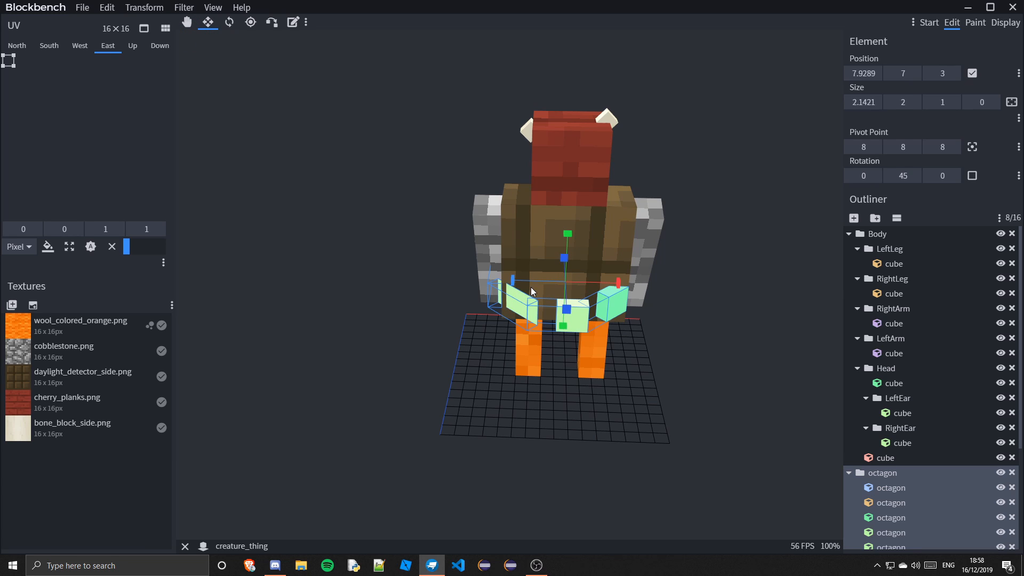
pyautogui.hotkey('ctrl', 'z')
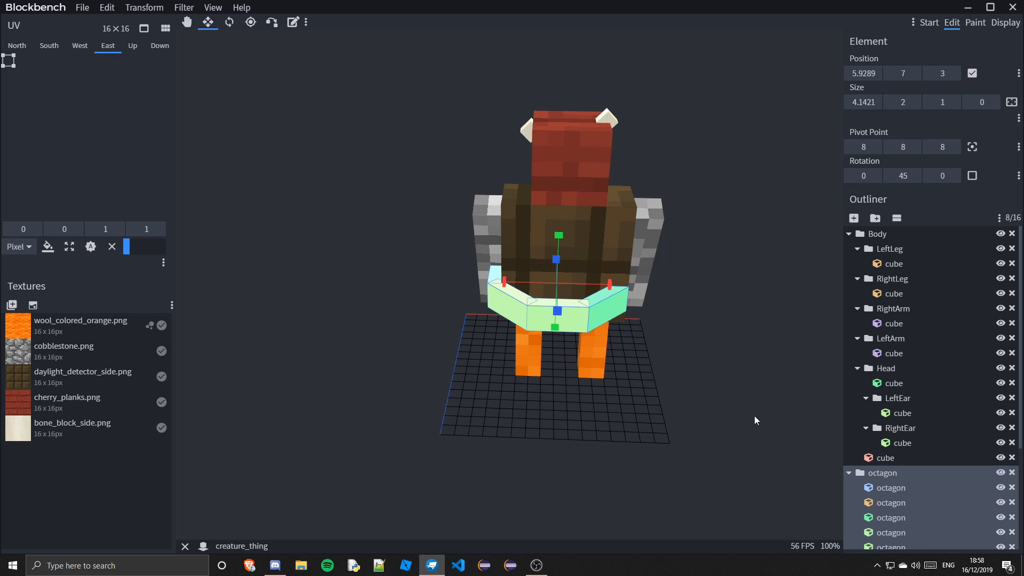
# Raise the octagon ring above the character's head to a Y position of 20
pyautogui.moveTo(737, 410); pyautogui.dragTo(1020, 433)
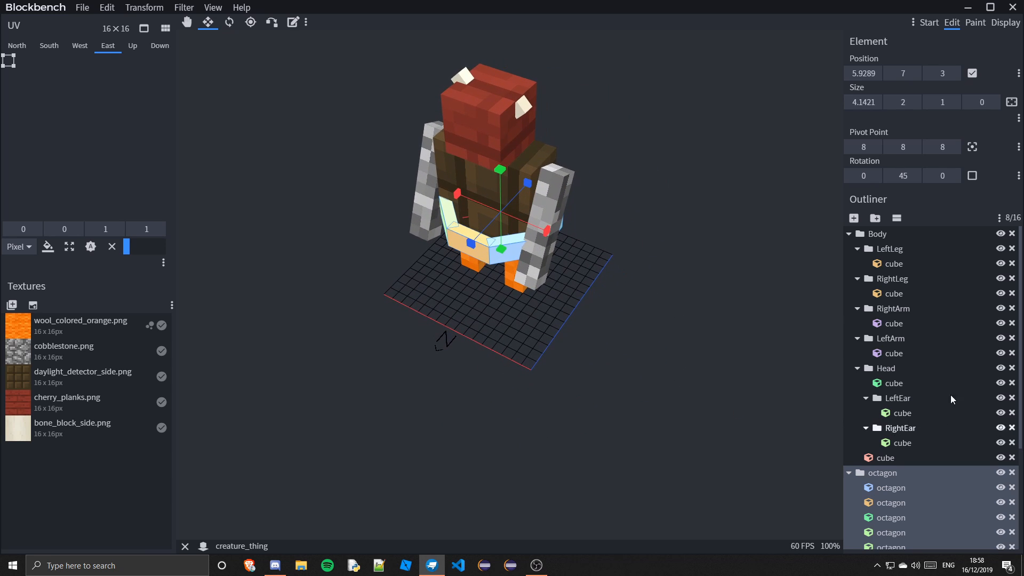
pyautogui.click(187, 22)
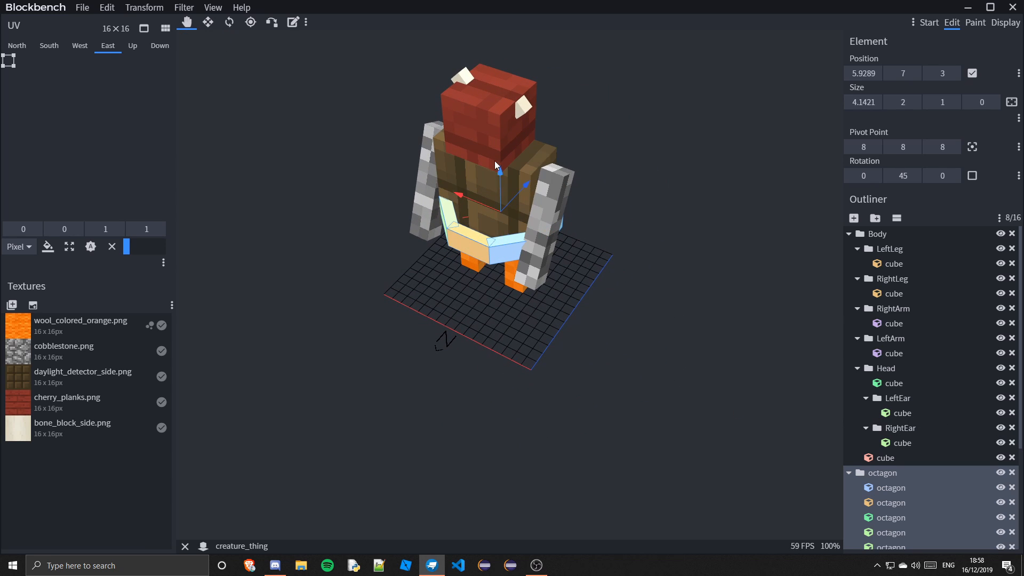
pyautogui.moveTo(494, 161); pyautogui.dragTo(497, 1)
pyautogui.moveTo(625, 185); pyautogui.dragTo(524, 82)
pyautogui.moveTo(737, 117); pyautogui.dragTo(675, 225)
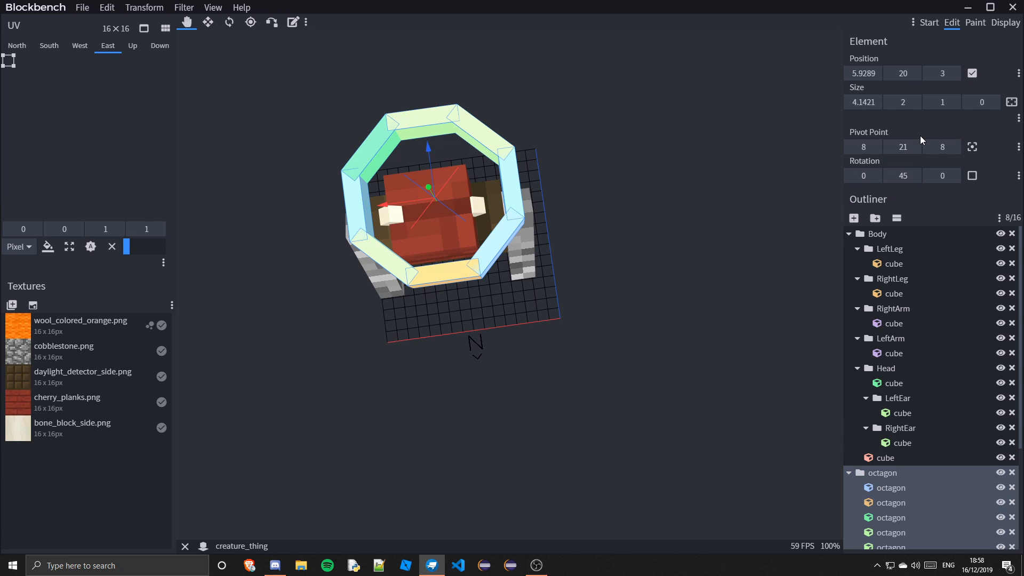
pyautogui.click(864, 147)
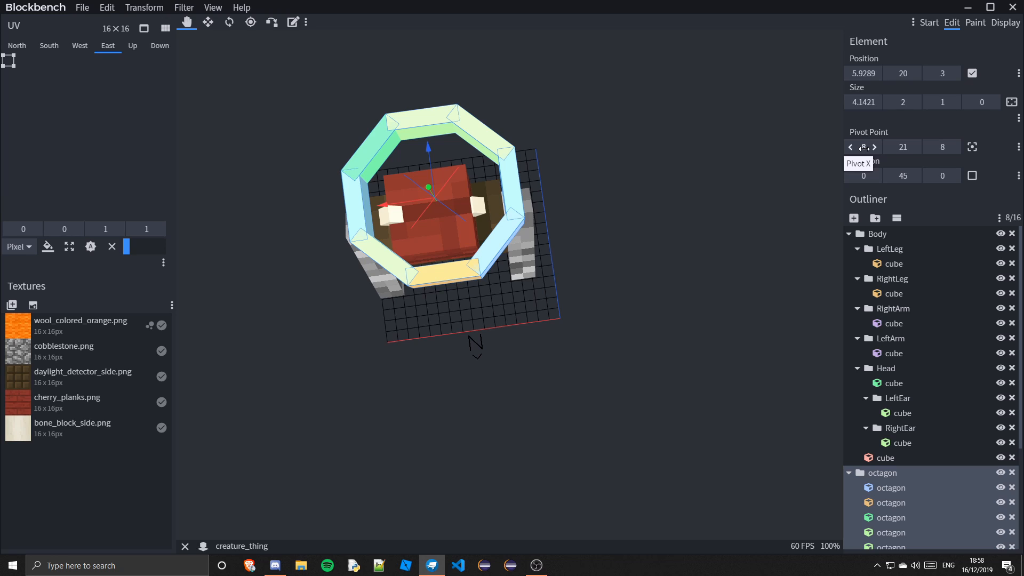
pyautogui.click(864, 73)
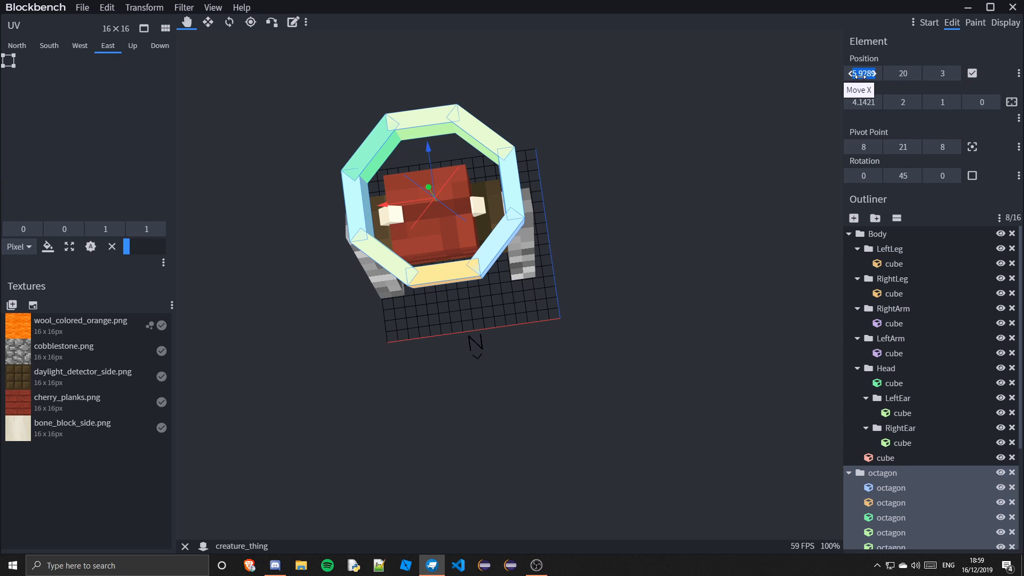
pyautogui.write('6')
pyautogui.press('Return')
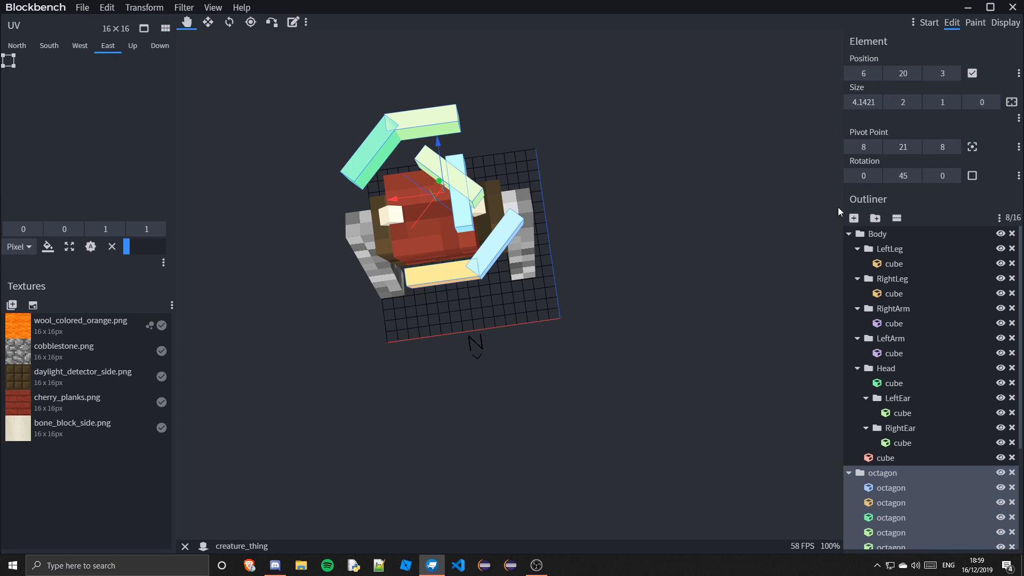
pyautogui.hotkey('ctrl', 'z')
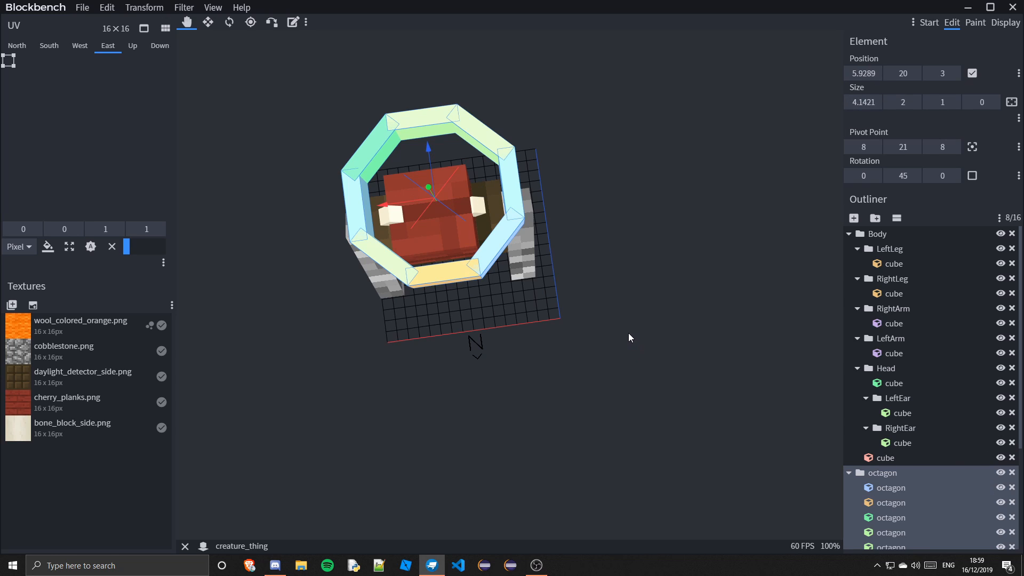
# Select the whole octagon group and set its pivot X to 2
pyautogui.scroll(-3, 930, 486)
pyautogui.click(930, 477)
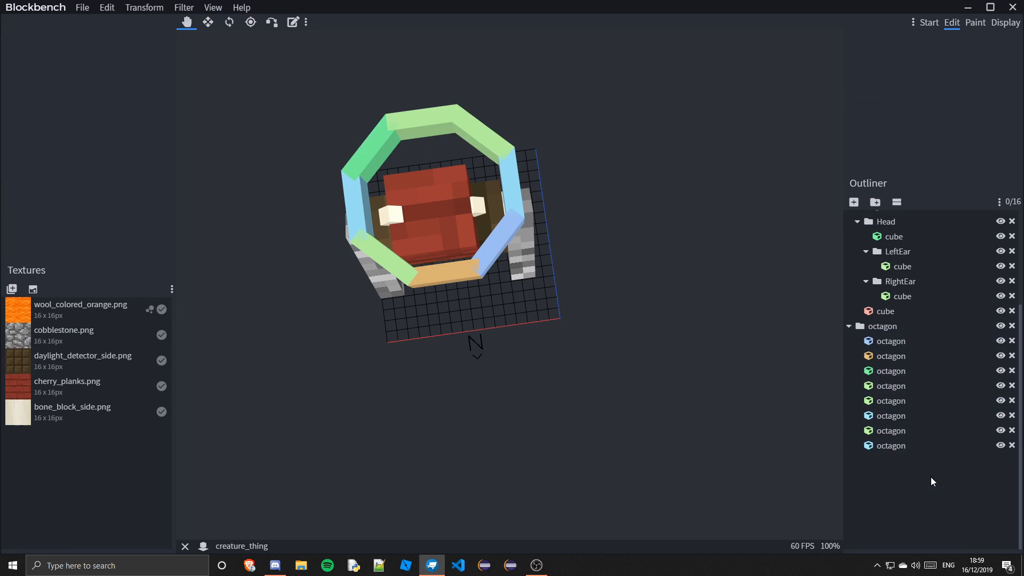
pyautogui.click(882, 326)
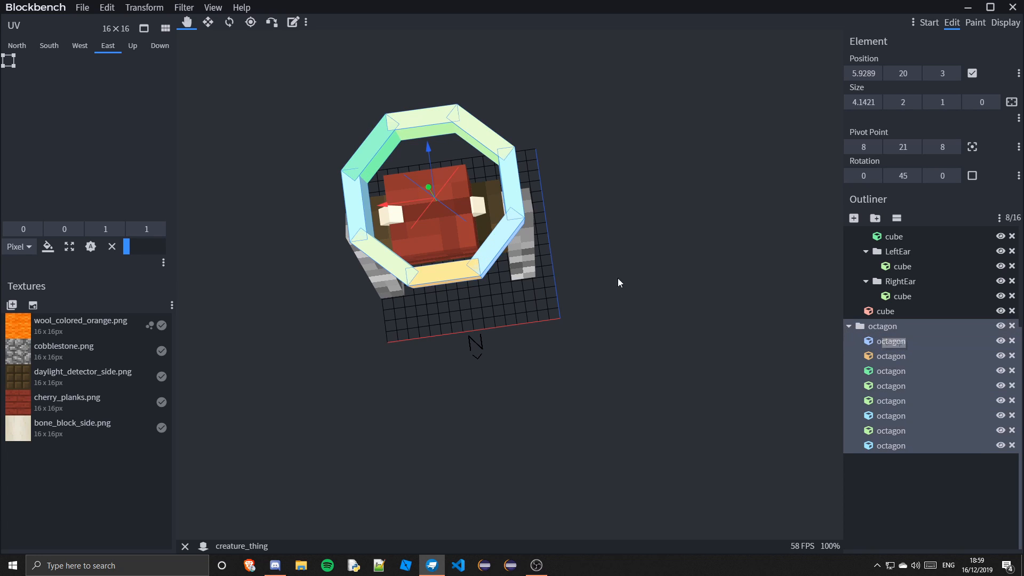
pyautogui.moveTo(684, 201); pyautogui.dragTo(699, 188)
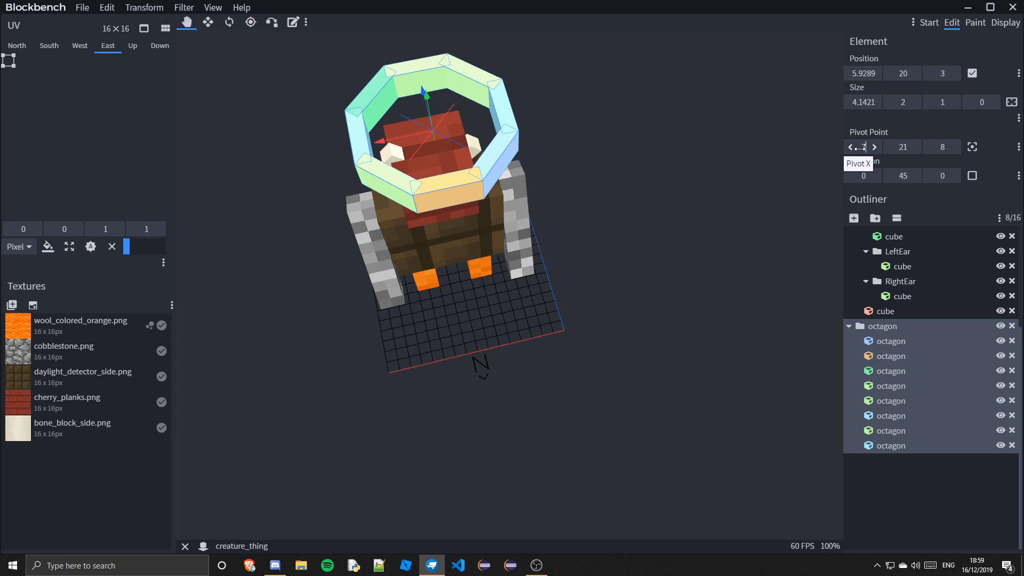
pyautogui.moveTo(860, 148); pyautogui.dragTo(861, 148)
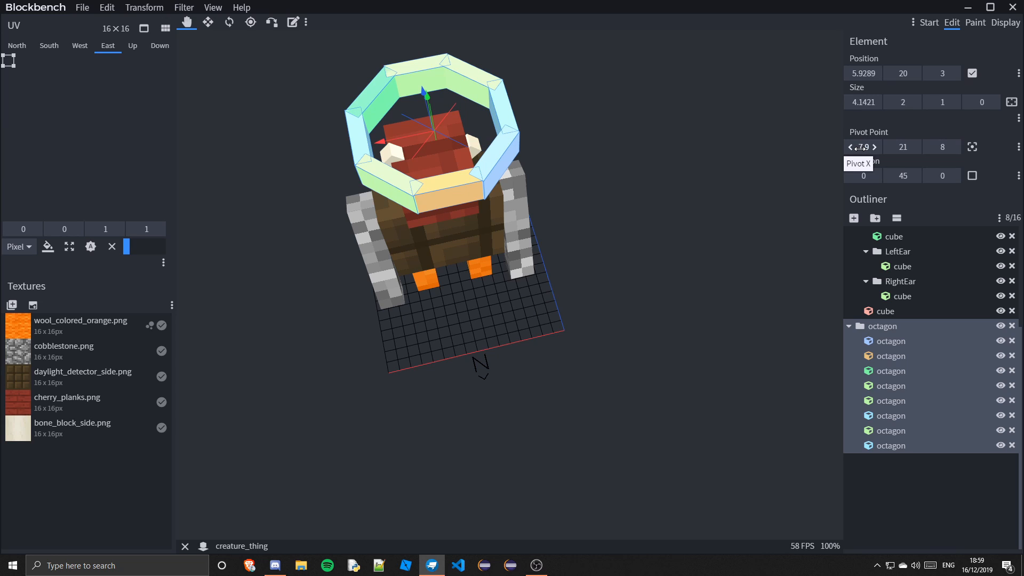
pyautogui.click(861, 147)
pyautogui.moveTo(863, 147); pyautogui.dragTo(863, 147)
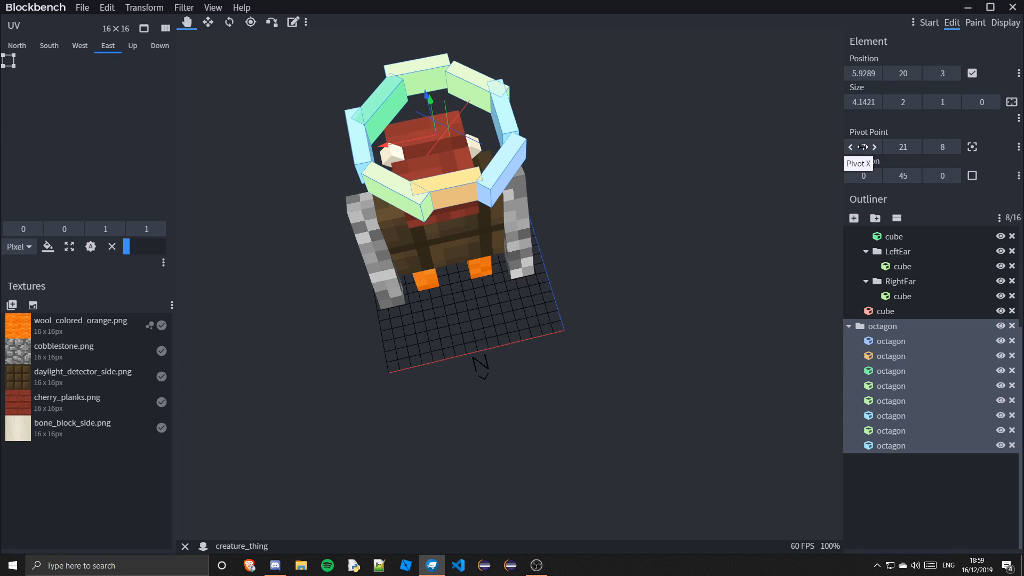
pyautogui.click(863, 147)
pyautogui.press('Return')
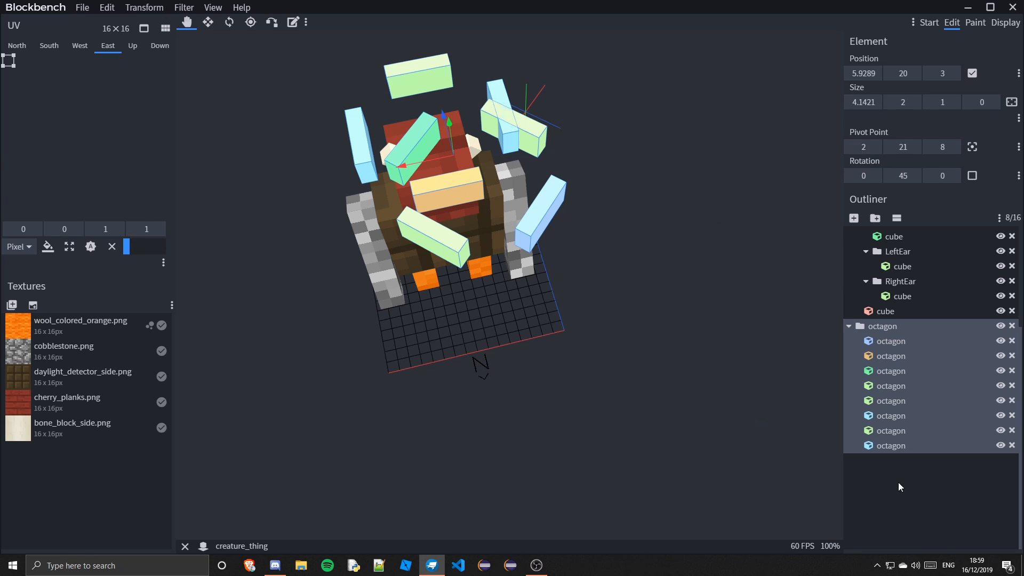
# Delete the octagon group with all its cubes
pyautogui.scroll(3, 939, 476)
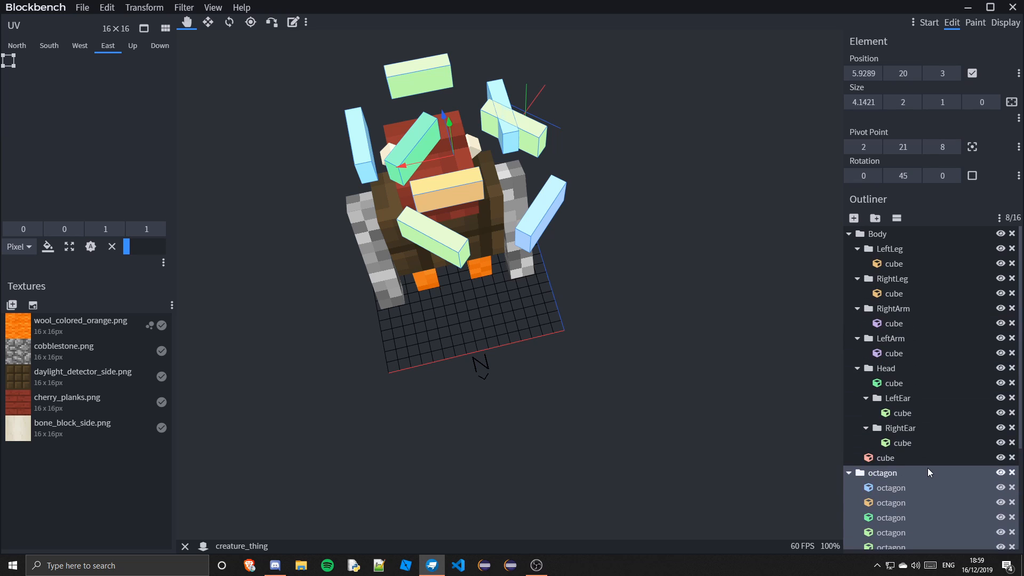
pyautogui.press('Delete')
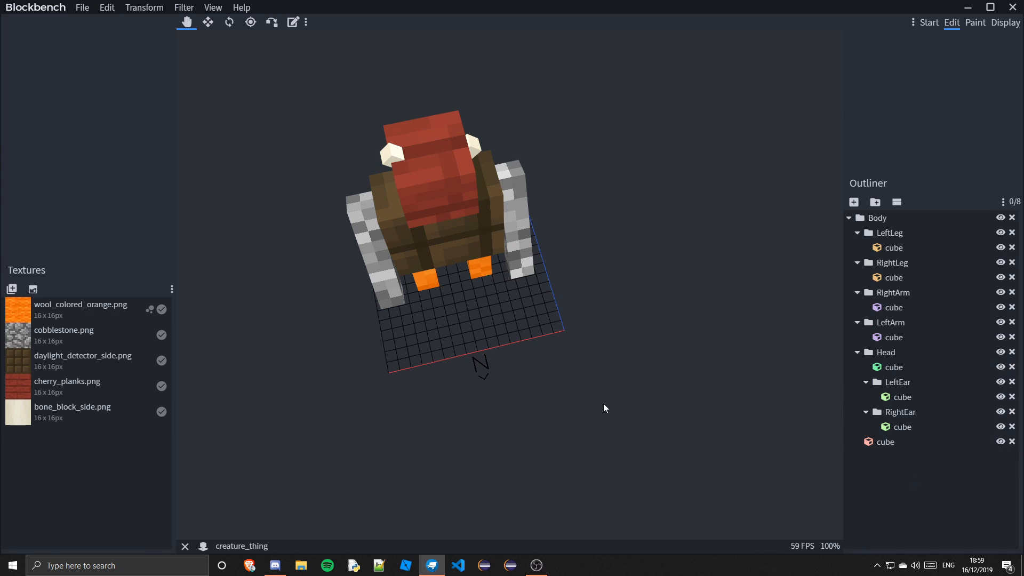
pyautogui.moveTo(604, 404); pyautogui.dragTo(645, 332)
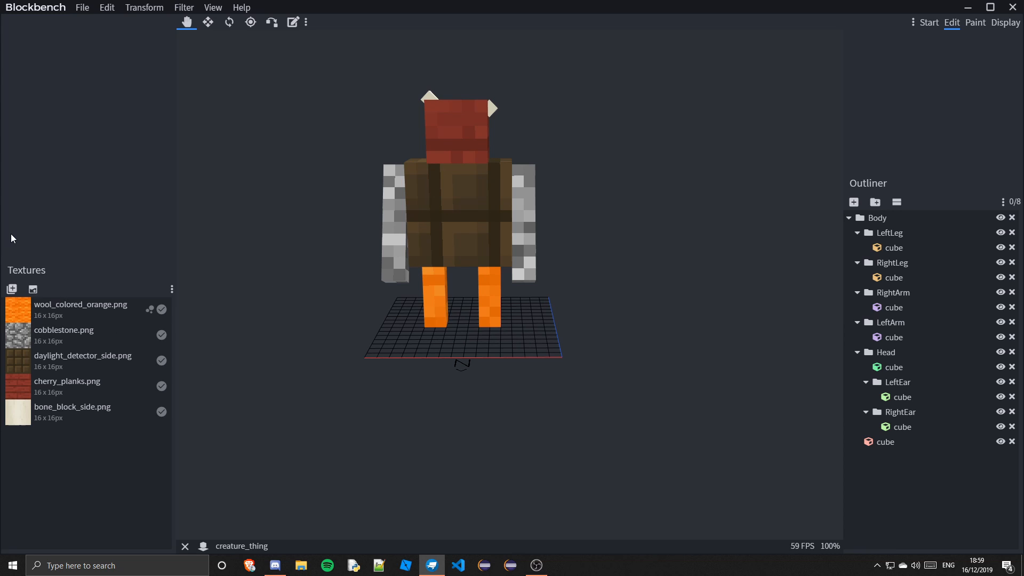
pyautogui.click(163, 6)
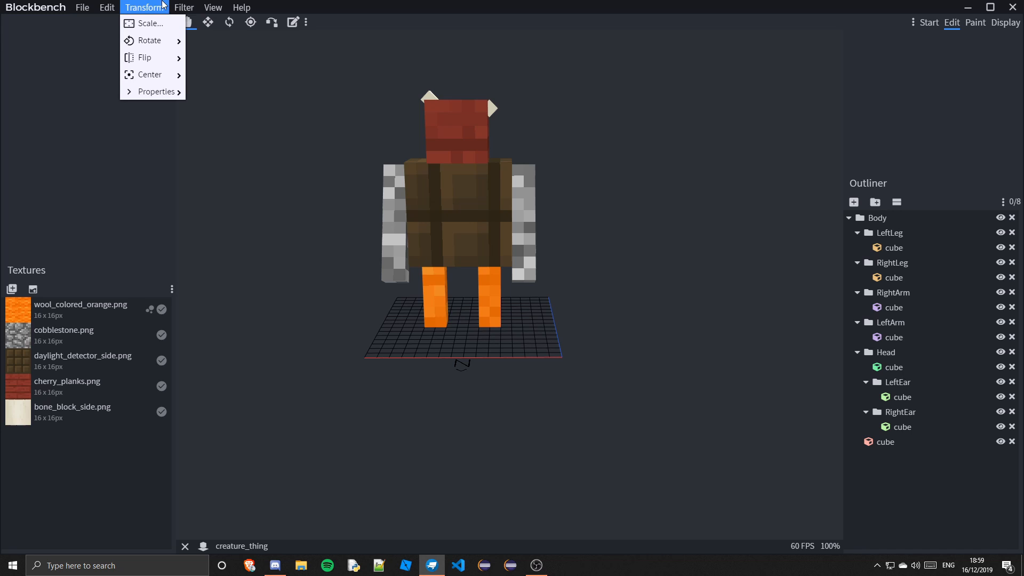
pyautogui.moveTo(105, 5)
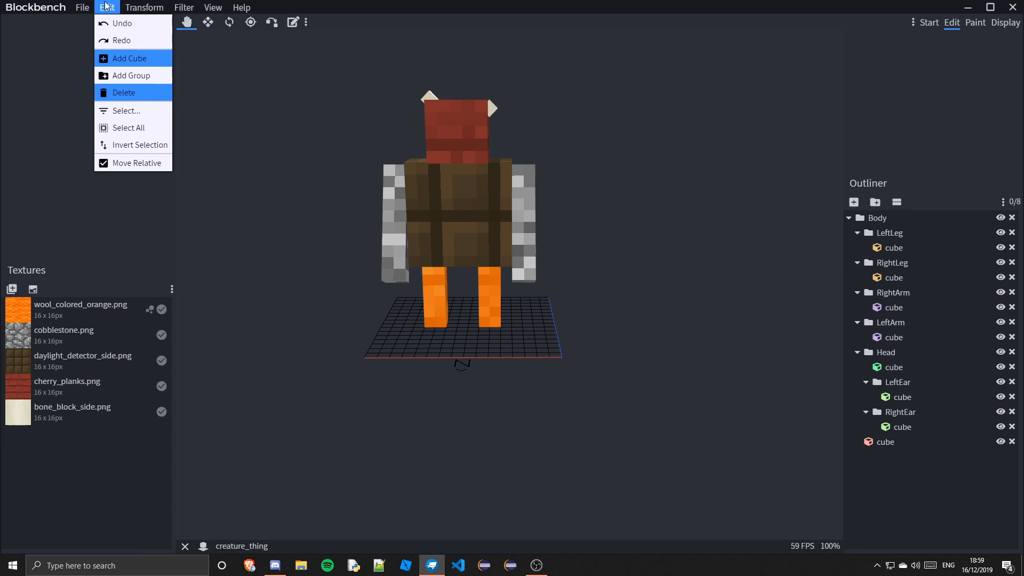
pyautogui.moveTo(172, 4)
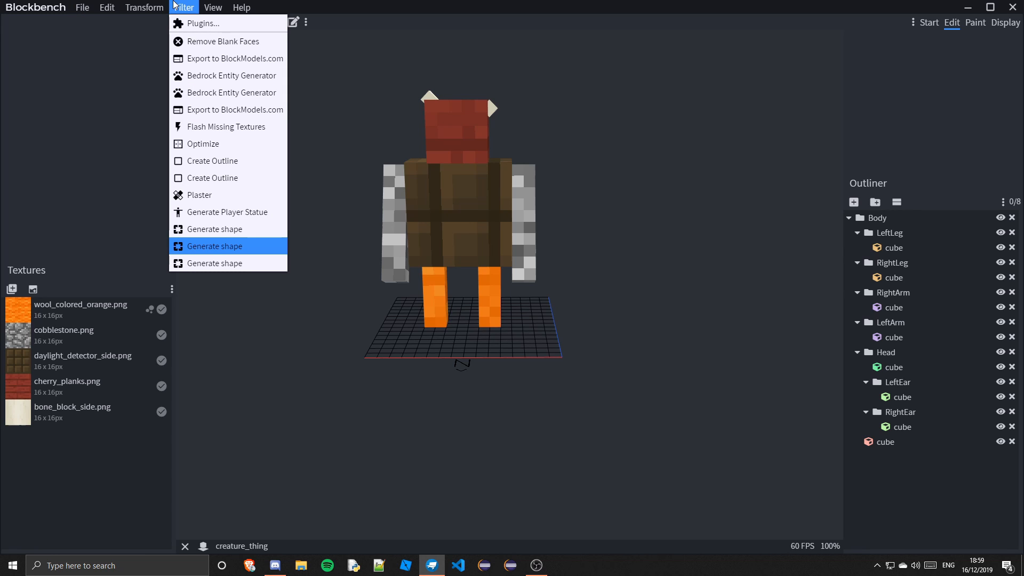
pyautogui.moveTo(212, 5)
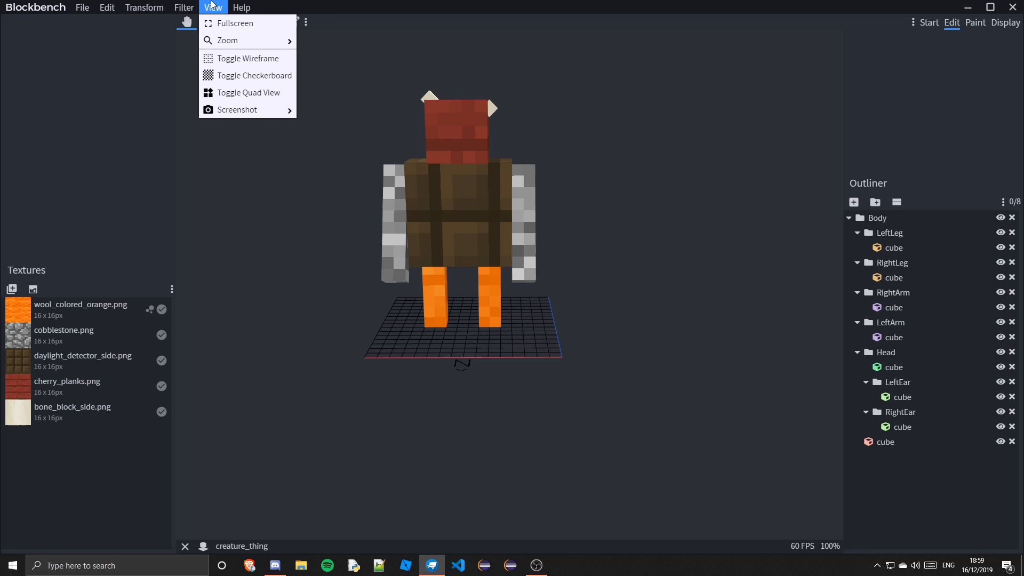
# Capture a screenshot of the model from an angled view and copy it to the clipboard
pyautogui.moveTo(478, 160); pyautogui.dragTo(633, 298)
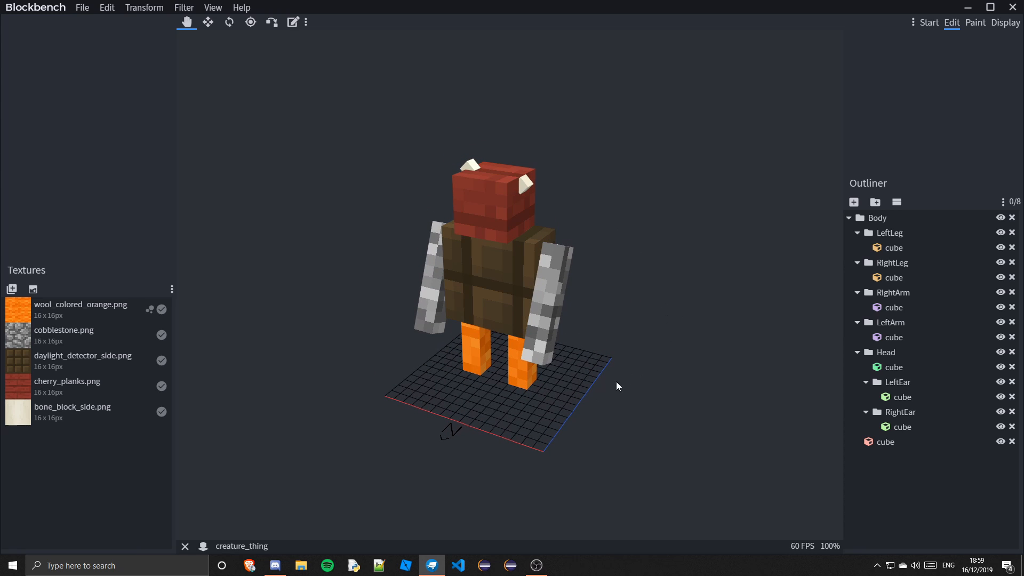
pyautogui.scroll(2, 610, 389)
pyautogui.moveTo(612, 369); pyautogui.dragTo(610, 368, button='right')
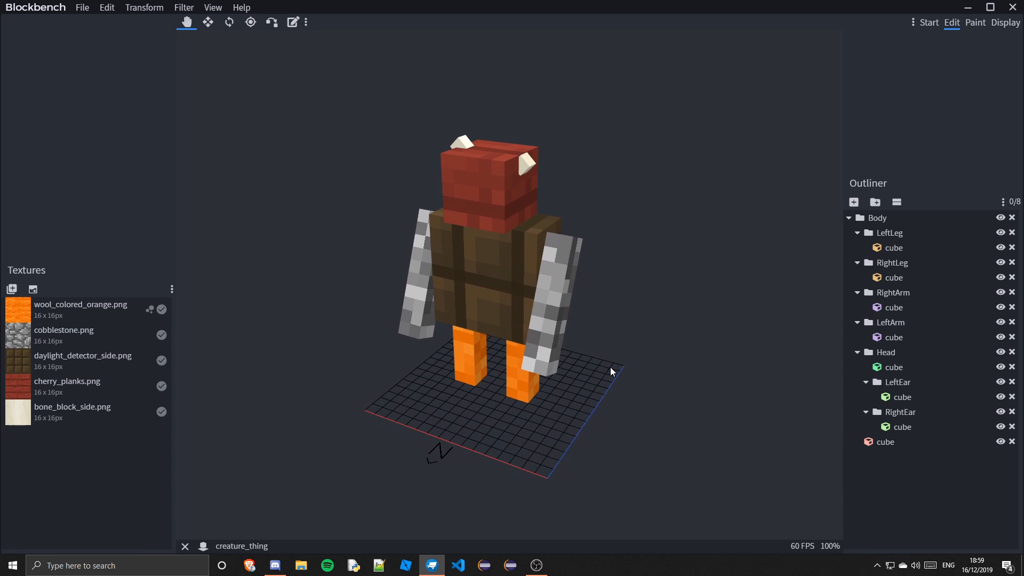
pyautogui.click(213, 7)
pyautogui.moveTo(263, 111)
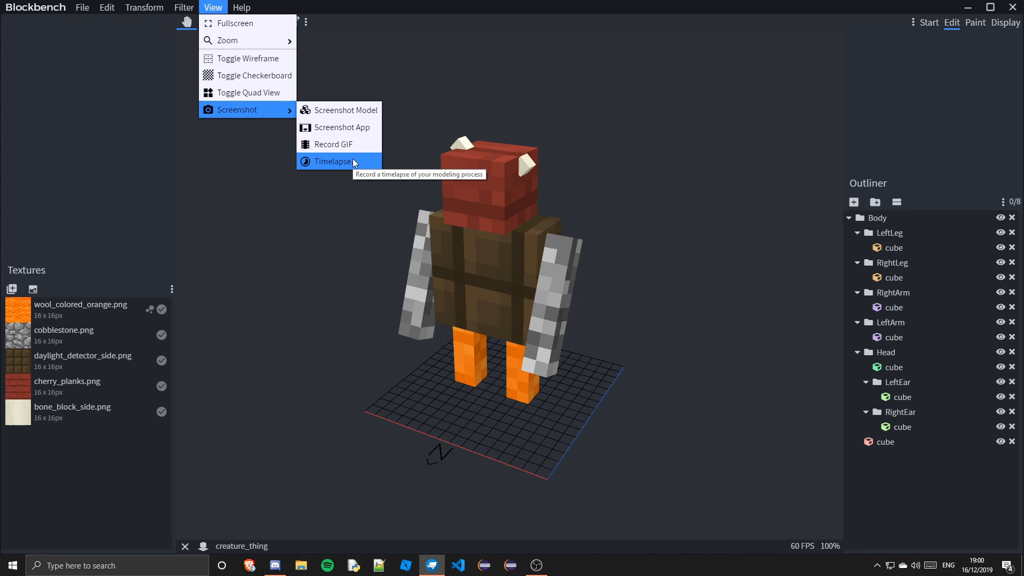
pyautogui.click(367, 110)
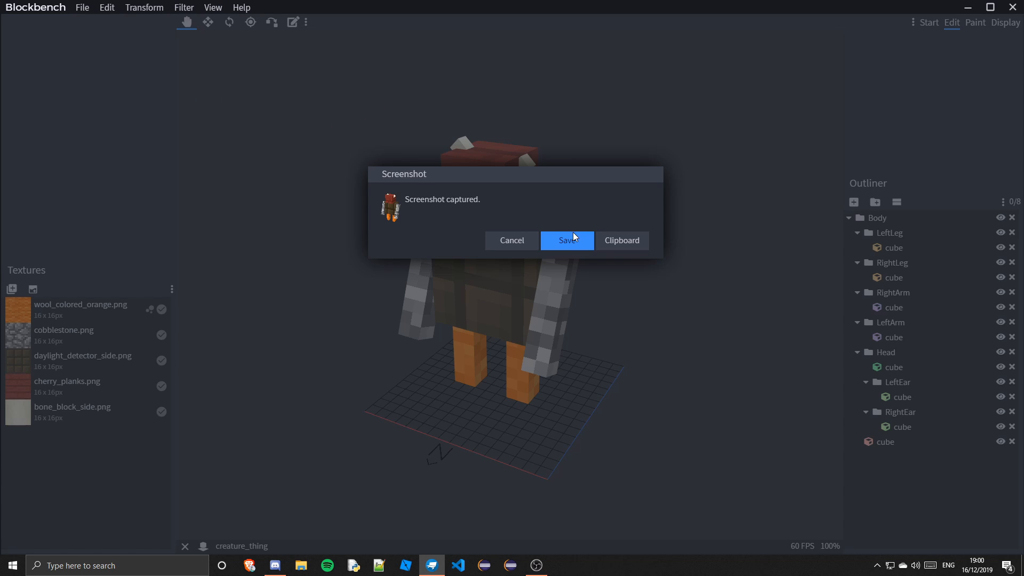
pyautogui.click(622, 240)
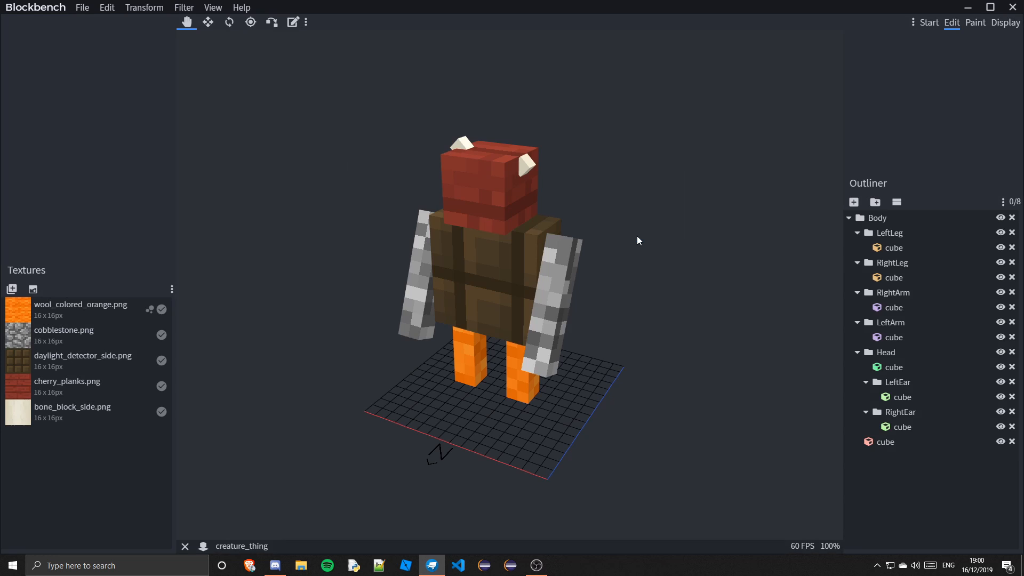
# Switch to Discord to view the shared model screenshot in the chat, then return to Blockbench
pyautogui.hotkey('alt', 'Tab')
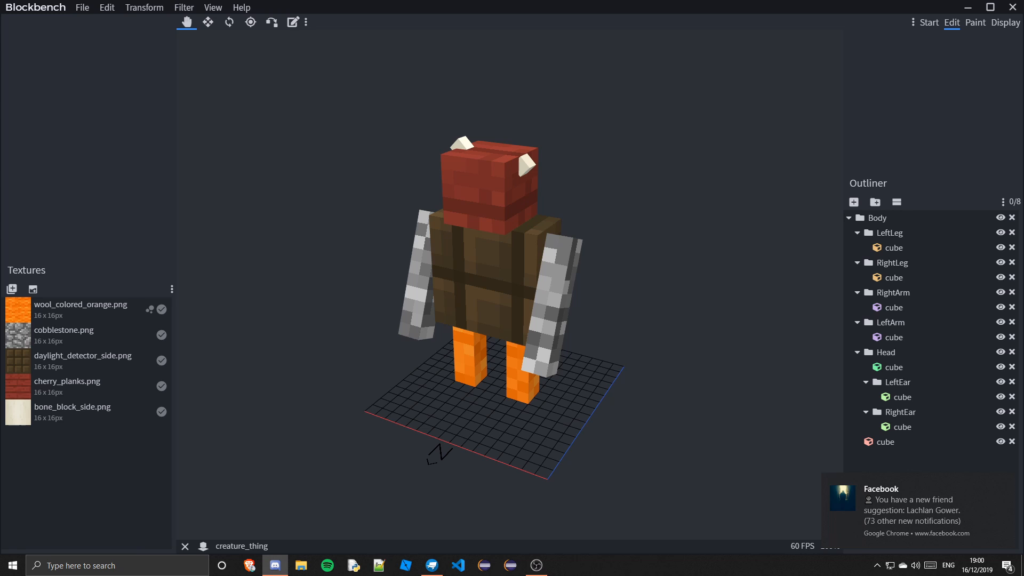
pyautogui.moveTo(0, 230); pyautogui.dragTo(611, 0)
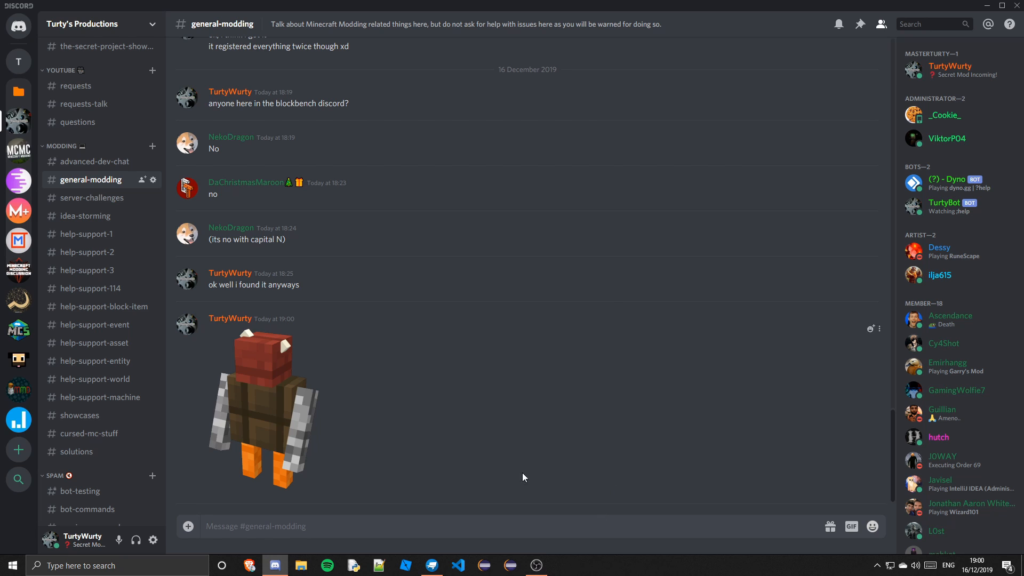
pyautogui.scroll(-6, 1013, 427)
pyautogui.scroll(6, 1013, 428)
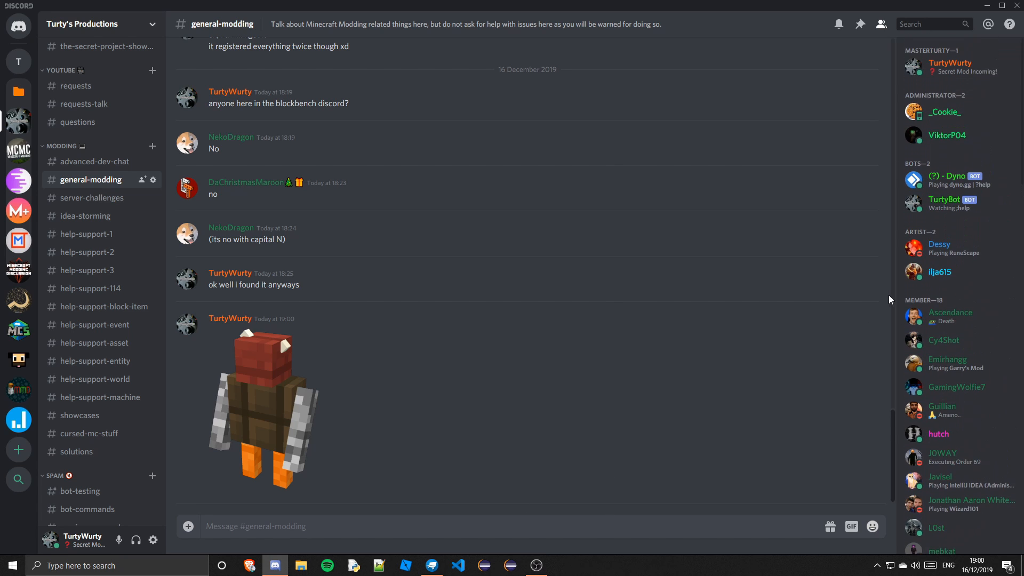
pyautogui.scroll(6, 886, 294)
pyautogui.scroll(-1, 960, 246)
pyautogui.scroll(-6, 777, 269)
pyautogui.scroll(1, 954, 349)
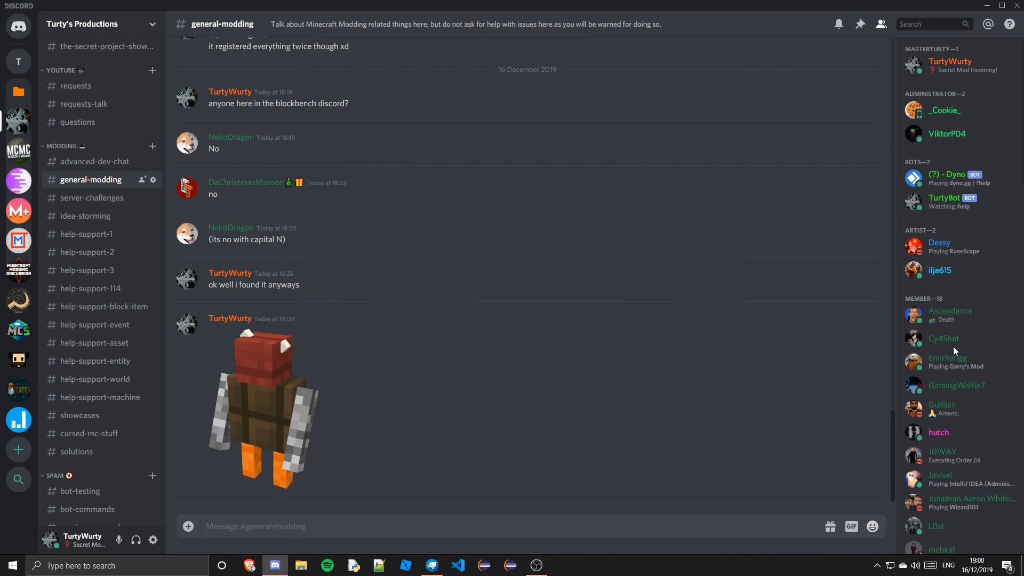
pyautogui.moveTo(634, 7); pyautogui.dragTo(0, 244)
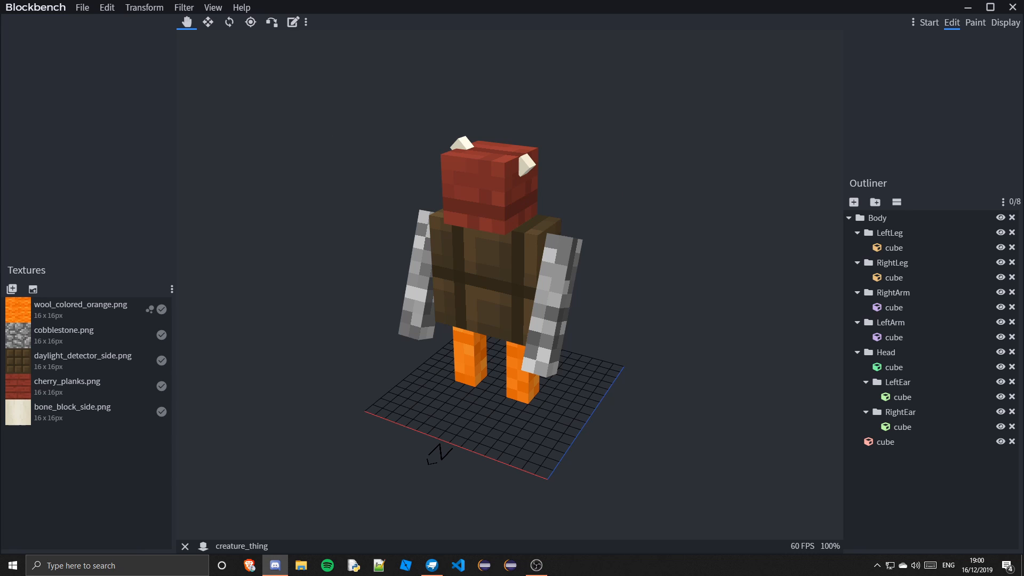
pyautogui.moveTo(0, 238); pyautogui.dragTo(731, 2)
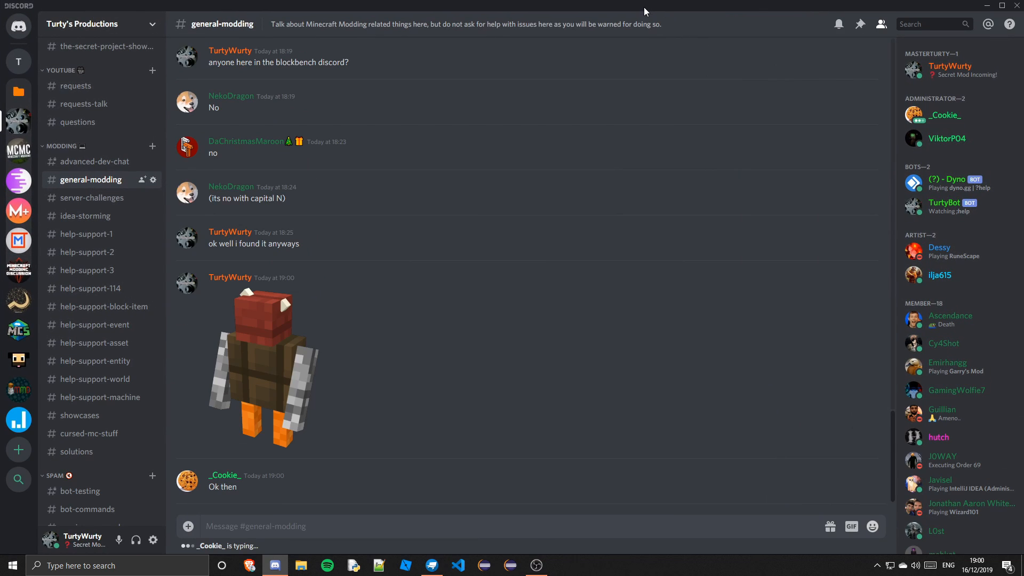
pyautogui.moveTo(644, 7); pyautogui.dragTo(0, 176)
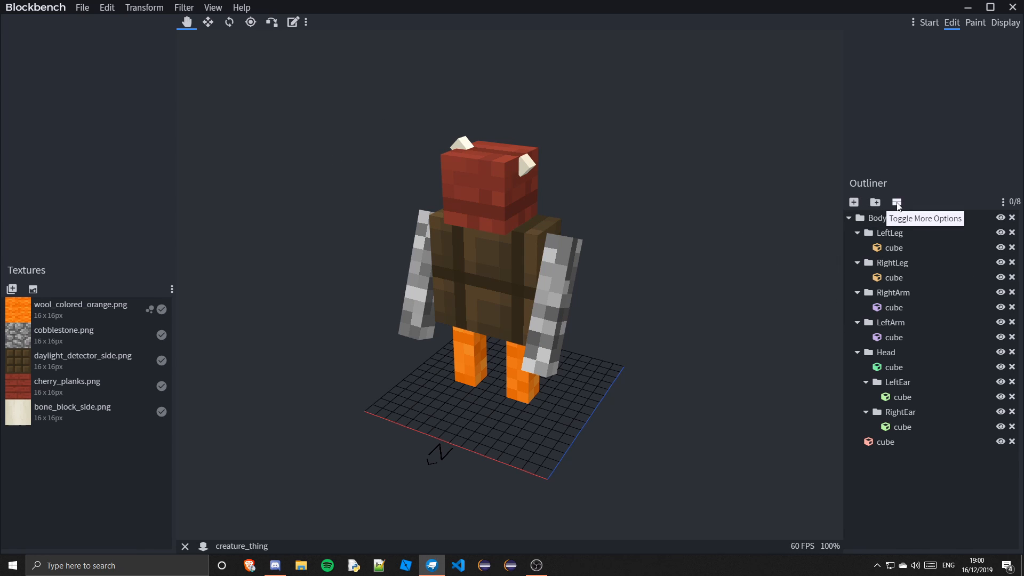
# Show the outliner's extra options and disable export for the Head group and its cubes
pyautogui.click(897, 203)
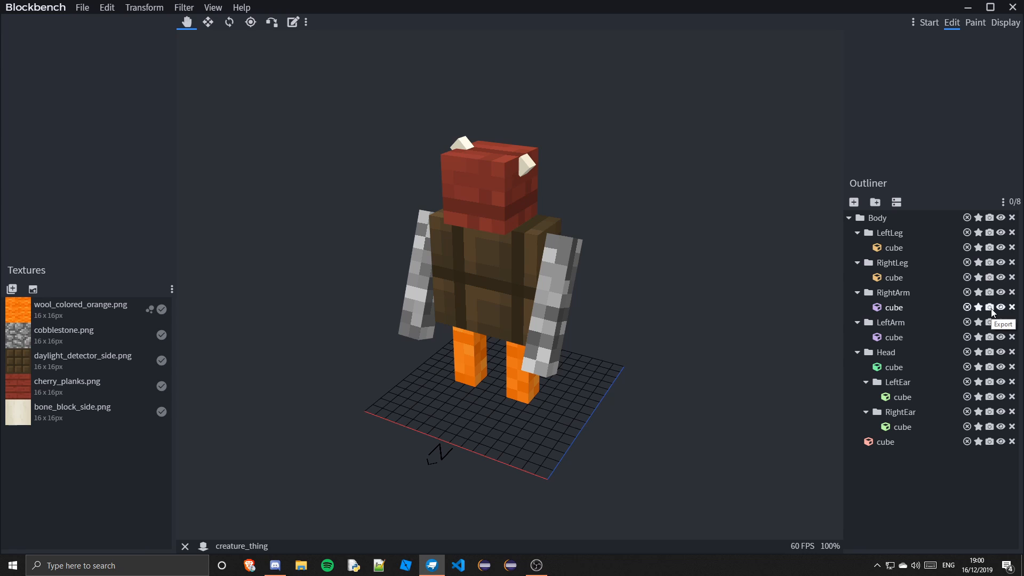
pyautogui.click(990, 308)
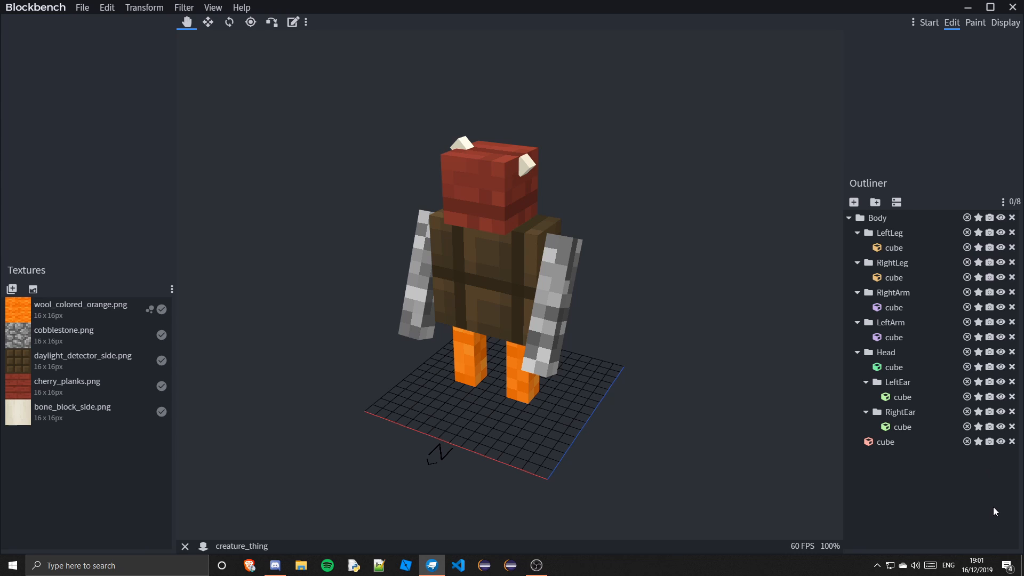
pyautogui.click(967, 352)
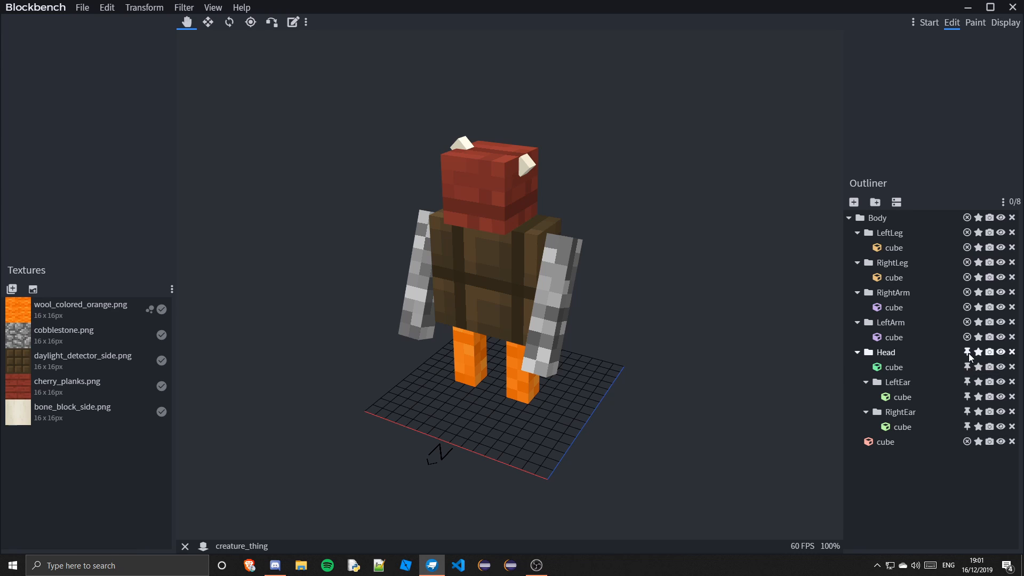
pyautogui.click(967, 353)
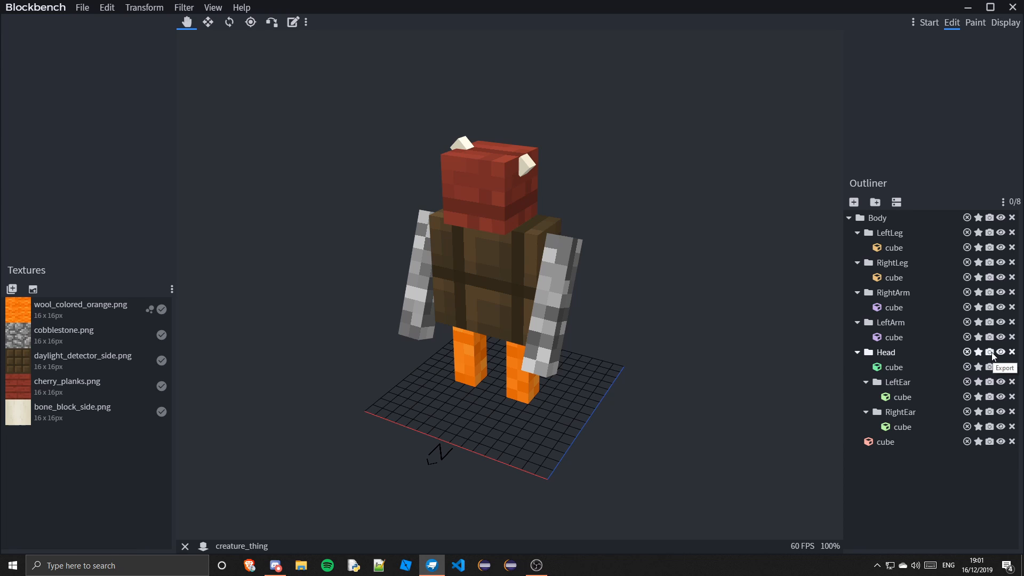
pyautogui.click(990, 353)
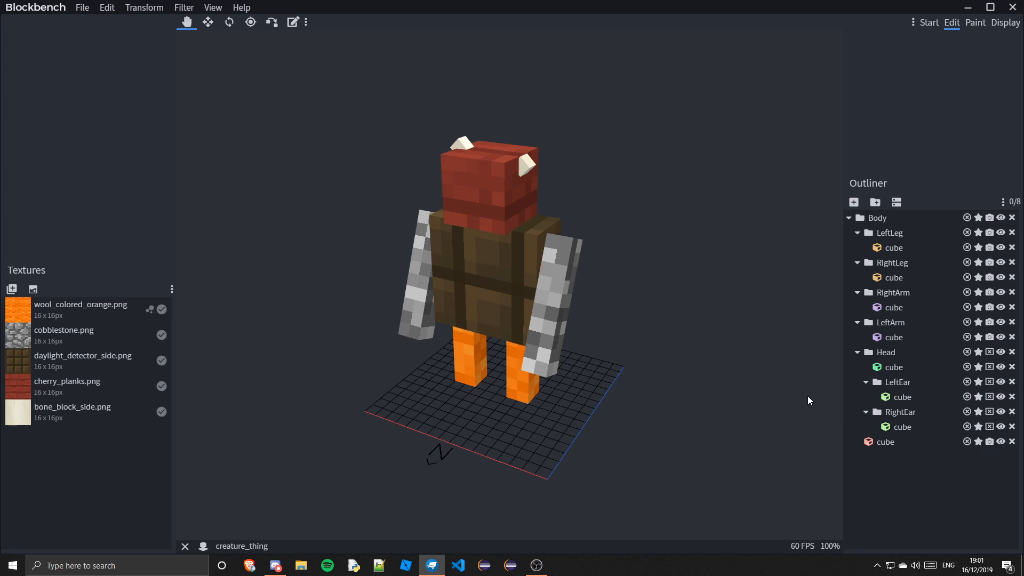
# Delete the whole Body group and undo the deletion
pyautogui.click(1013, 218)
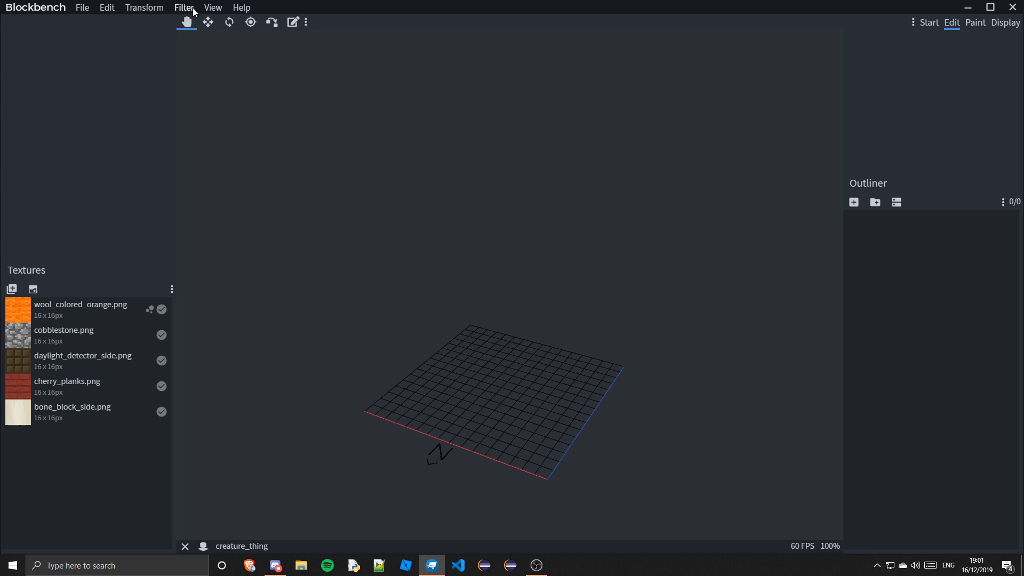
pyautogui.click(242, 8)
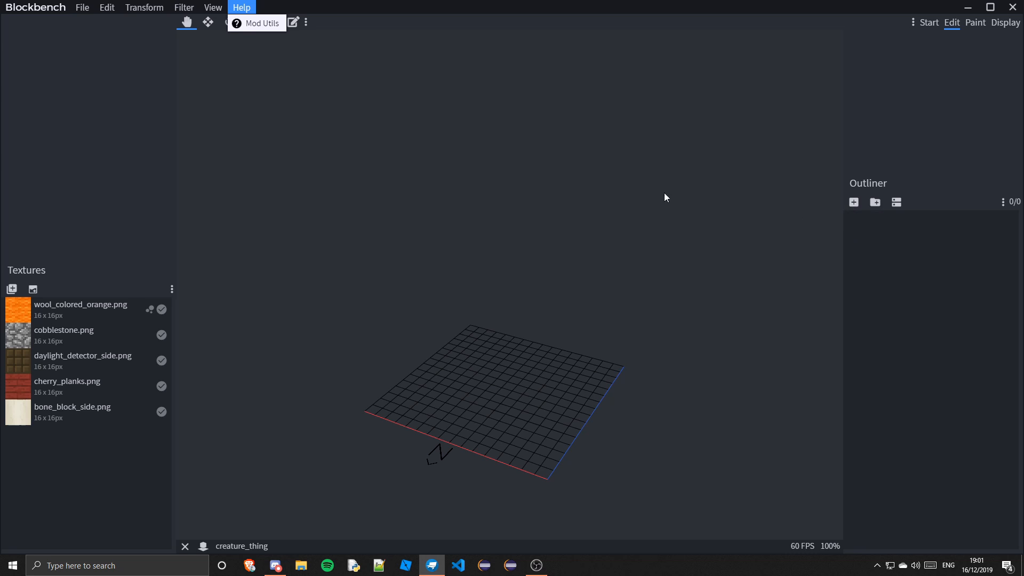
pyautogui.click(543, 210)
pyautogui.hotkey('ctrl', 'z')
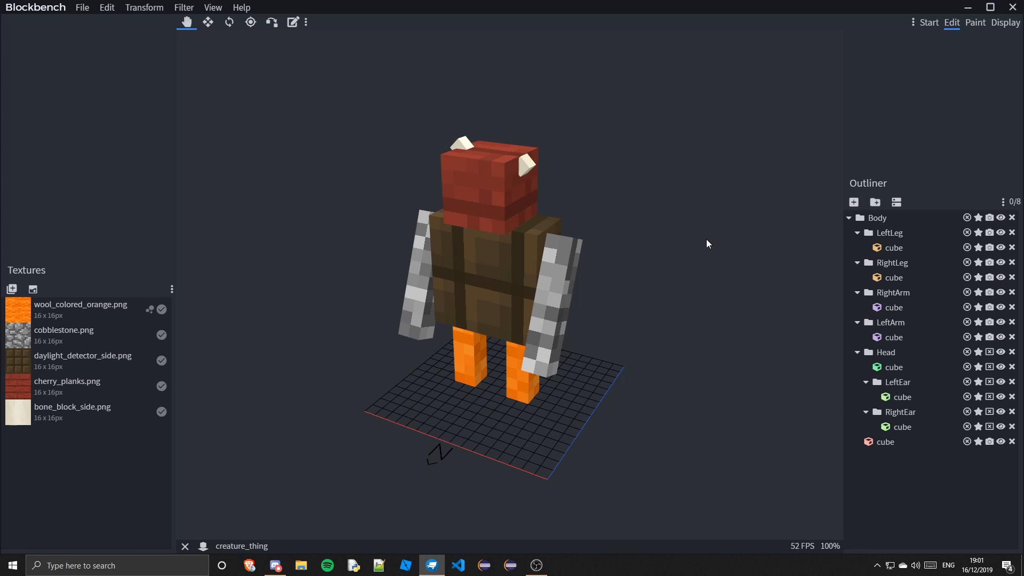
pyautogui.moveTo(706, 242); pyautogui.dragTo(701, 239)
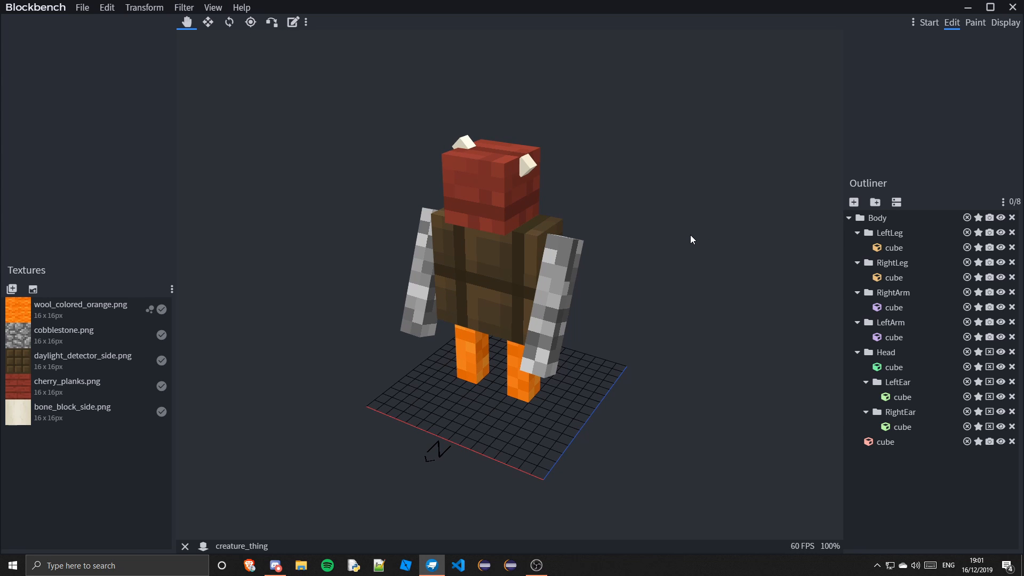
pyautogui.hotkey('ctrl', 'y')
pyautogui.hotkey('ctrl', 'z')
# Open Display mode and scale the model to 0.7 in the third-person right-hand slot
pyautogui.click(1006, 23)
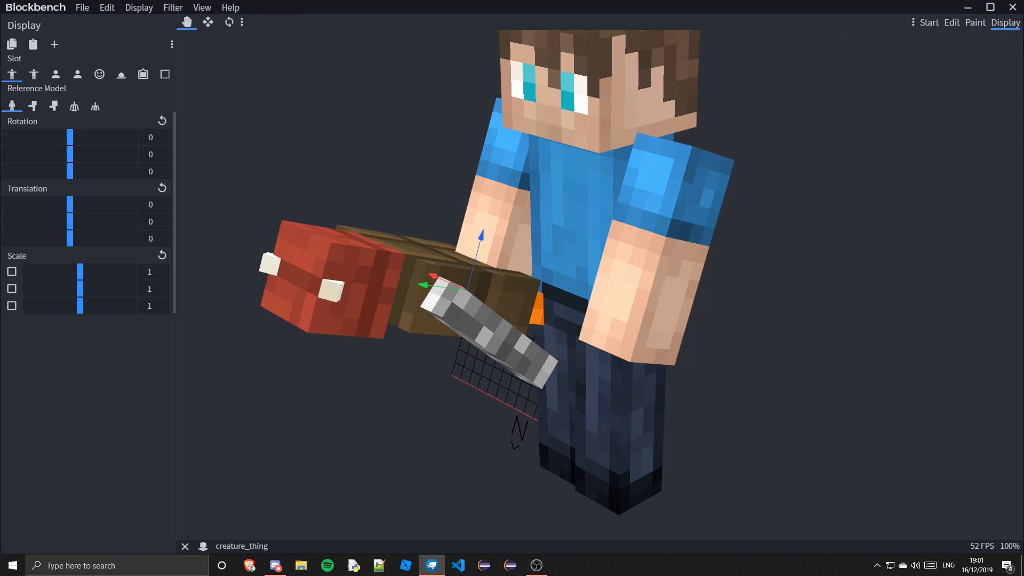
pyautogui.scroll(-5, 507, 204)
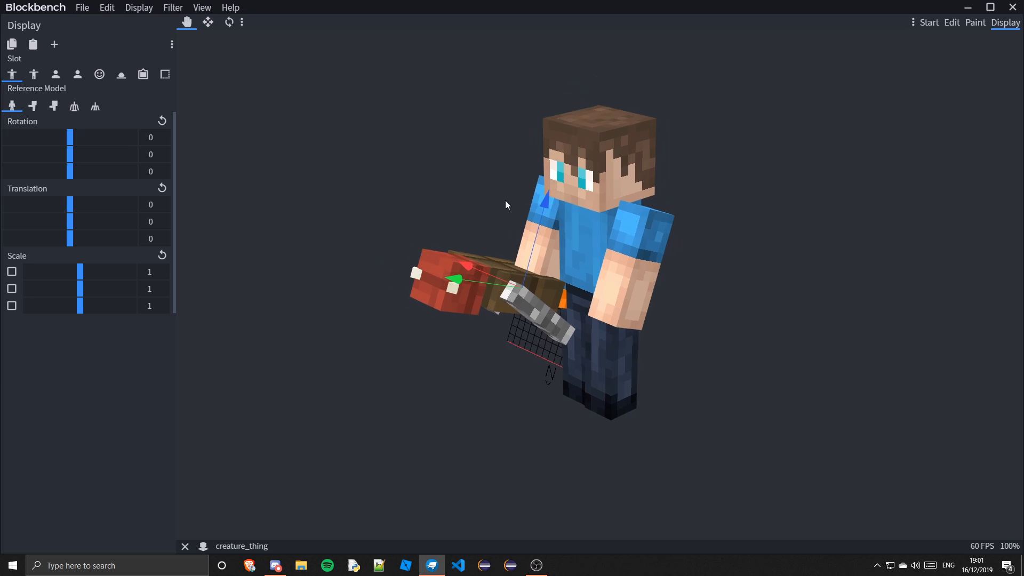
pyautogui.moveTo(507, 205); pyautogui.dragTo(558, 426)
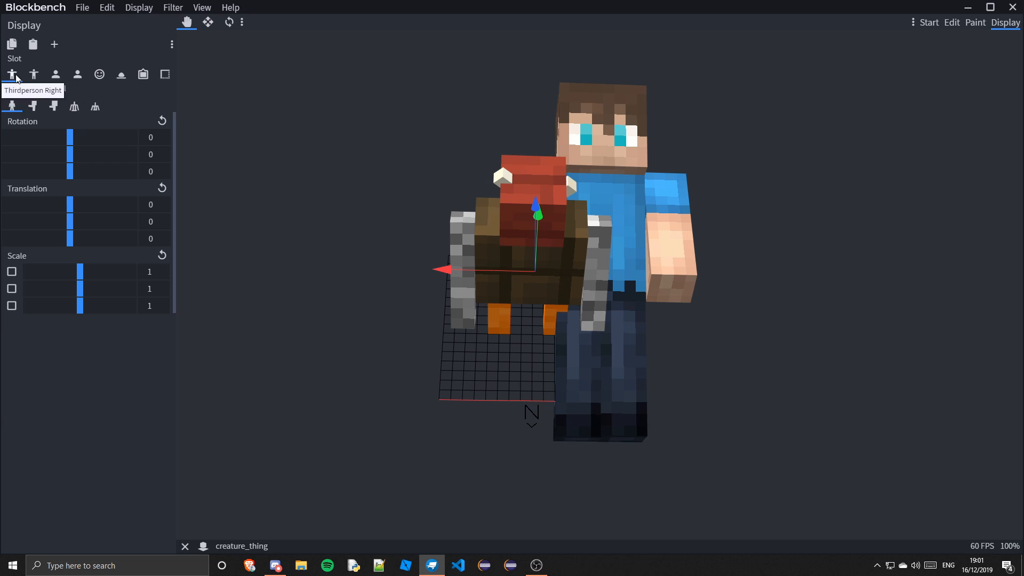
pyautogui.moveTo(835, 338); pyautogui.dragTo(388, 312)
pyautogui.moveTo(81, 273); pyautogui.dragTo(65, 313)
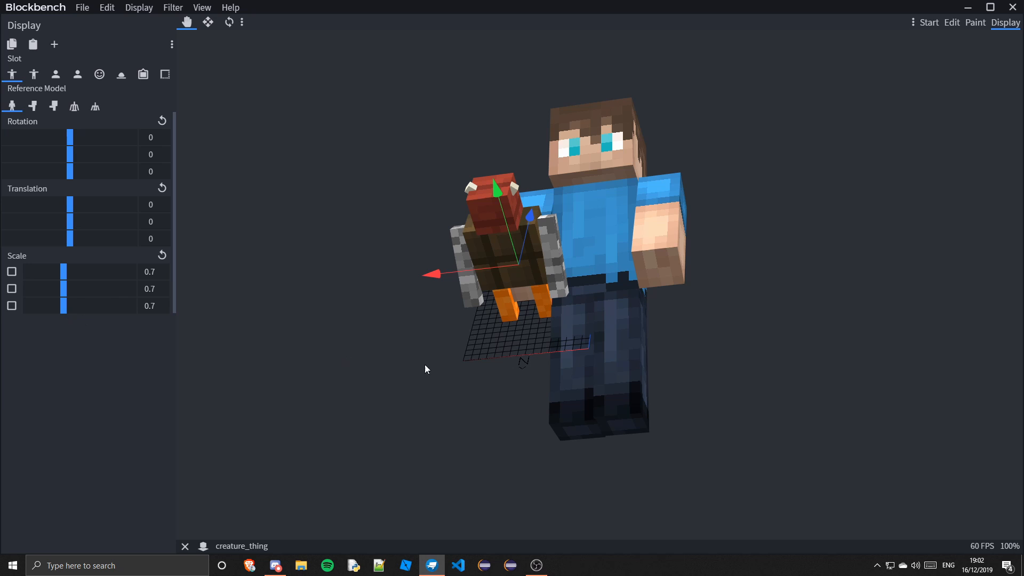
# Set the third-person right translation to X 1.5, Y -2 and Z -1, then switch to the third-person left slot
pyautogui.moveTo(496, 409); pyautogui.dragTo(532, 407)
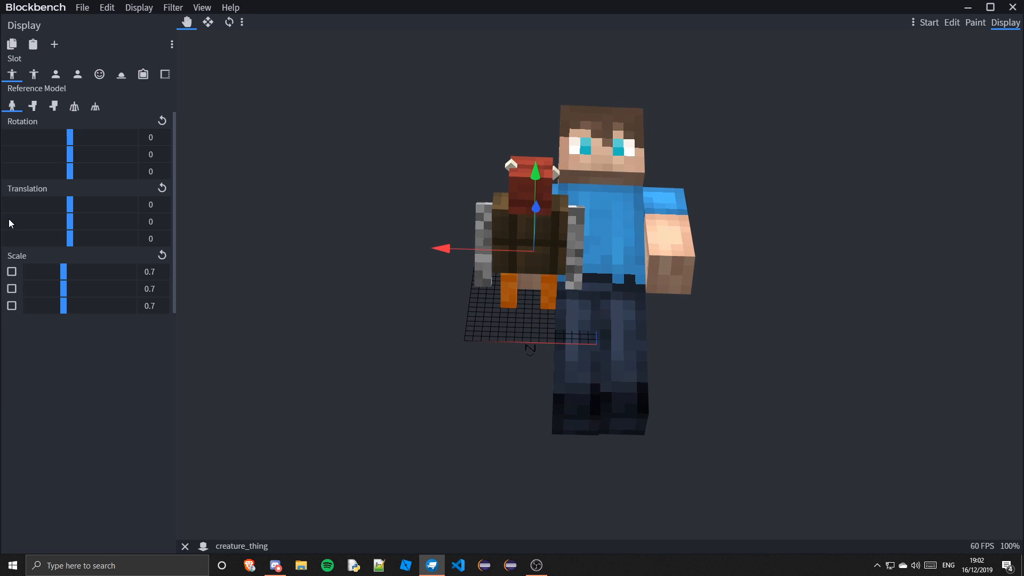
pyautogui.moveTo(70, 222); pyautogui.dragTo(65, 221)
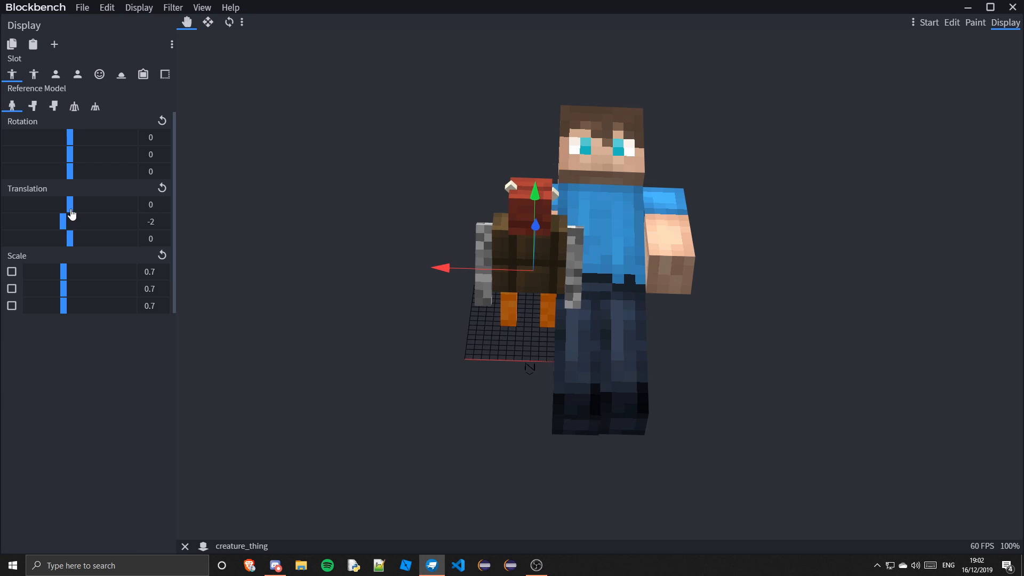
pyautogui.moveTo(71, 213); pyautogui.dragTo(73, 213)
pyautogui.moveTo(723, 482); pyautogui.dragTo(630, 539)
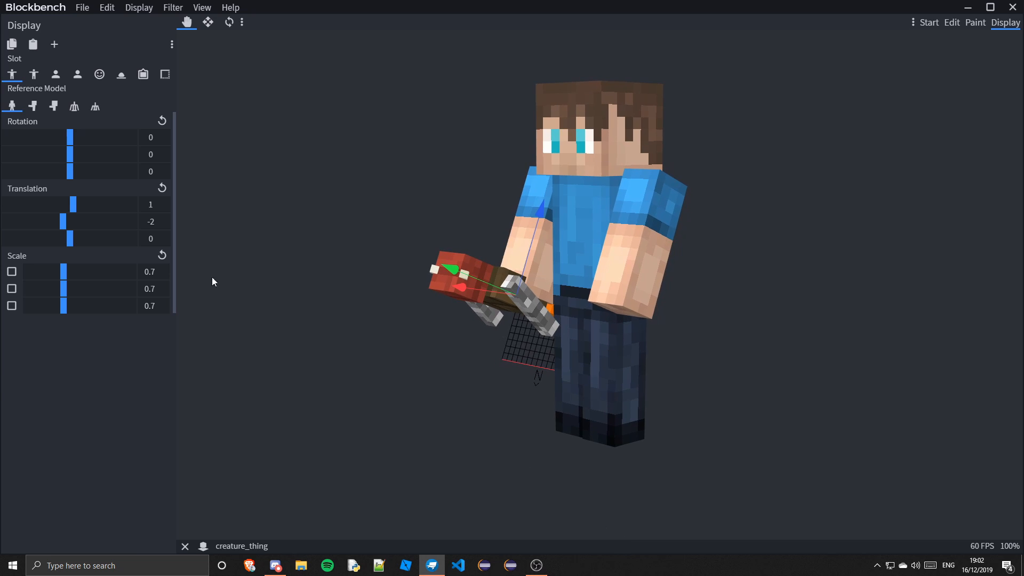
pyautogui.moveTo(75, 213); pyautogui.dragTo(74, 210)
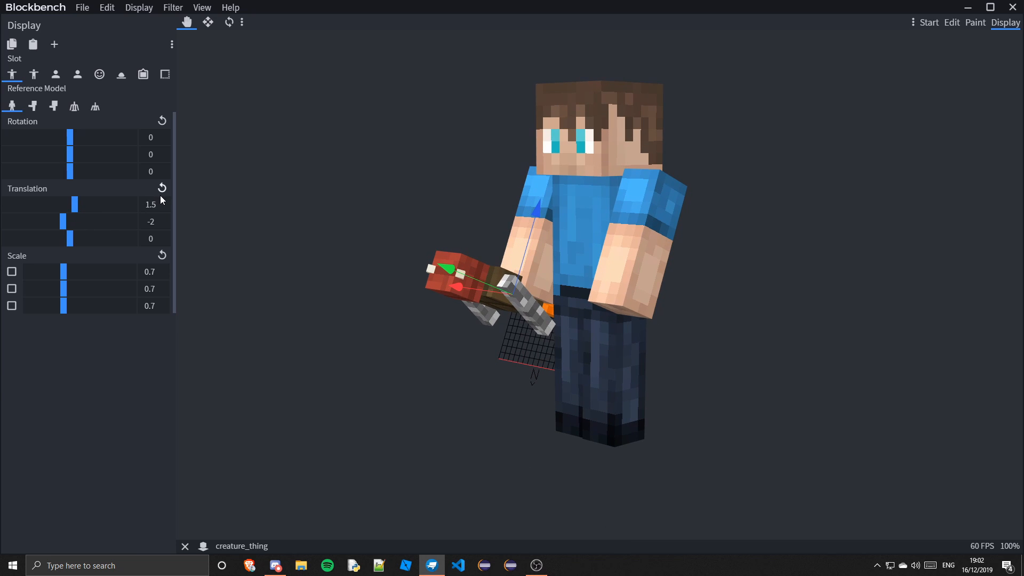
pyautogui.moveTo(73, 243); pyautogui.dragTo(68, 243)
pyautogui.moveTo(231, 394); pyautogui.dragTo(378, 437)
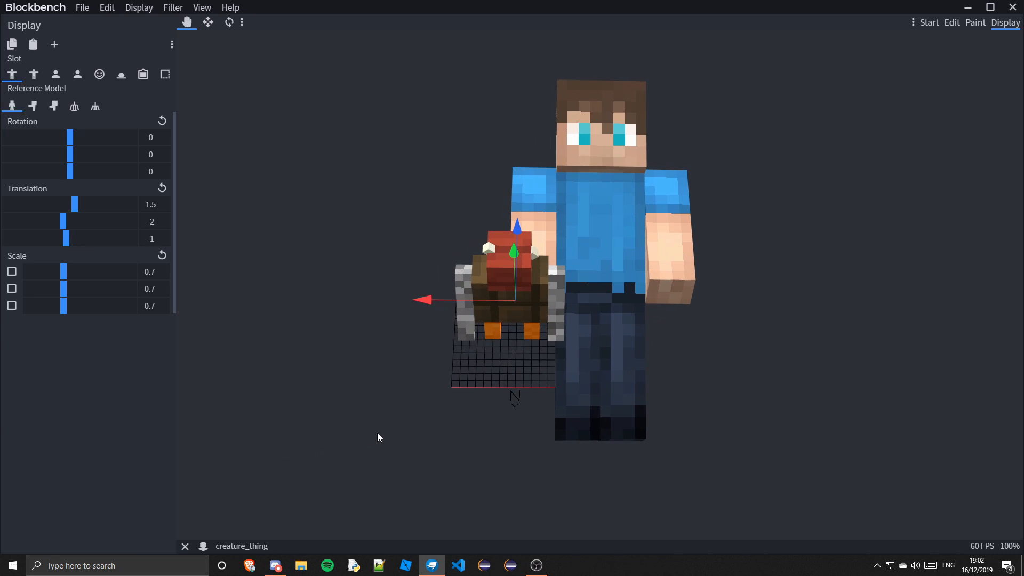
pyautogui.click(33, 74)
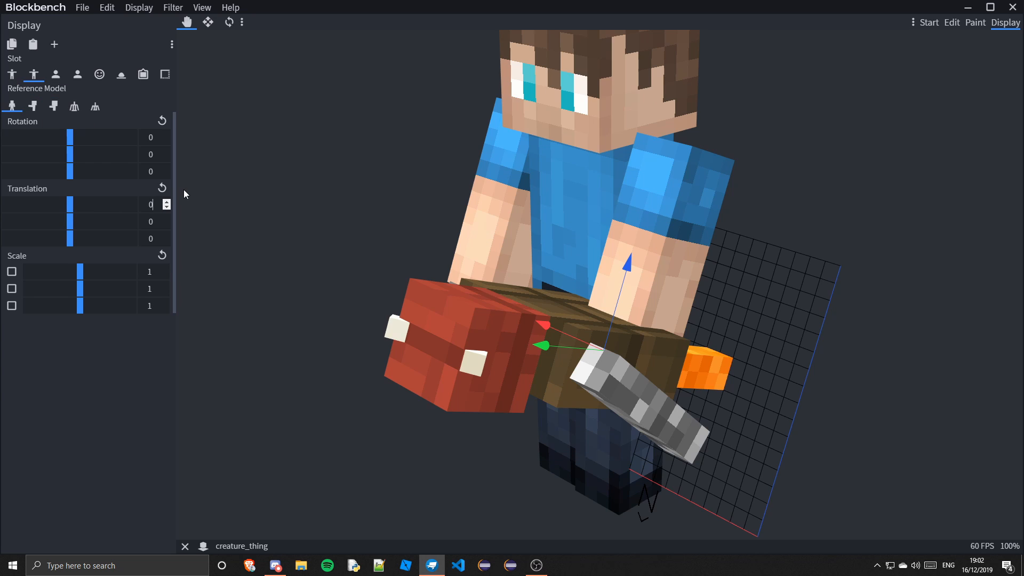
# Set the third-person left translation to X 1.5, Y -2 and Z -1, comparing it with the right-hand slot
pyautogui.write('1.5')
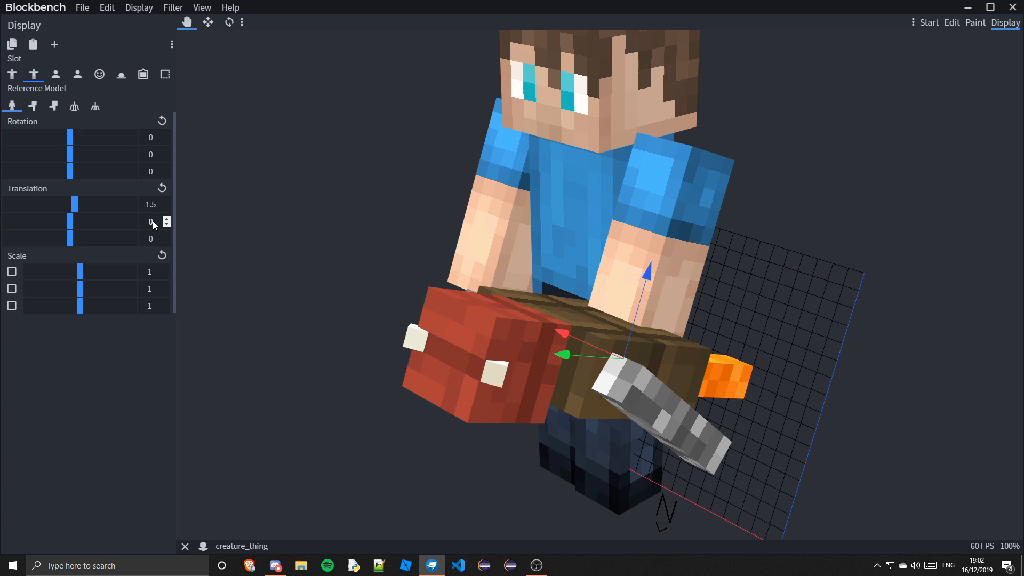
pyautogui.write('2')
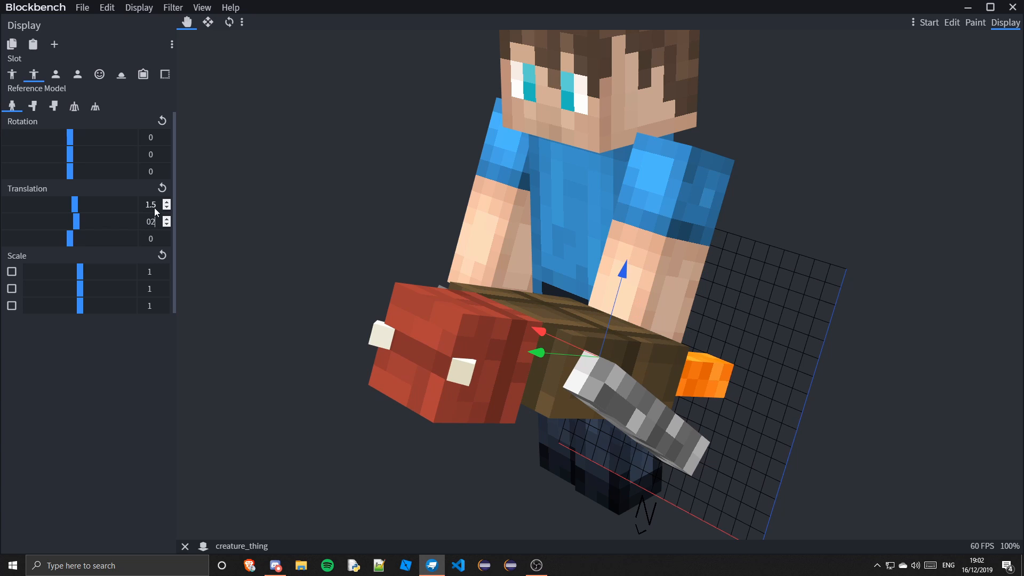
pyautogui.write('-')
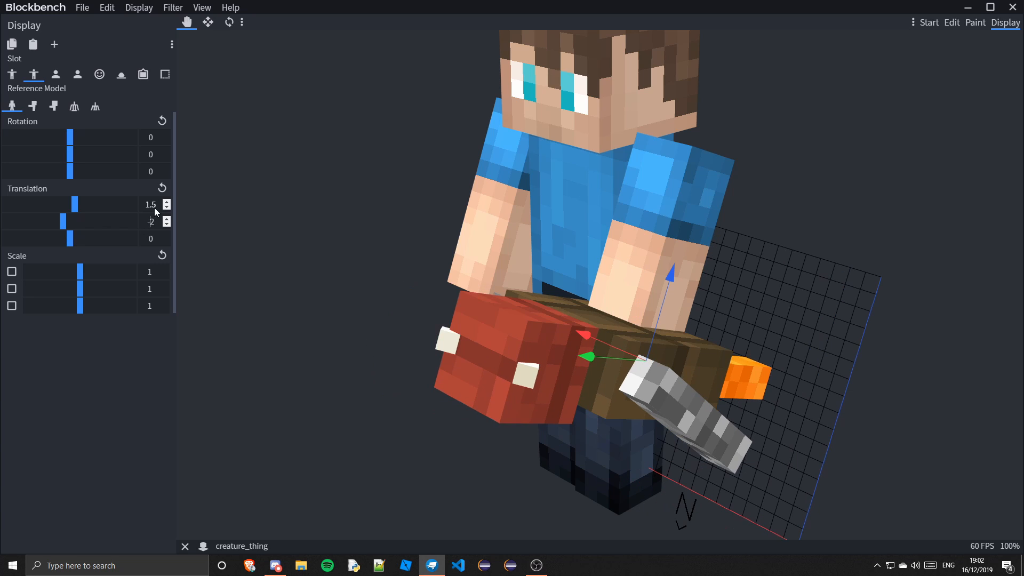
pyautogui.click(160, 239)
pyautogui.write('1')
pyautogui.press('Left')
pyautogui.press('BackSpace')
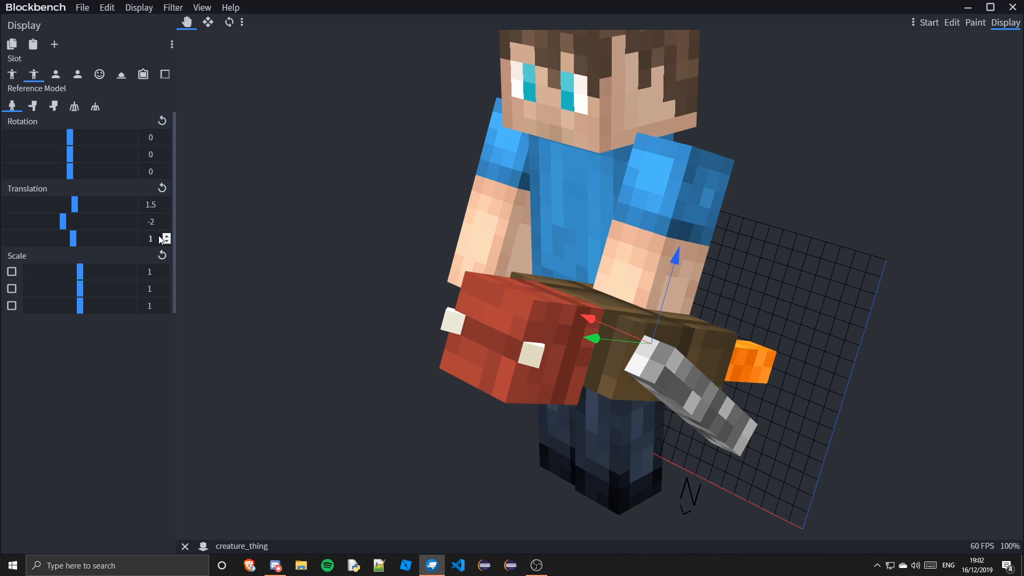
pyautogui.click(11, 75)
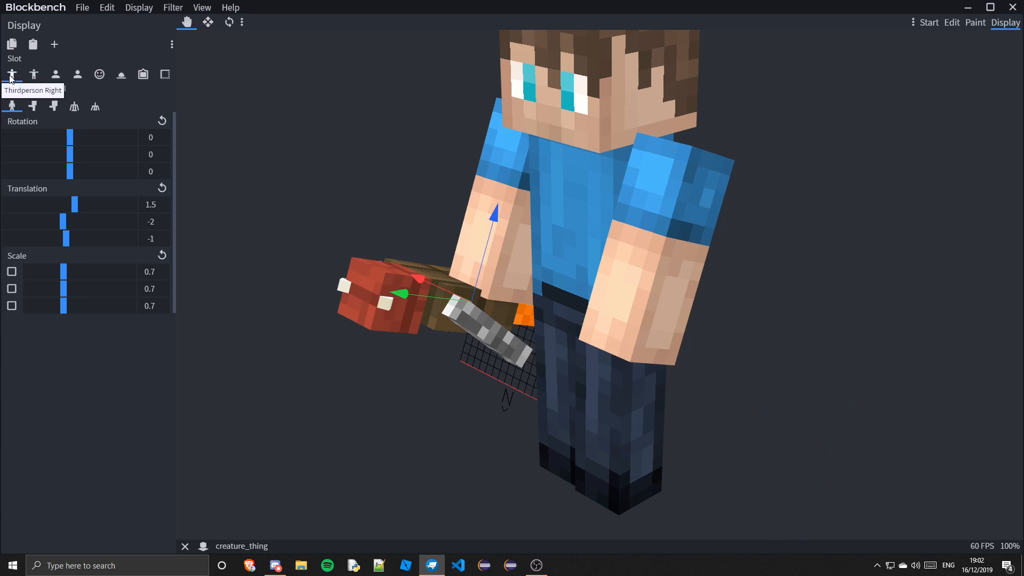
pyautogui.click(34, 75)
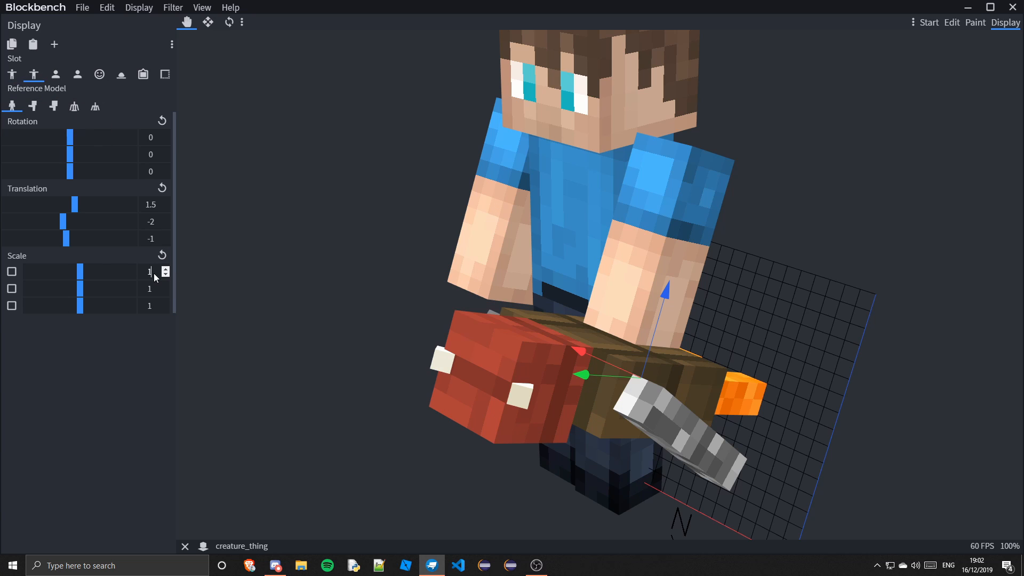
# Scale the model to 0.7 on all three axes in the third-person left slot
pyautogui.doubleClick(151, 272)
pyautogui.write('0.7')
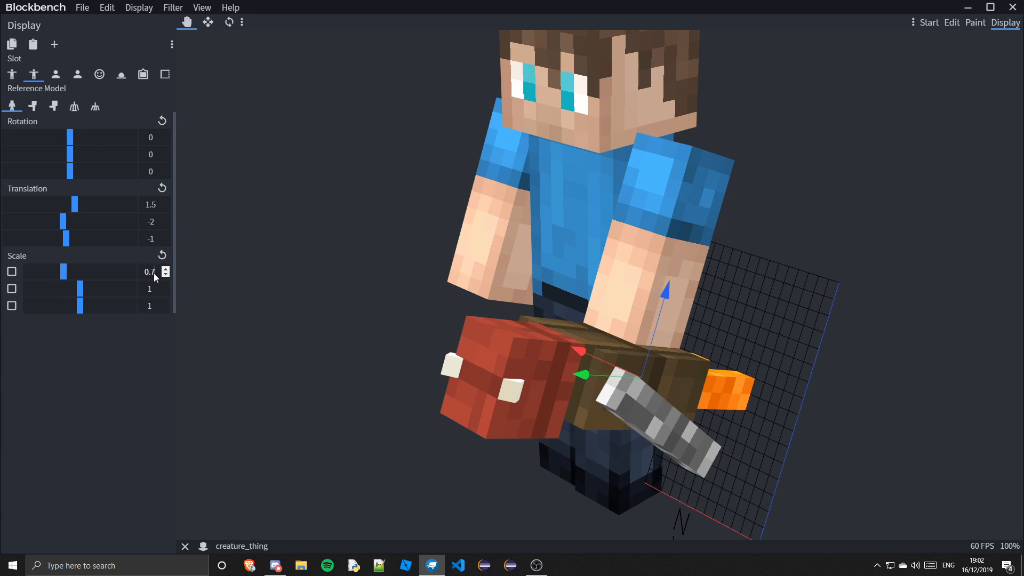
pyautogui.press('BackSpace')
pyautogui.write('0.7')
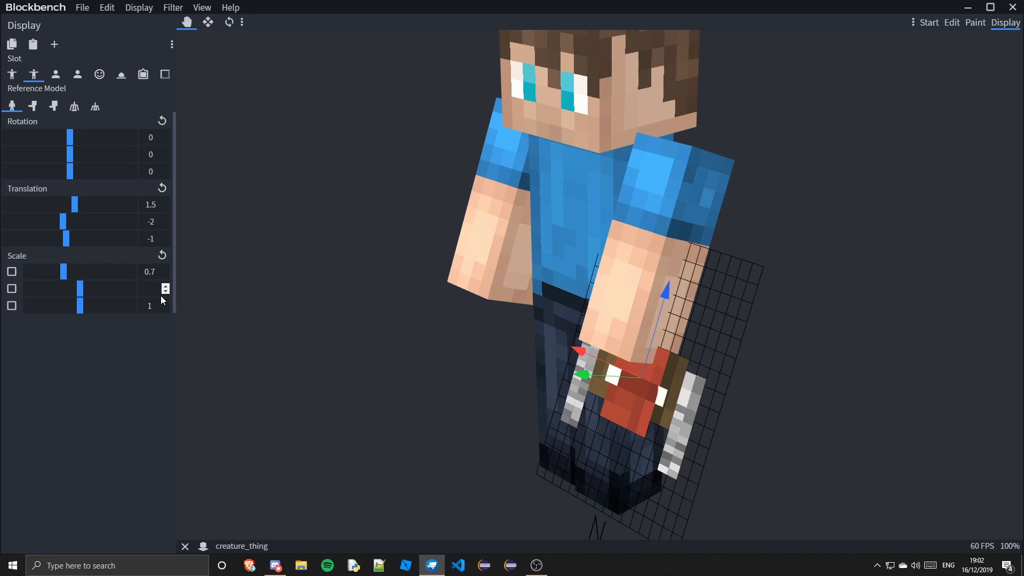
pyautogui.click(159, 307)
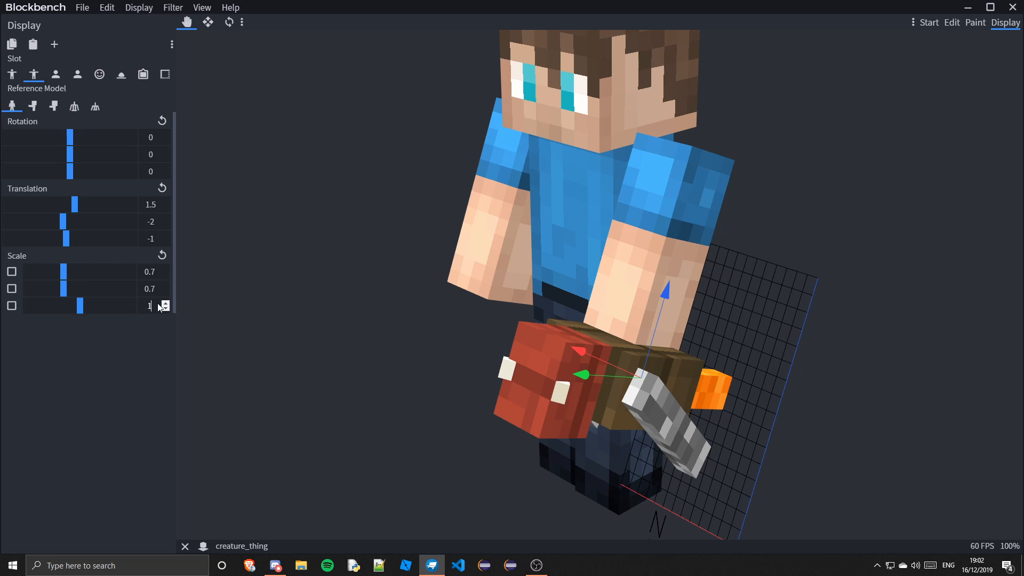
pyautogui.press('BackSpace')
pyautogui.write('0.7')
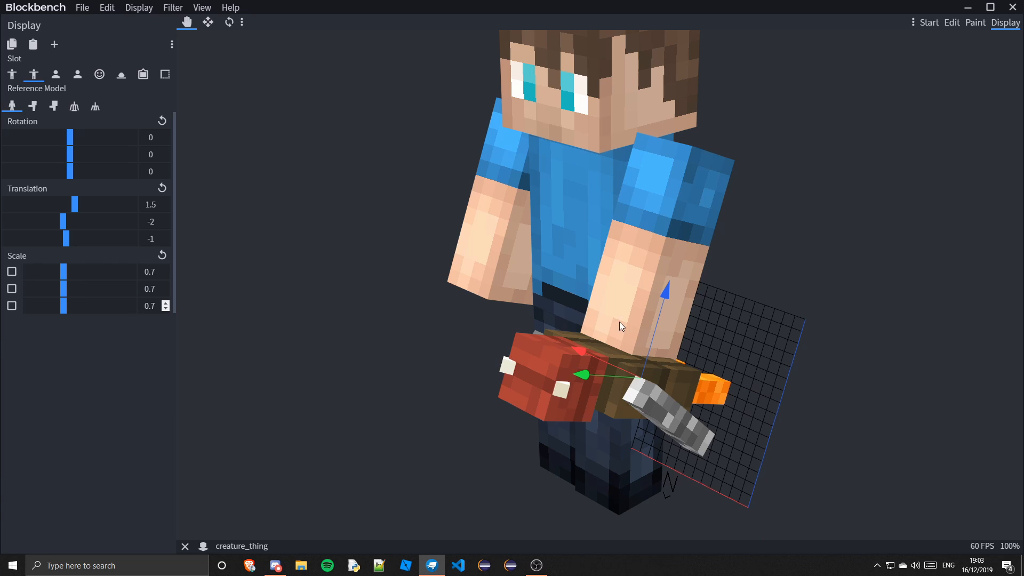
# Move the model down with the gizmo, then reset the slot's translation and scale
pyautogui.moveTo(808, 403); pyautogui.dragTo(586, 281)
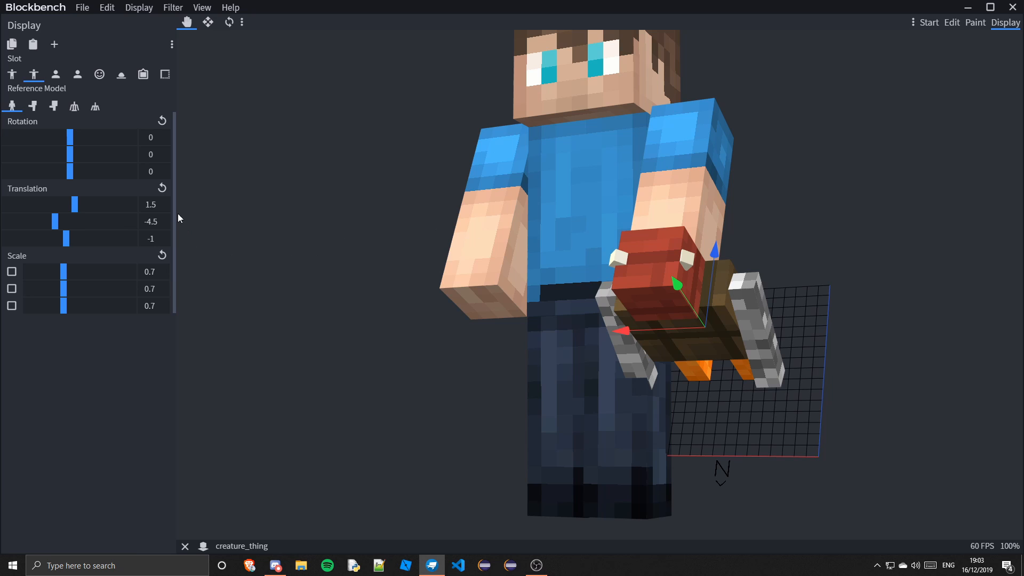
pyautogui.click(161, 188)
pyautogui.click(162, 255)
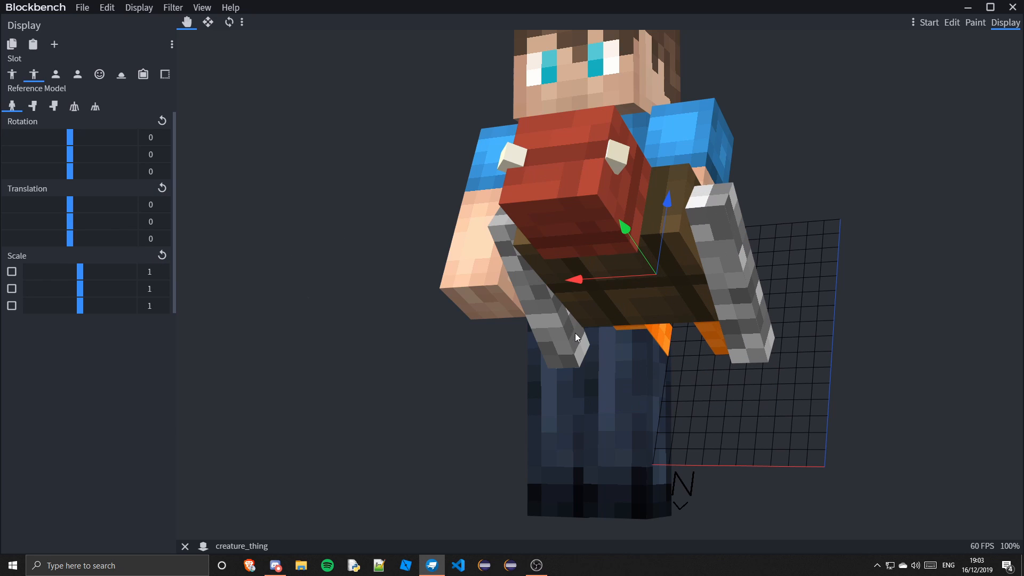
# In the first-person right slot, move the model to X 2.75, Y -1.75, scale it to 4, and preview bow and crossbow reference models
pyautogui.click(56, 74)
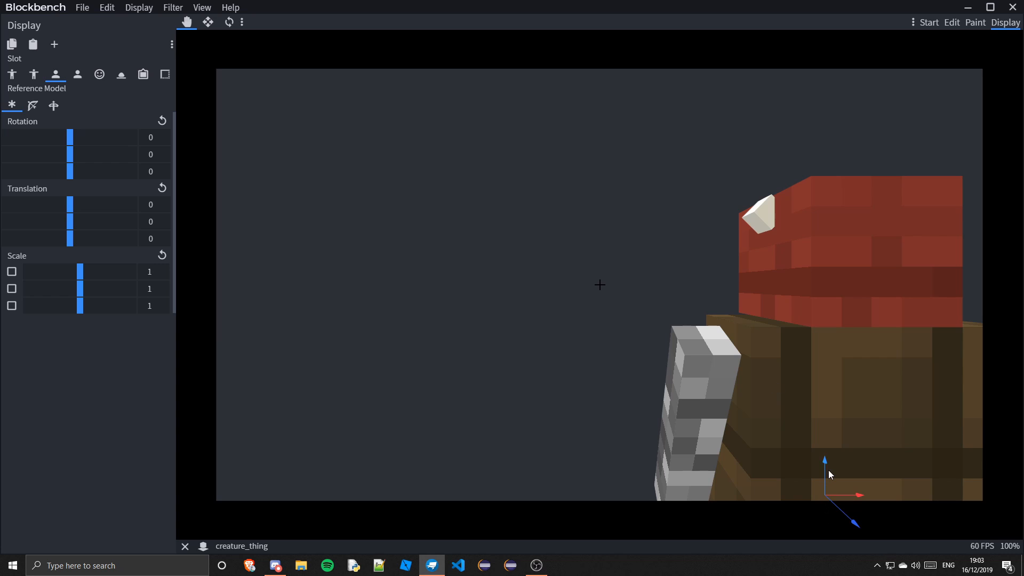
pyautogui.moveTo(830, 472); pyautogui.dragTo(894, 544)
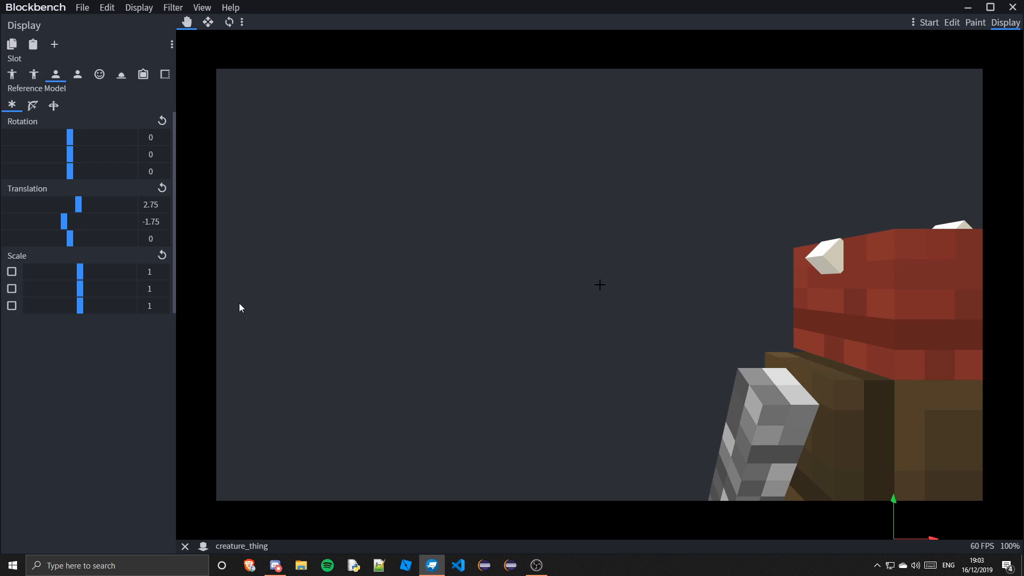
pyautogui.moveTo(81, 274); pyautogui.dragTo(141, 278)
pyautogui.click(162, 257)
pyautogui.moveTo(82, 294); pyautogui.dragTo(165, 311)
pyautogui.moveTo(82, 310); pyautogui.dragTo(336, 331)
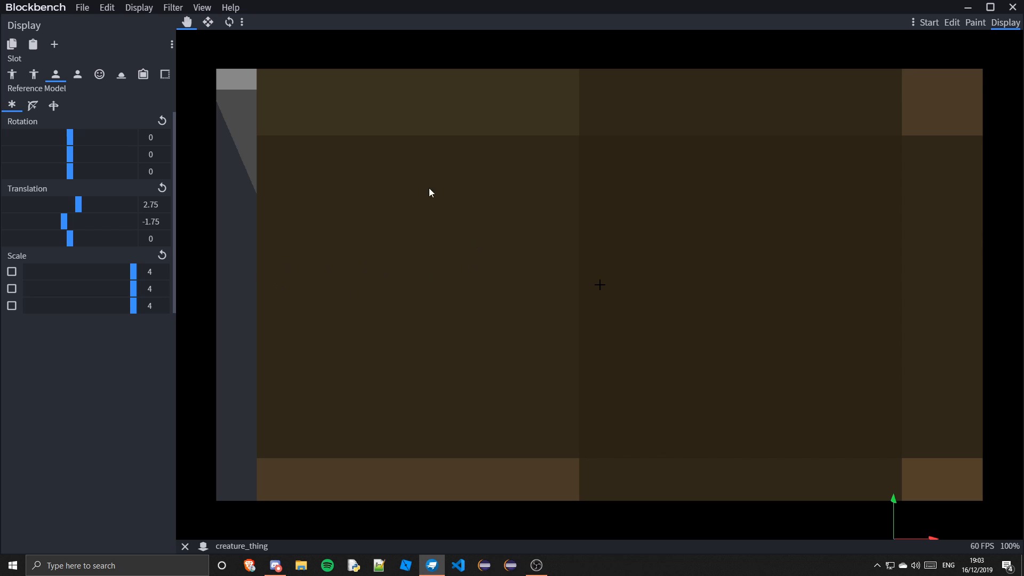
pyautogui.click(32, 106)
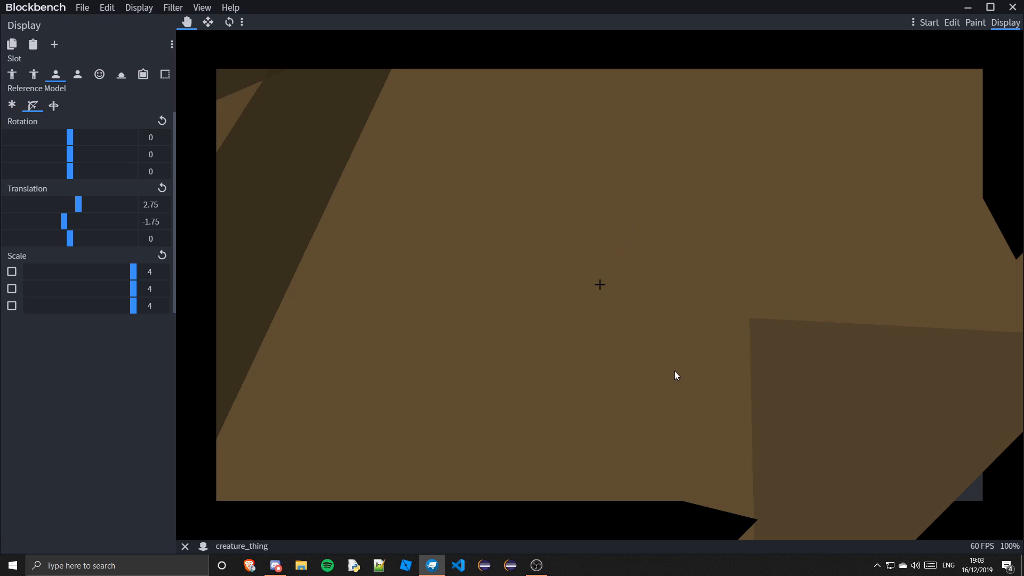
pyautogui.click(54, 106)
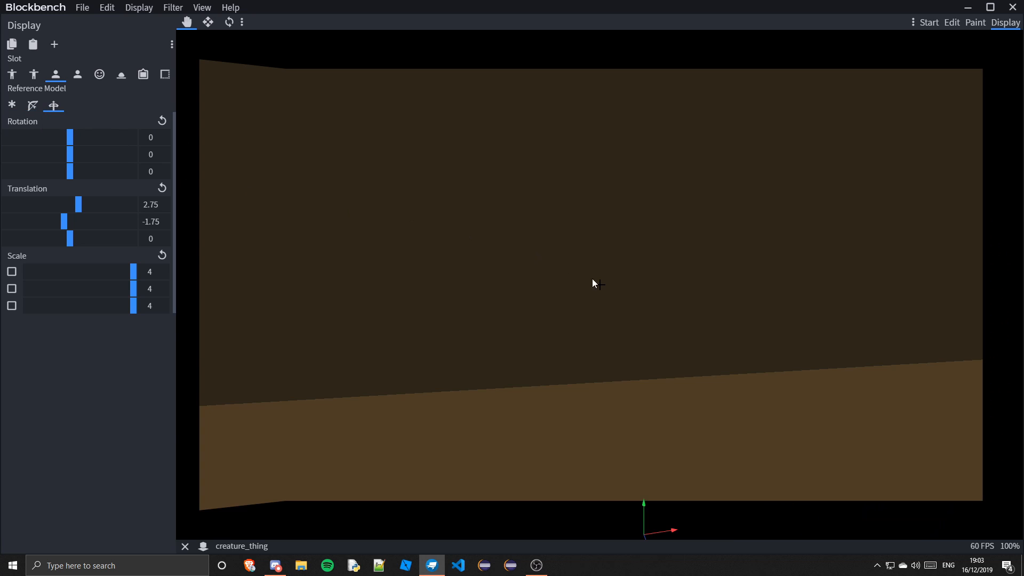
# In the first-person left slot, shrink the model to scale 0.01 and move it to about X -9, Y 8.25, Z 10.5
pyautogui.click(77, 75)
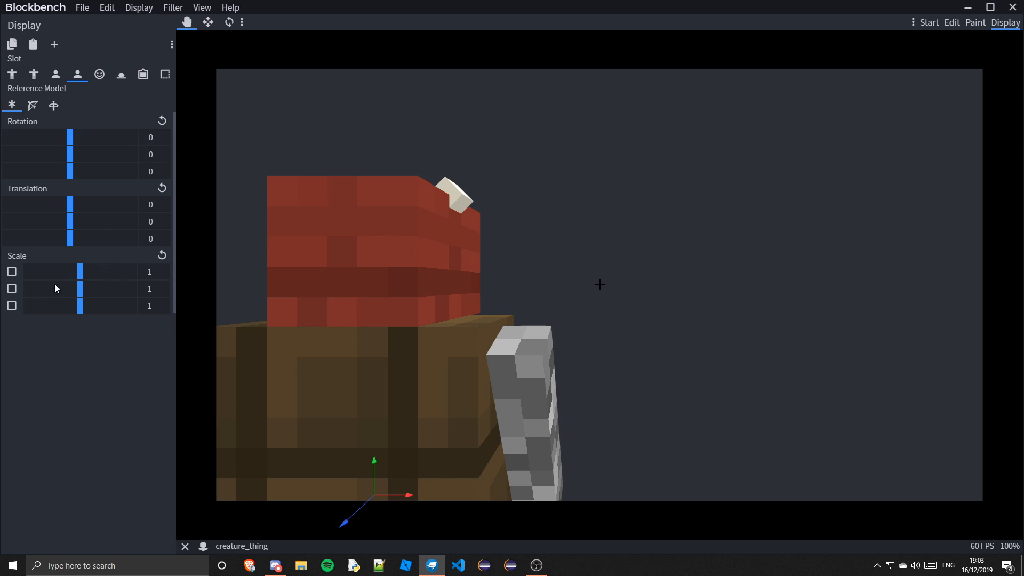
pyautogui.moveTo(80, 273); pyautogui.dragTo(7, 314)
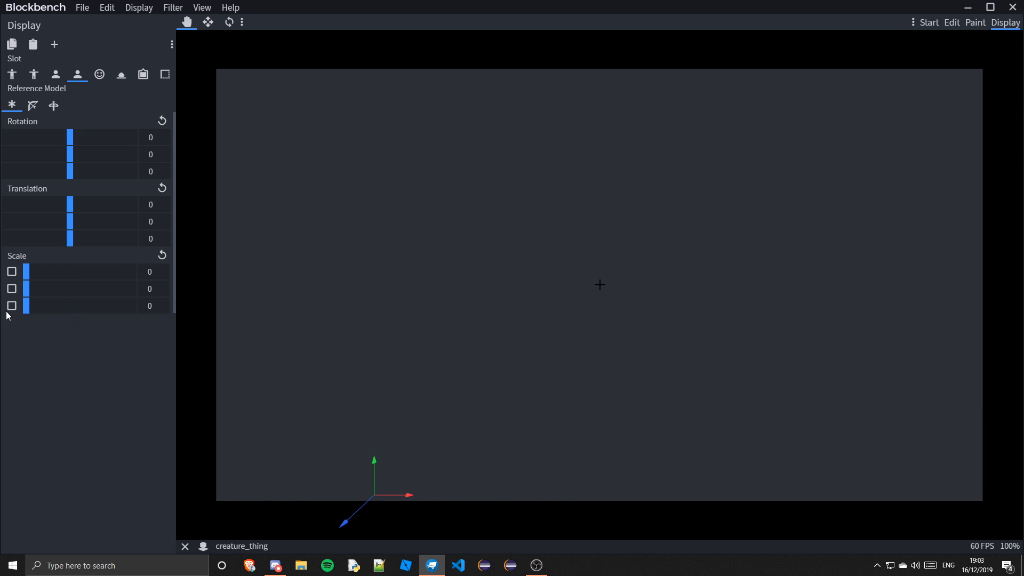
pyautogui.click(29, 273)
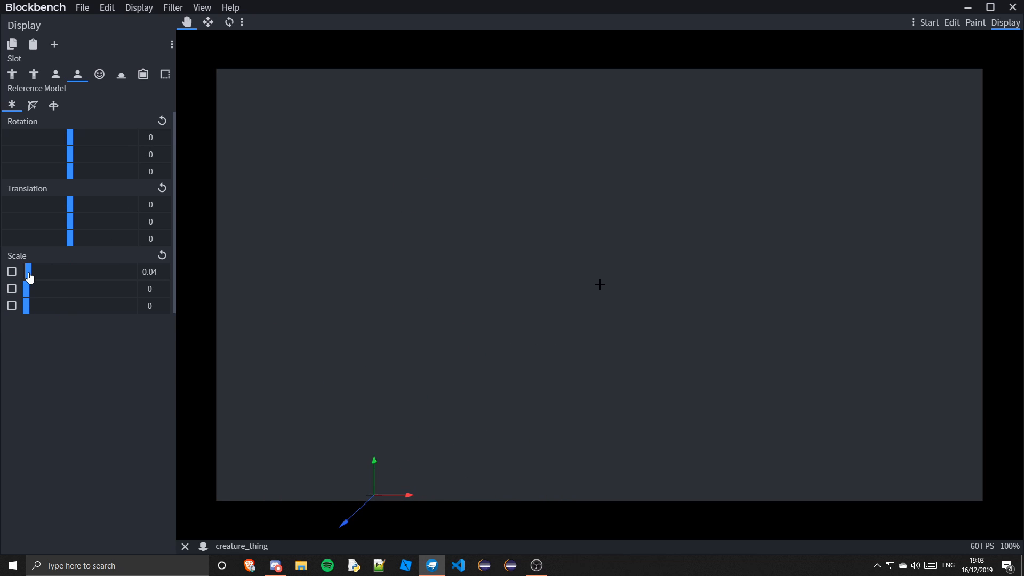
pyautogui.click(166, 274)
pyautogui.click(166, 286)
pyautogui.click(166, 304)
pyautogui.moveTo(378, 481); pyautogui.dragTo(501, 231)
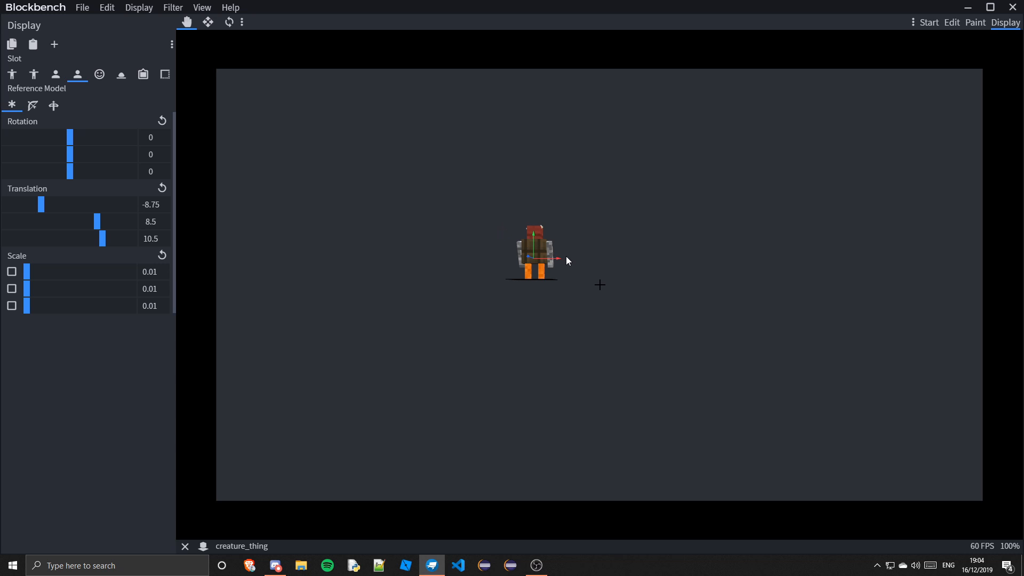
pyautogui.moveTo(558, 260); pyautogui.dragTo(607, 280)
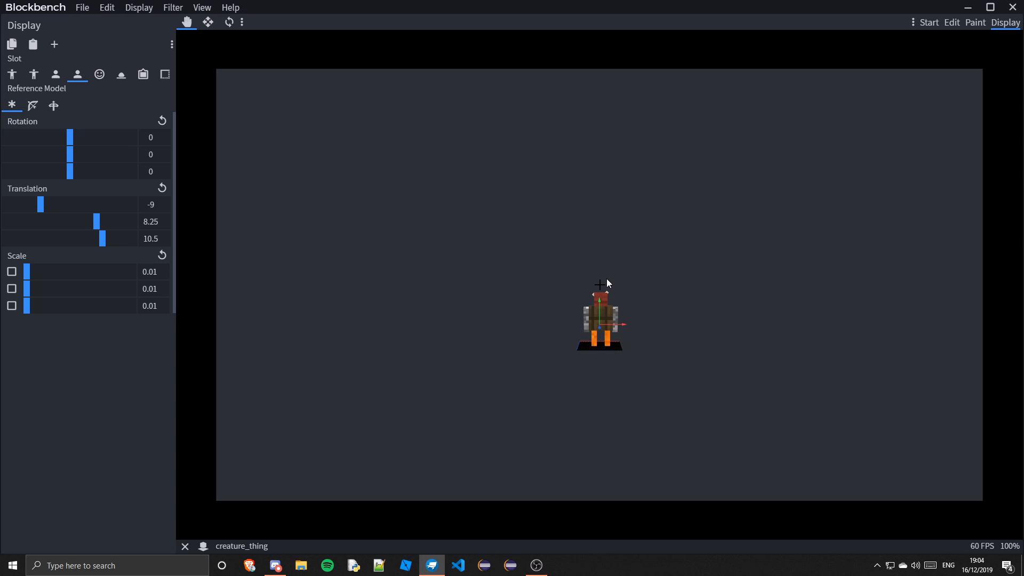
# Switch to the Head slot and scale the model to 4 on all three axes
pyautogui.click(98, 75)
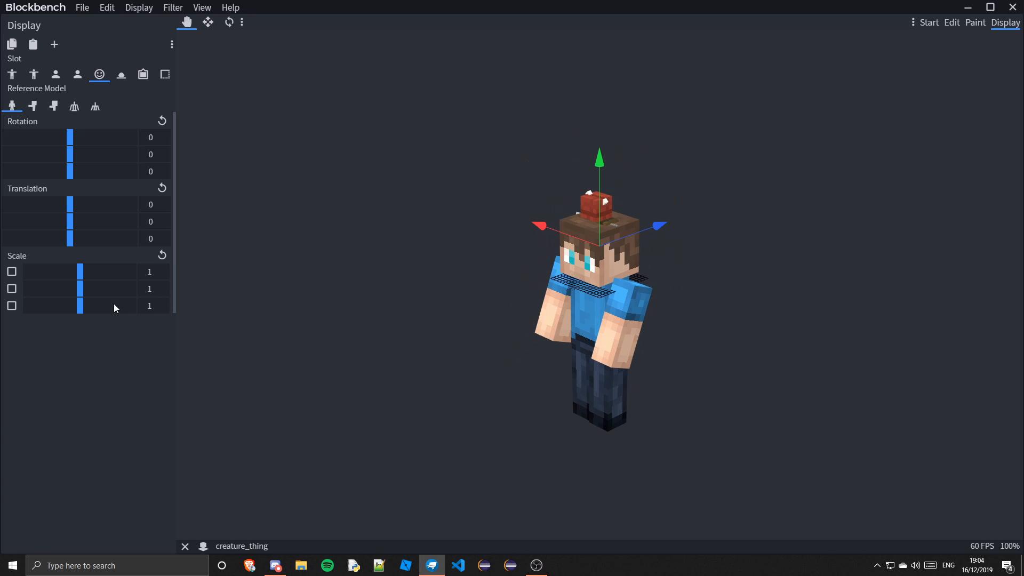
pyautogui.moveTo(115, 272); pyautogui.dragTo(461, 293)
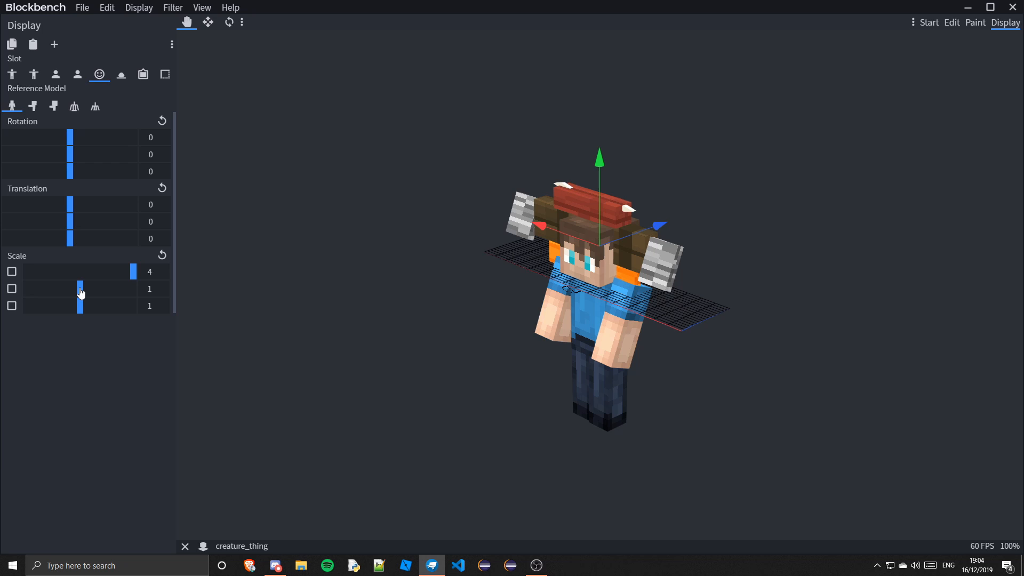
pyautogui.moveTo(80, 292); pyautogui.dragTo(365, 311)
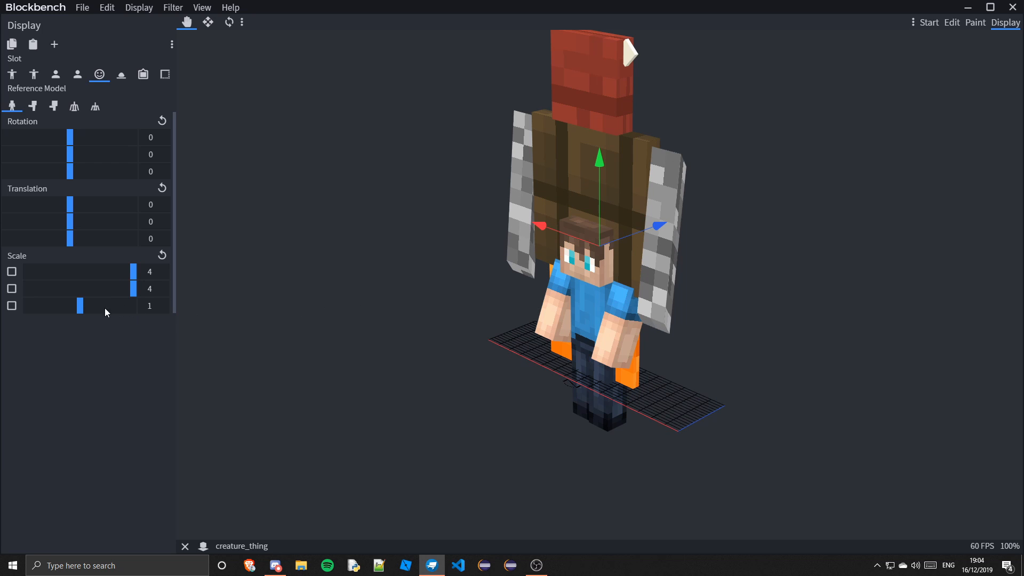
pyautogui.moveTo(105, 307); pyautogui.dragTo(656, 343)
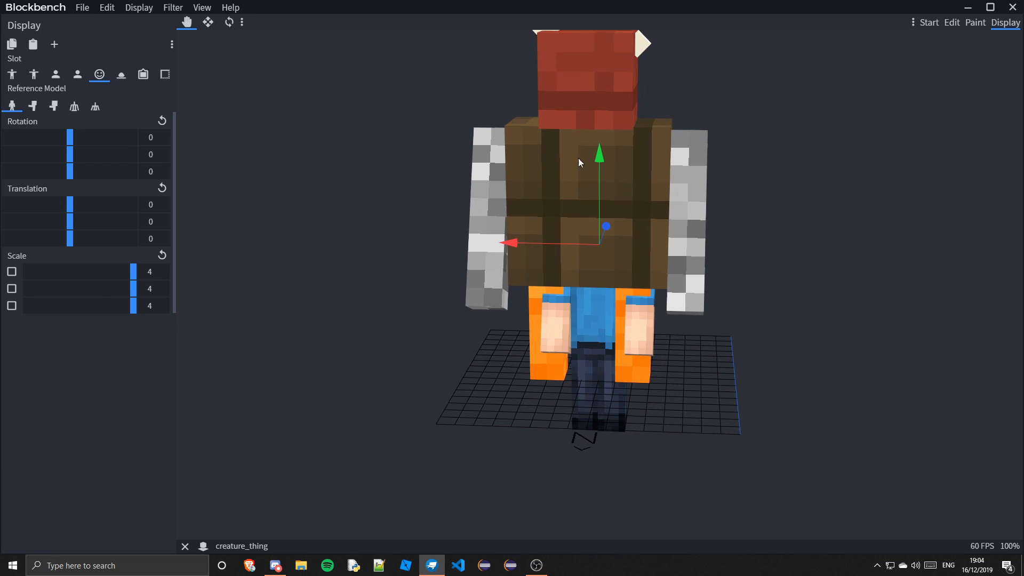
# Move the head-slot model down to about Y -33 and Z -1.25 so it sits over the player
pyautogui.moveTo(603, 175); pyautogui.dragTo(617, 270)
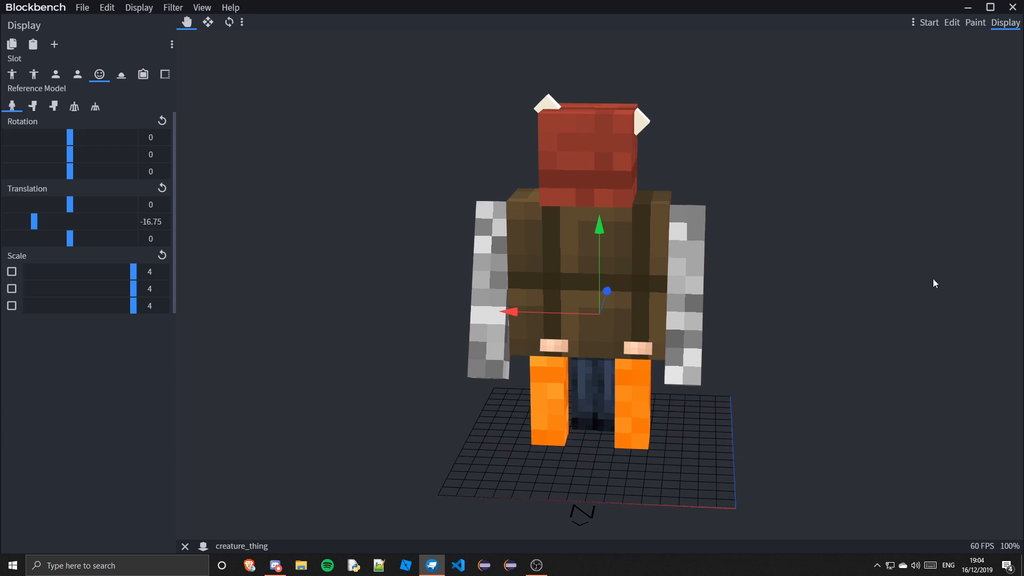
pyautogui.moveTo(935, 284); pyautogui.dragTo(752, 295)
pyautogui.moveTo(689, 313); pyautogui.dragTo(657, 313)
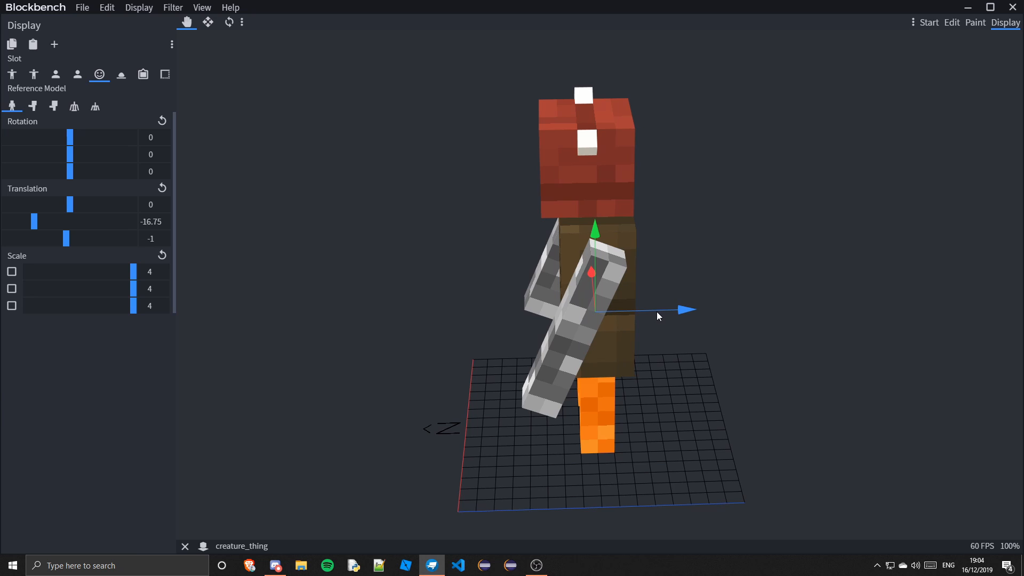
pyautogui.moveTo(713, 337); pyautogui.dragTo(731, 308)
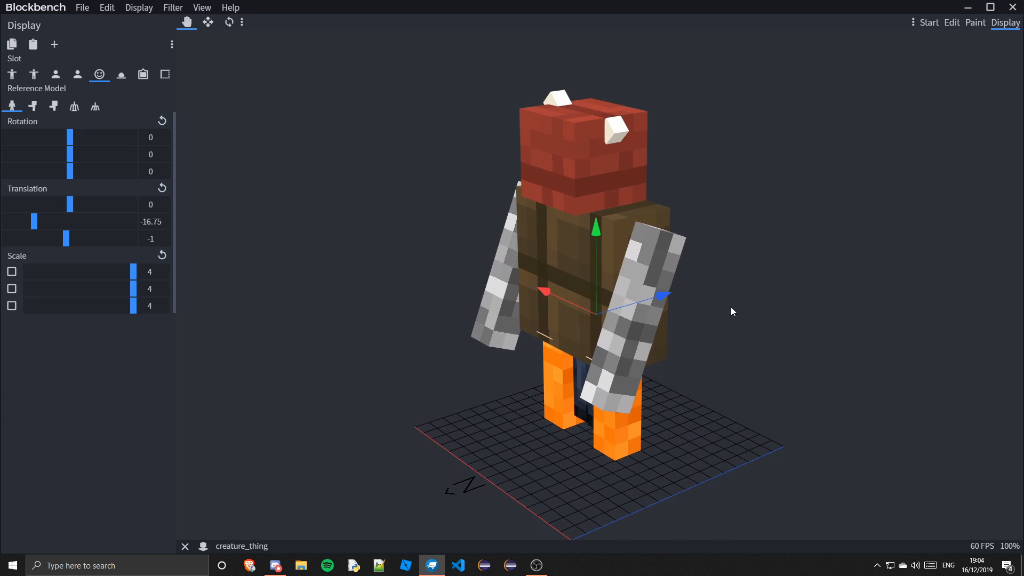
pyautogui.moveTo(666, 297); pyautogui.dragTo(665, 297)
pyautogui.moveTo(741, 321); pyautogui.dragTo(869, 284)
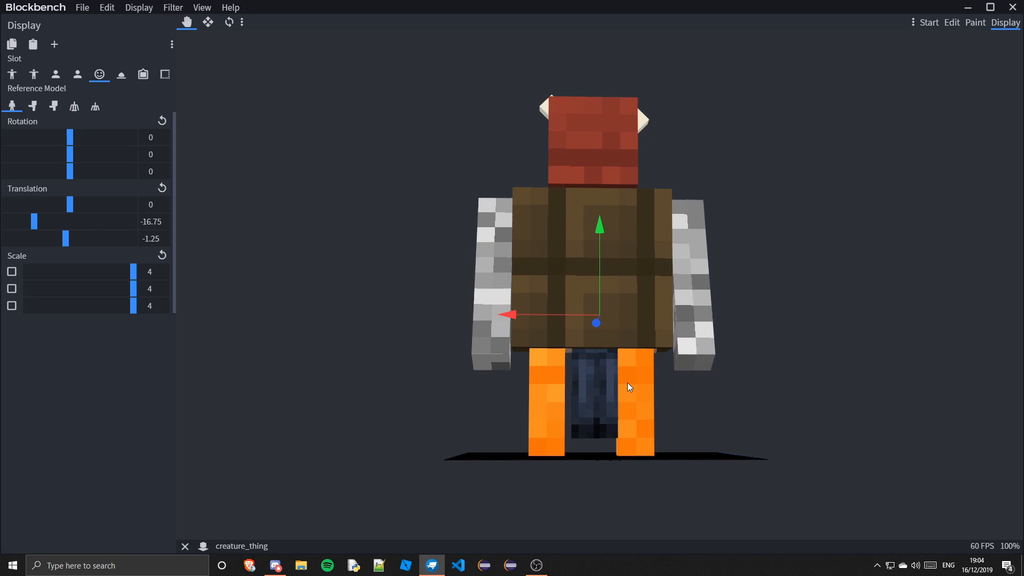
pyautogui.moveTo(809, 449); pyautogui.dragTo(597, 238)
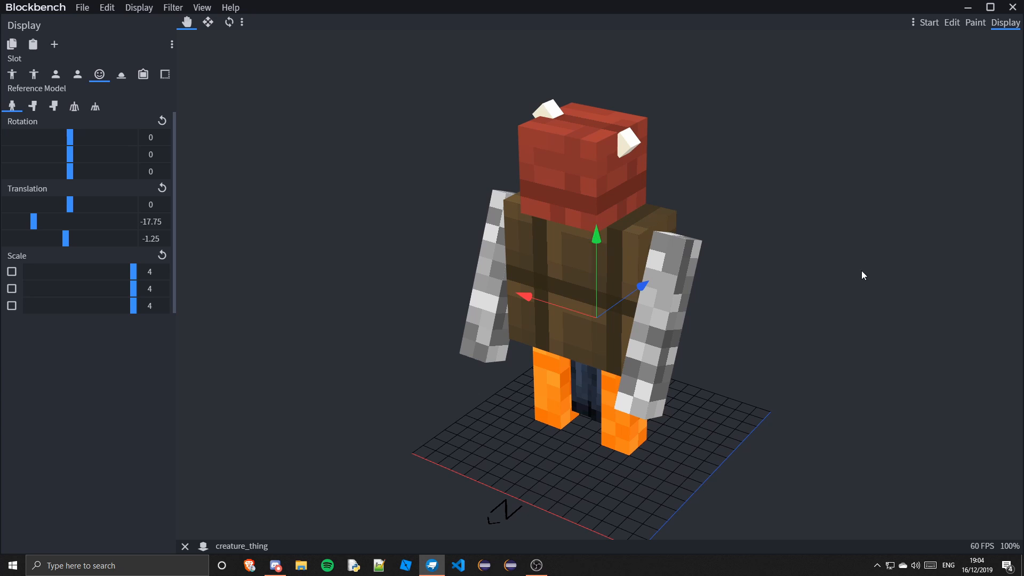
pyautogui.moveTo(862, 275); pyautogui.dragTo(601, 291)
pyautogui.moveTo(797, 288); pyautogui.dragTo(750, 364)
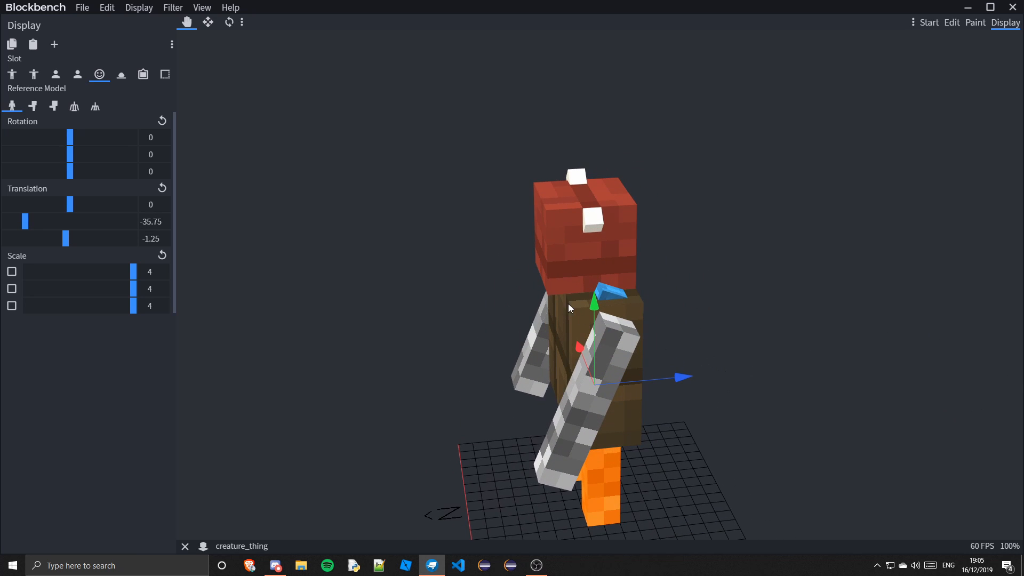
pyautogui.moveTo(591, 304); pyautogui.dragTo(585, 288)
pyautogui.moveTo(716, 347); pyautogui.dragTo(689, 225)
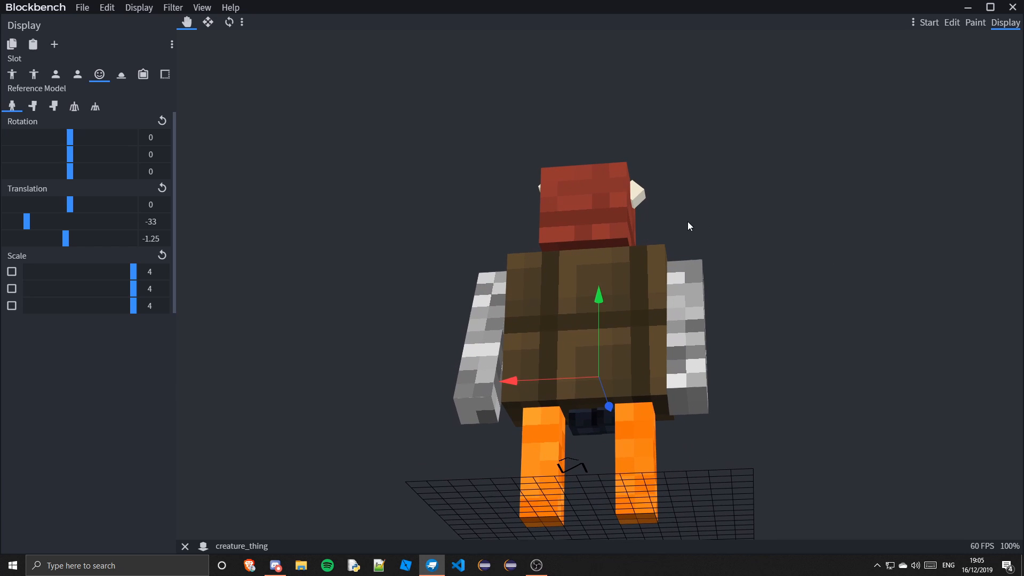
# Switch to the Ground slot and inspect the model from different angles
pyautogui.click(121, 74)
pyautogui.moveTo(591, 248); pyautogui.dragTo(630, 292)
pyautogui.scroll(2, 631, 293)
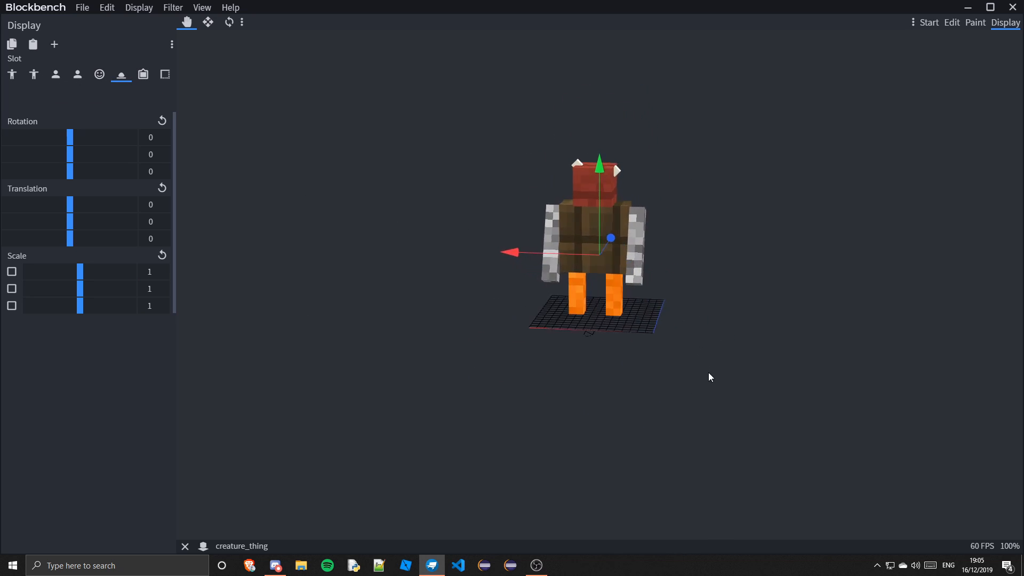
pyautogui.click(121, 74)
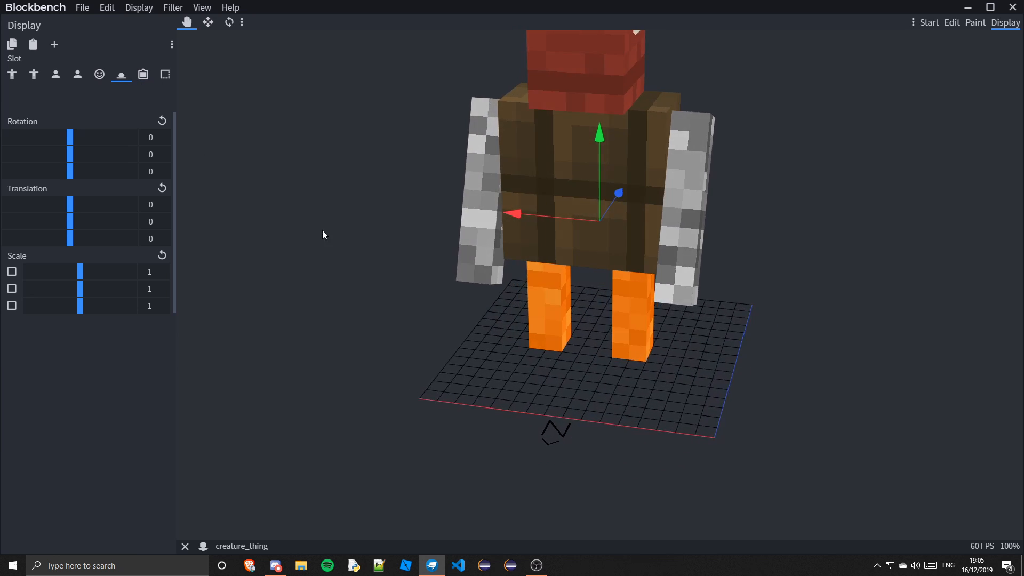
pyautogui.scroll(-6, 472, 309)
pyautogui.scroll(4, 481, 315)
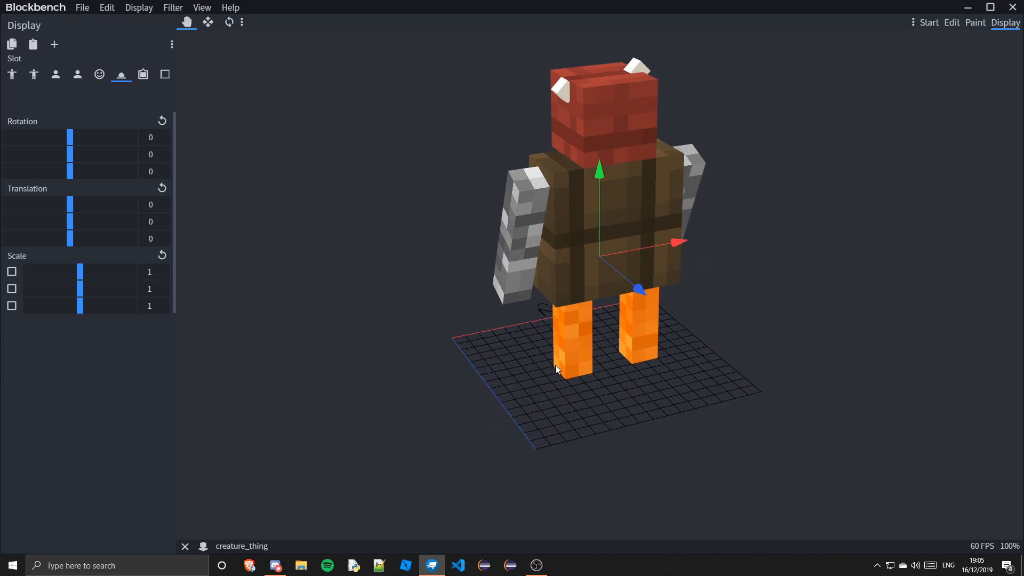
# Preview the model in the Frame and GUI display slots, zooming in and out on each
pyautogui.click(143, 75)
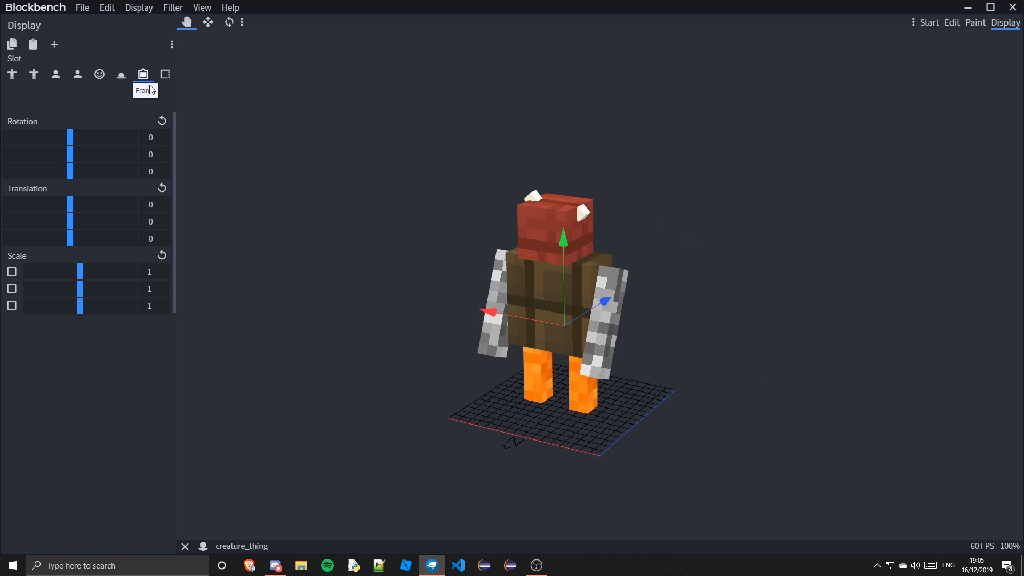
pyautogui.moveTo(428, 305); pyautogui.dragTo(168, 171)
pyautogui.click(165, 74)
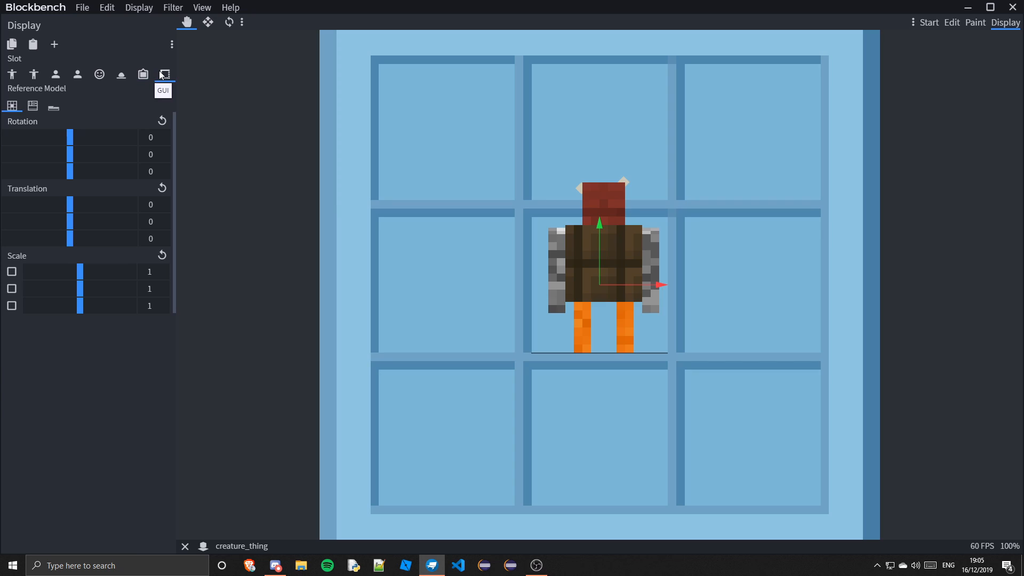
pyautogui.scroll(-4, 490, 341)
pyautogui.scroll(2, 488, 336)
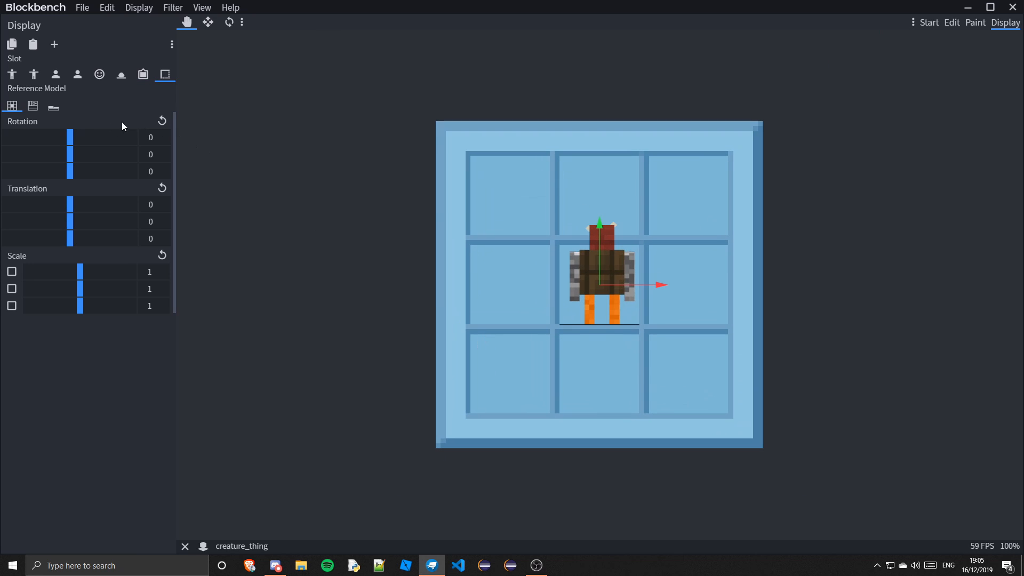
pyautogui.click(143, 74)
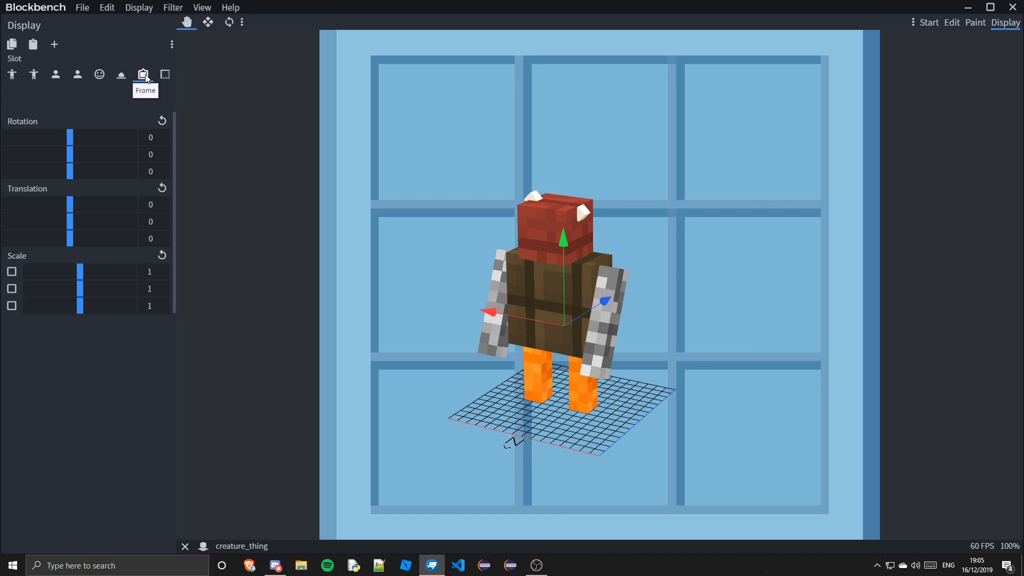
pyautogui.scroll(-5, 464, 276)
pyautogui.scroll(2, 465, 275)
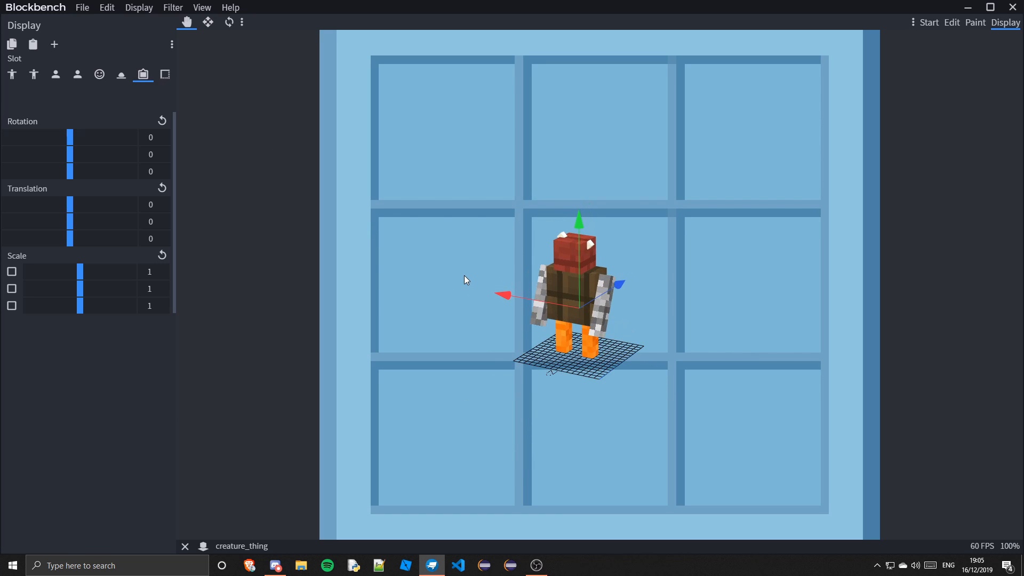
pyautogui.scroll(-2, 464, 275)
pyautogui.scroll(3, 464, 276)
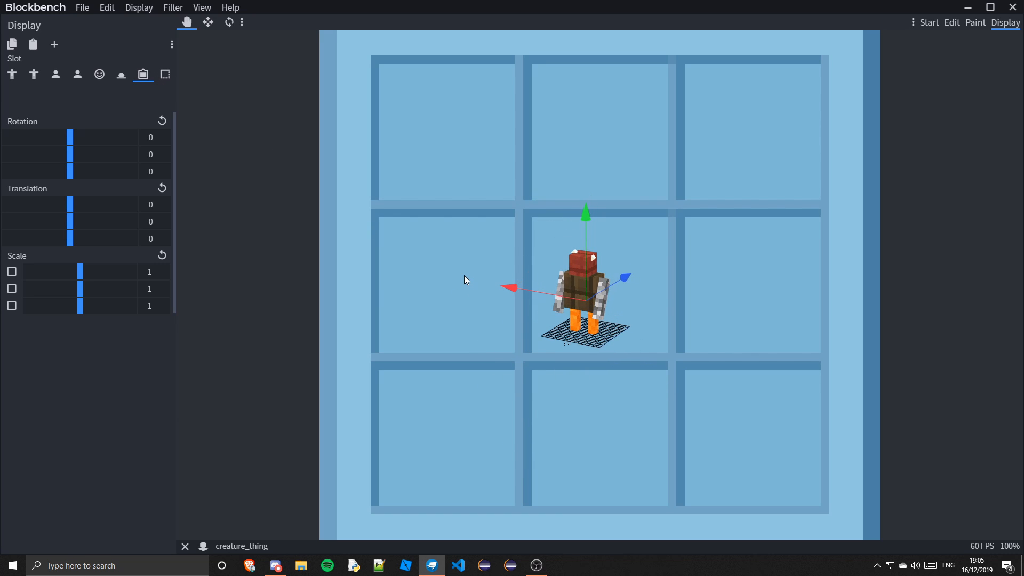
pyautogui.click(171, 69)
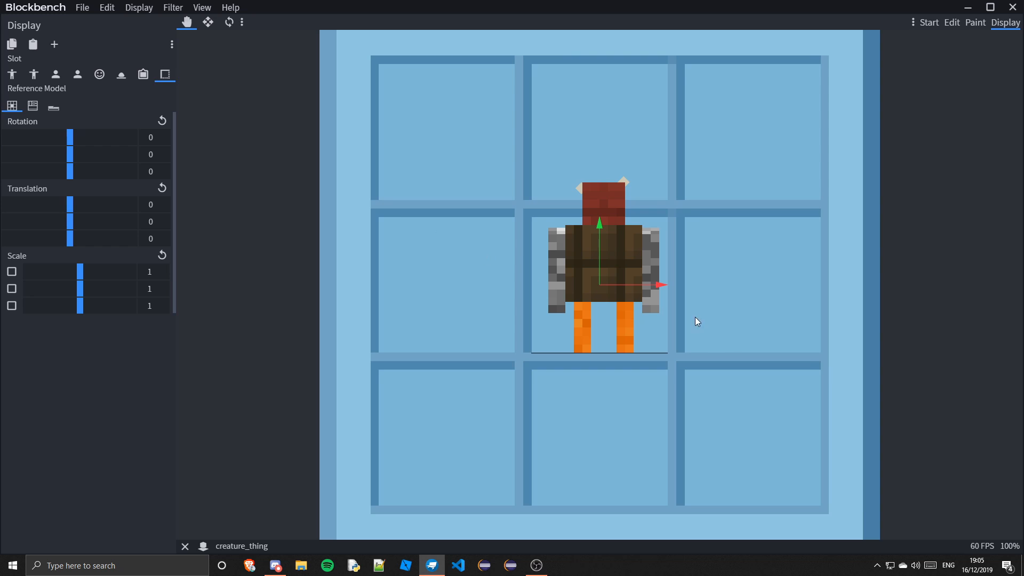
pyautogui.scroll(-3, 694, 315)
pyautogui.scroll(1, 671, 357)
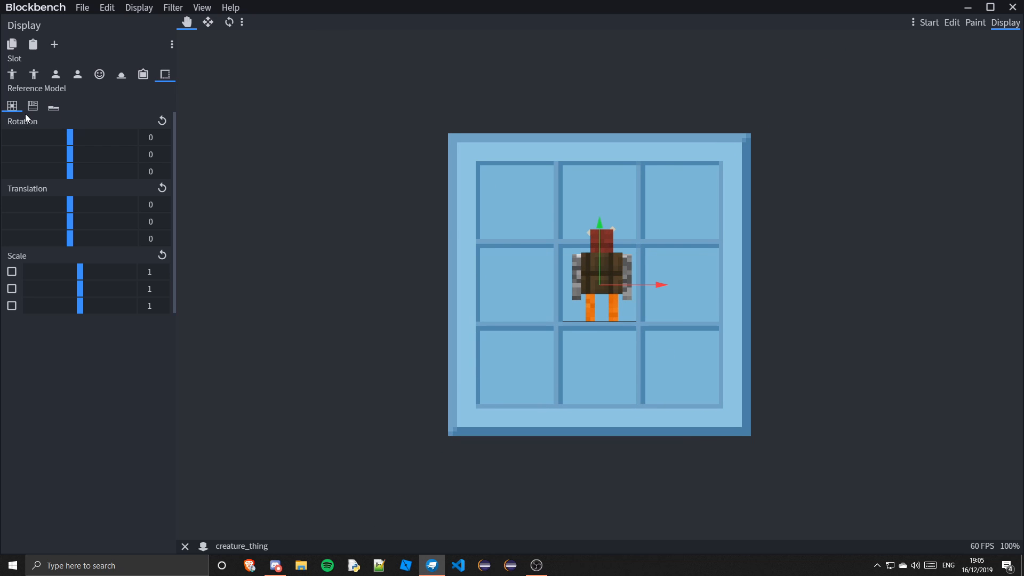
# View the GUI slot with the inventory reference model, then view the third-person right-hand slot
pyautogui.click(27, 109)
pyautogui.scroll(2, 425, 187)
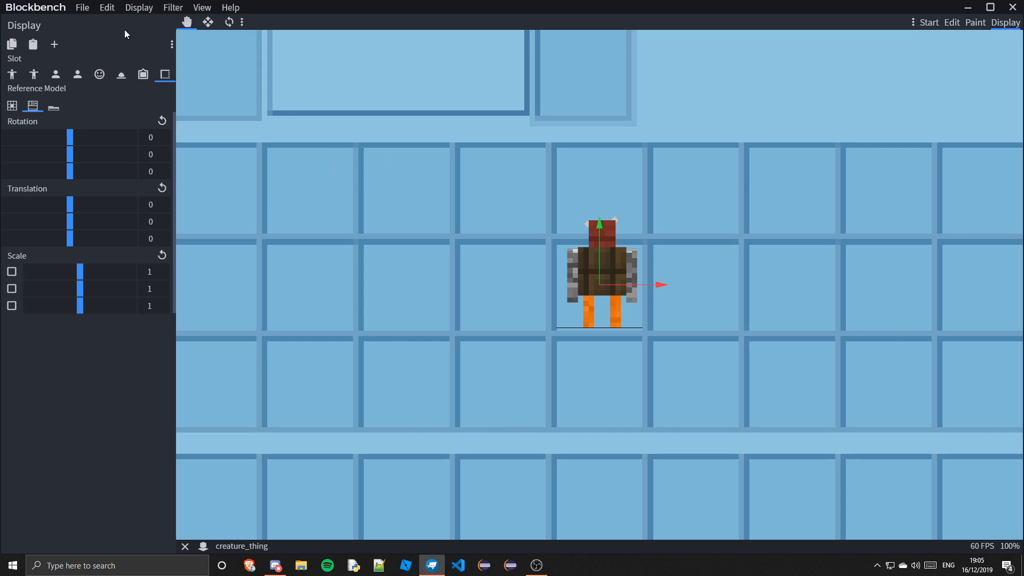
pyautogui.click(12, 74)
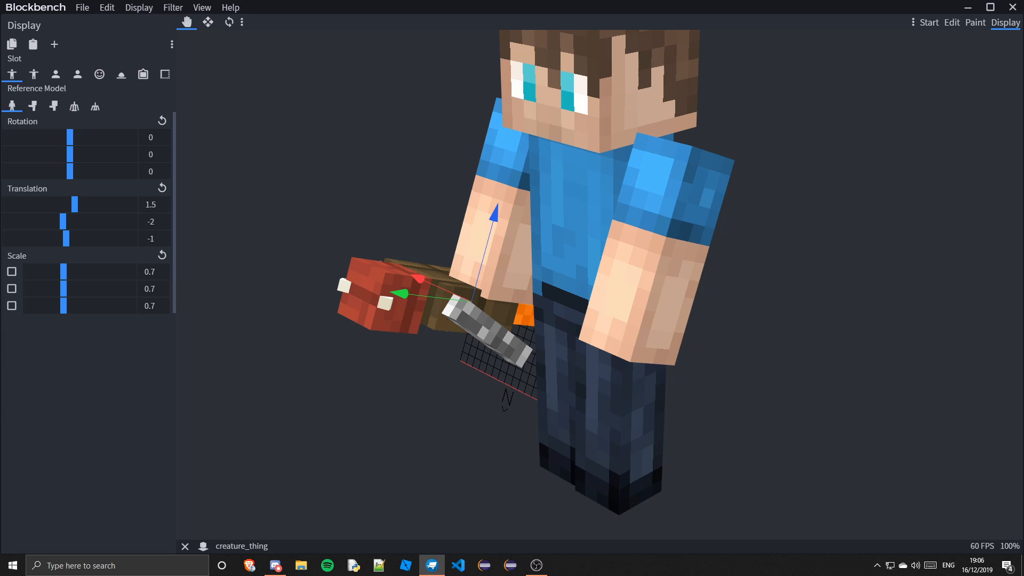
# Open the start screen, then switch to Paint mode and orbit around the model
pyautogui.hotkey('alt', 'Tab')
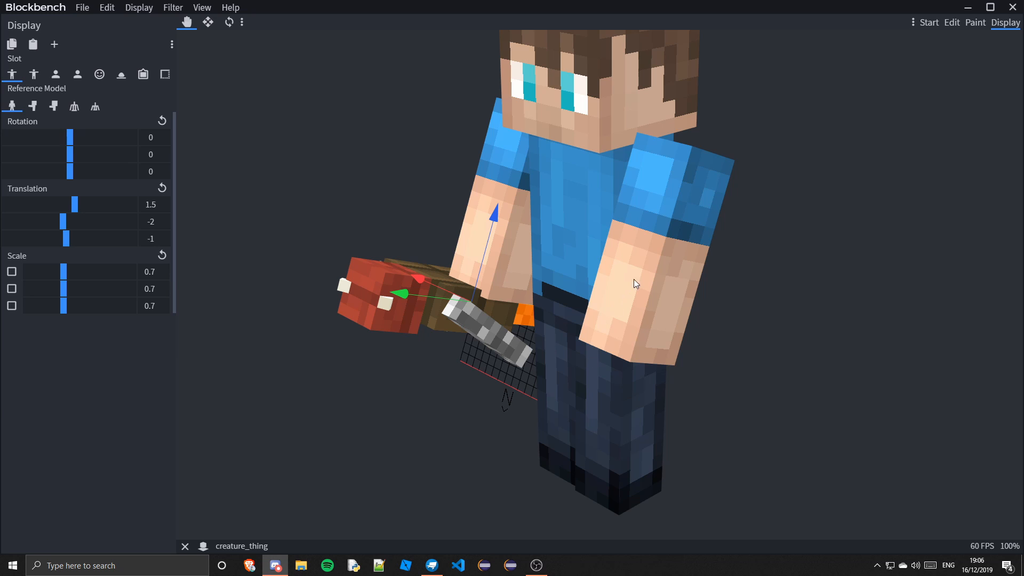
pyautogui.click(929, 23)
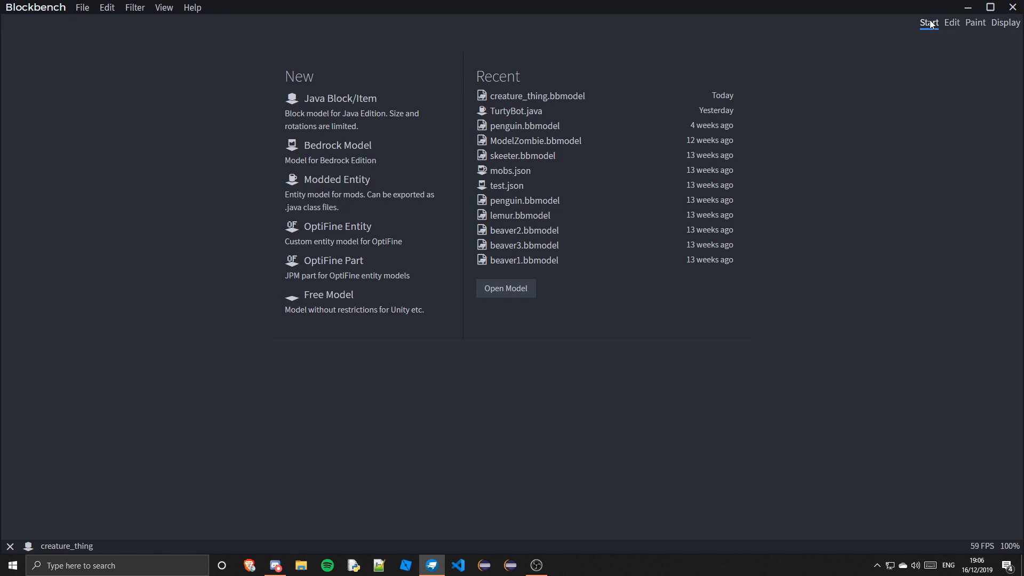
pyautogui.click(974, 23)
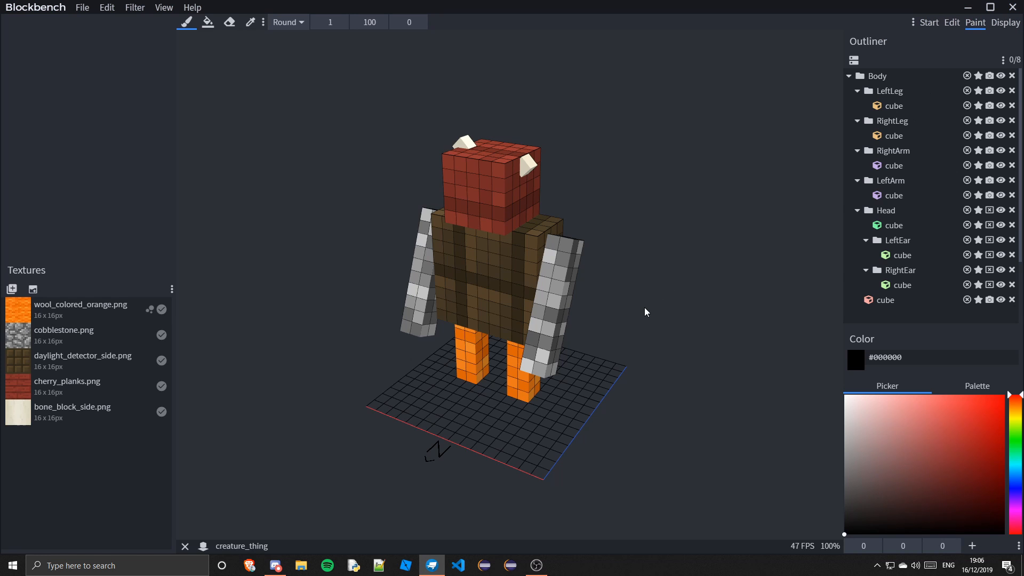
pyautogui.moveTo(645, 309); pyautogui.dragTo(615, 292)
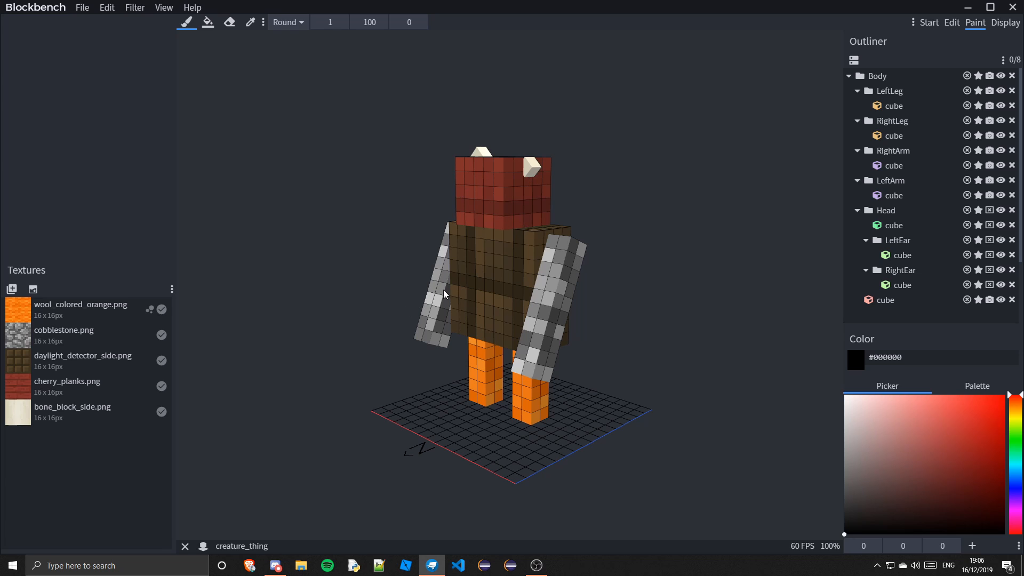
pyautogui.moveTo(493, 276)
pyautogui.mouseDown()
pyautogui.moveTo(499, 254)
pyautogui.moveTo(570, 373)
pyautogui.moveTo(460, 196)
pyautogui.moveTo(529, 229)
pyautogui.moveTo(480, 372)
pyautogui.moveTo(497, 445)
pyautogui.moveTo(573, 320)
pyautogui.moveTo(448, 342)
pyautogui.moveTo(543, 407)
pyautogui.moveTo(543, 424)
pyautogui.moveTo(530, 373)
pyautogui.moveTo(516, 376)
pyautogui.moveTo(522, 347)
pyautogui.mouseUp()
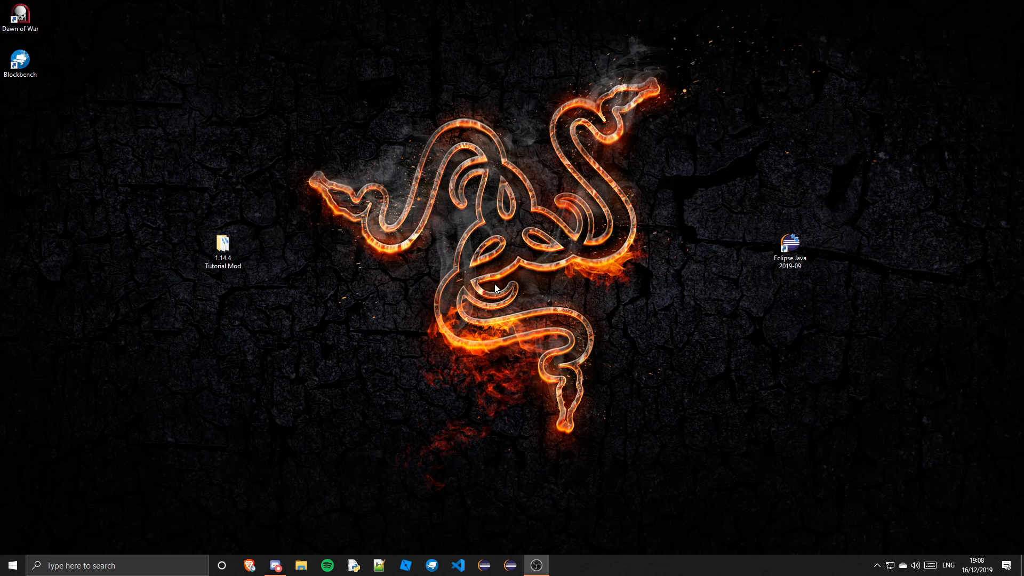
pyautogui.click(977, 565)
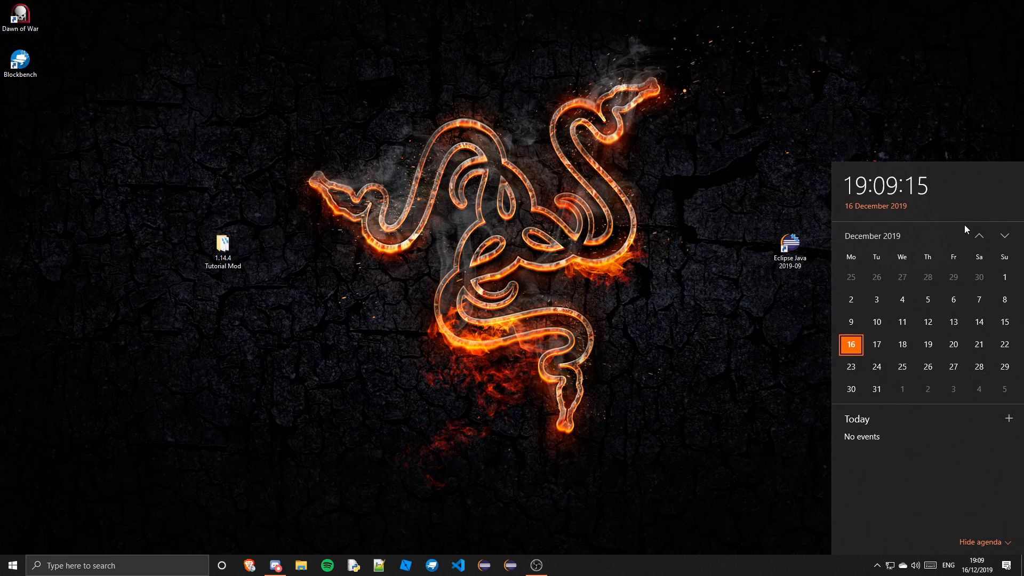
pyautogui.click(1005, 236)
pyautogui.click(1005, 236)
pyautogui.click(1005, 236)
pyautogui.click(1005, 236)
pyautogui.click(1005, 236)
pyautogui.click(1005, 236)
pyautogui.click(979, 236)
pyautogui.scroll(7, 889, 325)
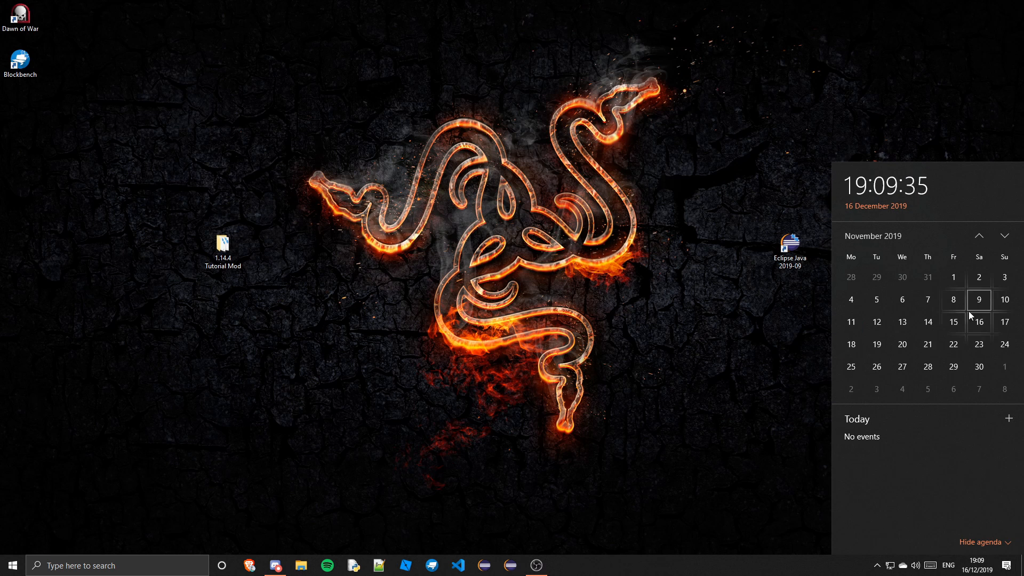
pyautogui.click(759, 206)
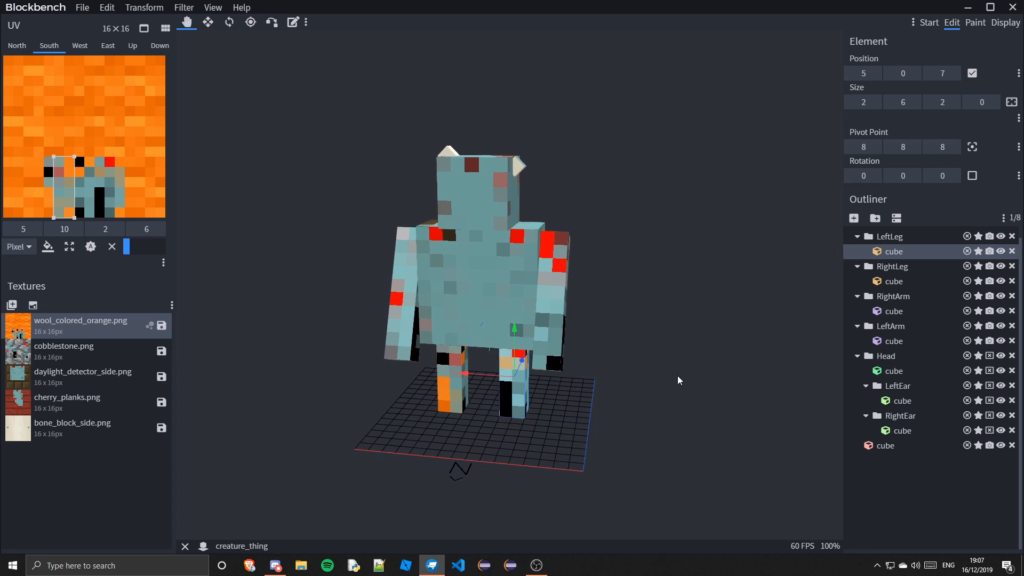
# Close Blockbench and discard the unsaved changes to the model
pyautogui.moveTo(678, 376)
pyautogui.mouseDown()
pyautogui.moveTo(572, 392)
pyautogui.moveTo(674, 367)
pyautogui.mouseUp()
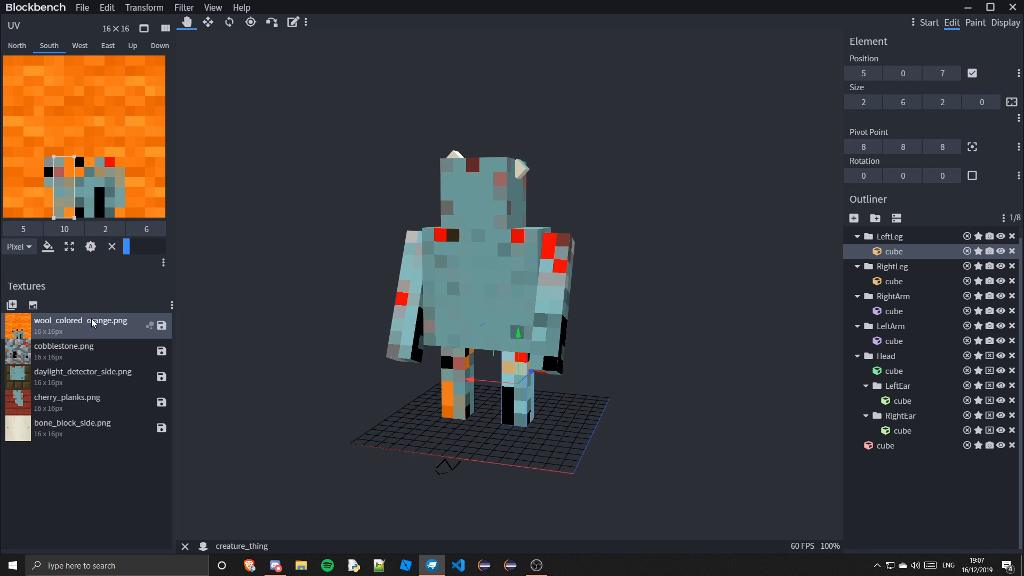
pyautogui.click(1013, 7)
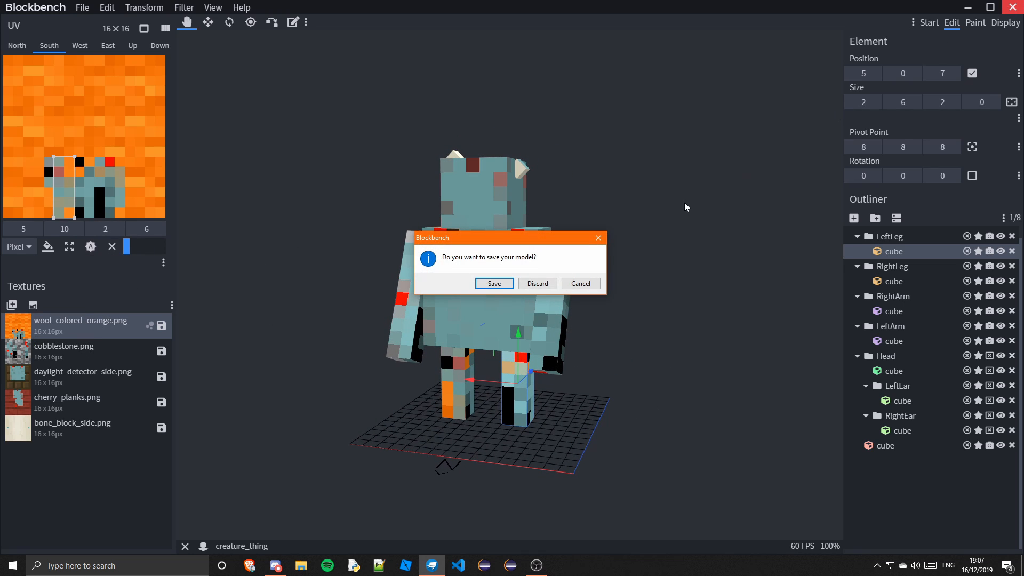
pyautogui.click(529, 287)
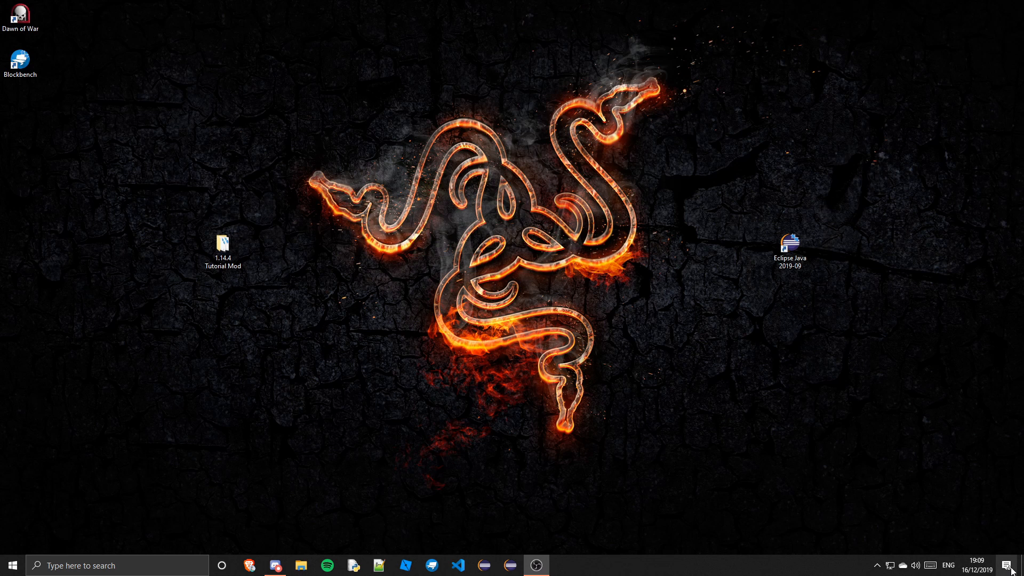
pyautogui.click(977, 565)
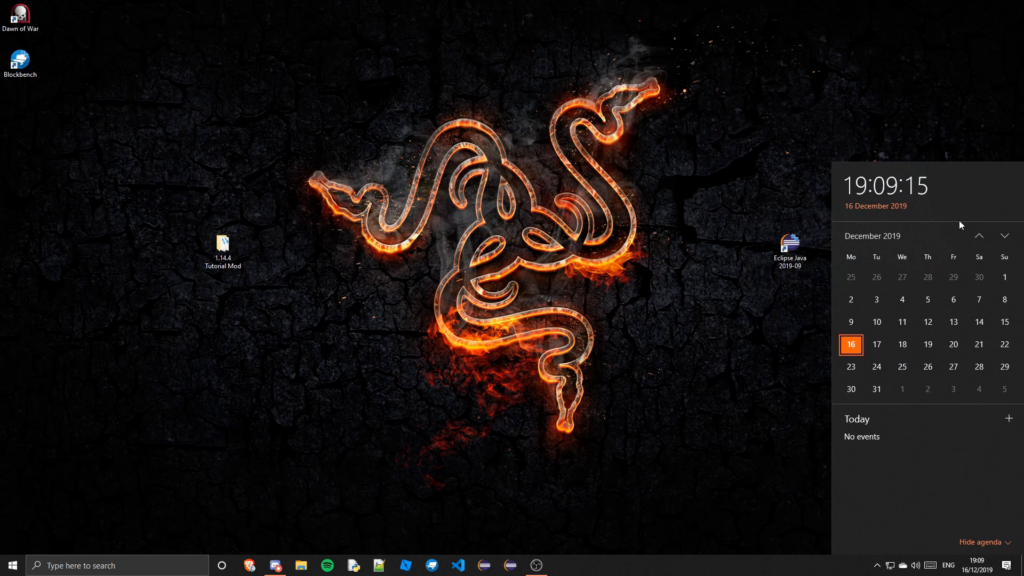
pyautogui.click(982, 236)
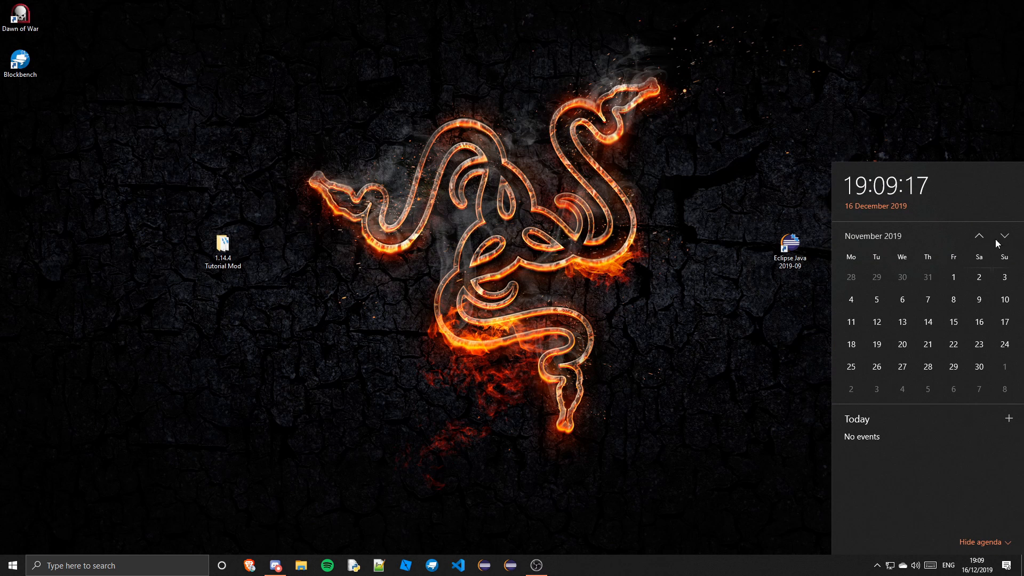
pyautogui.click(1007, 239)
pyautogui.click(1006, 239)
pyautogui.click(1006, 239)
pyautogui.click(1006, 239)
pyautogui.click(1006, 239)
pyautogui.click(1006, 239)
pyautogui.click(1006, 239)
pyautogui.click(1006, 239)
pyautogui.click(1006, 239)
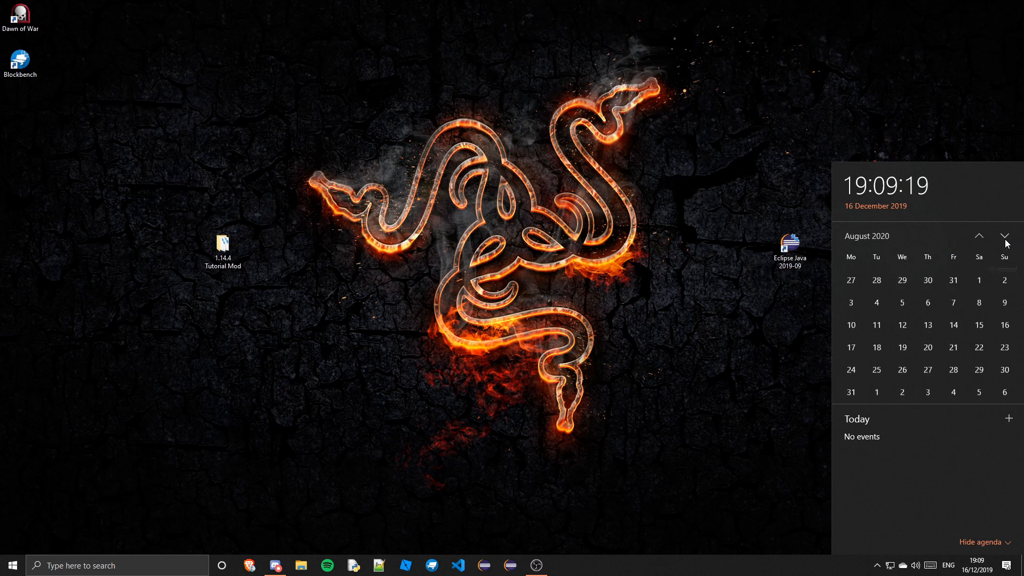
pyautogui.click(978, 236)
pyautogui.click(980, 237)
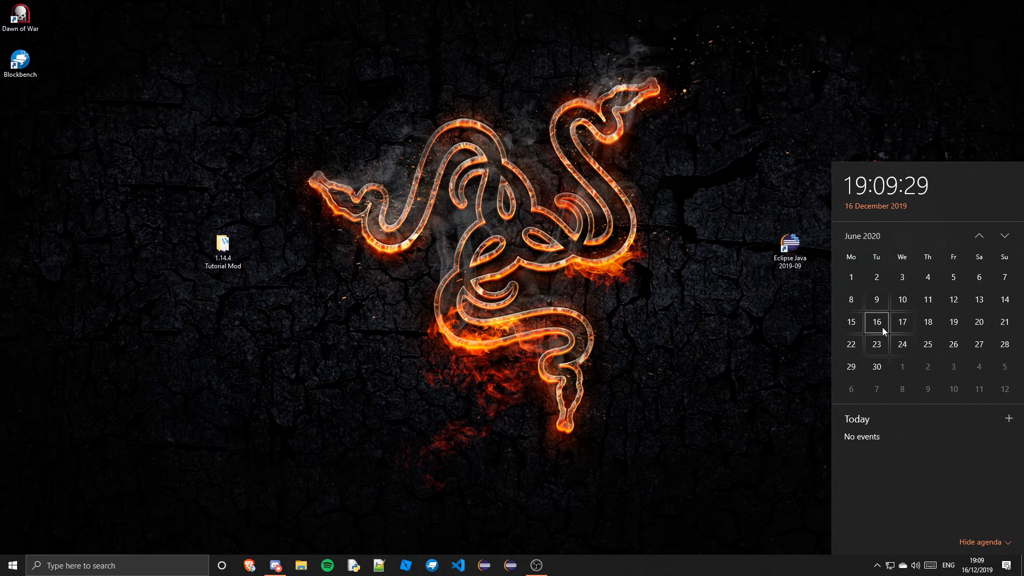
pyautogui.click(984, 237)
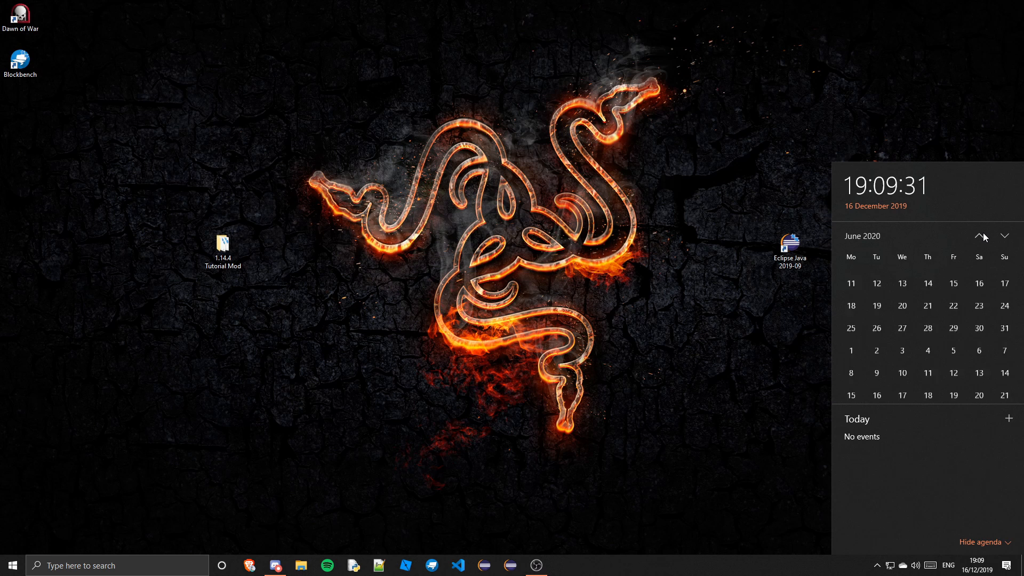
pyautogui.click(984, 237)
pyautogui.click(984, 237)
pyautogui.click(984, 236)
pyautogui.click(983, 237)
pyautogui.click(984, 237)
pyautogui.click(984, 237)
pyautogui.click(984, 237)
pyautogui.click(983, 237)
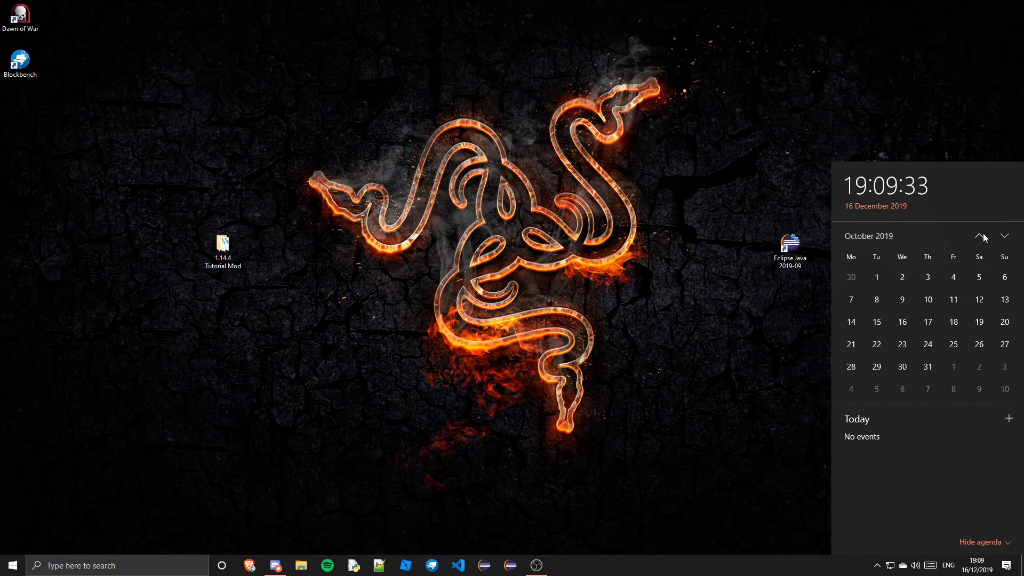
pyautogui.click(1004, 237)
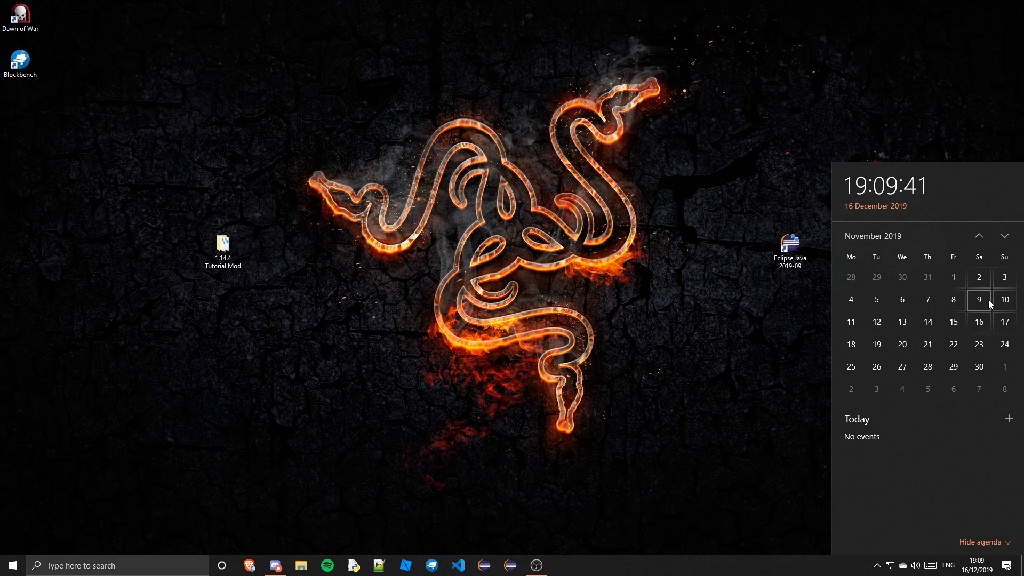
pyautogui.click(758, 204)
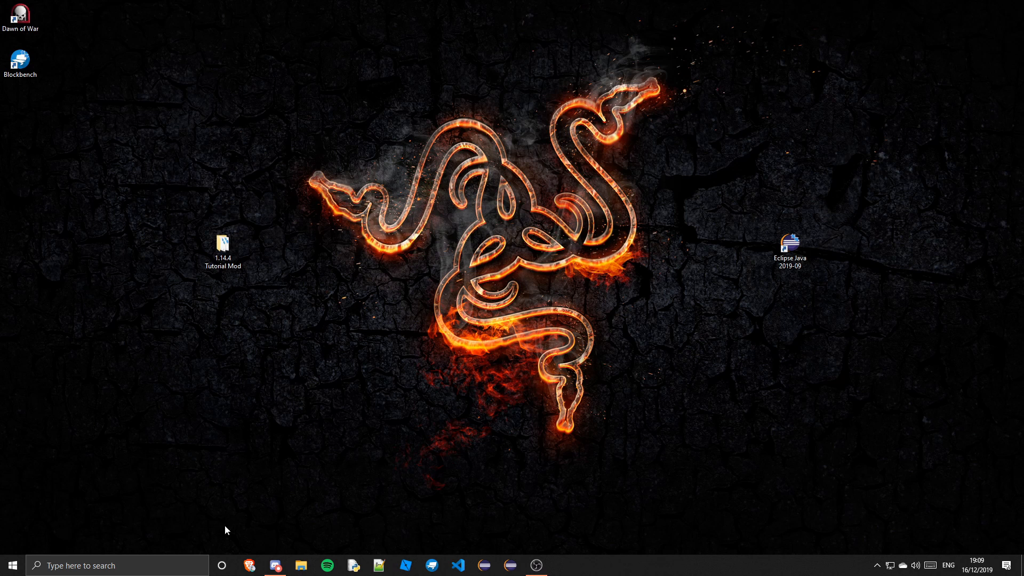